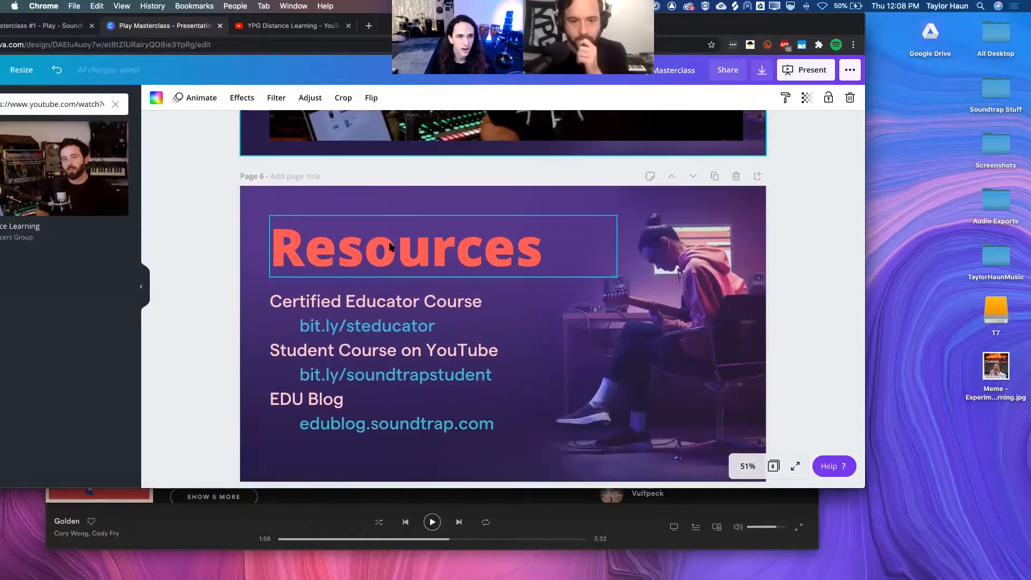
# Step: Bring the Masterclass #1 - Play project in Soundtrap to the front and make its window full screen
pyautogui.moveTo(791, 26); pyautogui.dragTo(920, 26)
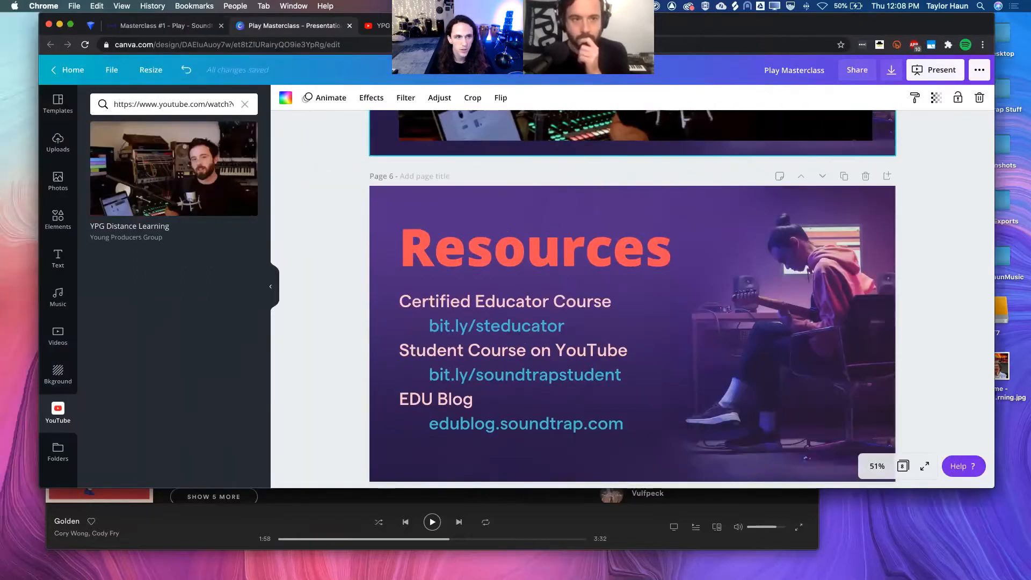
pyautogui.click(102, 25)
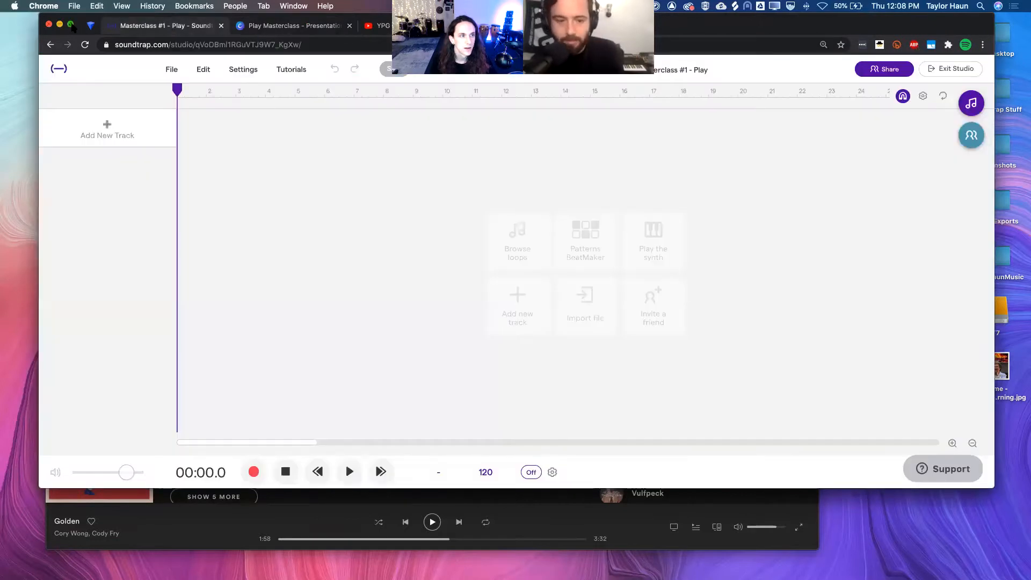
pyautogui.click(71, 25)
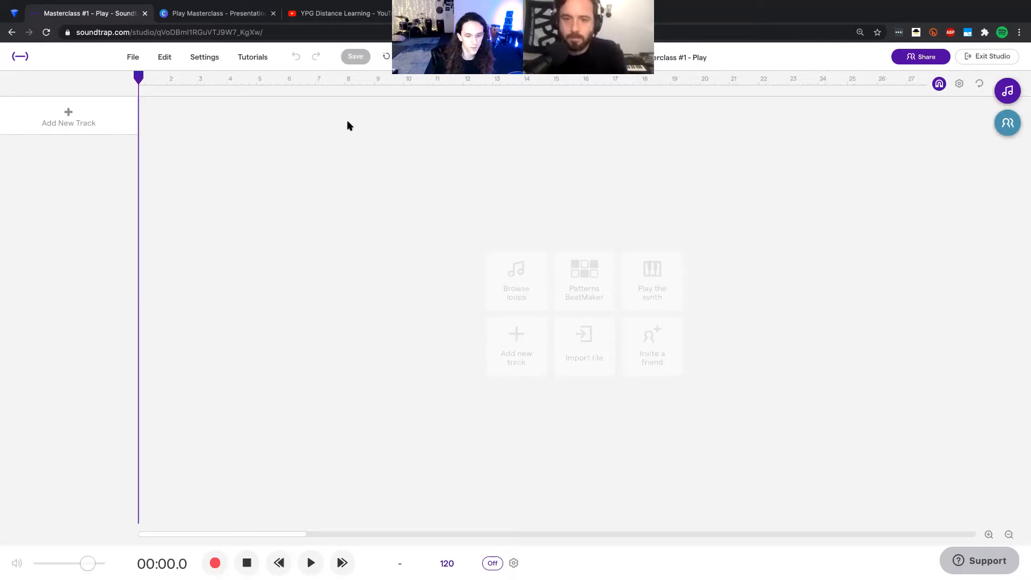
# Step: Add a Voice & microphones track to the empty project
pyautogui.click(97, 110)
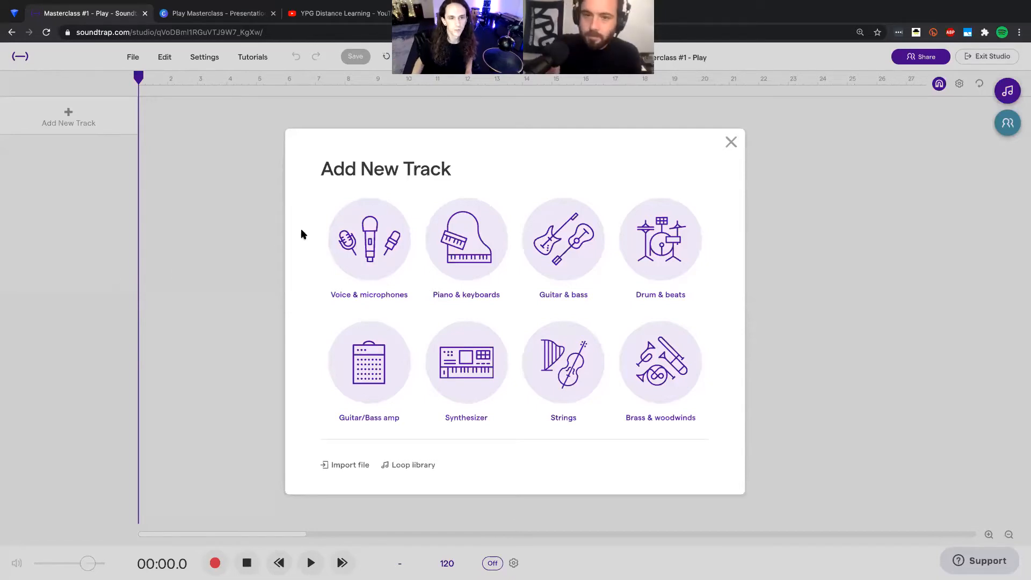
pyautogui.click(386, 246)
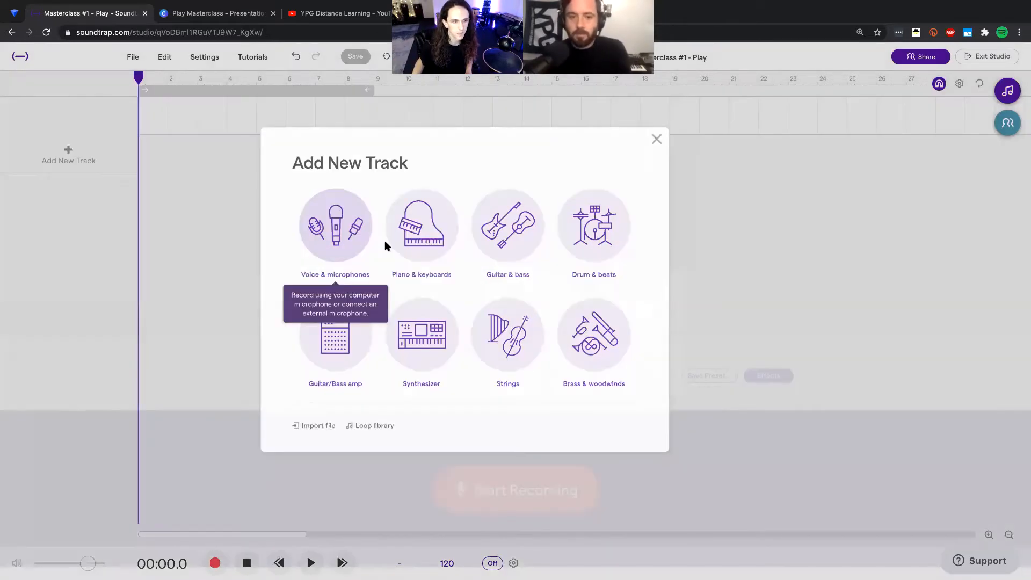
pyautogui.click(80, 160)
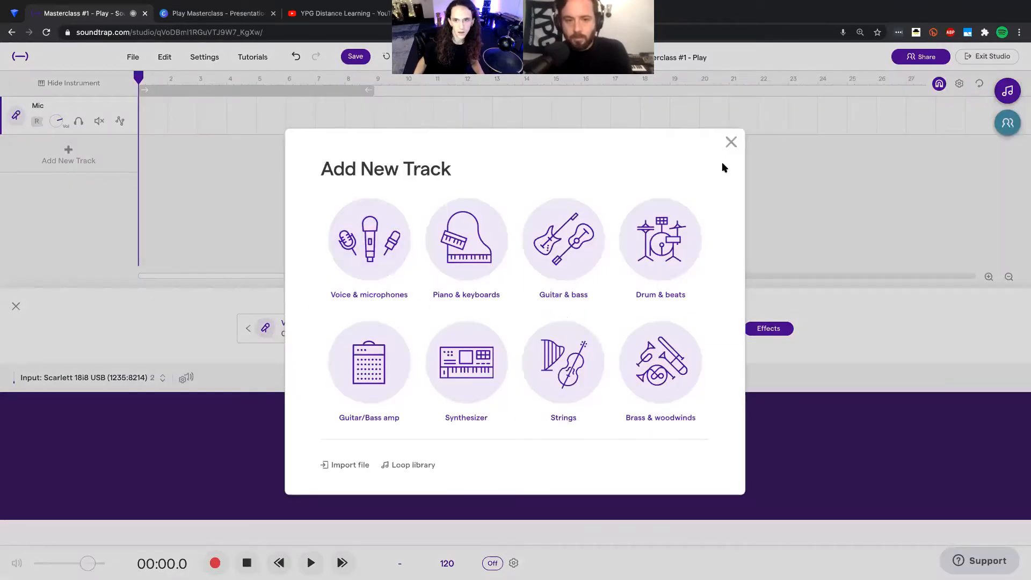
pyautogui.click(730, 143)
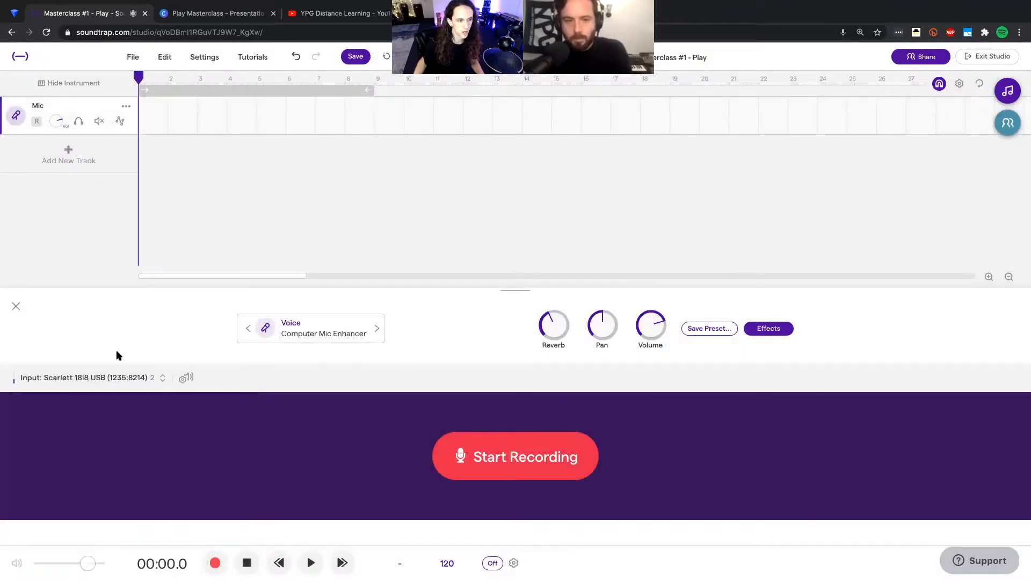
# Step: Set the Mic track's input to channel 1 of the Scarlett 18i8 USB and close the instrument settings
pyautogui.click(112, 378)
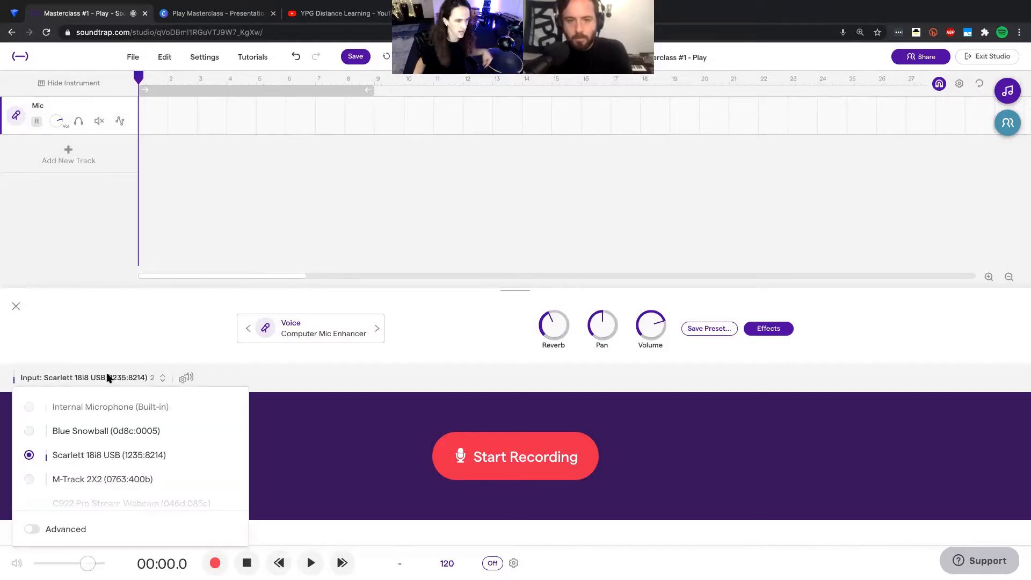
pyautogui.click(32, 529)
pyautogui.click(59, 471)
pyautogui.click(69, 489)
pyautogui.click(15, 305)
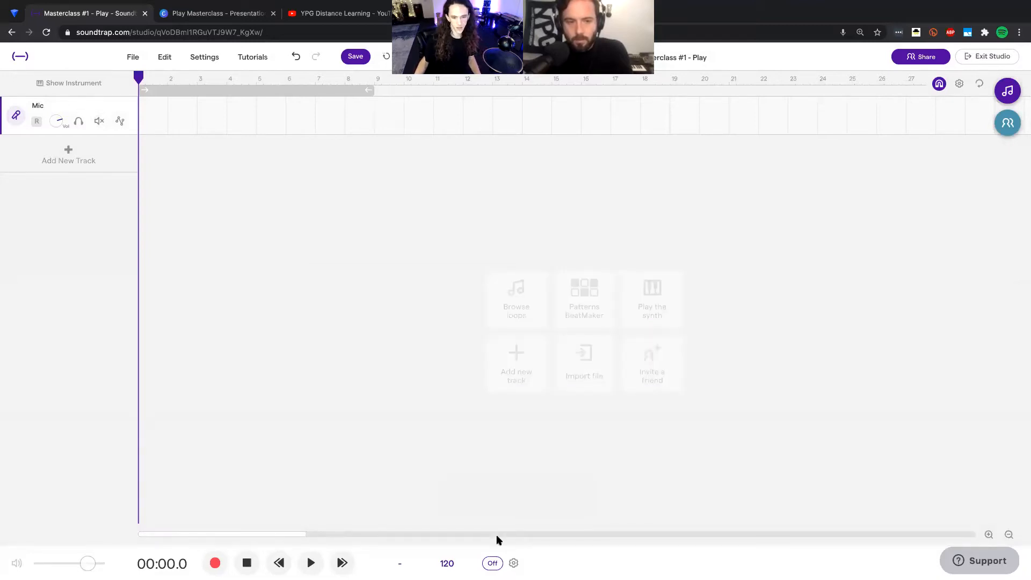
# Step: Turn on the metronome and set the project tempo to 125 BPM
pyautogui.click(492, 563)
pyautogui.press('space')
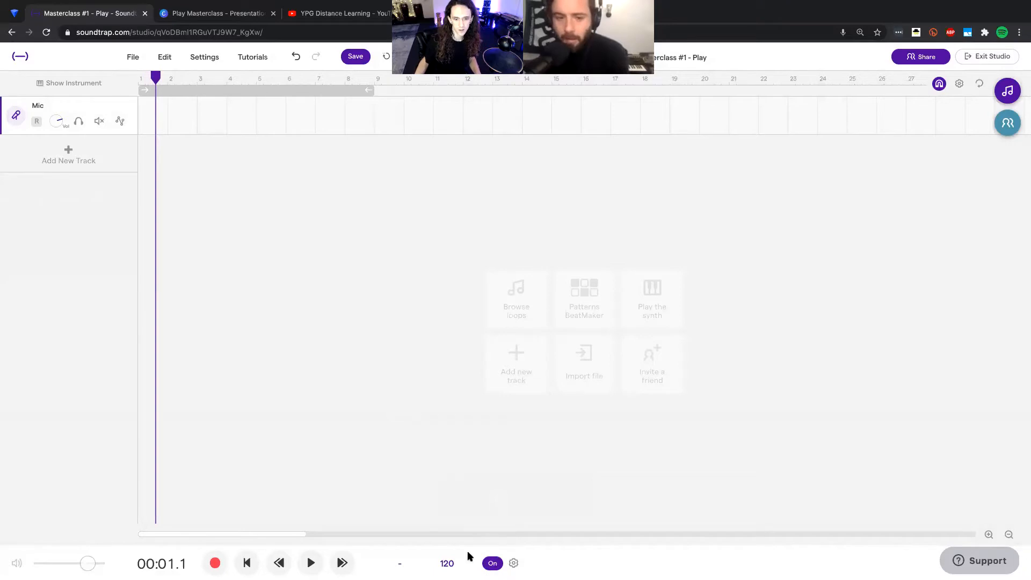
pyautogui.click(447, 563)
pyautogui.click(459, 494)
pyautogui.press('BackSpace')
pyautogui.press('BackSpace')
pyautogui.press('BackSpace')
pyautogui.write('126')
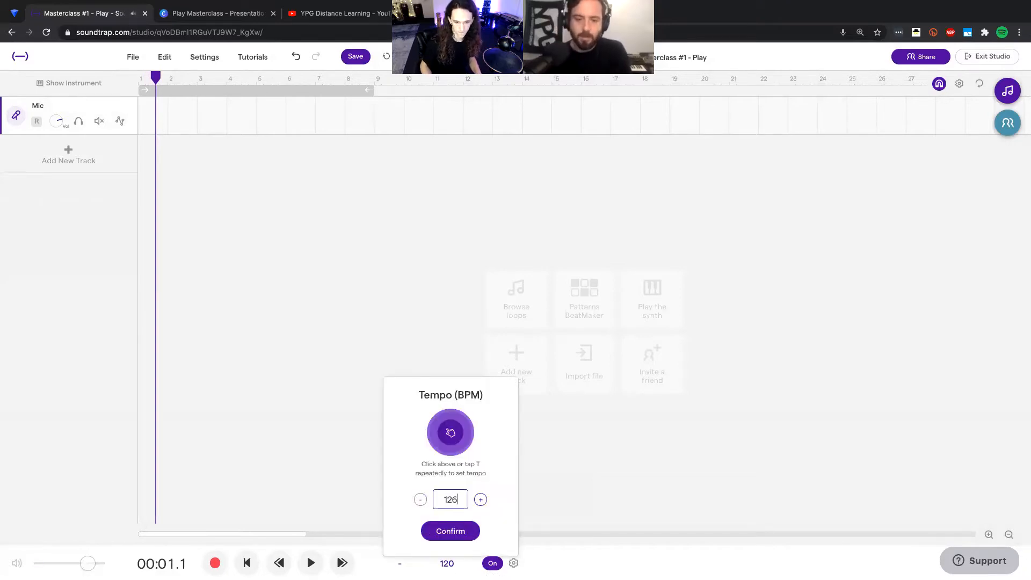
pyautogui.press('BackSpace')
pyautogui.write('5')
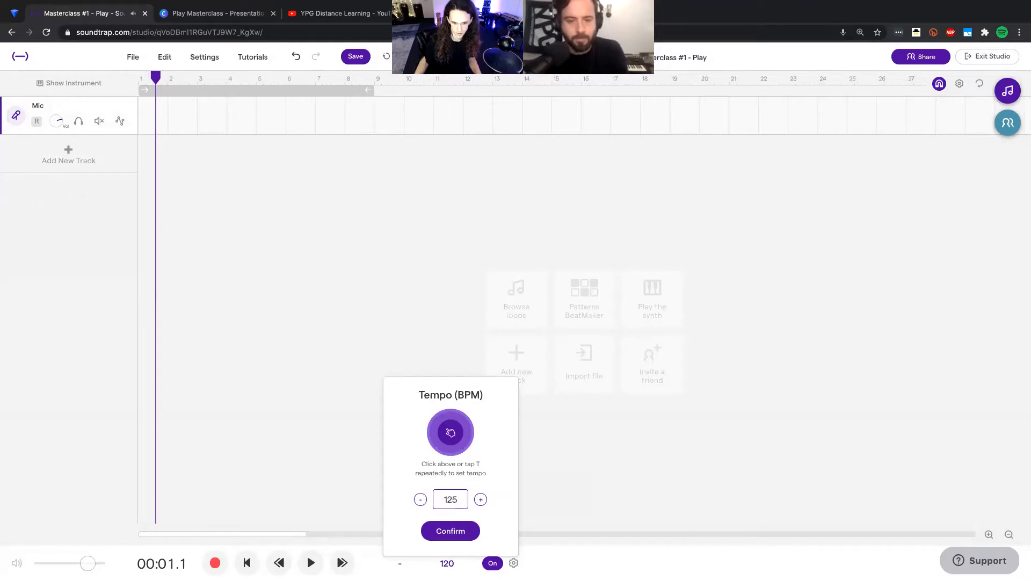
pyautogui.click(459, 527)
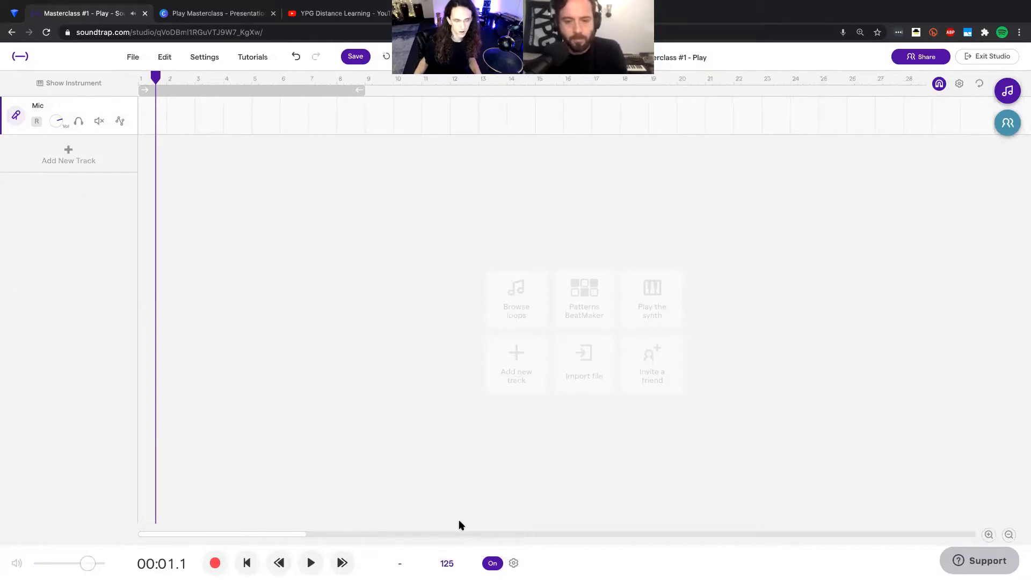
# Step: Return the playhead to the start and arm the Mic track for recording, declaring that no headphones are used
pyautogui.moveTo(154, 86); pyautogui.dragTo(123, 82)
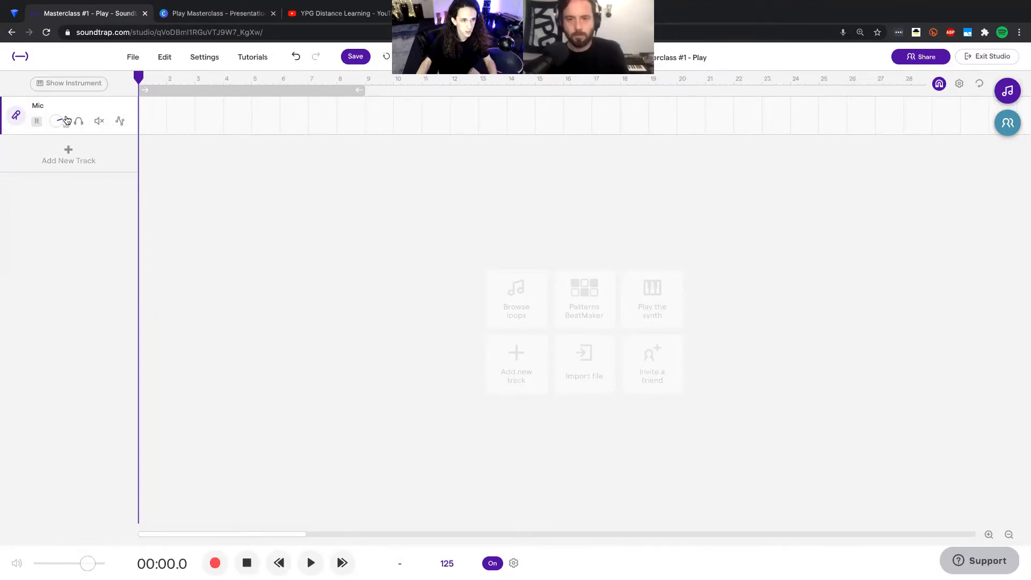
pyautogui.click(37, 122)
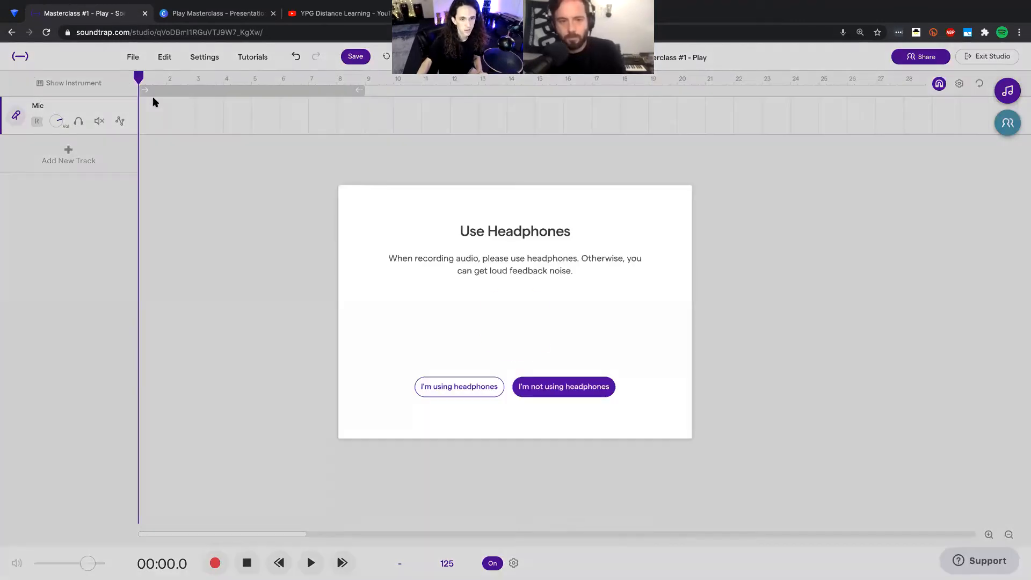
pyautogui.click(548, 385)
pyautogui.click(545, 329)
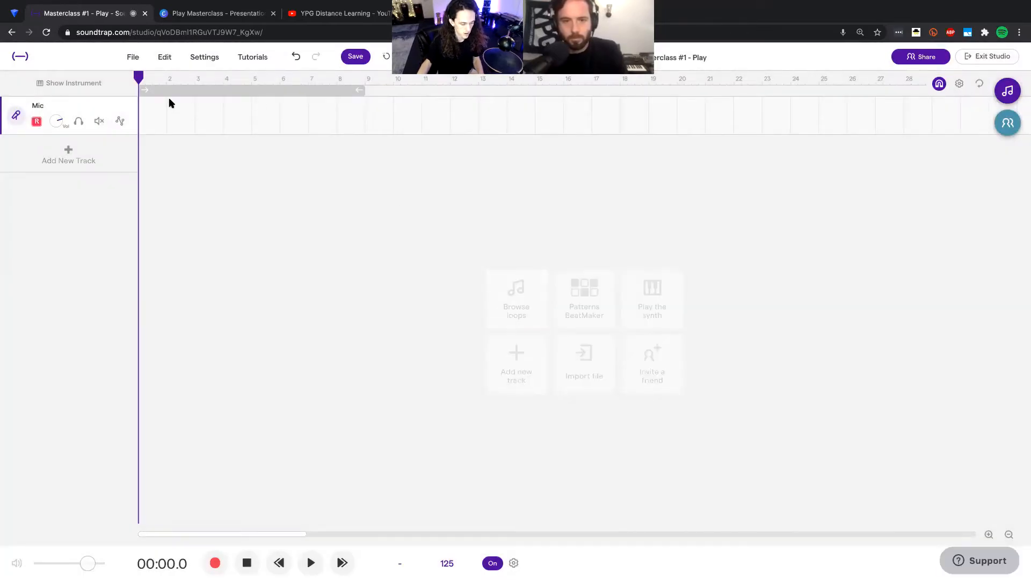
# Step: Record a take of about 25 seconds on the Mic track and save the project
pyautogui.click(217, 563)
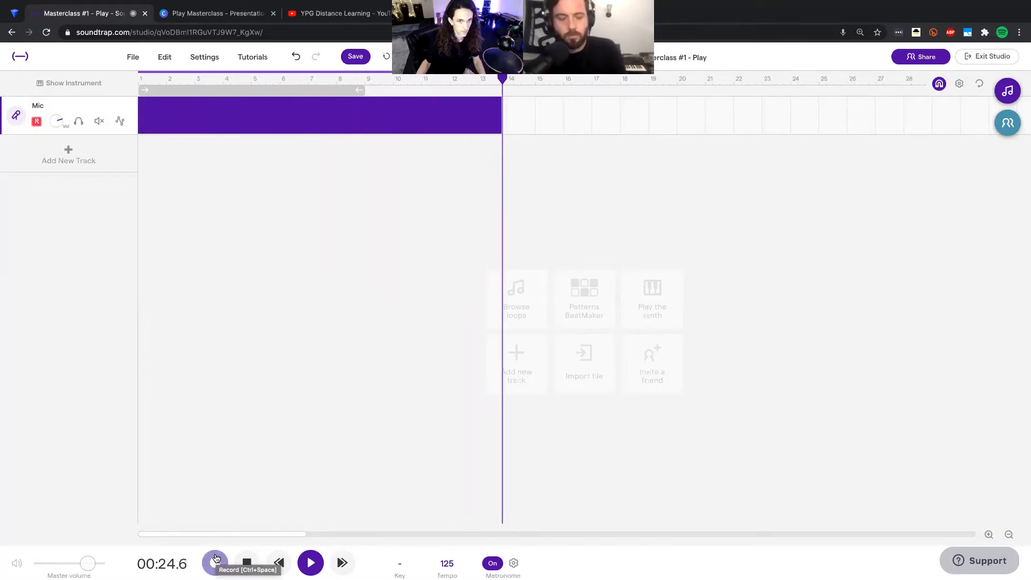
pyautogui.click(216, 558)
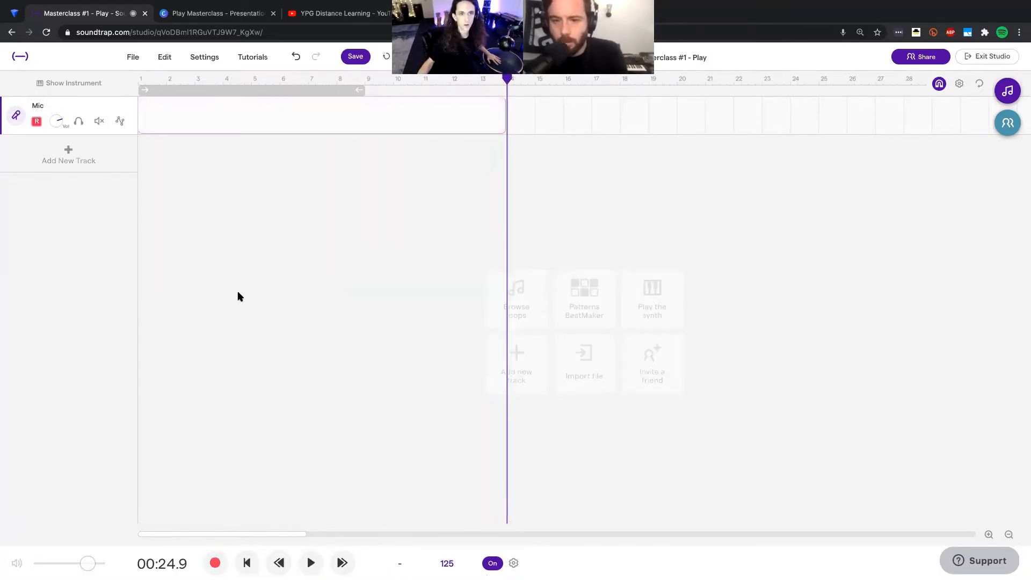
pyautogui.click(221, 81)
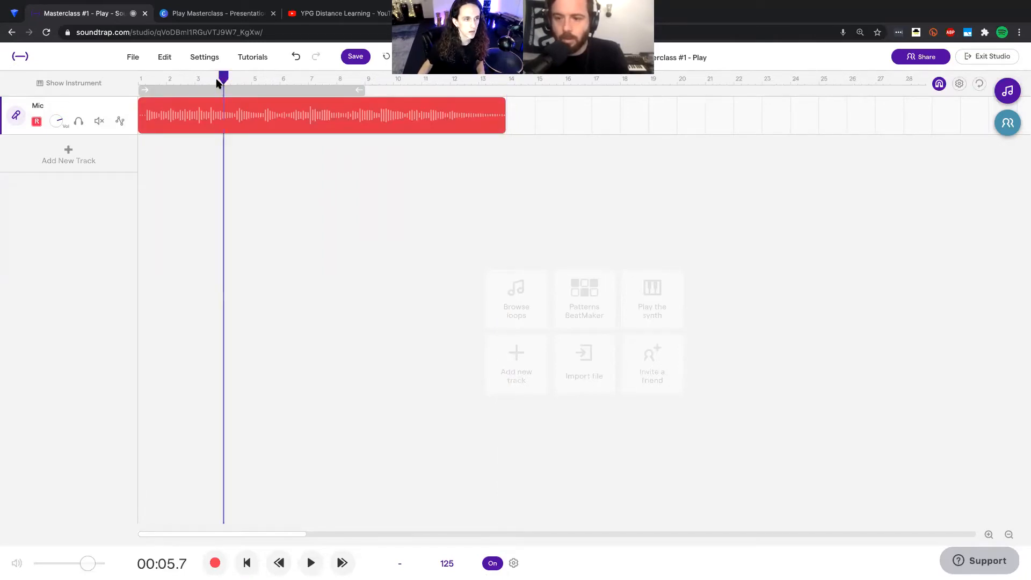
pyautogui.click(343, 59)
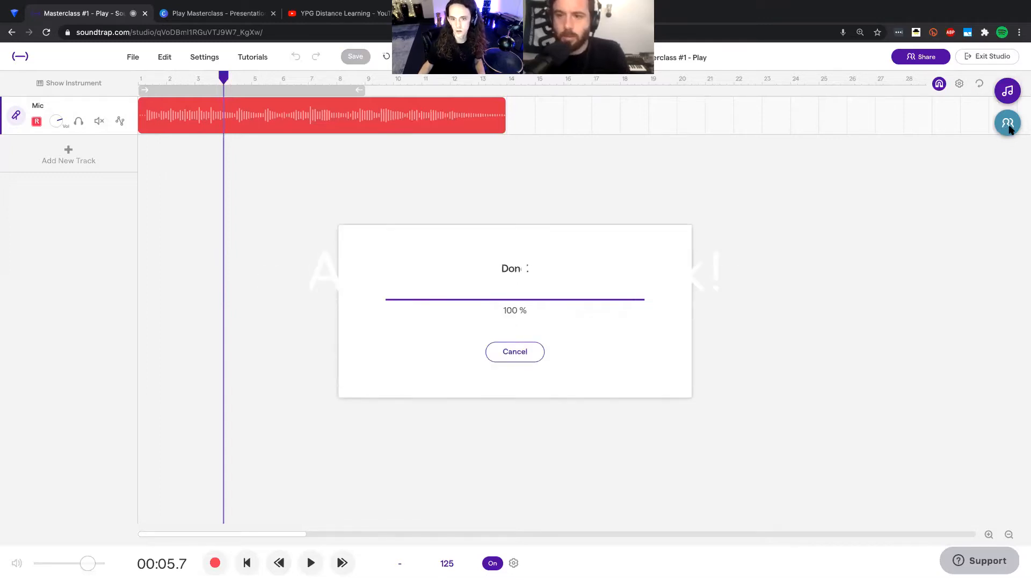
# Step: Show the collaborators chat and play back the Mic recording from the start with its instrument settings open
pyautogui.click(1008, 123)
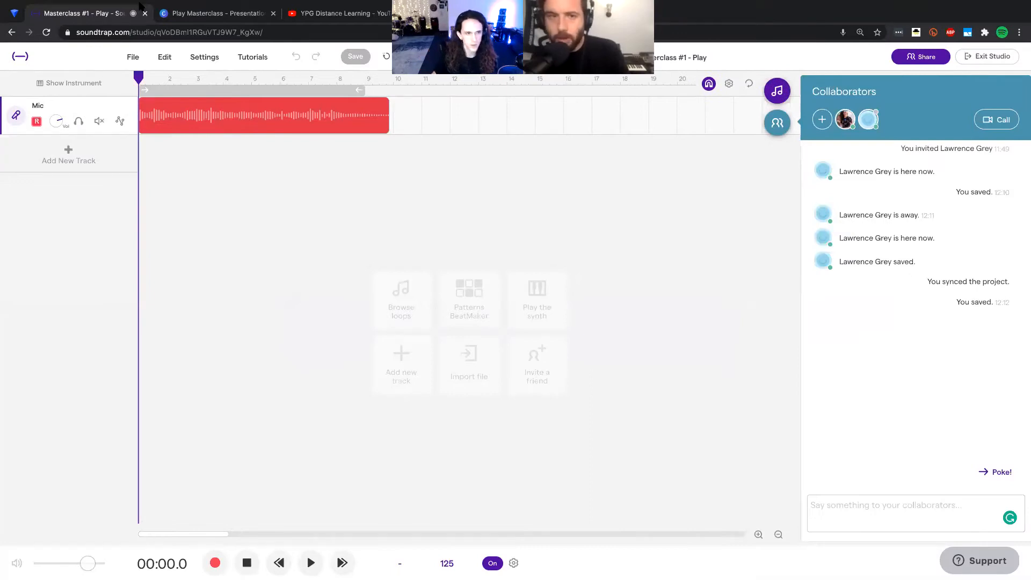
pyautogui.click(171, 81)
pyautogui.click(140, 84)
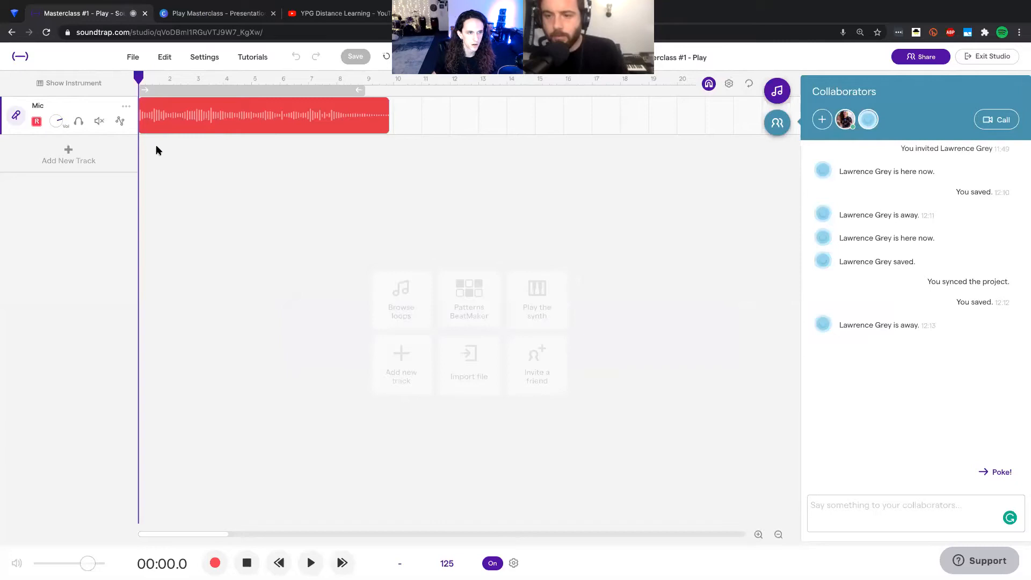
pyautogui.press('space')
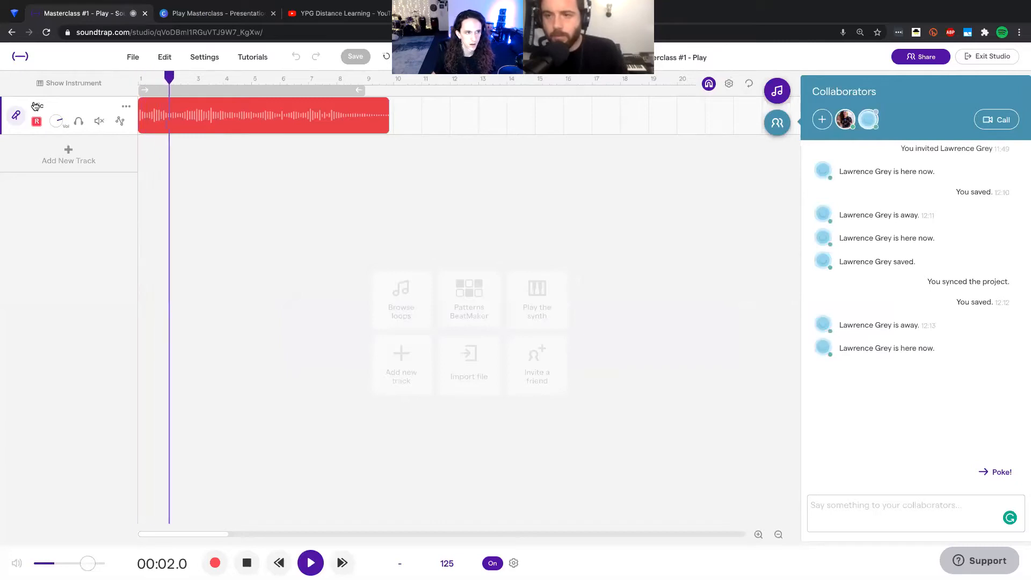
pyautogui.click(18, 116)
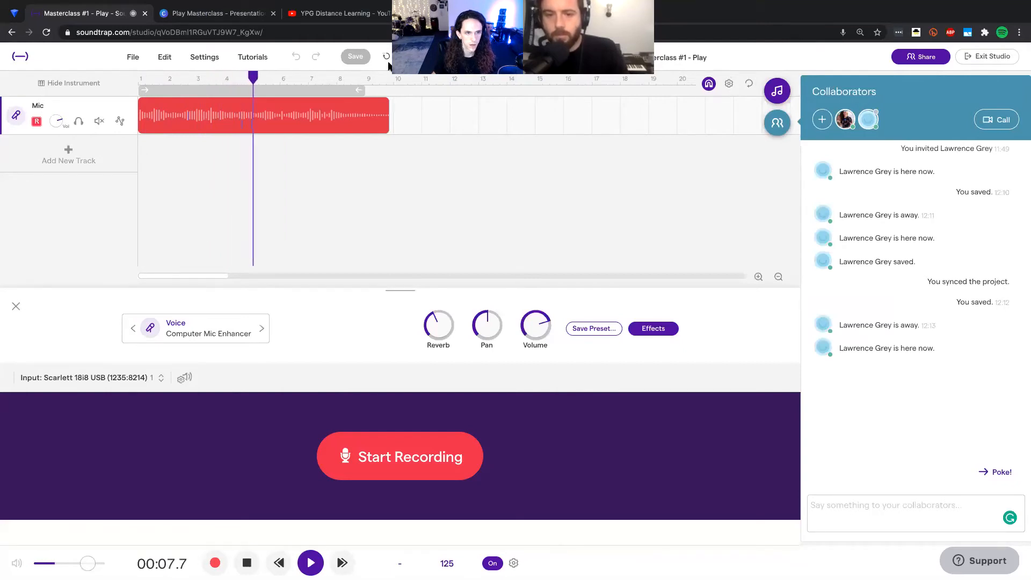
pyautogui.press('space')
# Step: Shorten the recorded Mic clip so it ends at bar 9, and save the project
pyautogui.click(309, 161)
pyautogui.moveTo(385, 129); pyautogui.dragTo(355, 101)
pyautogui.click(244, 114)
pyautogui.click(356, 57)
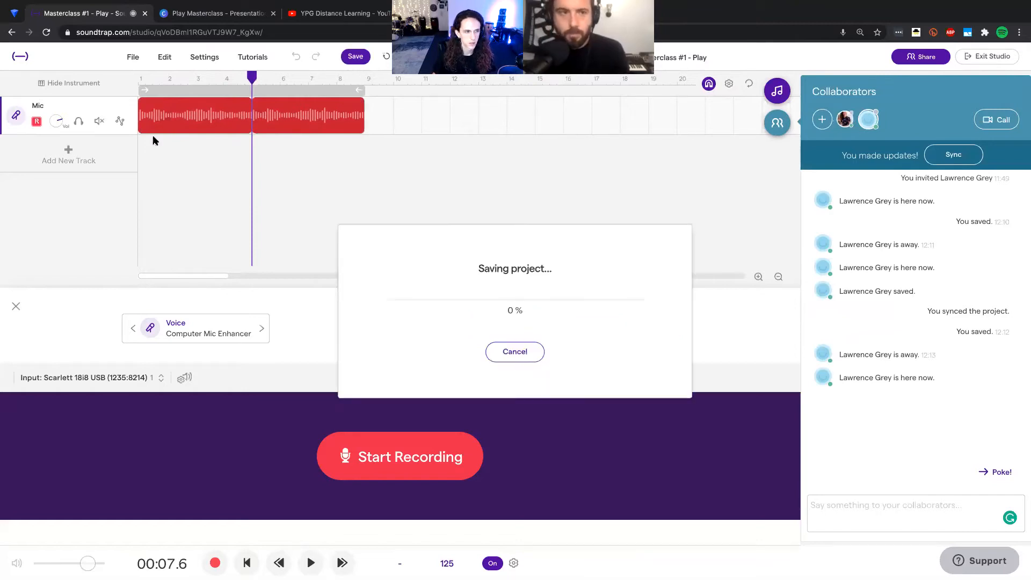
# Step: Rename the Mic track to RAV and close its instrument settings
pyautogui.doubleClick(47, 106)
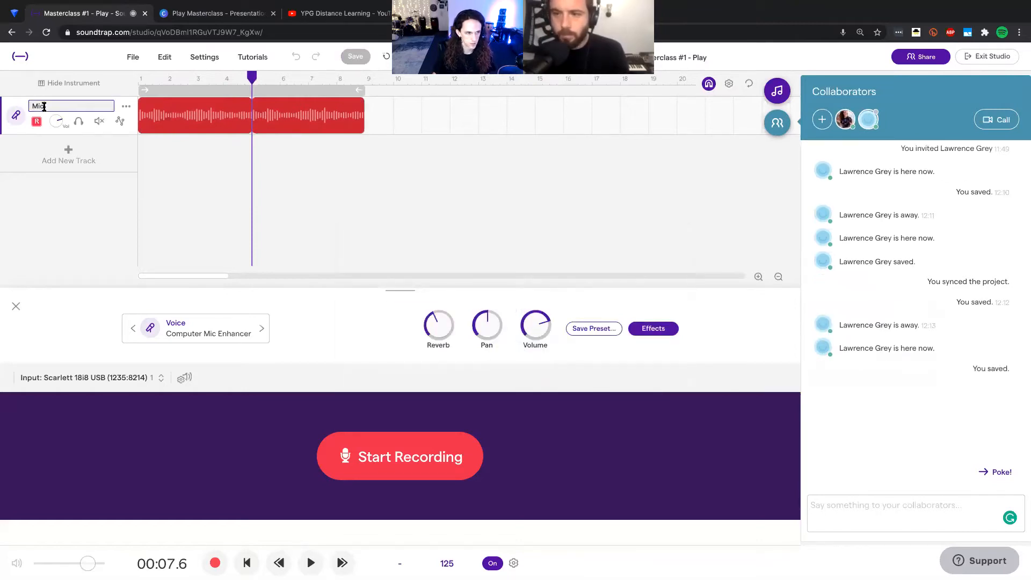
pyautogui.press('BackSpace')
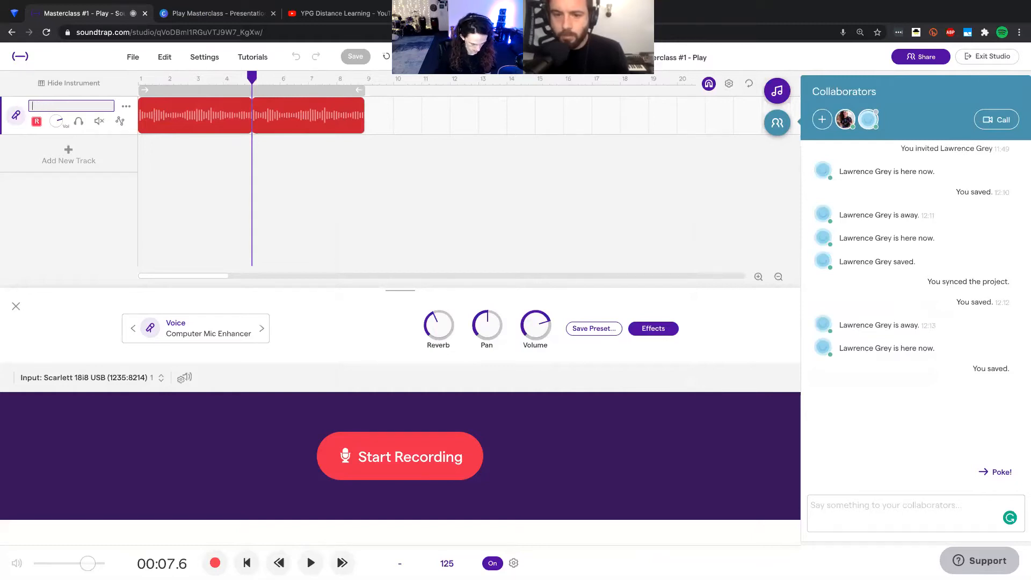
pyautogui.write('RAV')
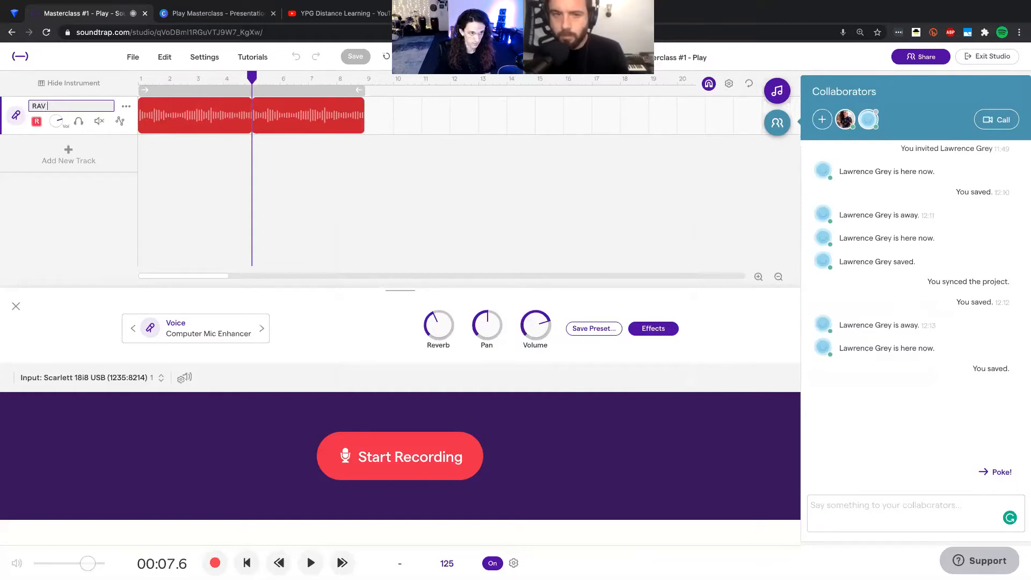
pyautogui.press('Return')
pyautogui.click(401, 195)
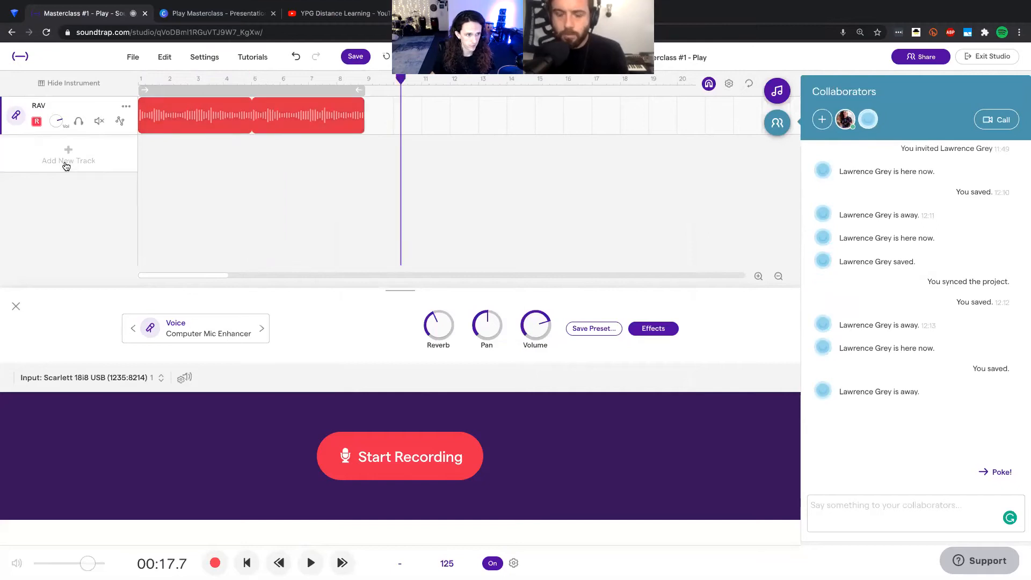
pyautogui.click(16, 306)
pyautogui.click(272, 169)
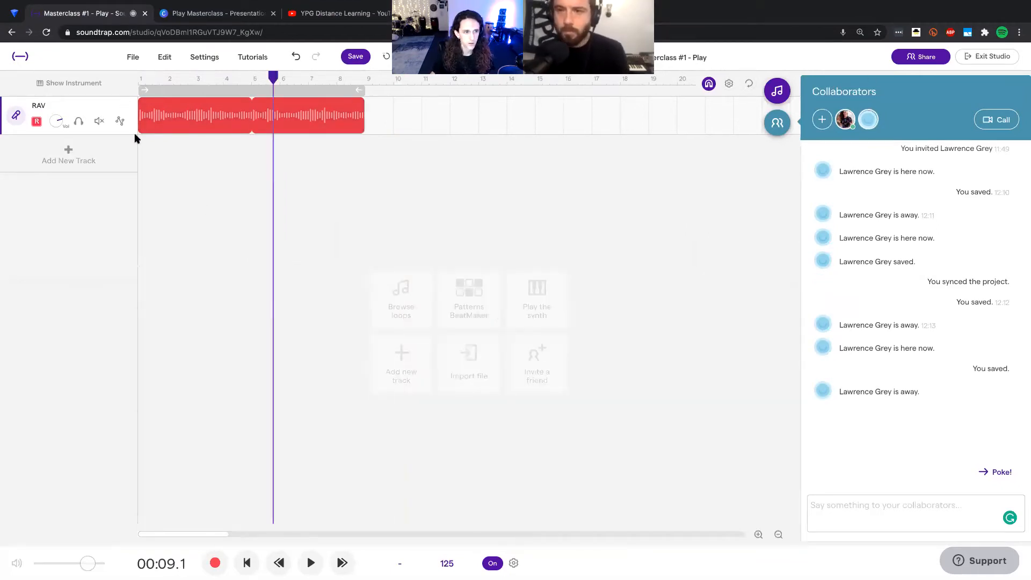
# Step: Play the RAV track from the start while turning its reverb down to none and back up to a low level
pyautogui.click(15, 119)
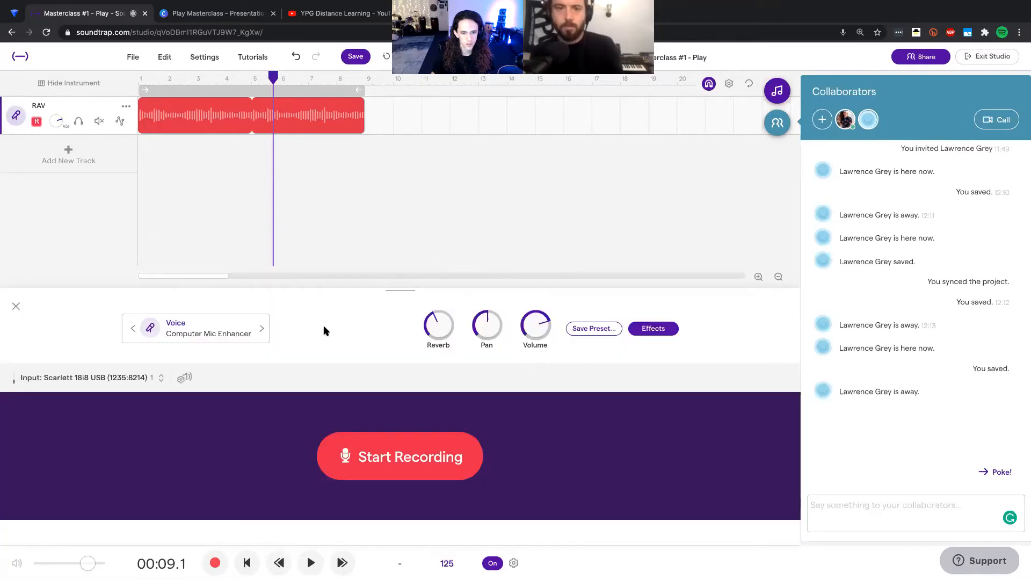
pyautogui.moveTo(273, 76); pyautogui.dragTo(138, 78)
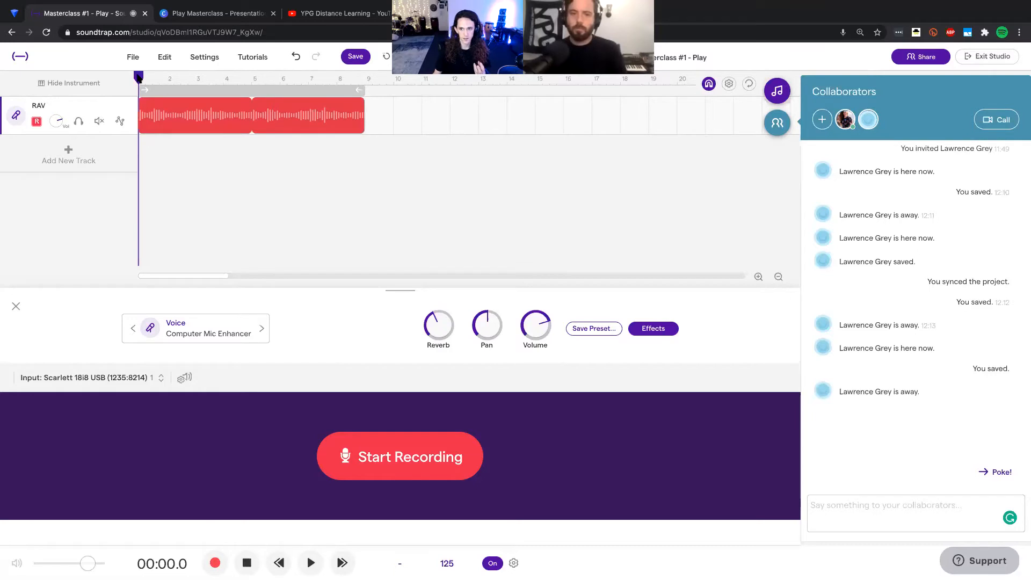
pyautogui.moveTo(443, 333); pyautogui.dragTo(443, 458)
pyautogui.press('space')
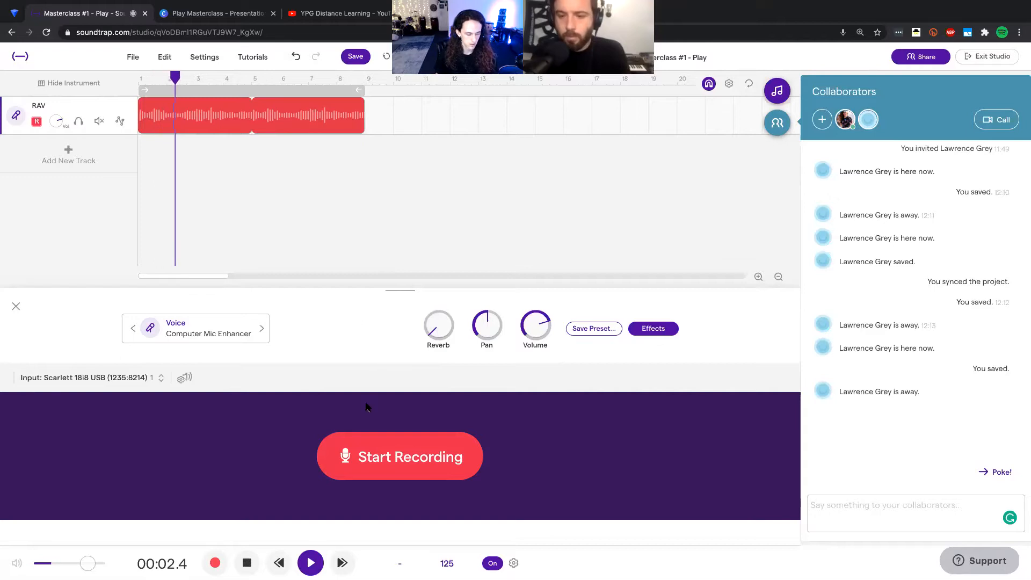
pyautogui.moveTo(452, 337); pyautogui.dragTo(442, 255)
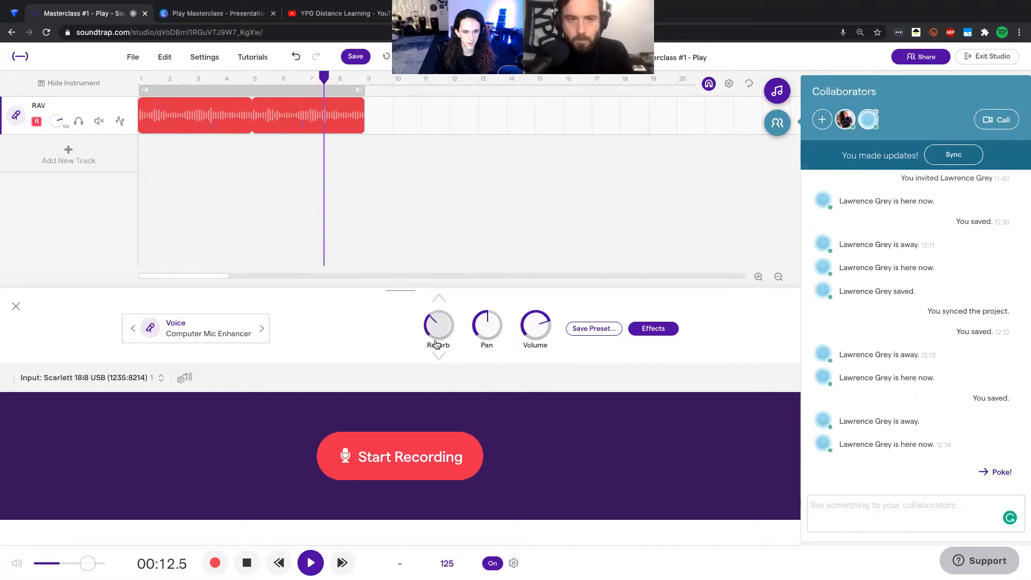
pyautogui.press('space')
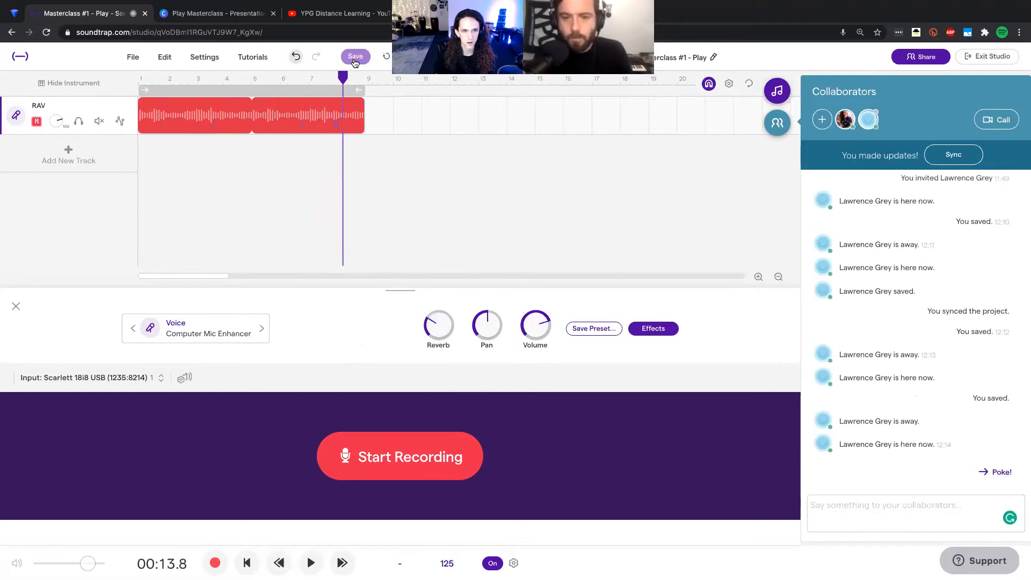
# Step: Save the project with the updated RAV track
pyautogui.click(354, 58)
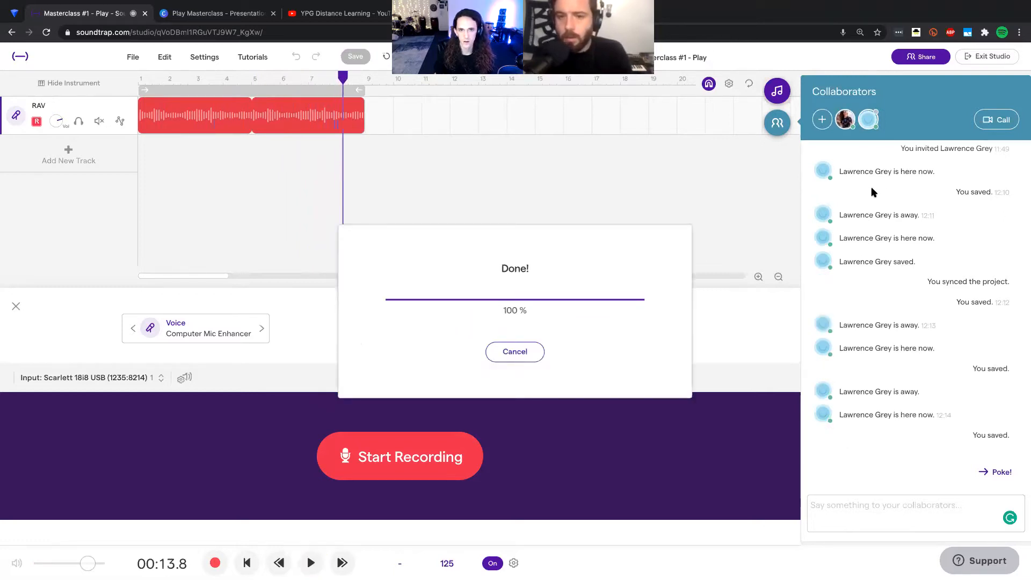
pyautogui.press('Return')
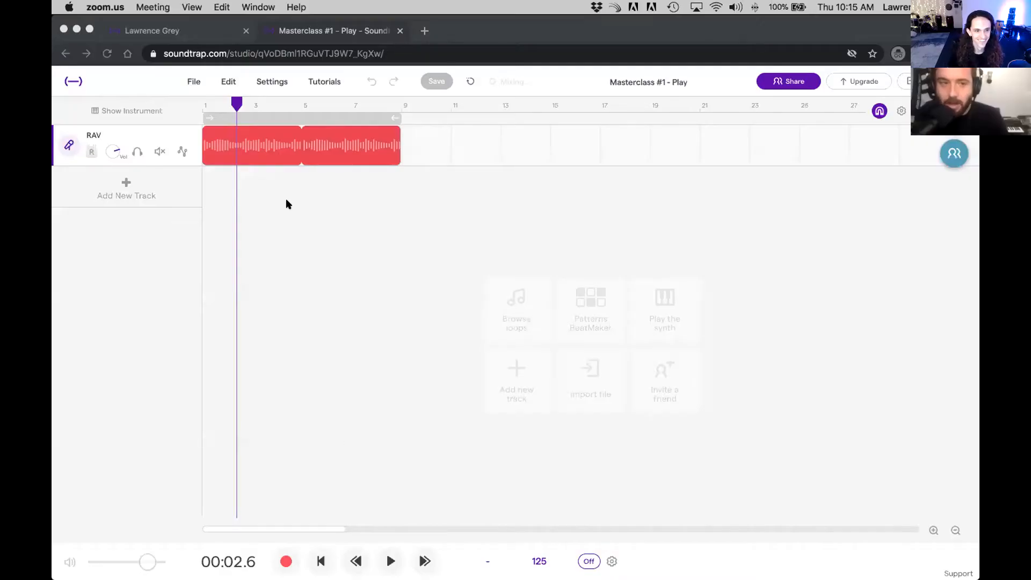
# Step: Play the RAV track from the start and turn on loop playback for bars 1 to 9
pyautogui.click(236, 111)
pyautogui.moveTo(240, 104); pyautogui.dragTo(231, 105)
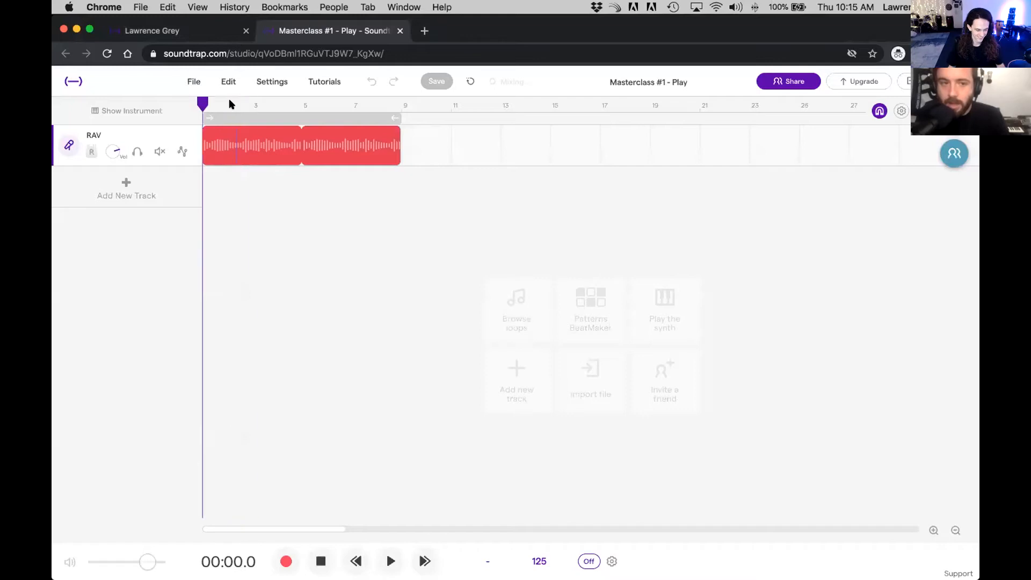
pyautogui.press('space')
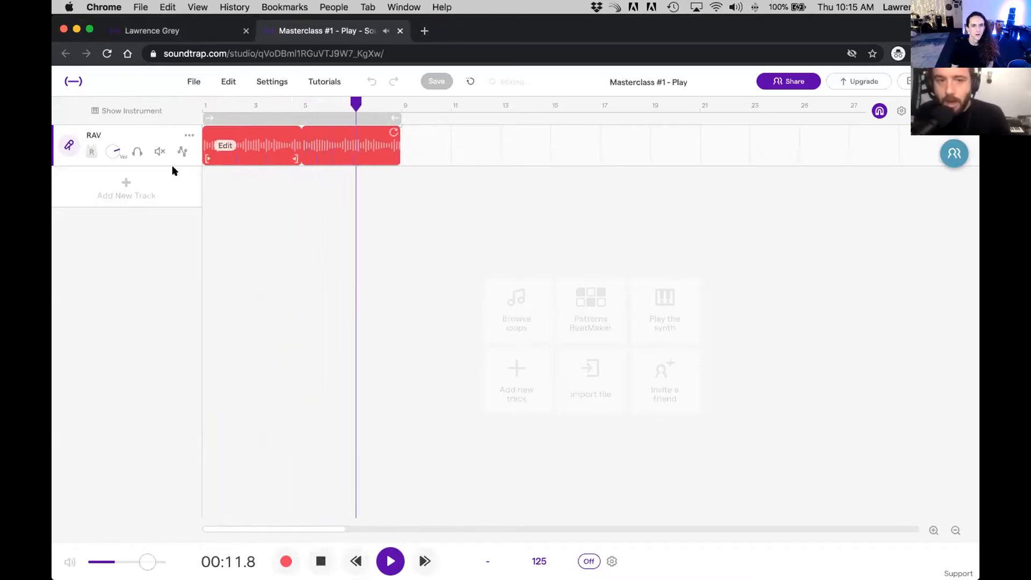
pyautogui.click(323, 114)
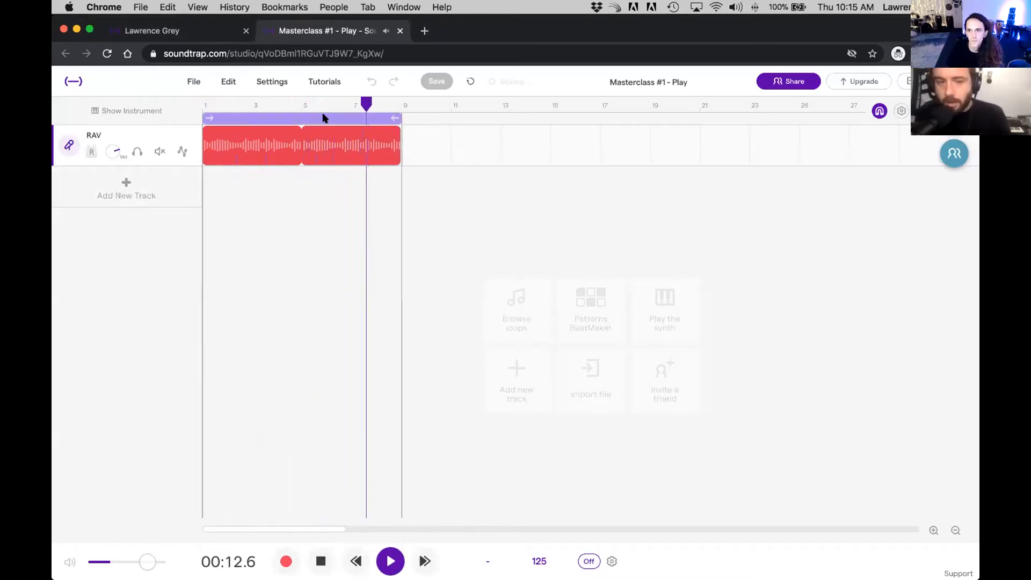
# Step: Add a Patterns BeatMaker drum track with the Vanilla machine
pyautogui.click(98, 191)
pyautogui.click(114, 224)
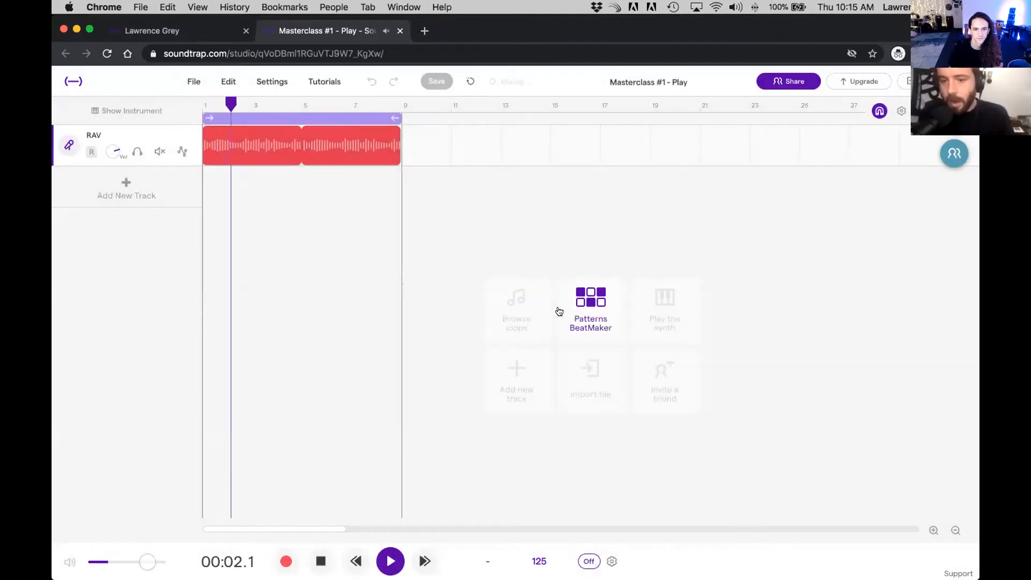
pyautogui.click(559, 310)
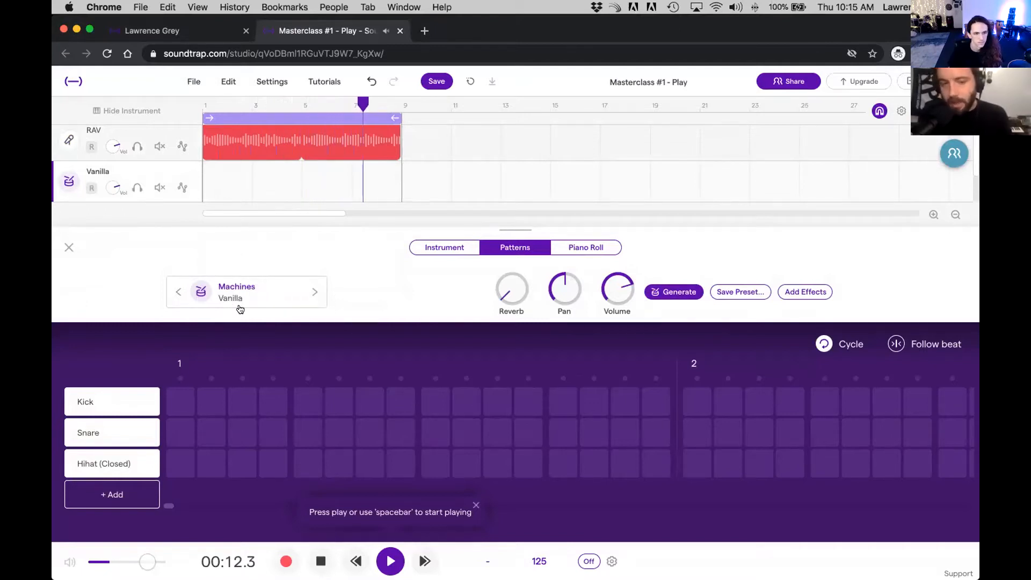
# Step: Place kicks on all four beats of the pattern's first bar, loop the Vanilla clip to bar 9, and close its instrument settings
pyautogui.click(184, 400)
pyautogui.click(305, 402)
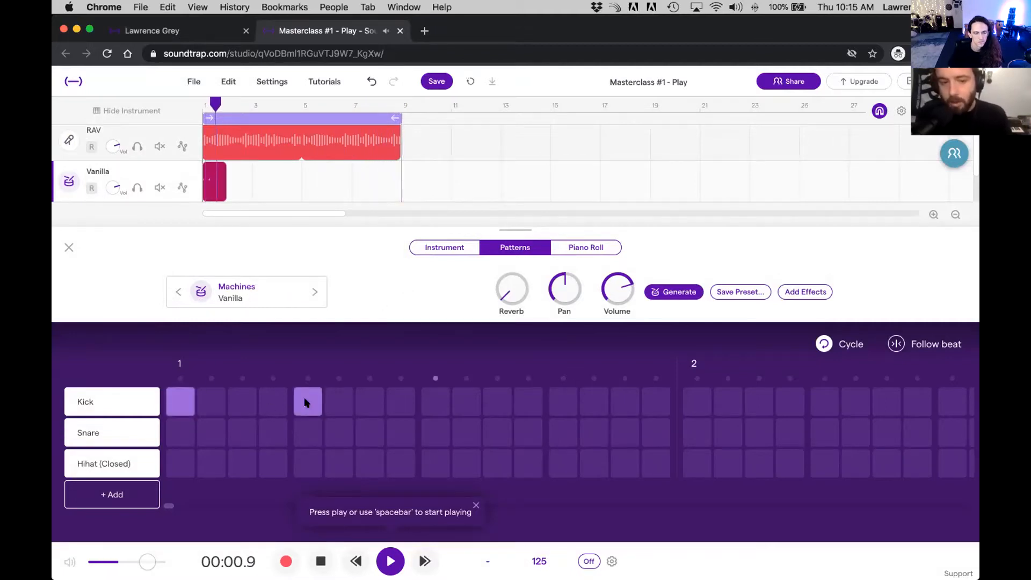
pyautogui.click(434, 400)
pyautogui.click(563, 403)
pyautogui.moveTo(226, 182); pyautogui.dragTo(382, 171)
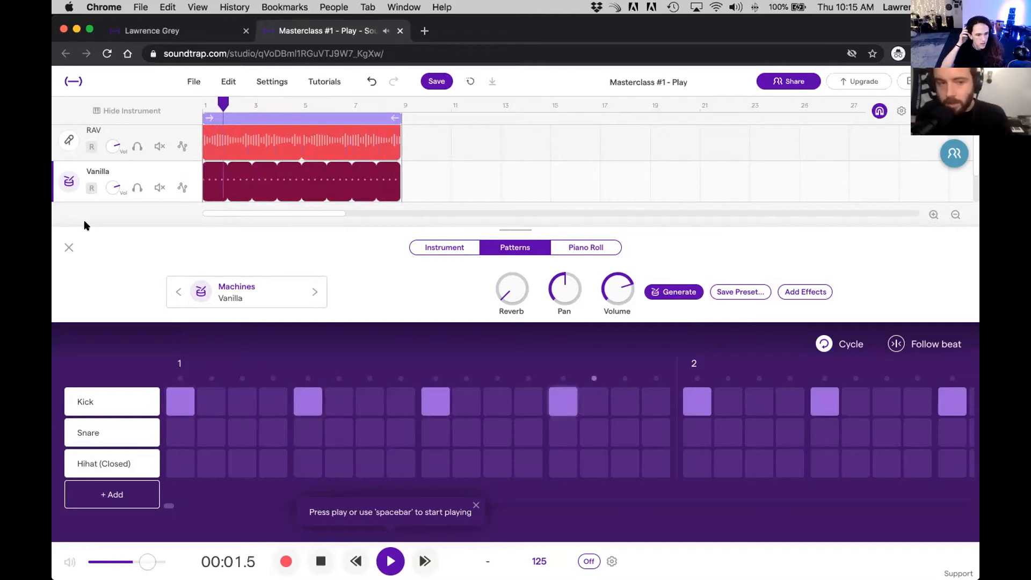
pyautogui.click(69, 248)
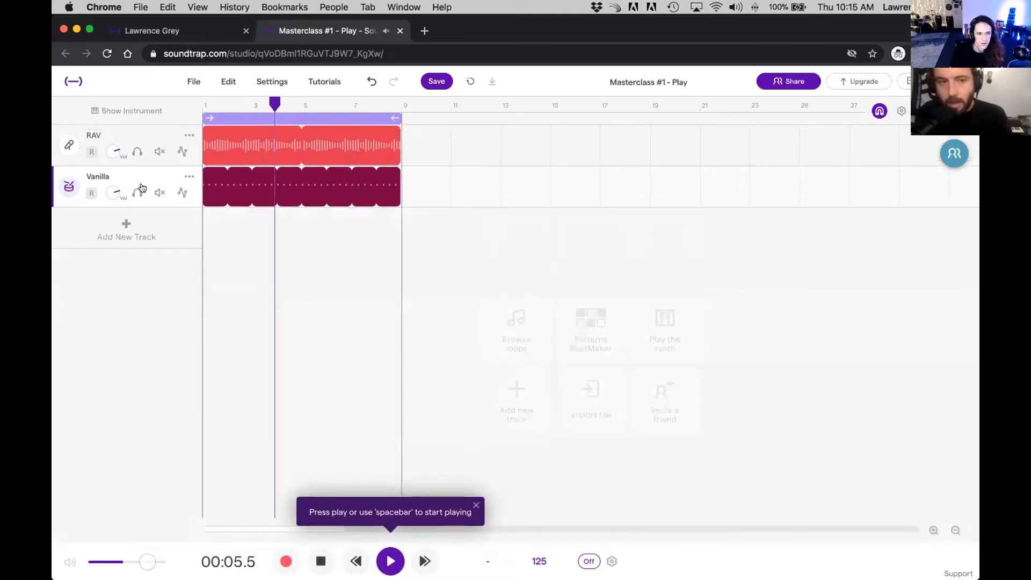
# Step: Duplicate the RAV track, stop playback, and solo the copy
pyautogui.click(189, 135)
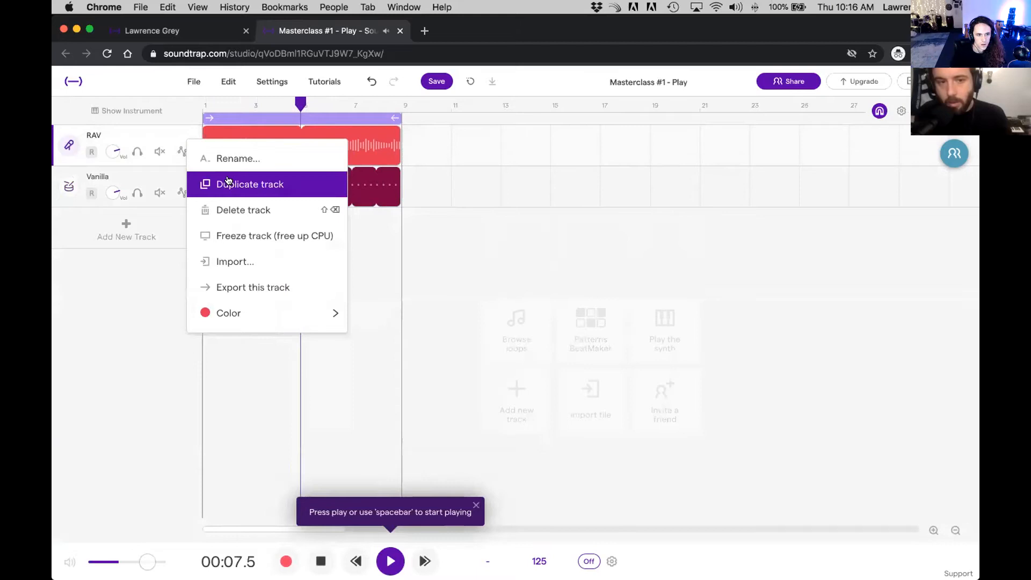
pyautogui.click(215, 182)
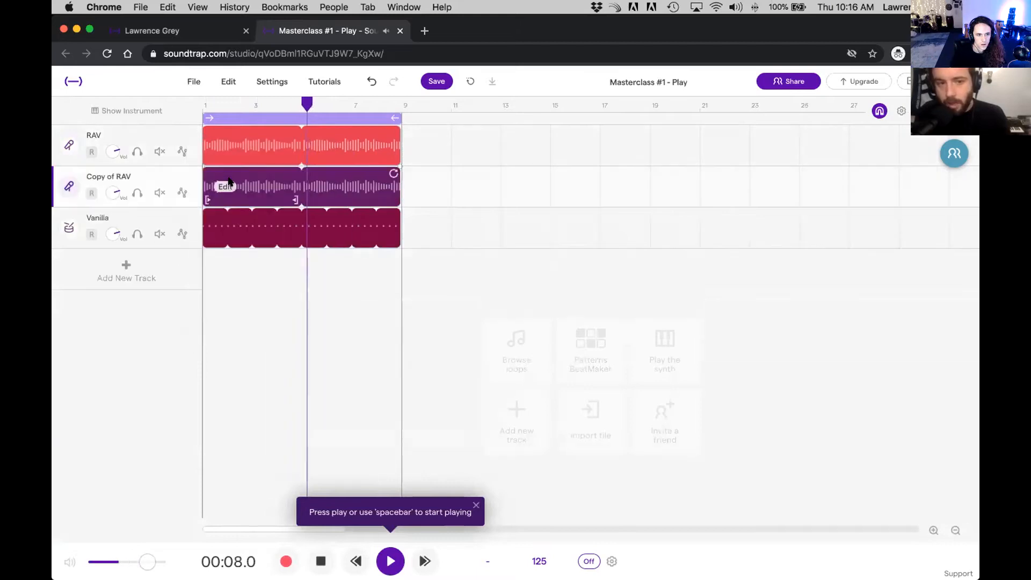
pyautogui.press('space')
pyautogui.click(137, 193)
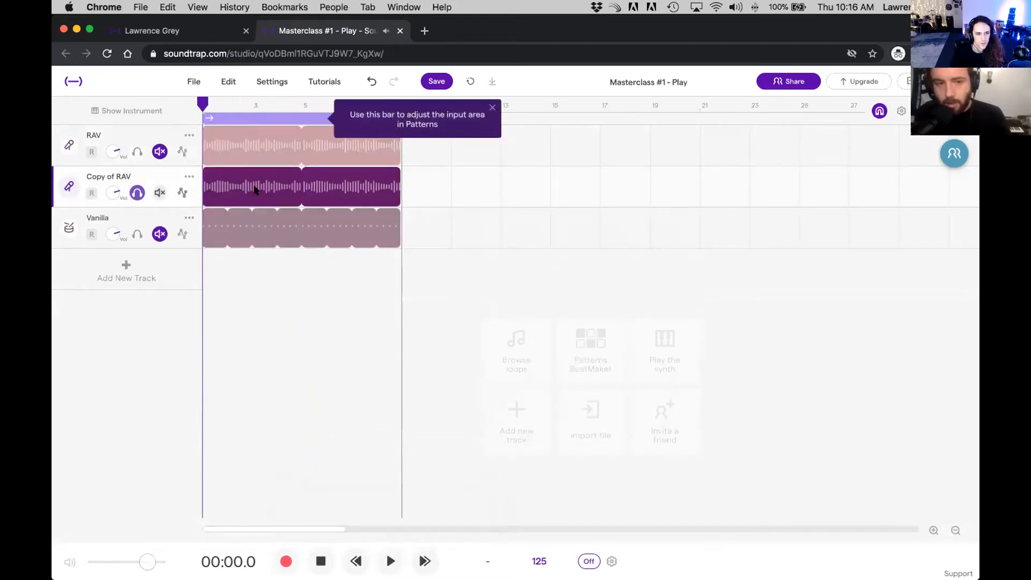
# Step: Extend the copied RAV clip to reveal its full recording and move it to start at bar 9
pyautogui.click(255, 191)
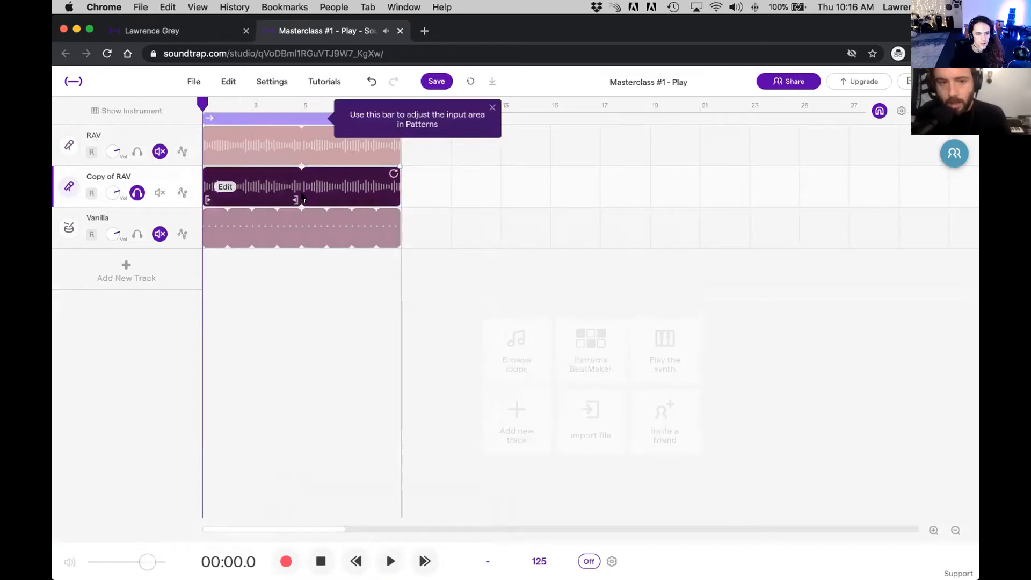
pyautogui.moveTo(295, 199); pyautogui.dragTo(419, 199)
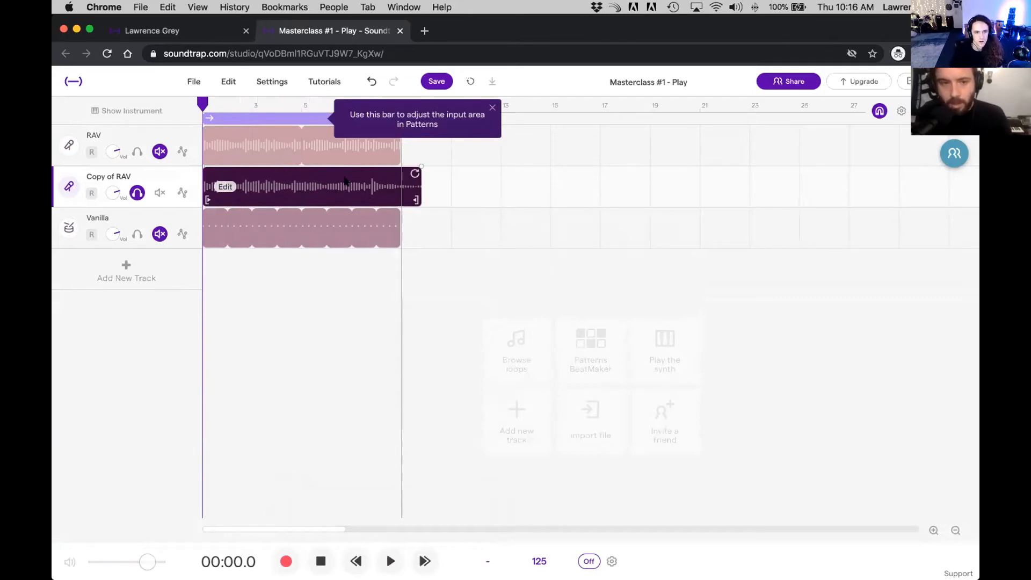
pyautogui.moveTo(314, 200); pyautogui.dragTo(513, 200)
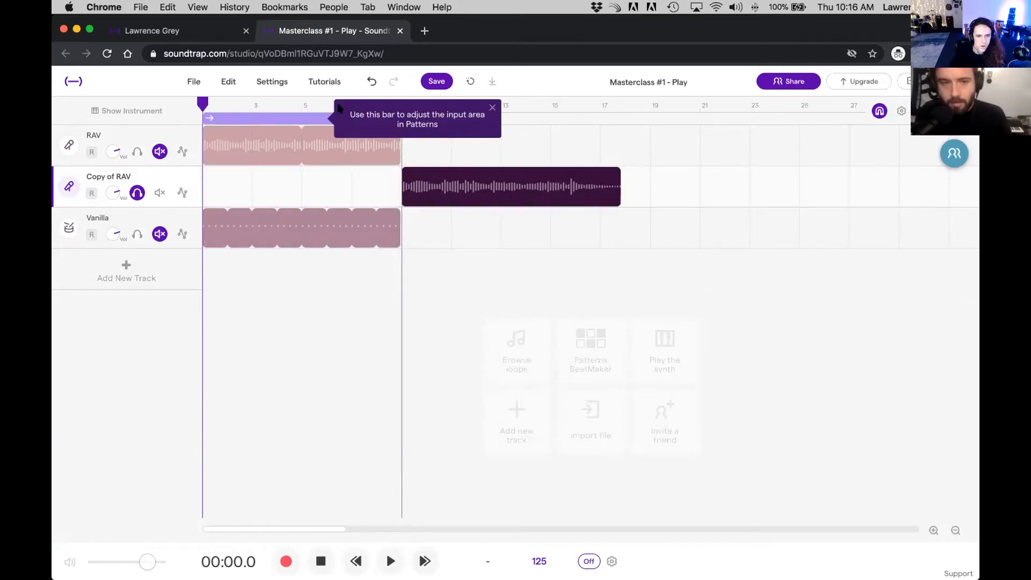
# Step: Turn off loop playback and listen to the ending of the copied RAV clip
pyautogui.click(234, 113)
pyautogui.moveTo(207, 102); pyautogui.dragTo(522, 107)
pyautogui.press('space')
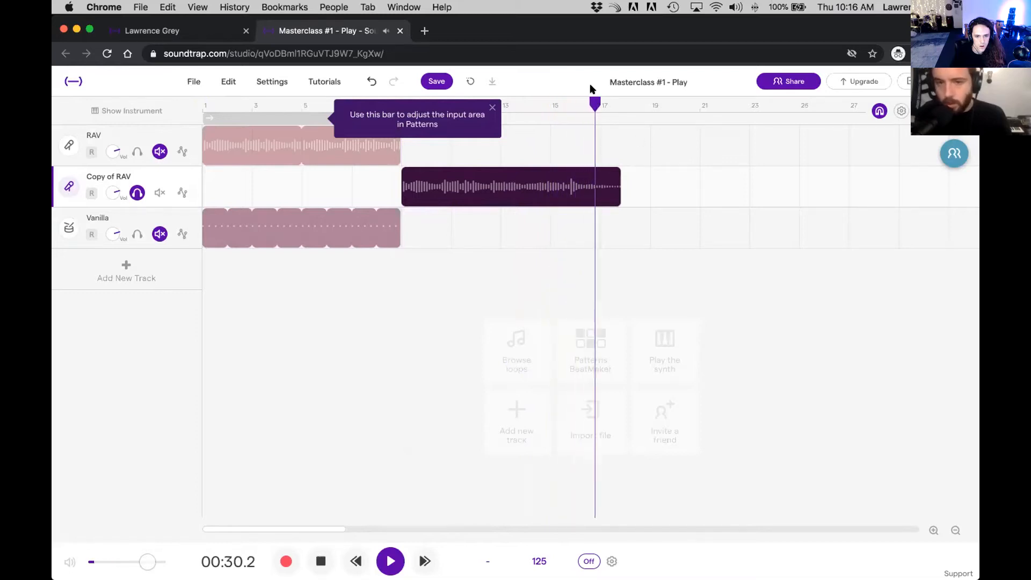
pyautogui.click(551, 104)
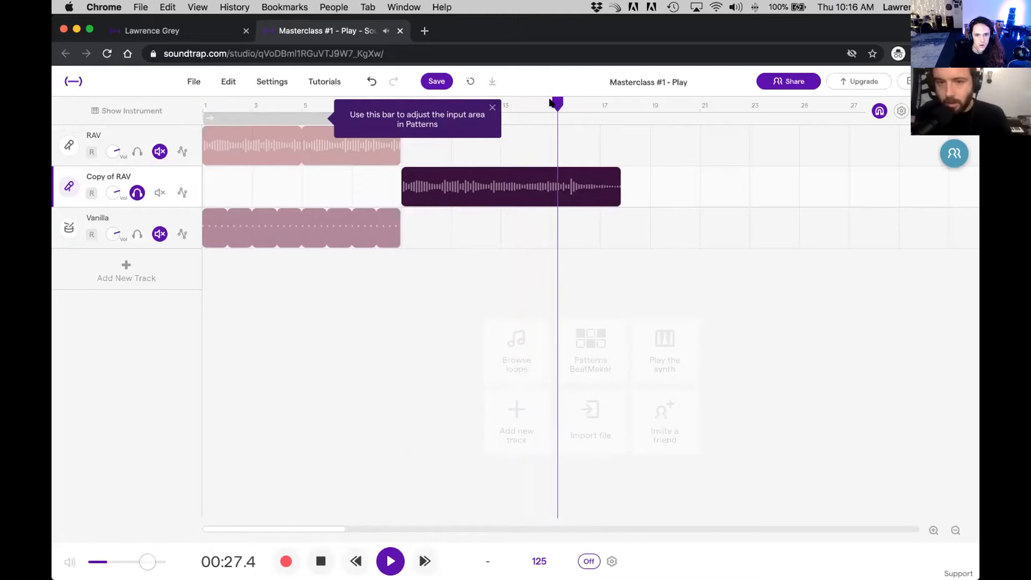
pyautogui.moveTo(440, 189)
pyautogui.press('space')
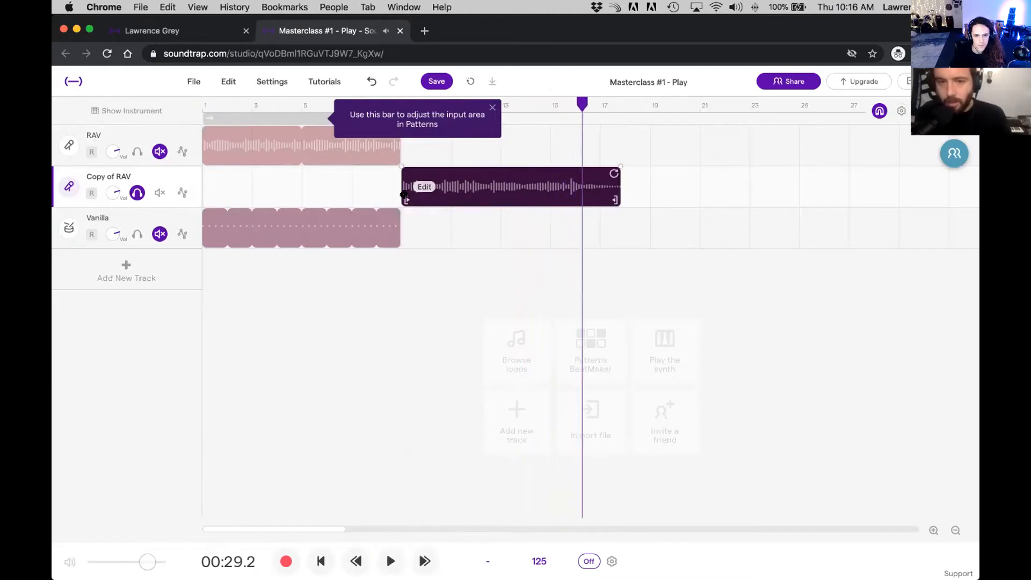
# Step: Trim the copied clip's start to bar 13 and, with snapping off, nudge its loud hit onto bar 15
pyautogui.moveTo(406, 200); pyautogui.dragTo(506, 196)
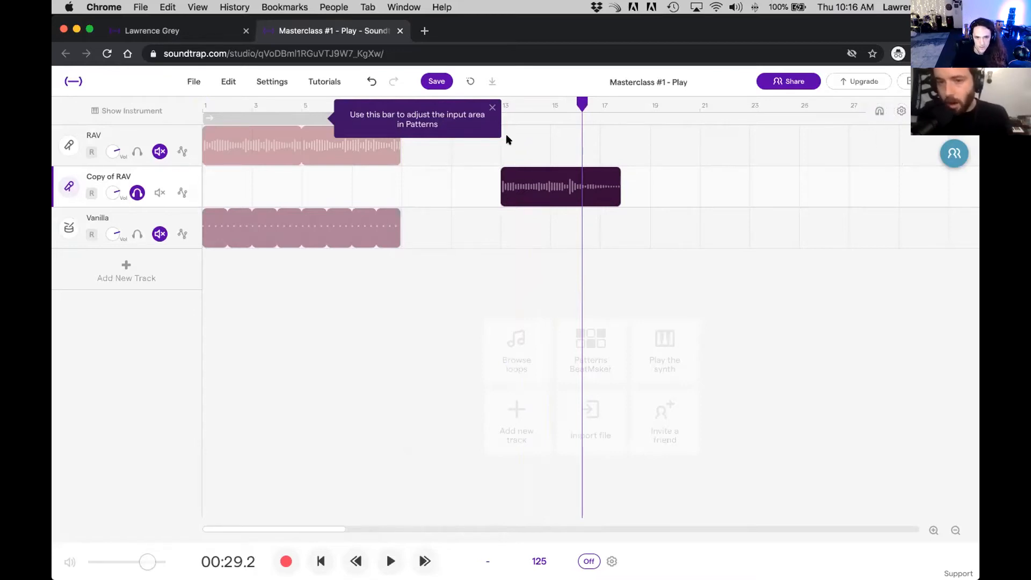
pyautogui.moveTo(564, 201)
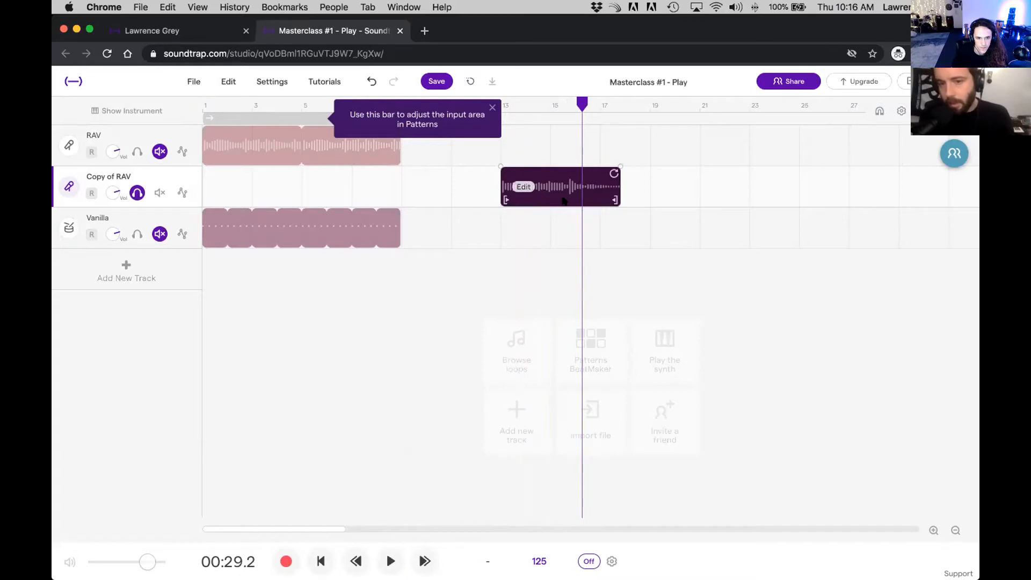
pyautogui.moveTo(547, 192); pyautogui.dragTo(550, 193)
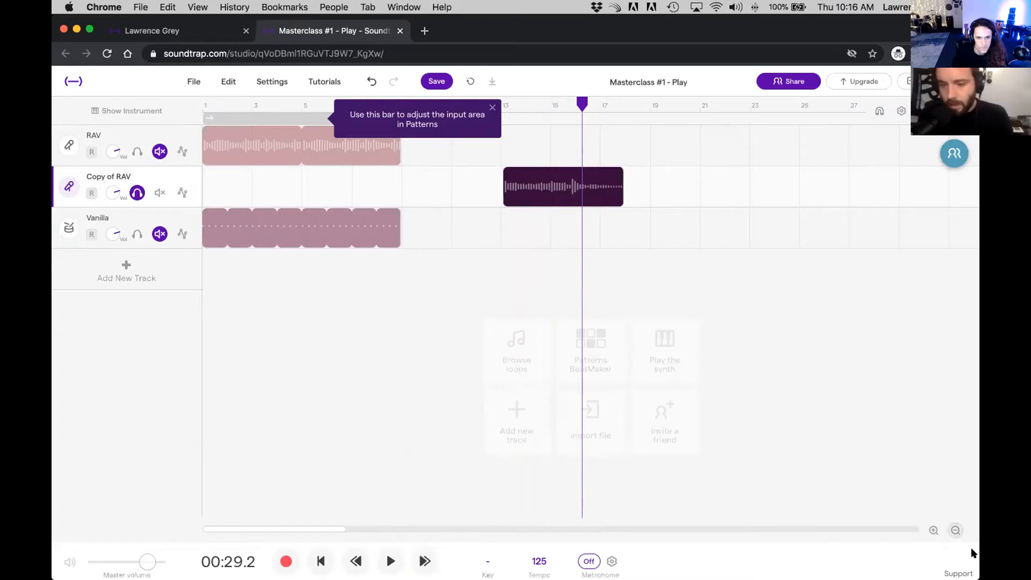
pyautogui.click(934, 530)
pyautogui.click(933, 530)
pyautogui.moveTo(535, 197)
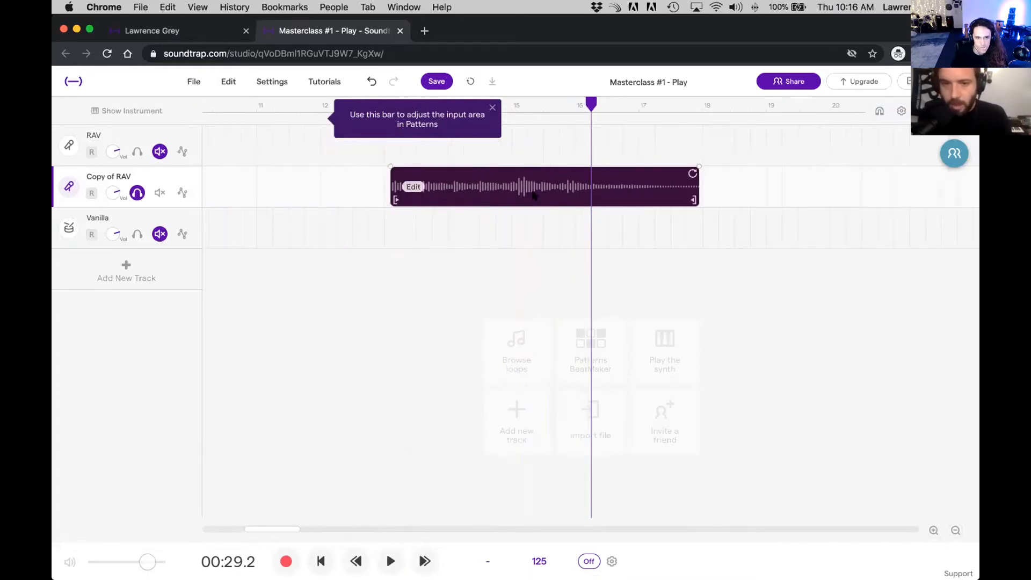
pyautogui.moveTo(536, 197); pyautogui.dragTo(531, 197)
# Step: Play the copied clip from bar 15, turn snapping back on, and trim the clip to bars 15 to 17
pyautogui.moveTo(587, 102); pyautogui.dragTo(511, 102)
pyautogui.press('space')
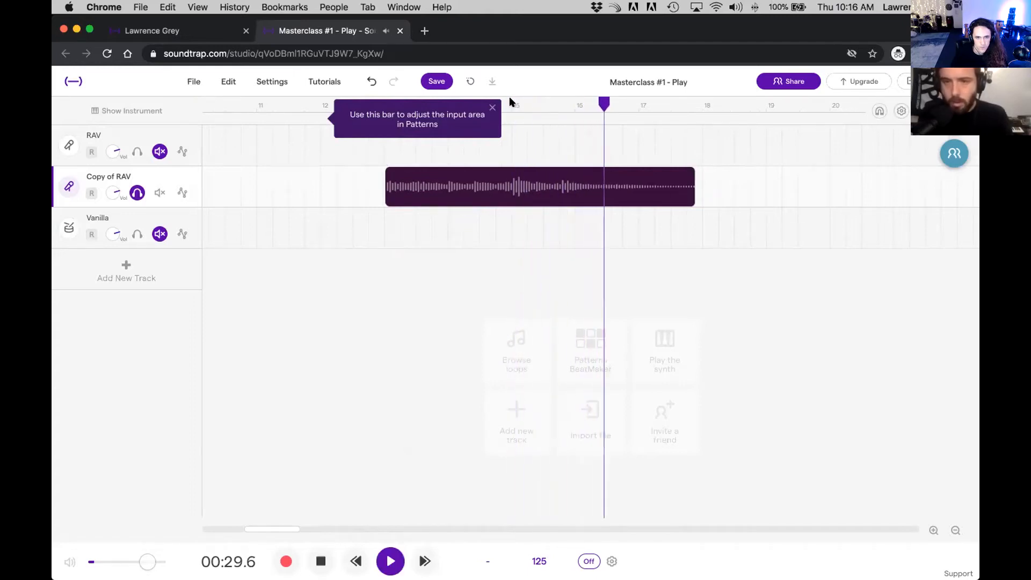
pyautogui.press('space')
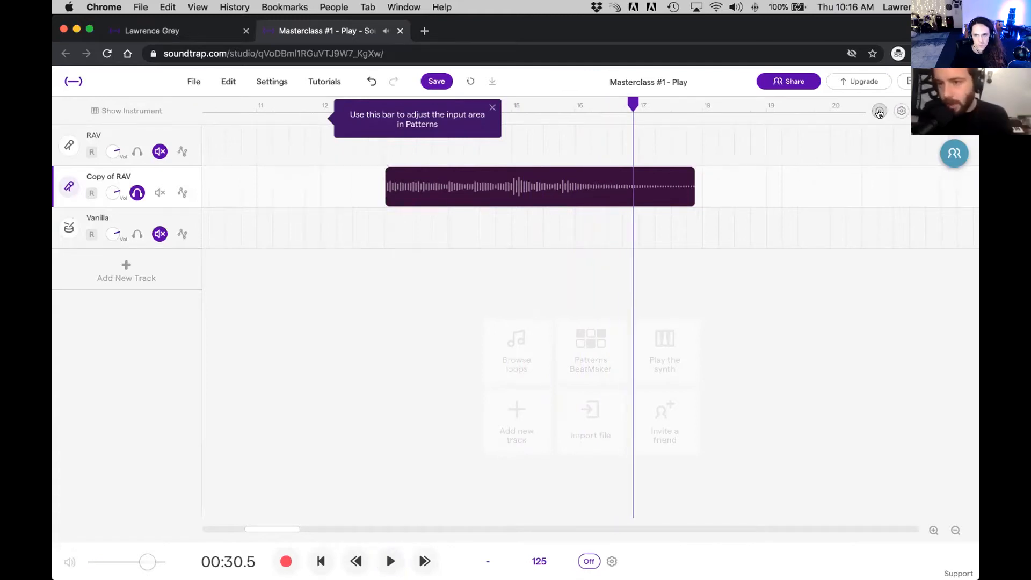
pyautogui.moveTo(392, 201); pyautogui.dragTo(506, 203)
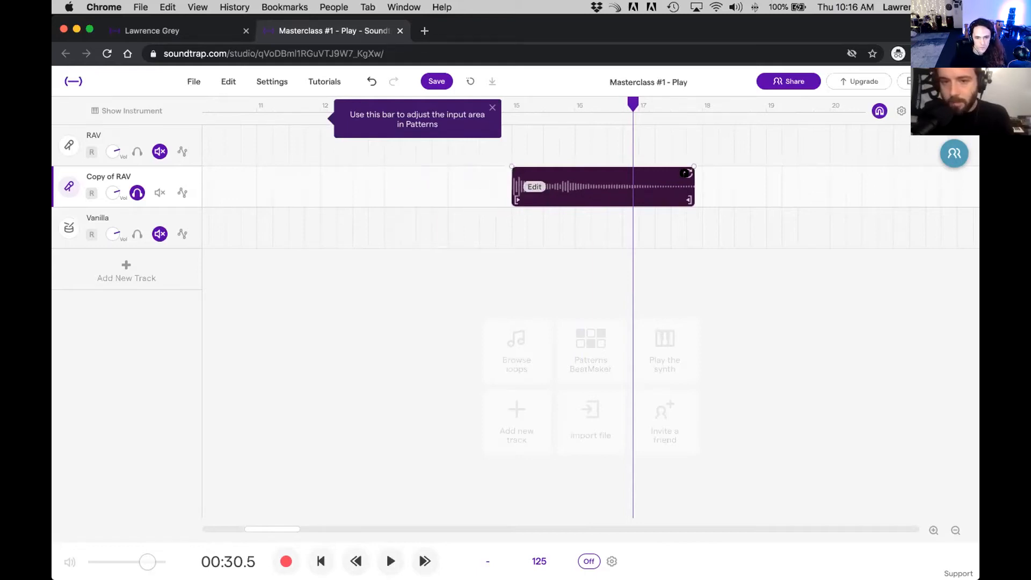
pyautogui.moveTo(688, 200); pyautogui.dragTo(635, 199)
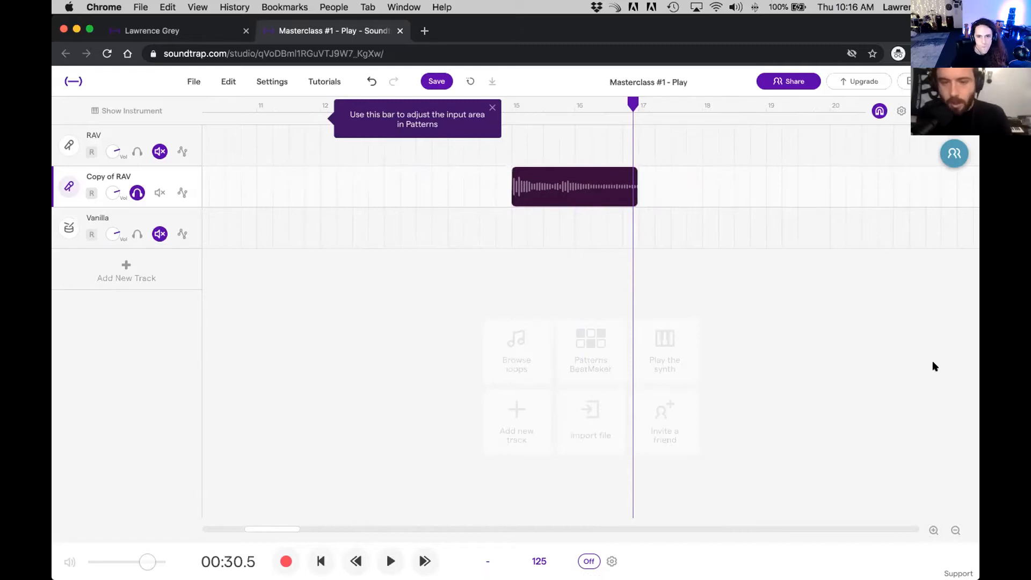
# Step: Move the trimmed two-bar clip onto the RAV track so it starts at bar 9
pyautogui.click(949, 531)
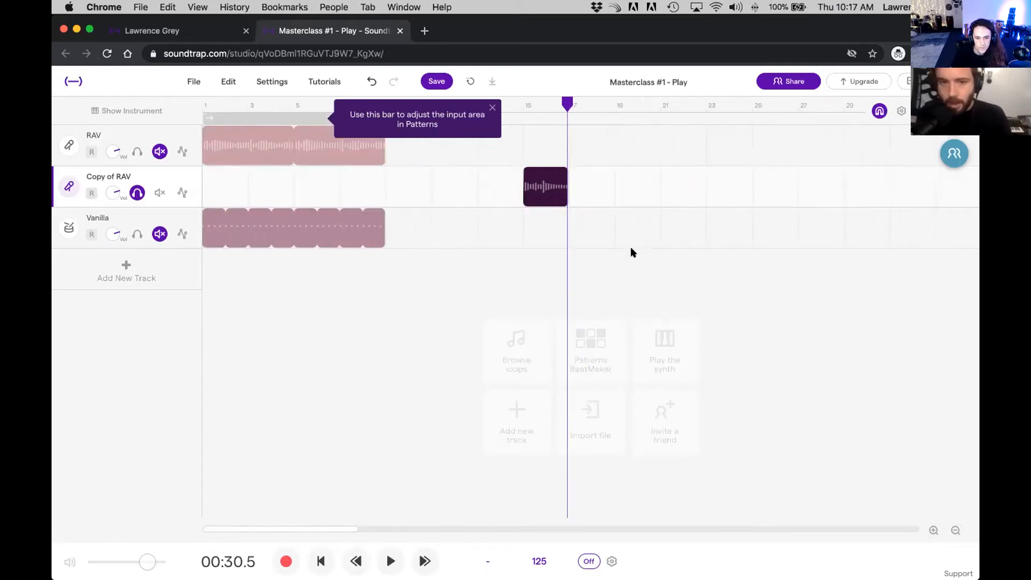
pyautogui.moveTo(544, 177)
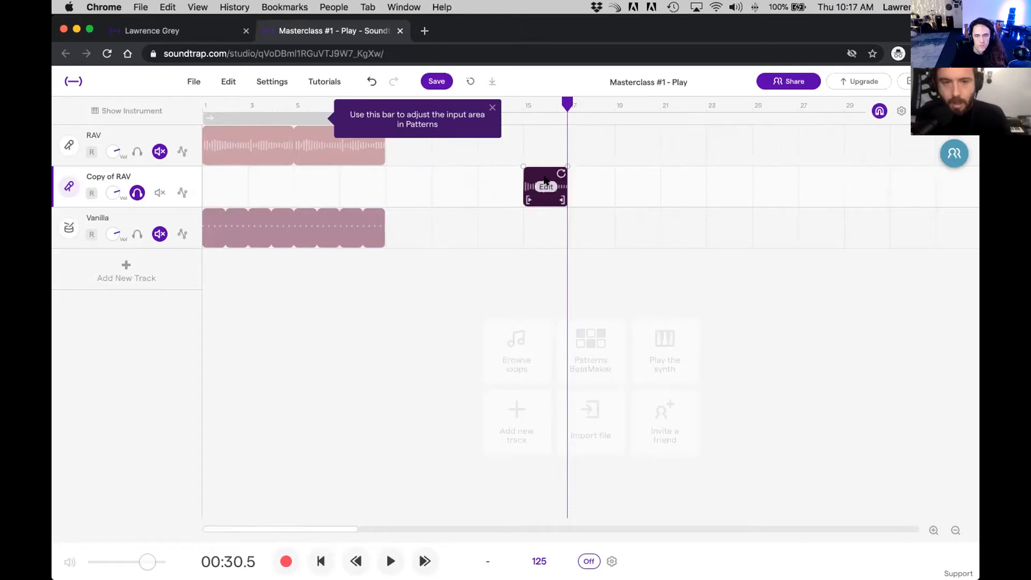
pyautogui.moveTo(528, 173); pyautogui.dragTo(405, 143)
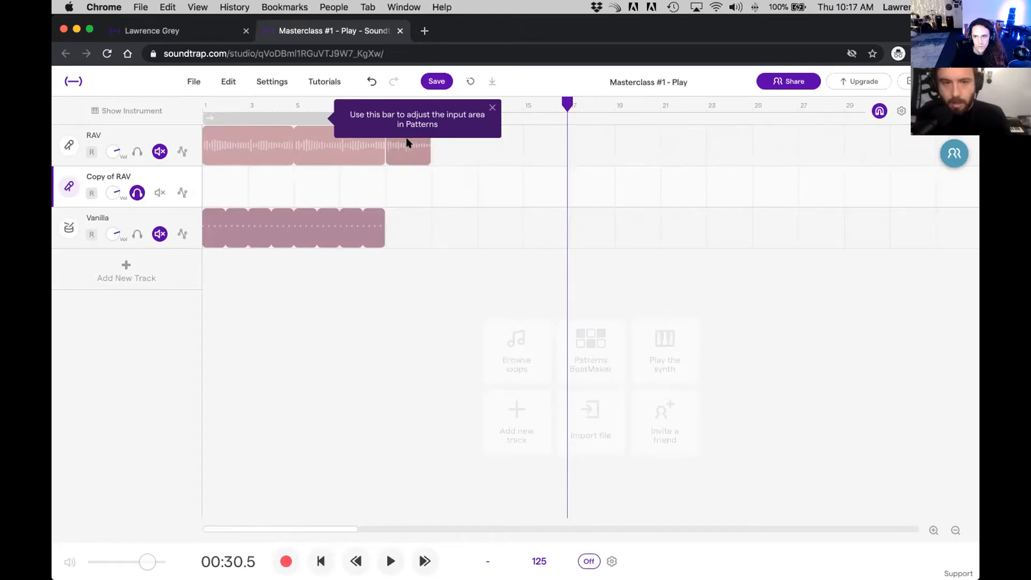
# Step: Unsolo the empty Copy of RAV track and delete it
pyautogui.click(137, 192)
pyautogui.click(189, 176)
pyautogui.click(246, 251)
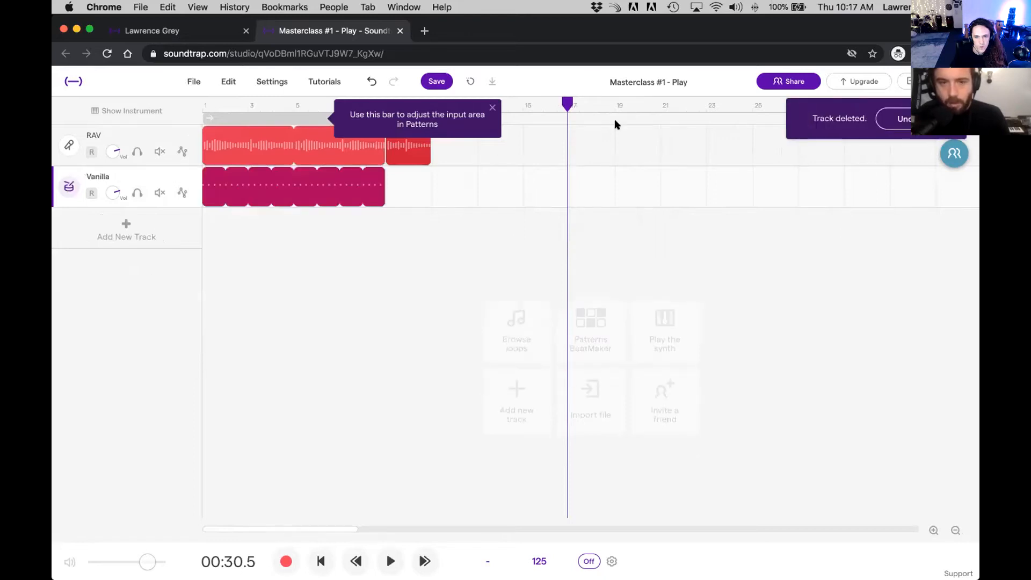
# Step: Play the song from the start while looping the two-bar RAV clip and the Vanilla drum clip out to bar 17
pyautogui.press('Return')
pyautogui.press('space')
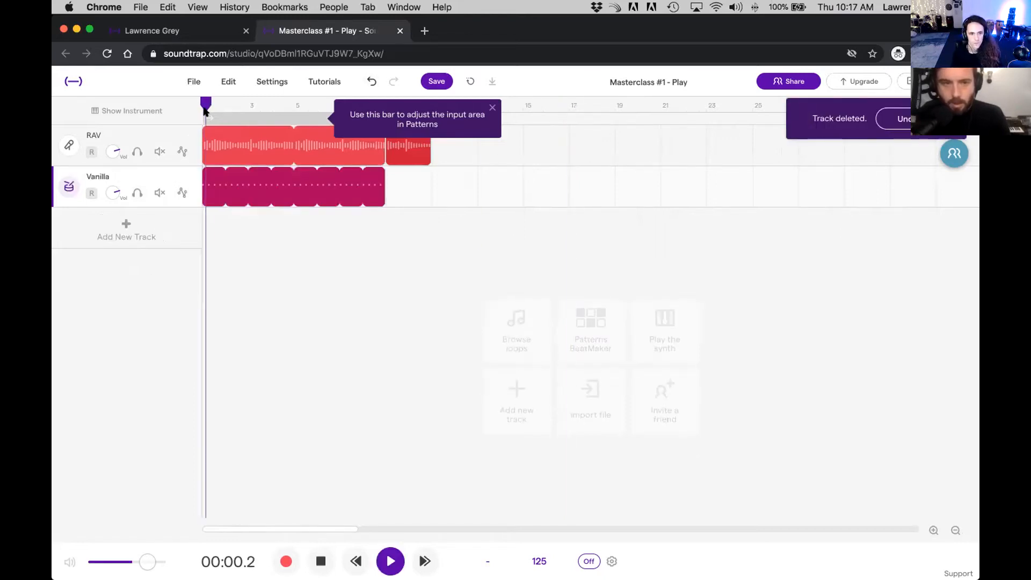
pyautogui.click(492, 106)
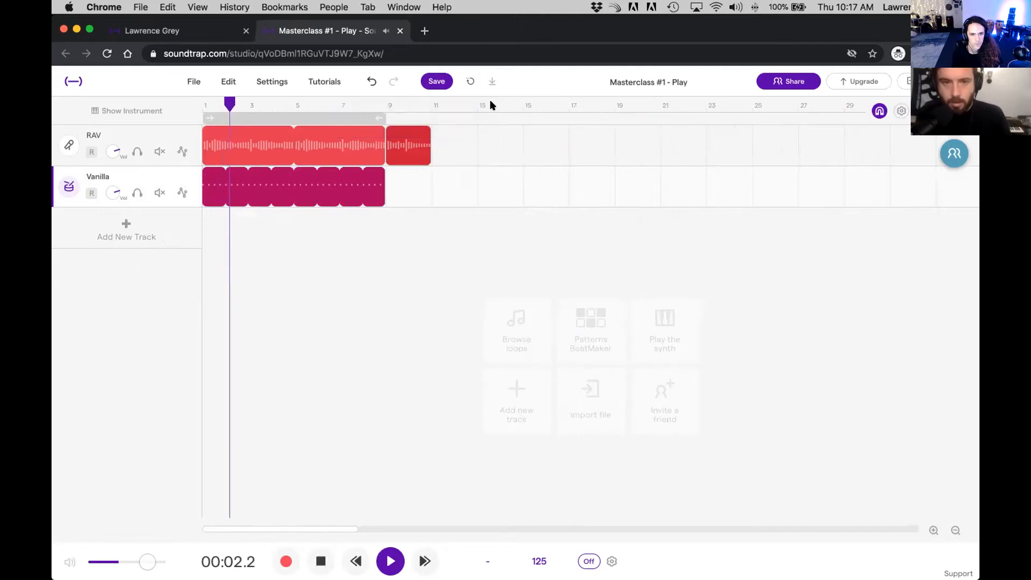
pyautogui.moveTo(429, 129); pyautogui.dragTo(559, 126)
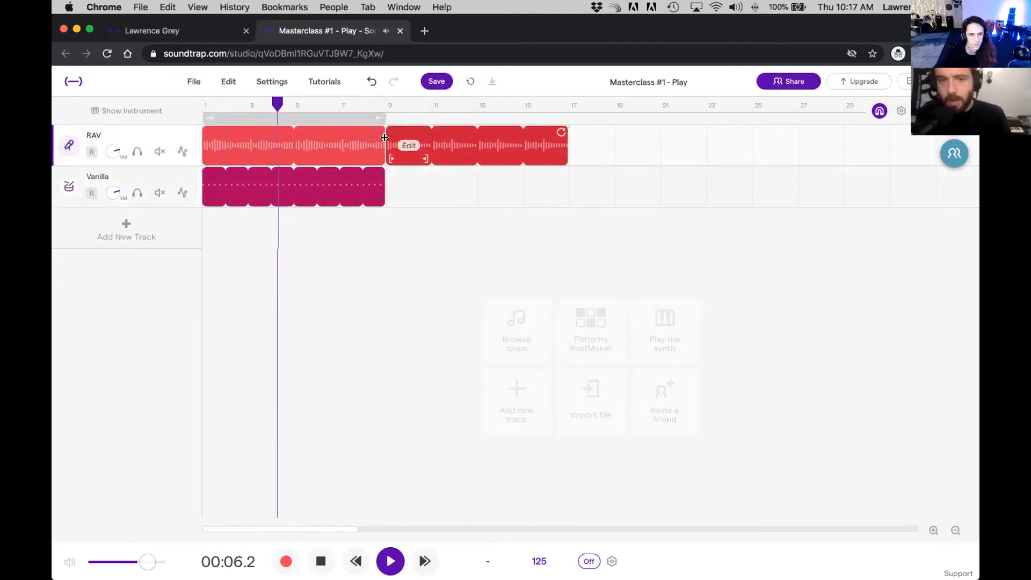
pyautogui.moveTo(383, 169); pyautogui.dragTo(561, 172)
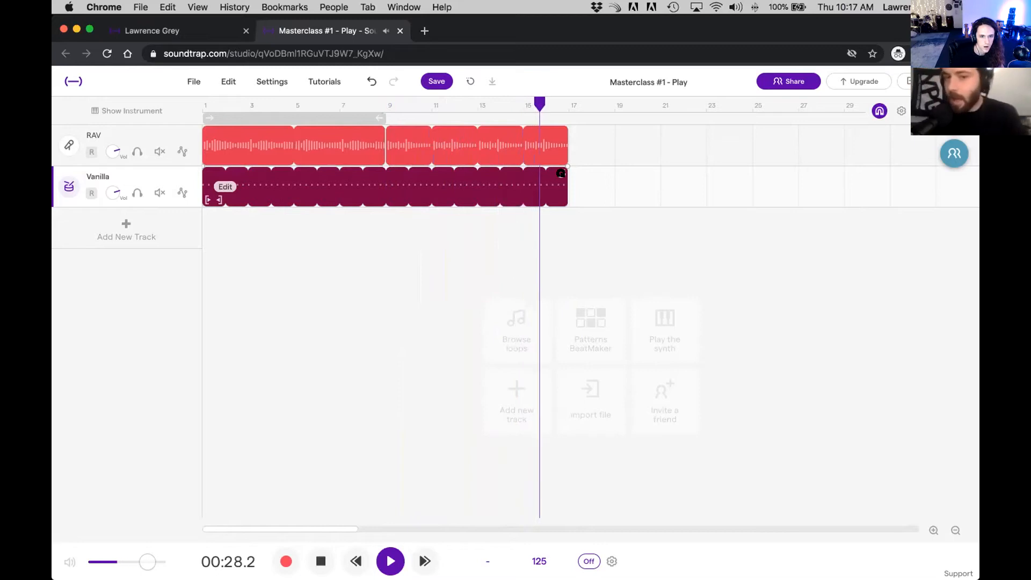
# Step: Stop playback at bar 9, extend the loop range to bar 17, and turn looping on
pyautogui.click(382, 105)
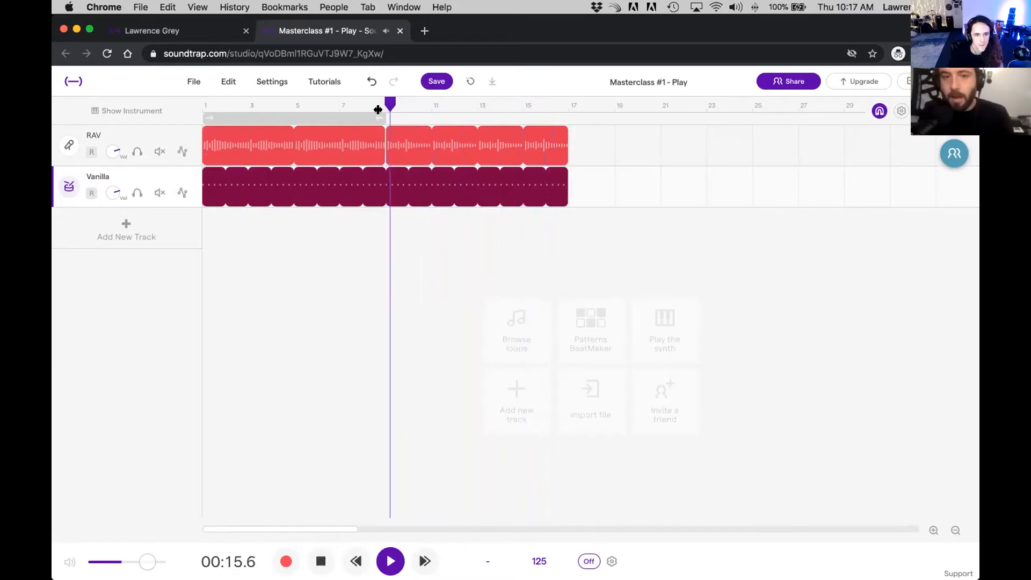
pyautogui.press('space')
pyautogui.moveTo(491, 111); pyautogui.dragTo(550, 120)
pyautogui.click(537, 118)
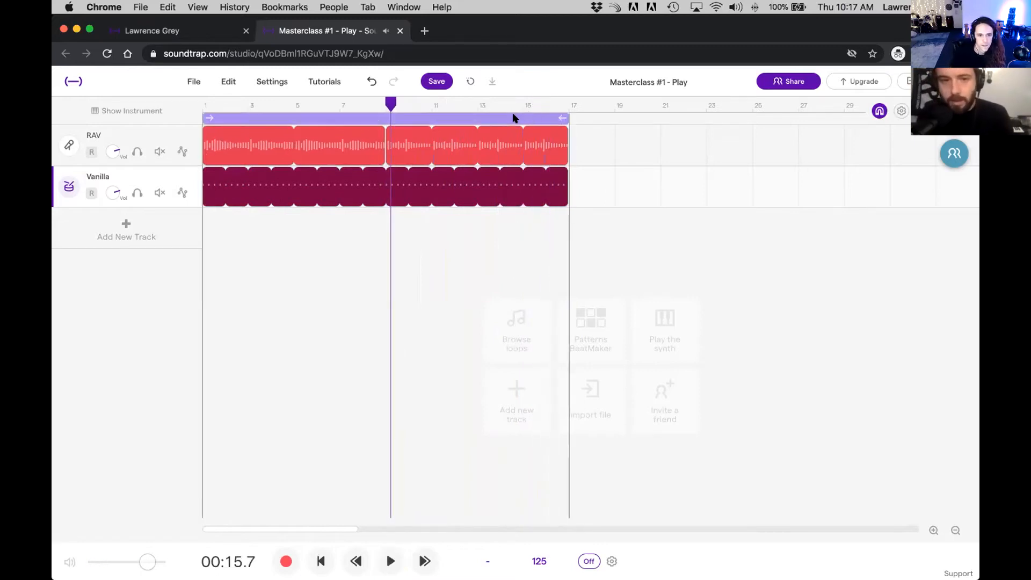
# Step: Split the Vanilla drum clip at bar 9
pyautogui.click(392, 100)
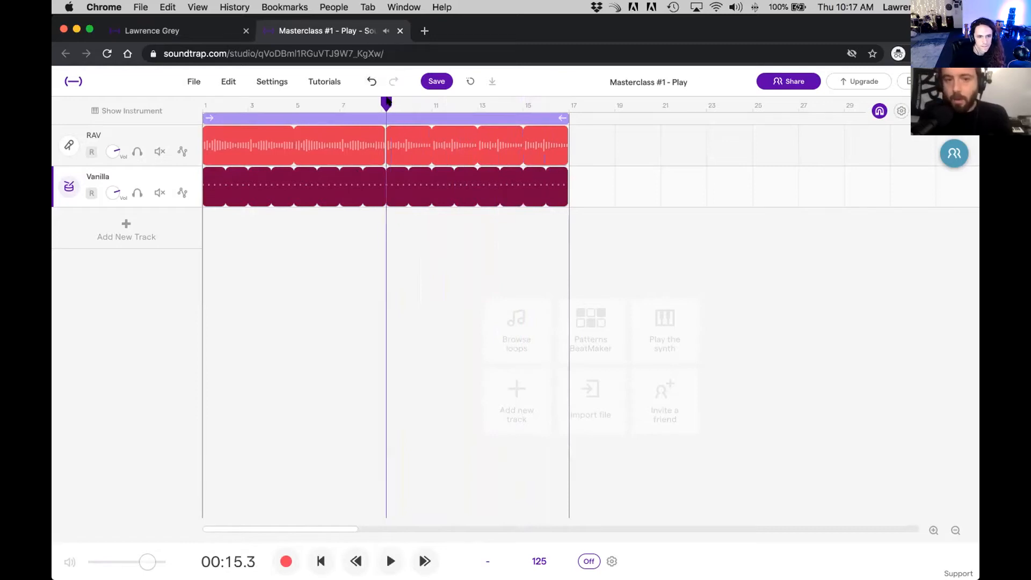
pyautogui.click(221, 82)
pyautogui.click(275, 168)
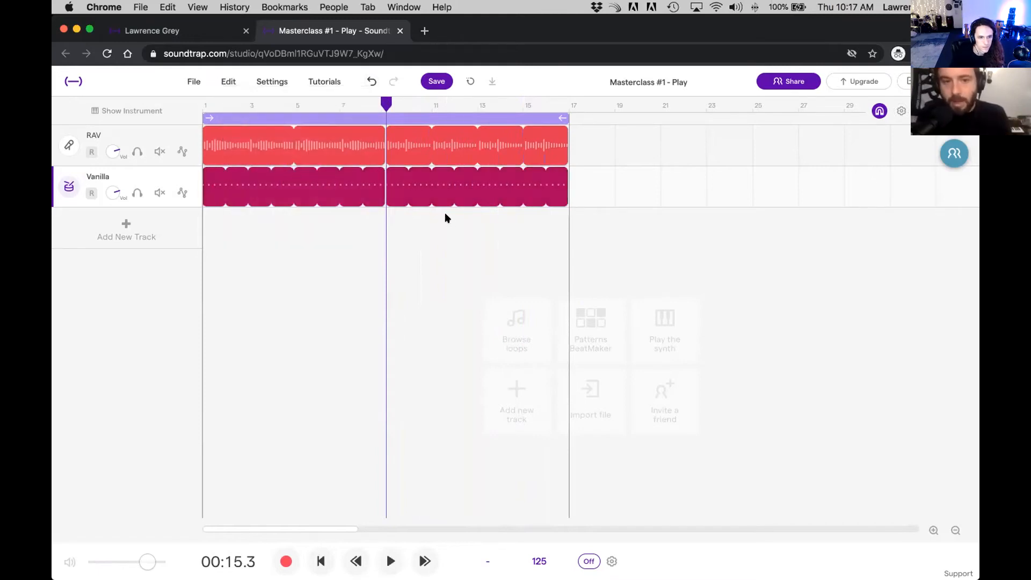
# Step: Add closed hi-hats midway between the four kicks, on steps 3, 7, 11 and 15 of the Vanilla pattern
pyautogui.click(416, 183)
pyautogui.doubleClick(389, 171)
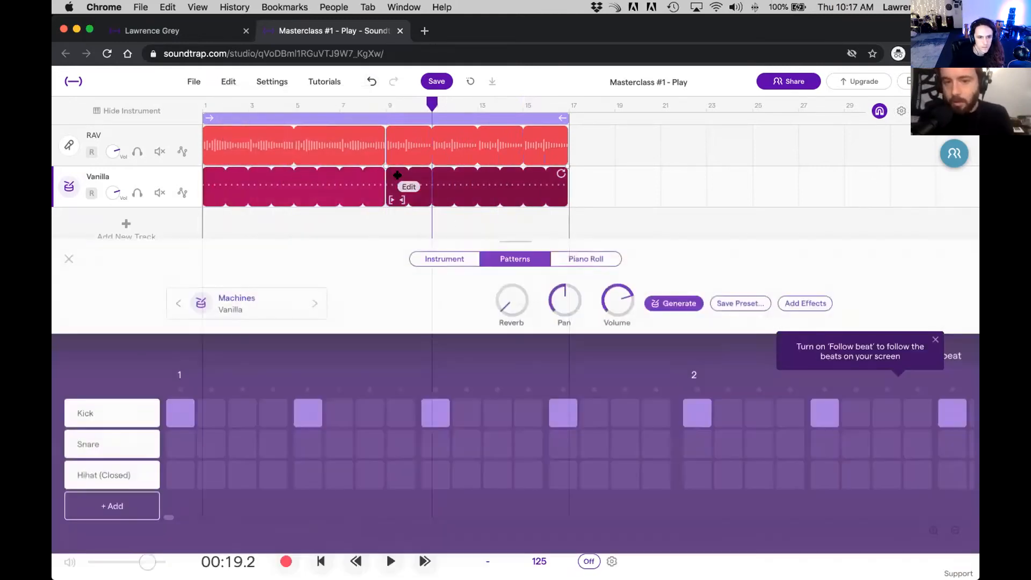
pyautogui.click(251, 458)
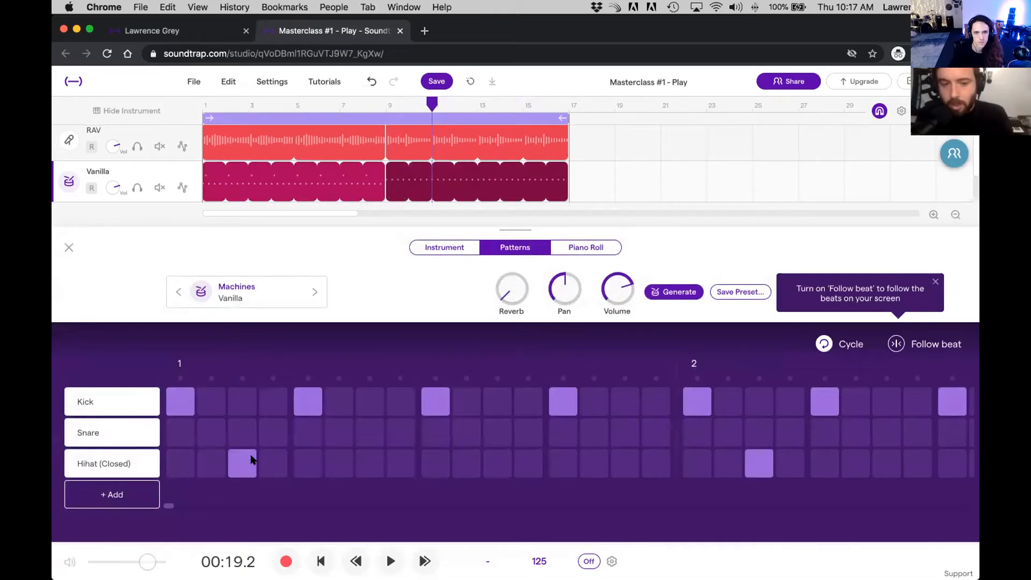
pyautogui.click(360, 454)
pyautogui.click(497, 469)
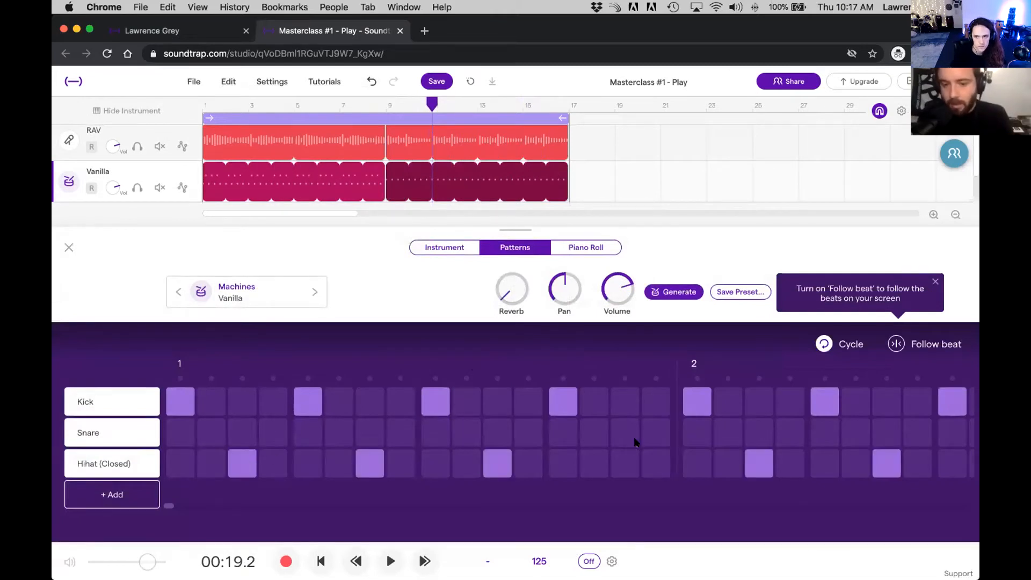
pyautogui.click(632, 457)
# Step: Swap the two Vanilla clips so the hi-hat clip starts at bar 9 and the kick-only clip at bar 1, and play from bar 9
pyautogui.moveTo(340, 177); pyautogui.dragTo(660, 175)
pyautogui.moveTo(527, 172); pyautogui.dragTo(330, 168)
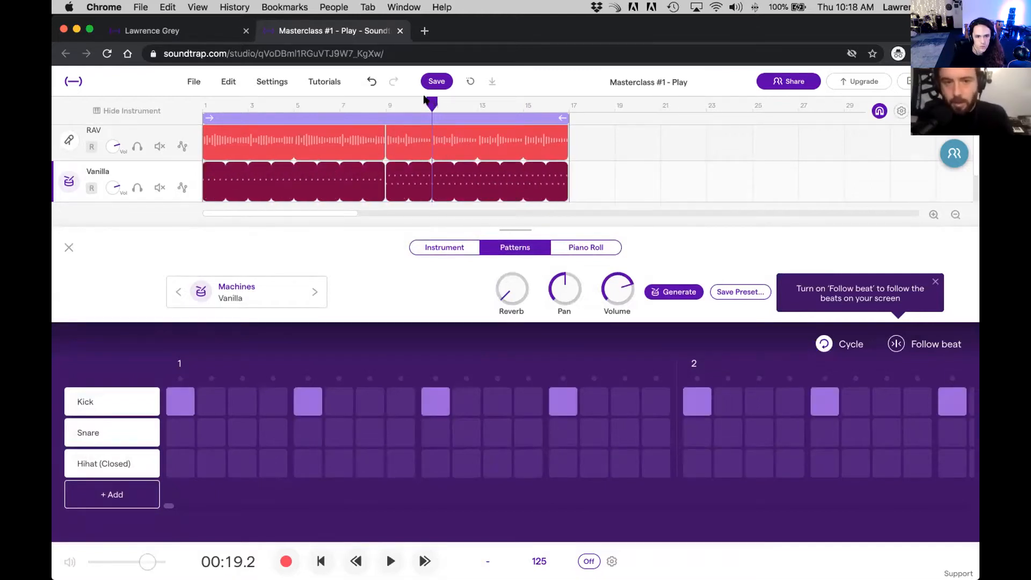
pyautogui.click(385, 102)
pyautogui.press('space')
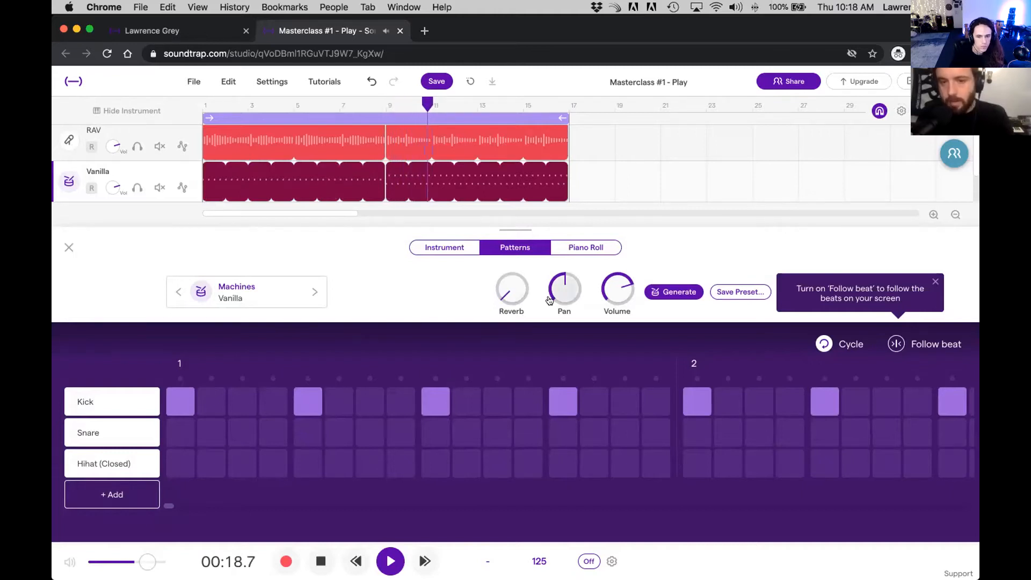
# Step: Lower the velocity of the hi-hat notes at bar 9 in the piano roll, and return to the selection tool
pyautogui.click(600, 247)
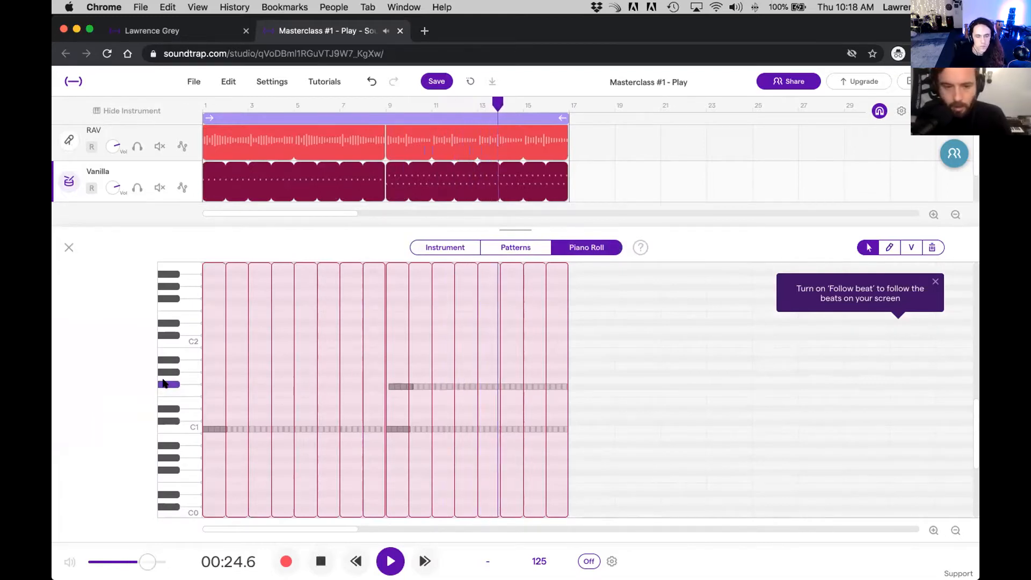
pyautogui.press('space')
pyautogui.click(404, 387)
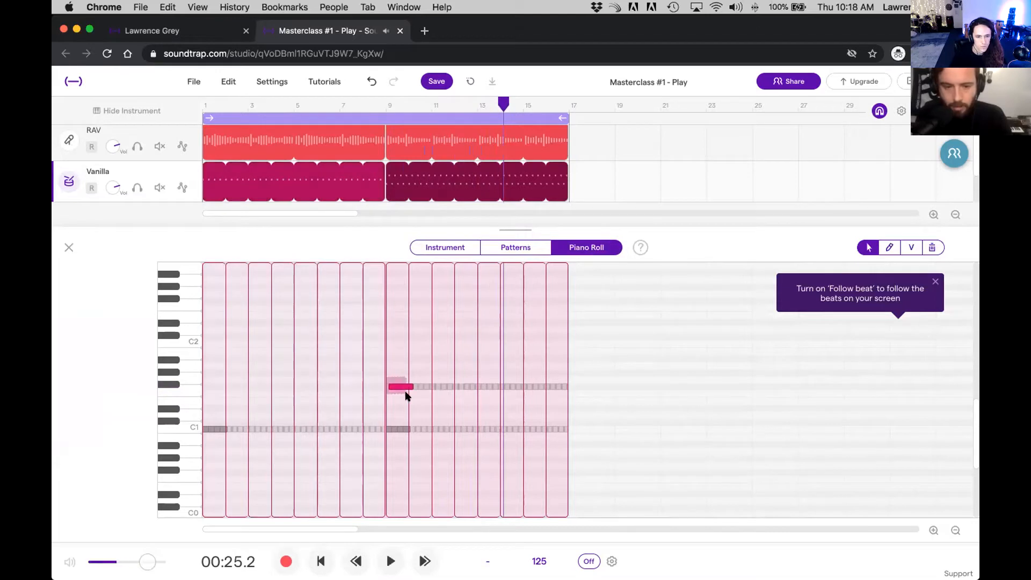
pyautogui.click(911, 247)
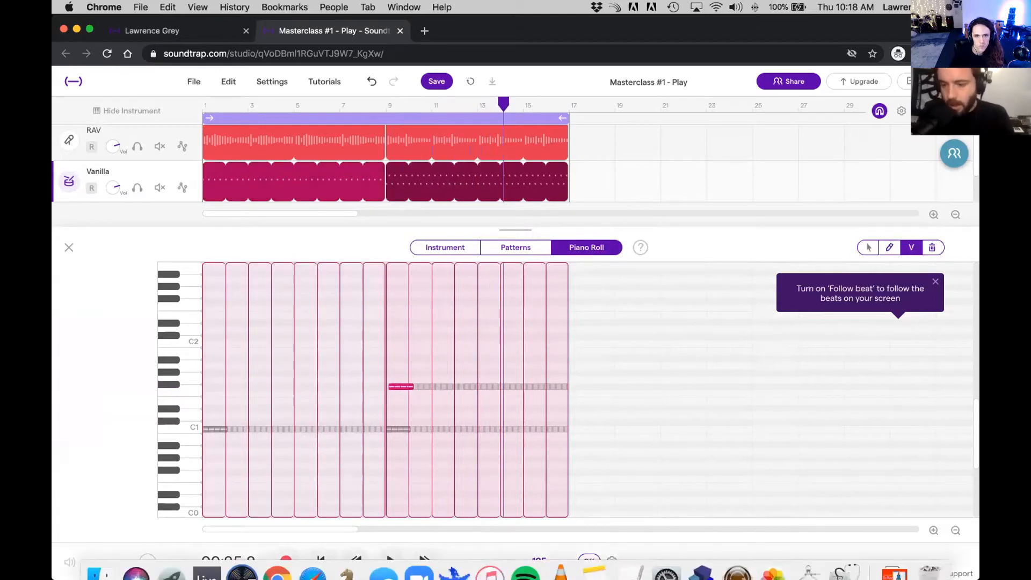
pyautogui.click(933, 530)
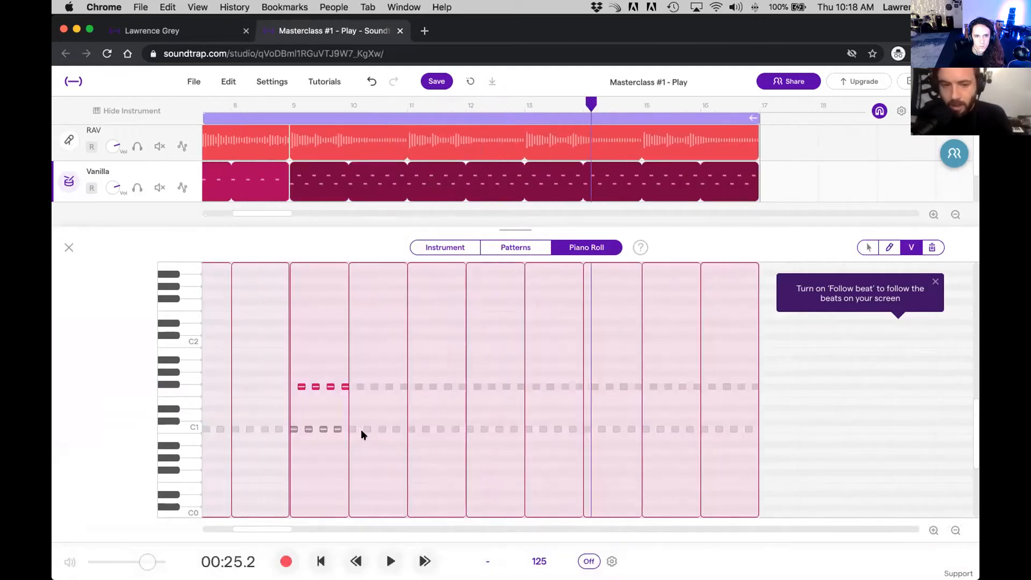
pyautogui.moveTo(330, 388); pyautogui.dragTo(325, 432)
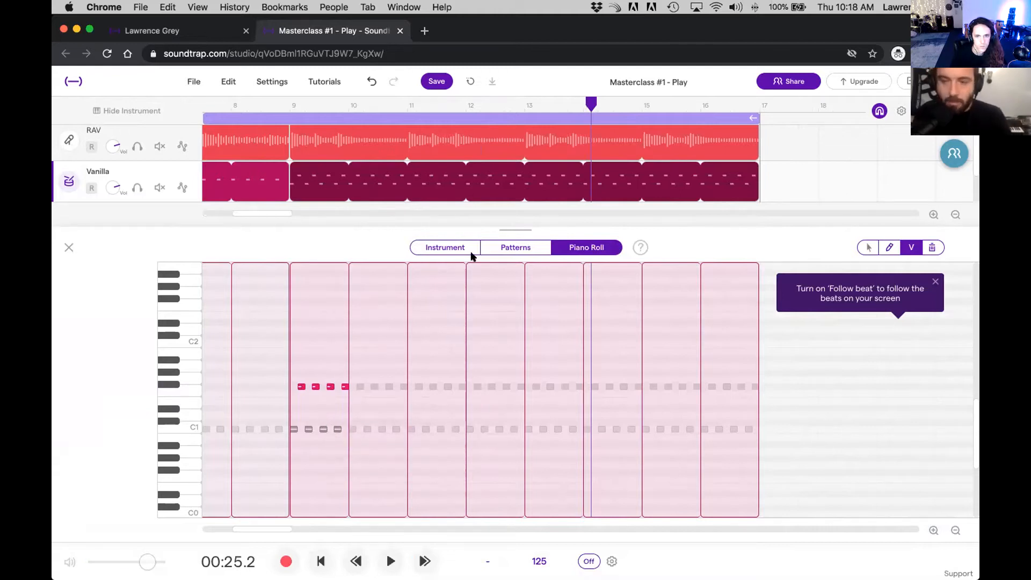
pyautogui.click(865, 247)
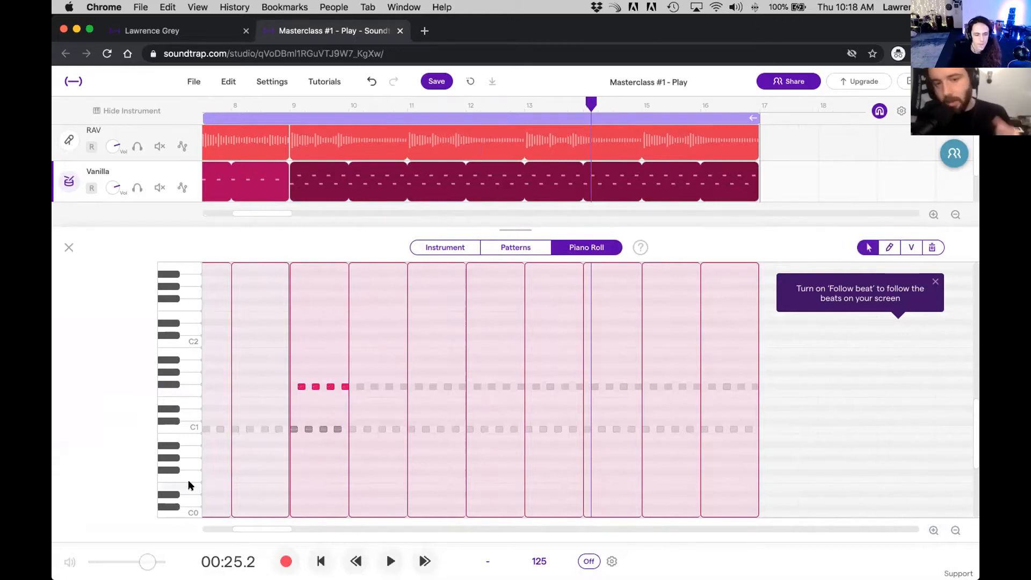
# Step: Play the song to the end with the Vanilla drum instrument shown, and check the collaborators' status
pyautogui.click(454, 247)
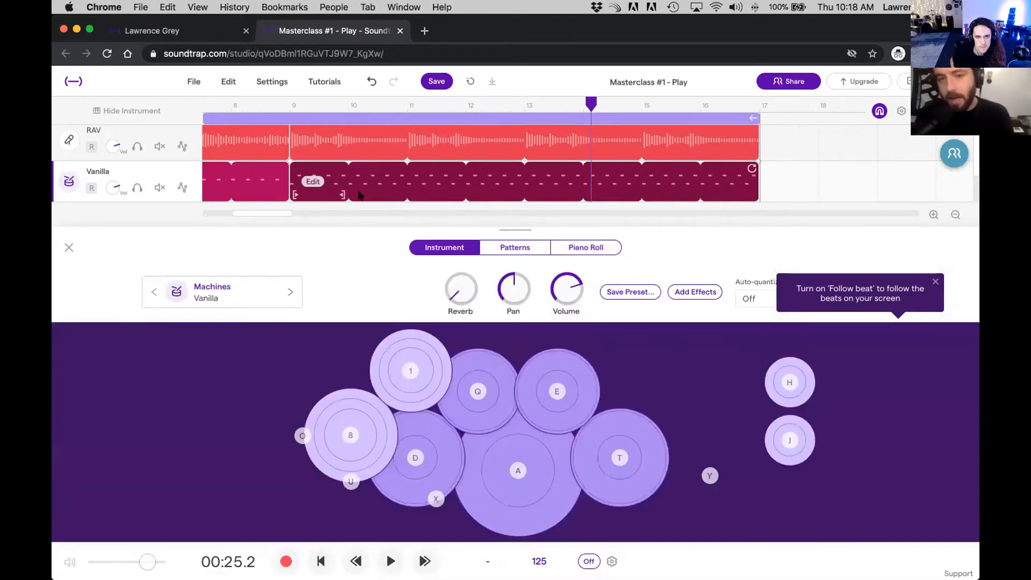
pyautogui.press('space')
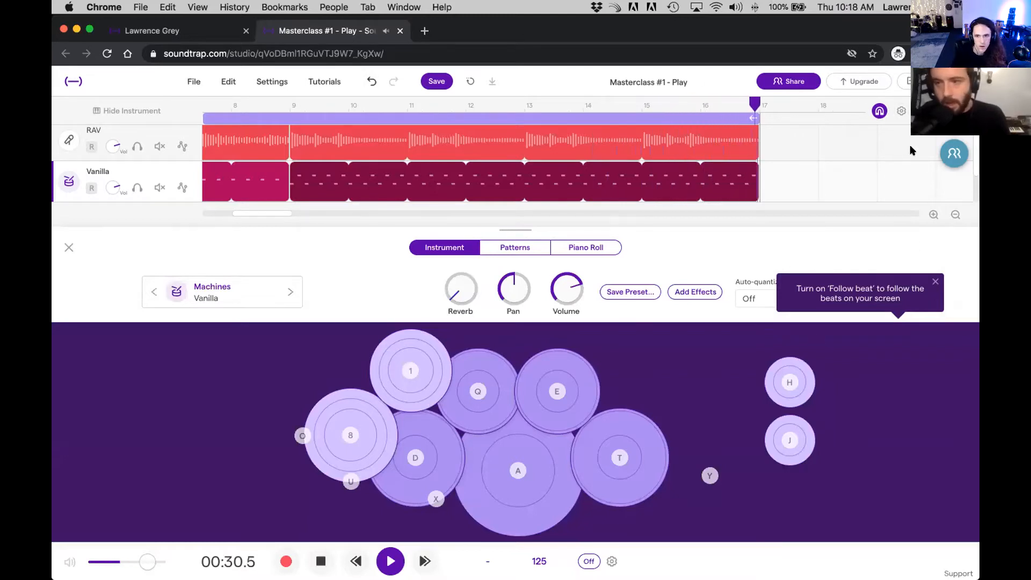
pyautogui.click(966, 156)
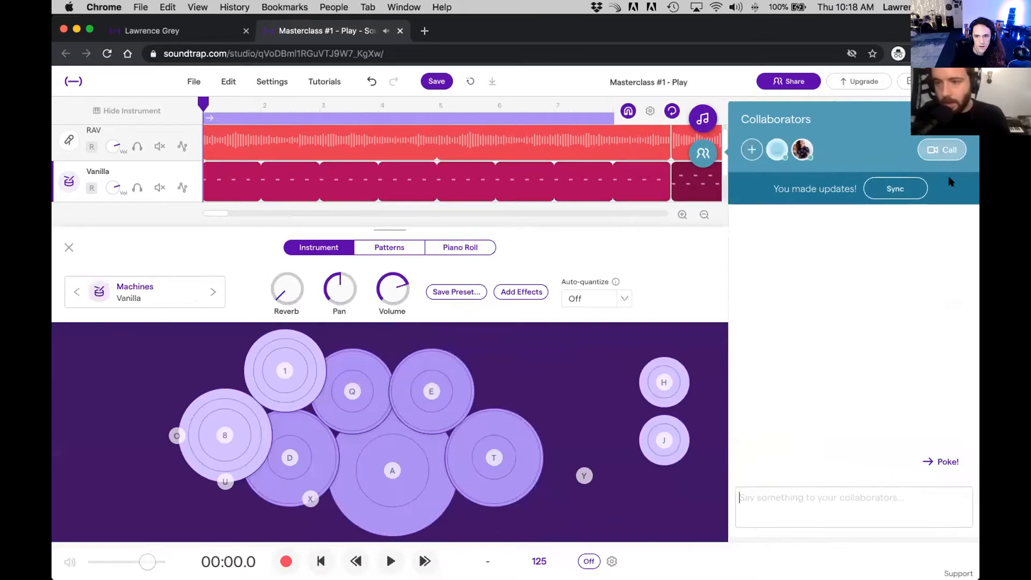
pyautogui.click(701, 153)
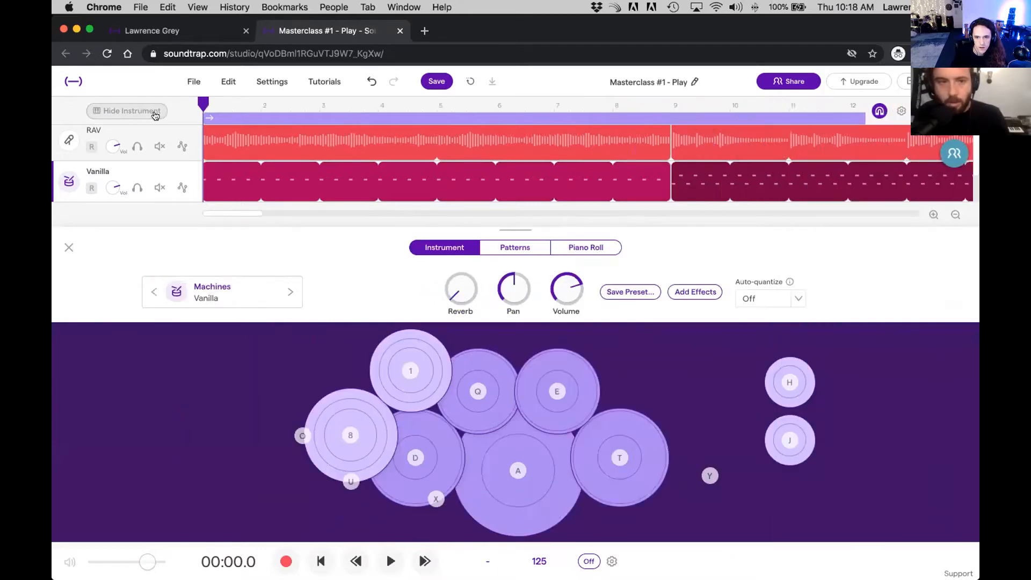
# Step: Save the project and close the Vanilla instrument view
pyautogui.click(193, 81)
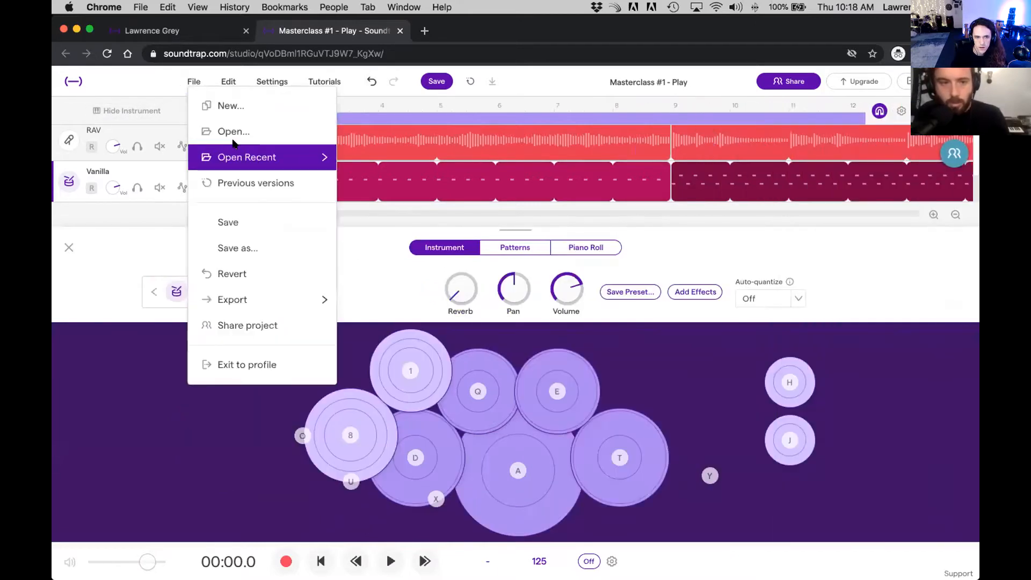
pyautogui.click(234, 222)
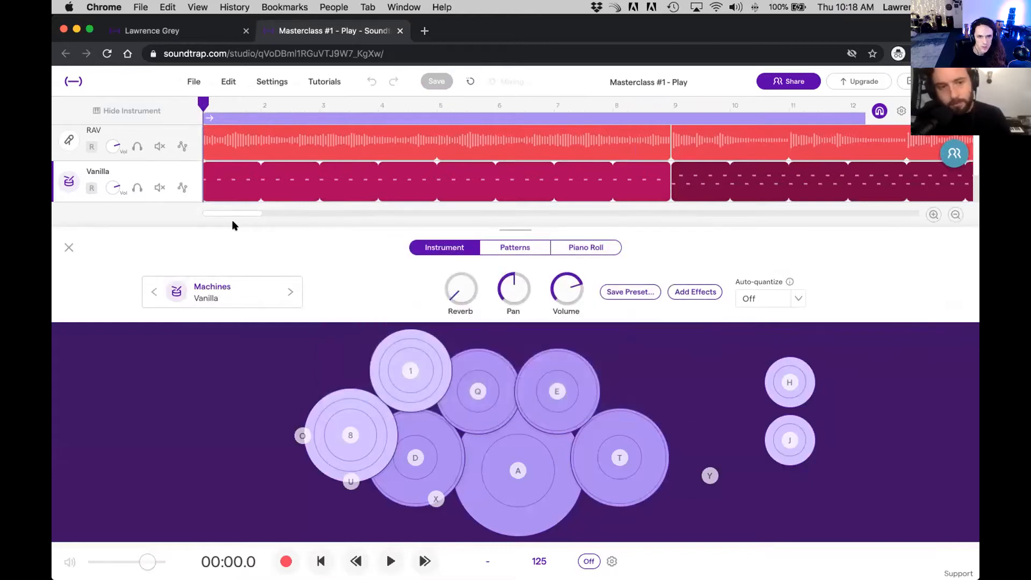
pyautogui.click(67, 249)
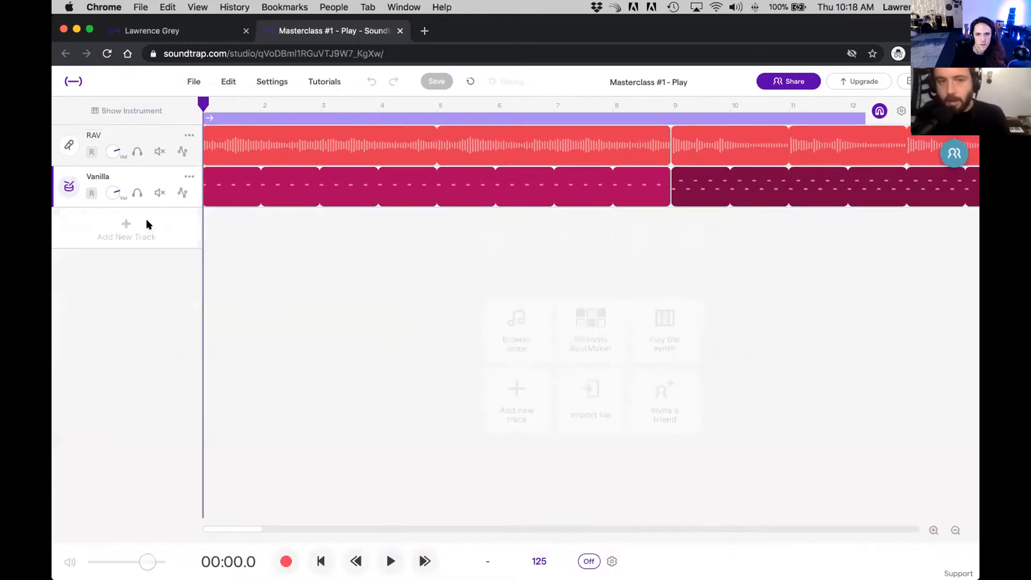
# Step: Listen to the saved song from the start
pyautogui.press('space')
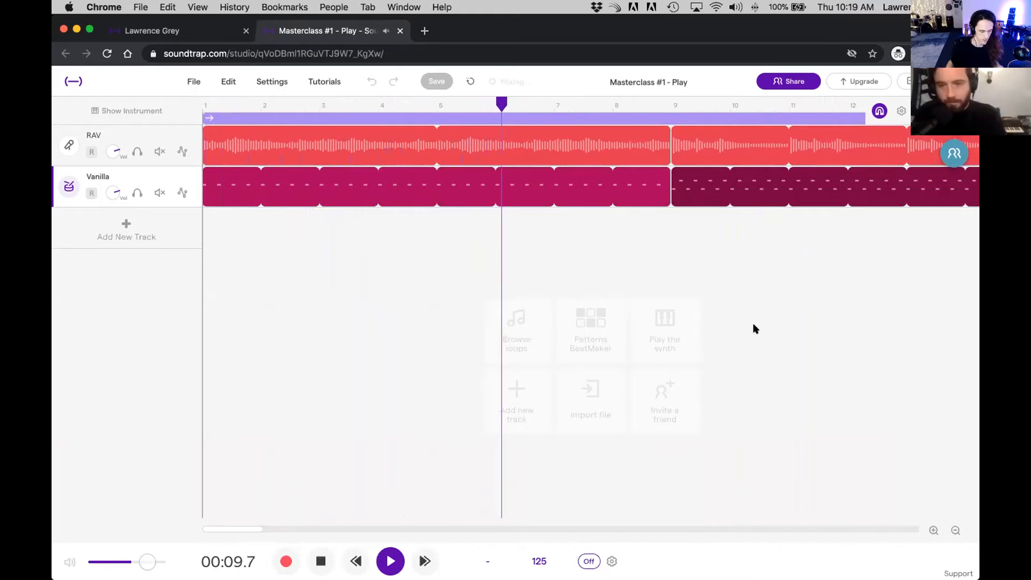
pyautogui.click(706, 258)
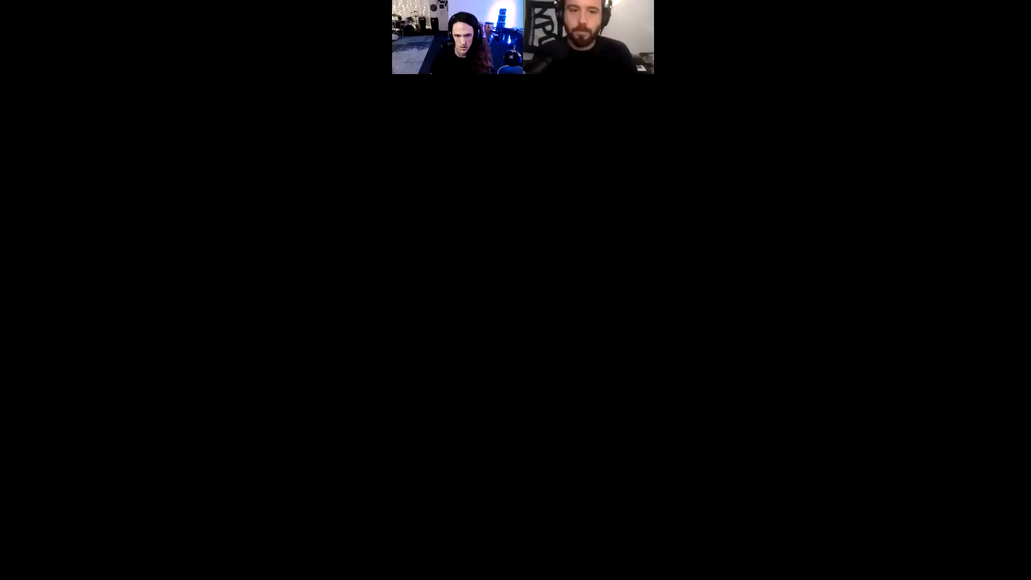
# Step: Switch to the Chrome window with the Soundtrap project and add a Guitar & bass track
pyautogui.hotkey('ctrl', 'Up')
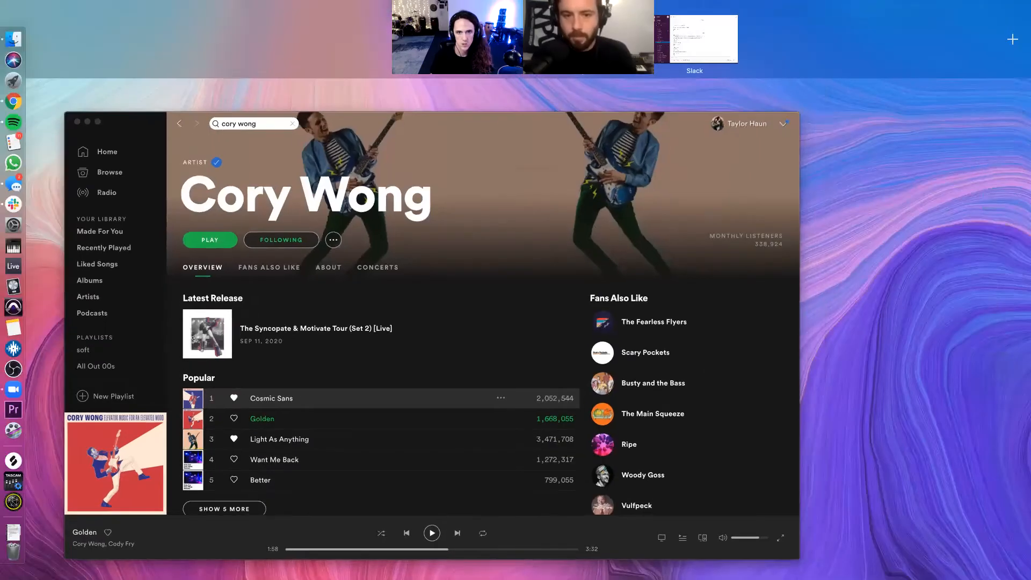
pyautogui.click(594, 40)
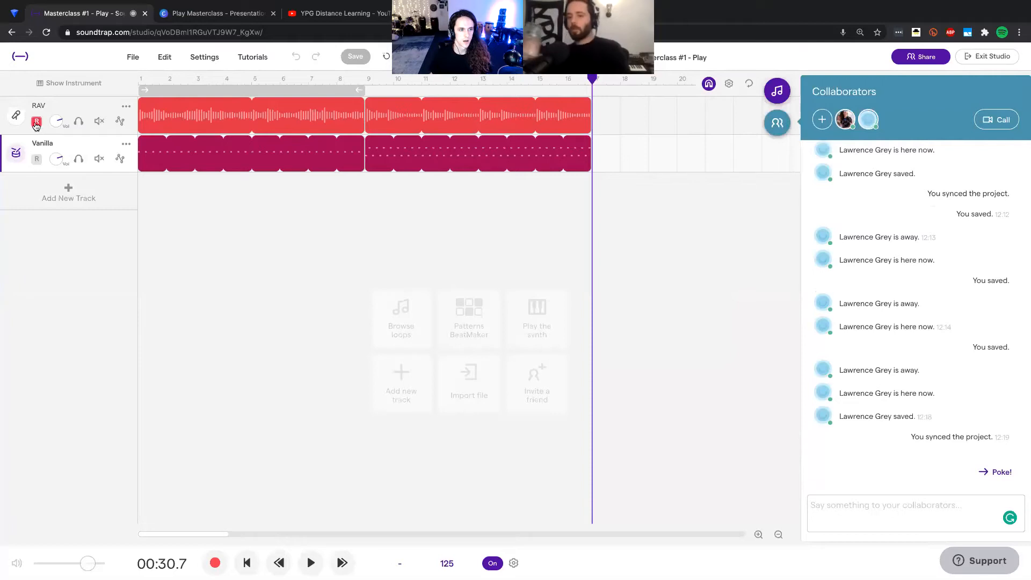
pyautogui.click(61, 187)
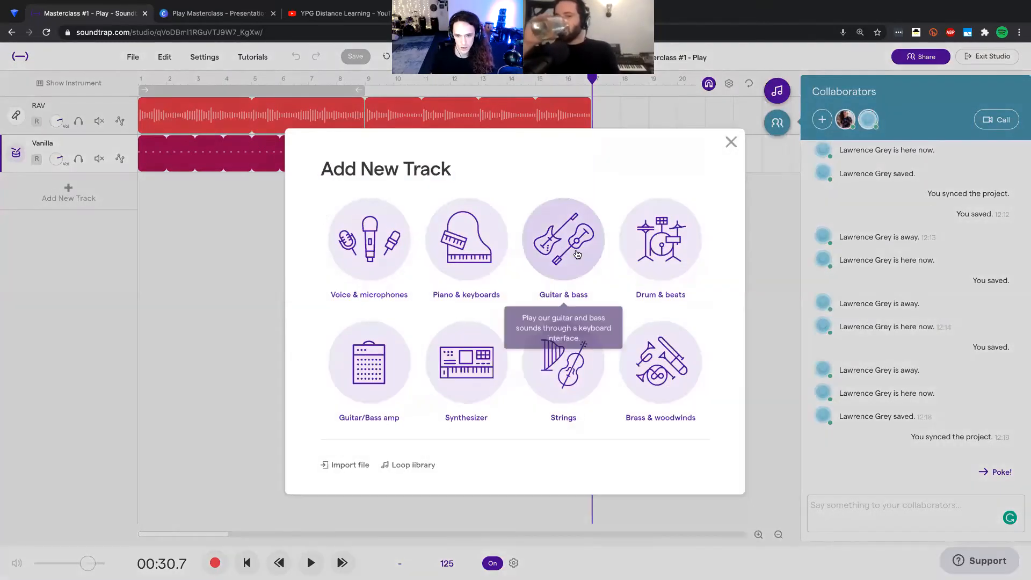
pyautogui.press('Escape')
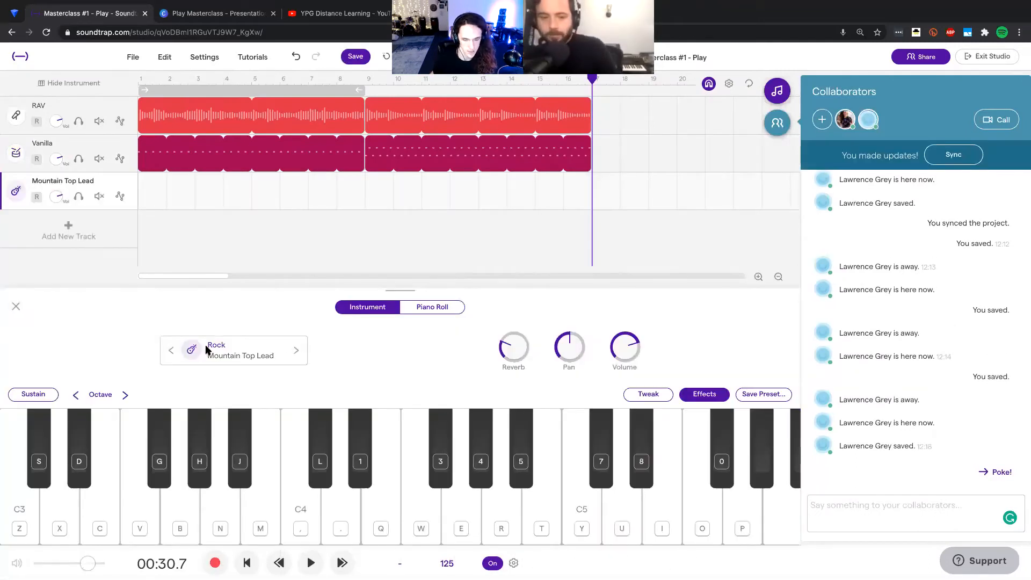
# Step: Set the new track's instrument to the Bass VI Clean preset from the Bass - Electric category
pyautogui.click(207, 350)
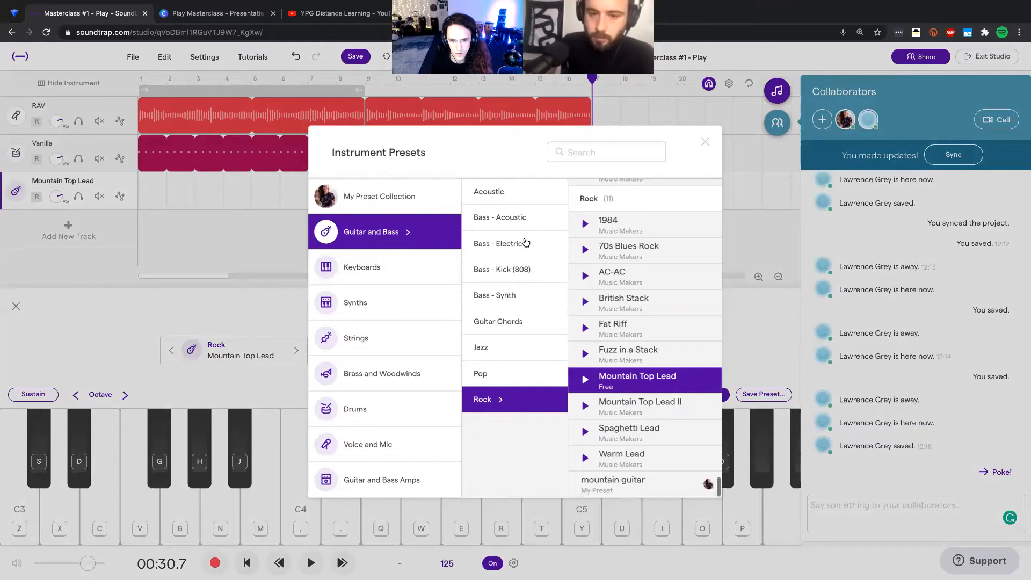
pyautogui.click(521, 226)
pyautogui.click(519, 244)
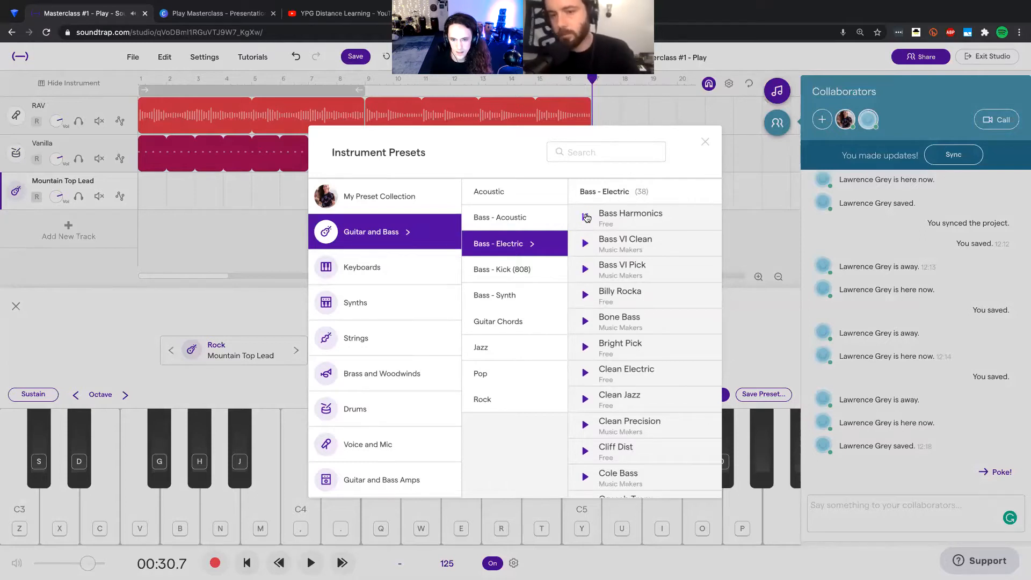
pyautogui.click(616, 239)
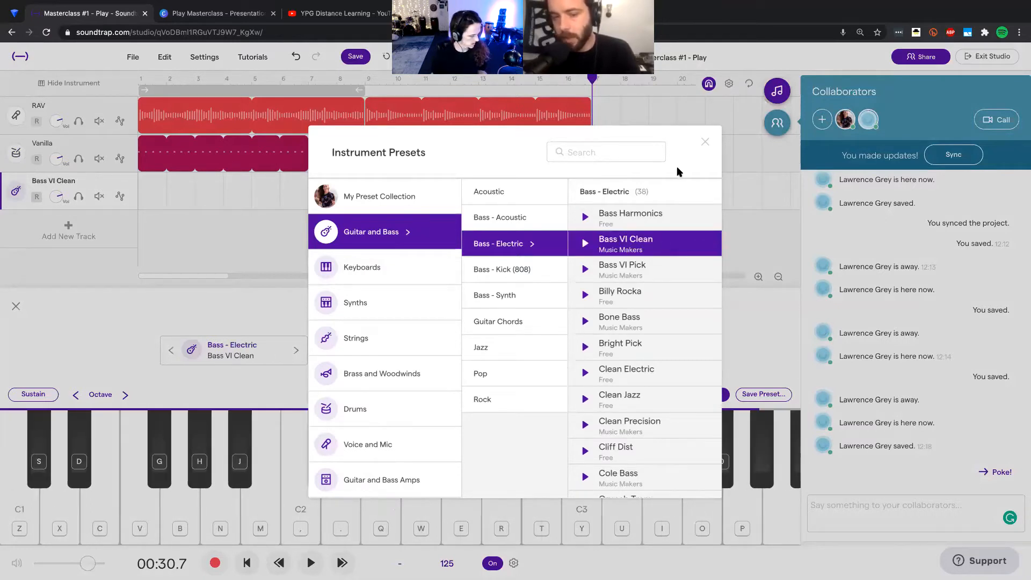
pyautogui.click(704, 143)
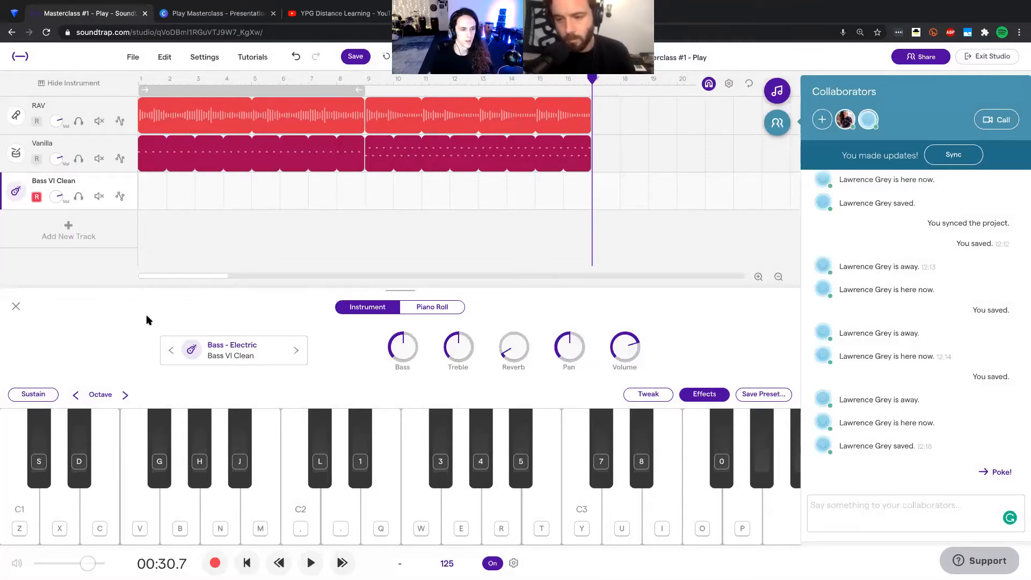
# Step: Try out notes on the Bass VI Clean track with the playhead around bar 3, and return the playhead to the song's start
pyautogui.click(210, 79)
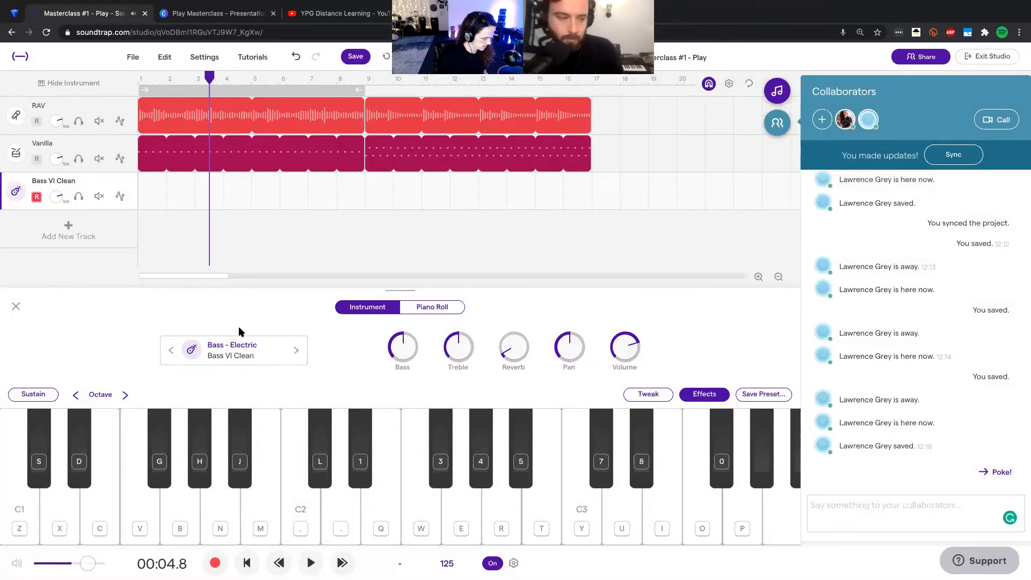
pyautogui.press('x')
pyautogui.press('v')
pyautogui.press('j')
pyautogui.press('z')
pyautogui.press('x')
pyautogui.press('v')
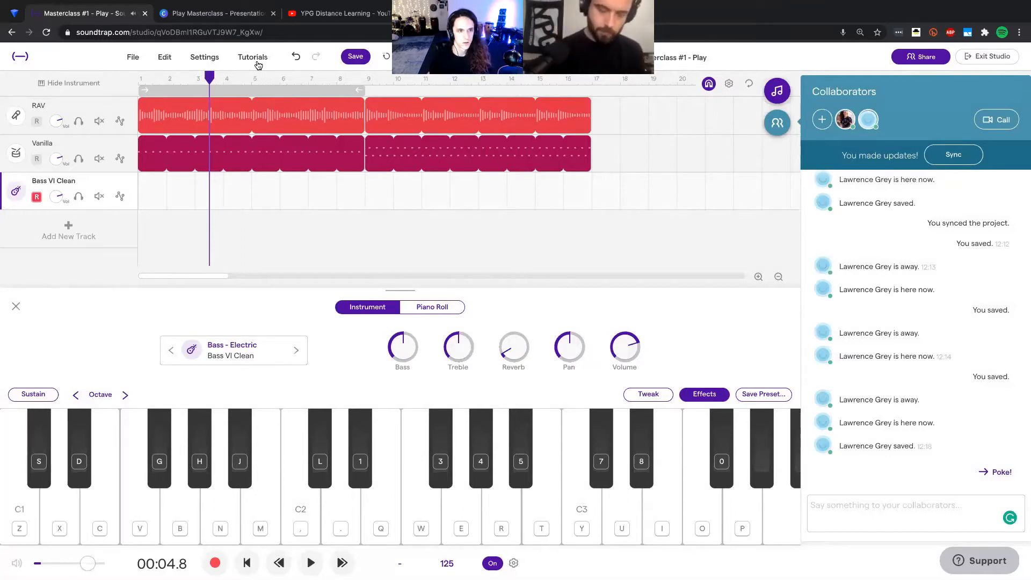
pyautogui.moveTo(237, 82); pyautogui.dragTo(101, 87)
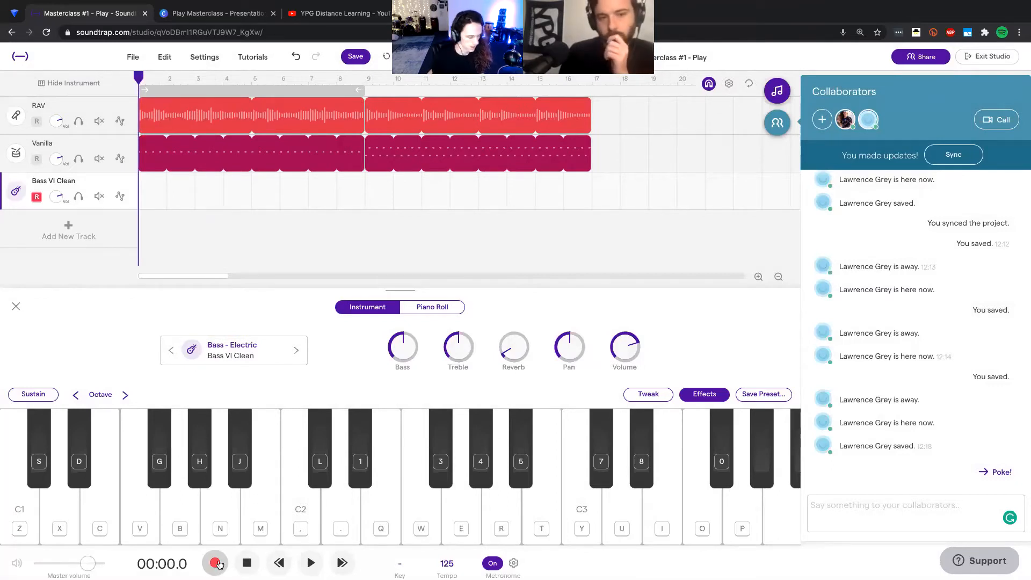
# Step: Try recording a bass take from the song's start on the Bass VI Clean track, then save and reload the project
pyautogui.click(218, 563)
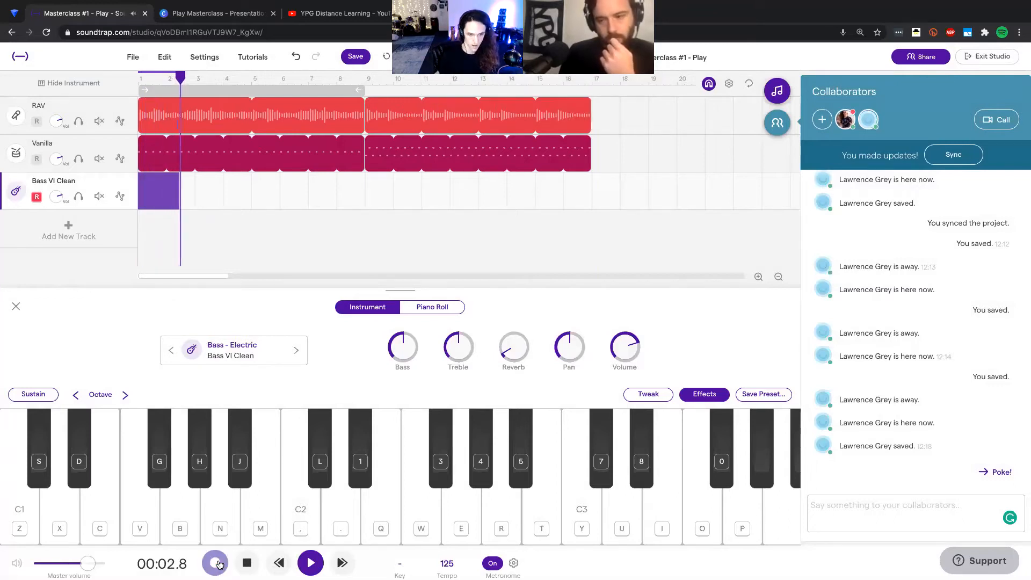
pyautogui.press('space')
pyautogui.click(359, 59)
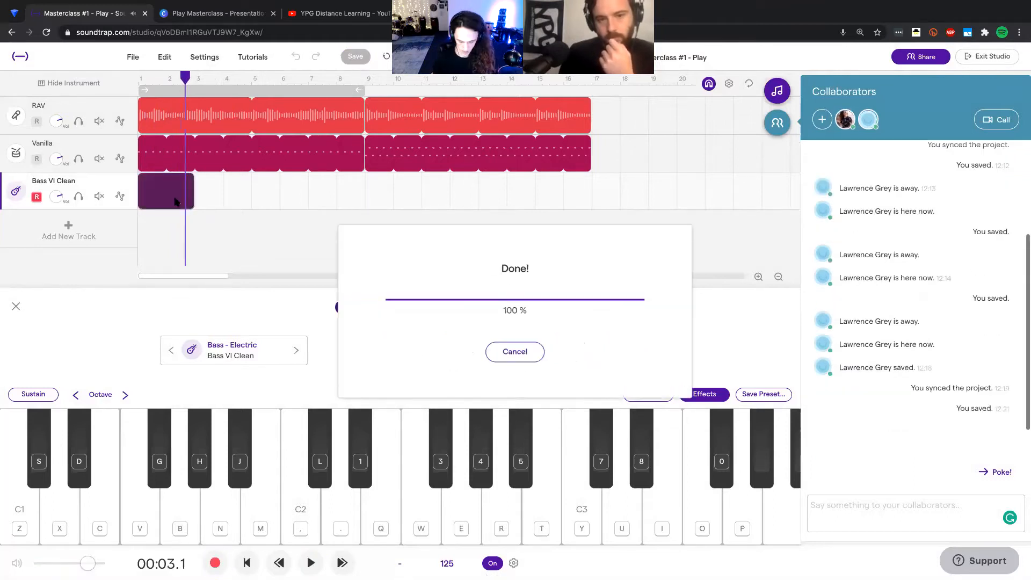
pyautogui.click(46, 33)
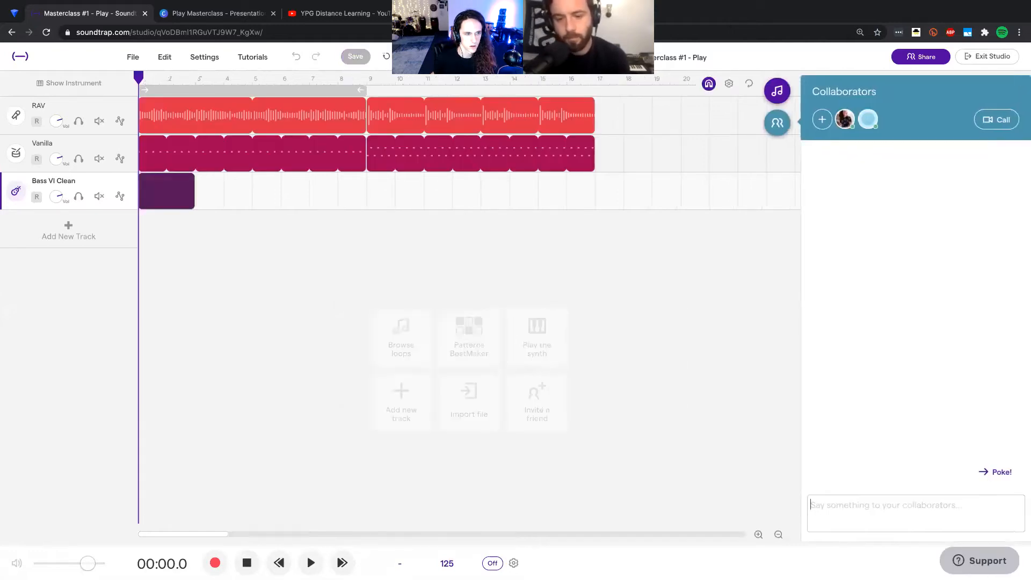
# Step: Delete the short region at the start of the Bass VI Clean track and return the playhead to the song's start
pyautogui.press('space')
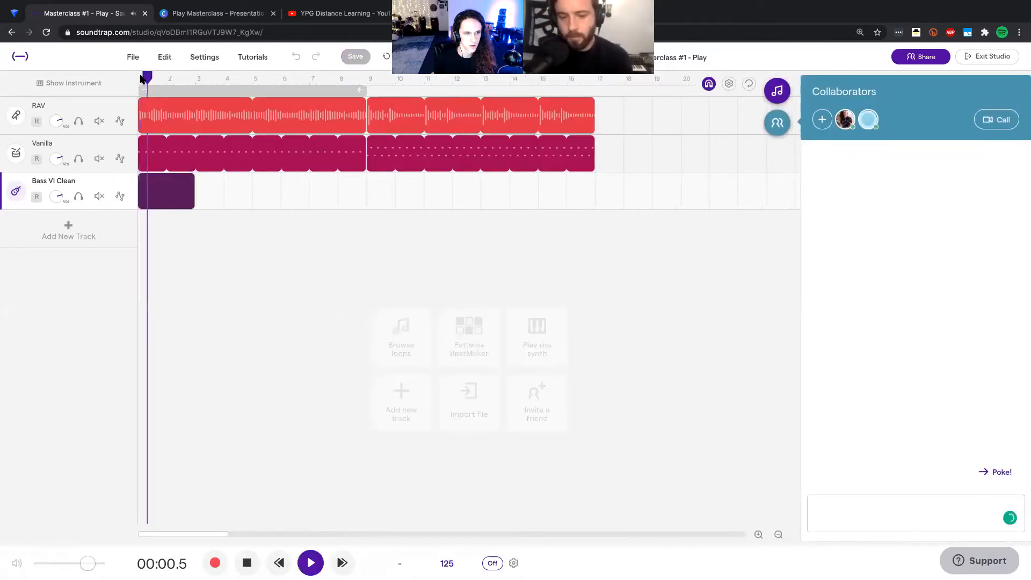
pyautogui.click(184, 201)
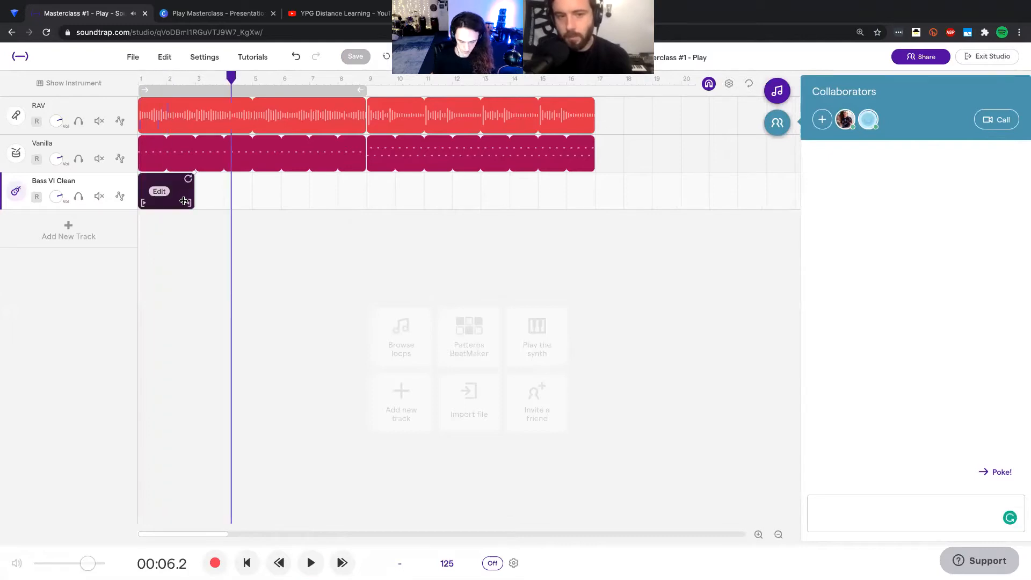
pyautogui.press('Delete')
pyautogui.moveTo(165, 83); pyautogui.dragTo(139, 85)
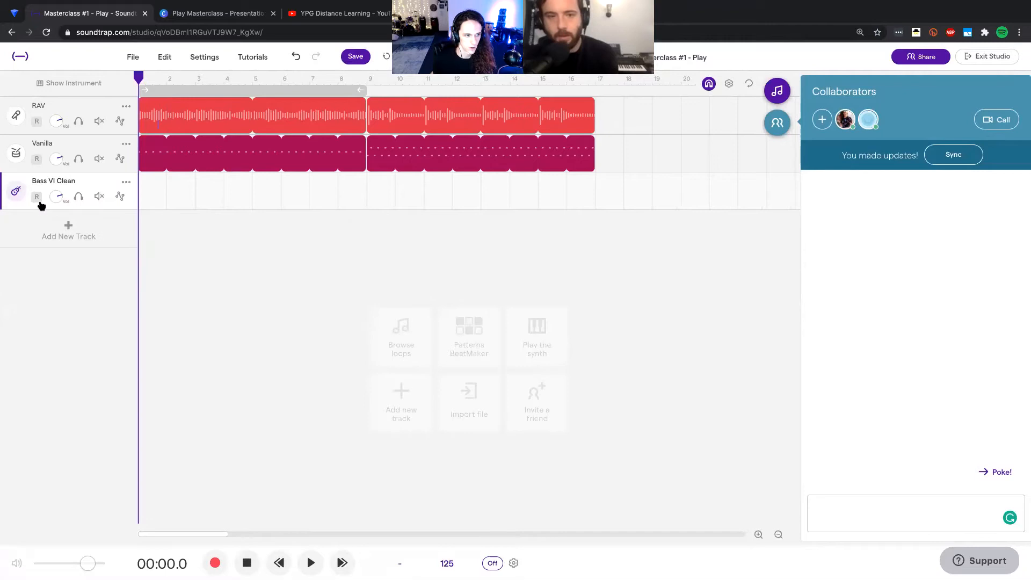
# Step: Arm the Bass VI Clean track for recording and check the external MIDI keyboard setting for the iRig Keys device
pyautogui.click(205, 59)
pyautogui.click(231, 78)
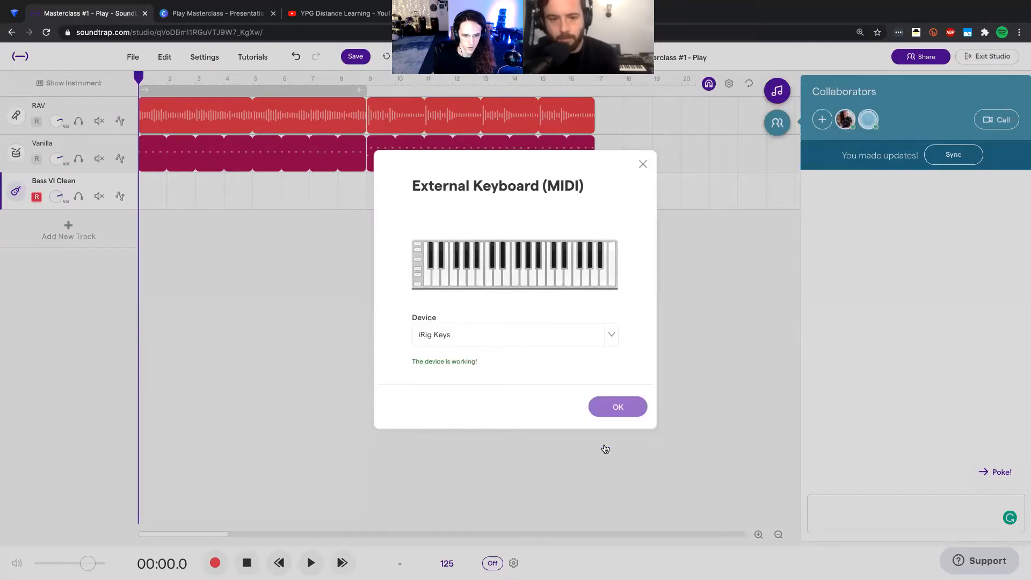
pyautogui.click(613, 147)
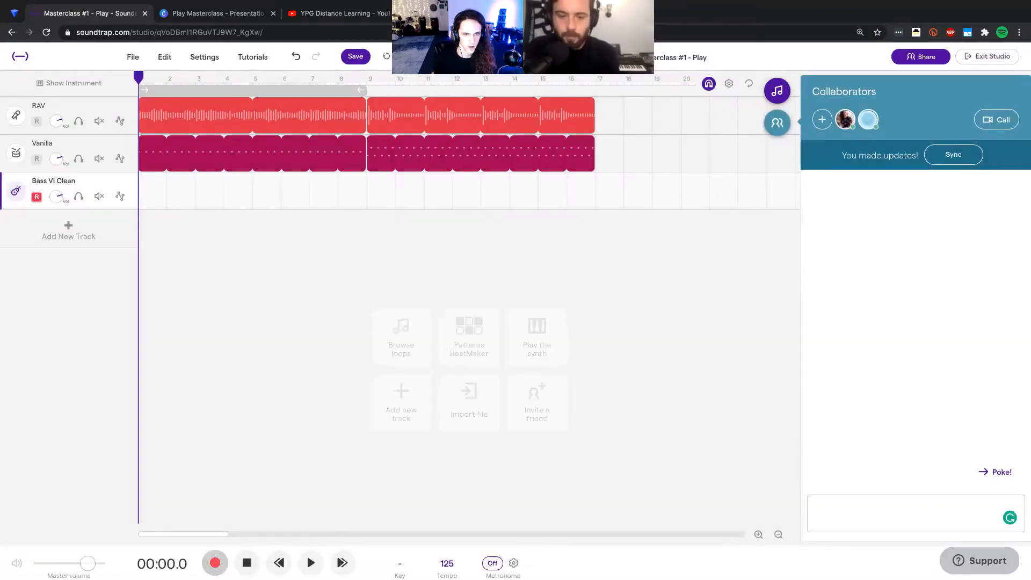
# Step: Try recording a bass take of about 12 bars from the song's start, and discard it
pyautogui.click(215, 563)
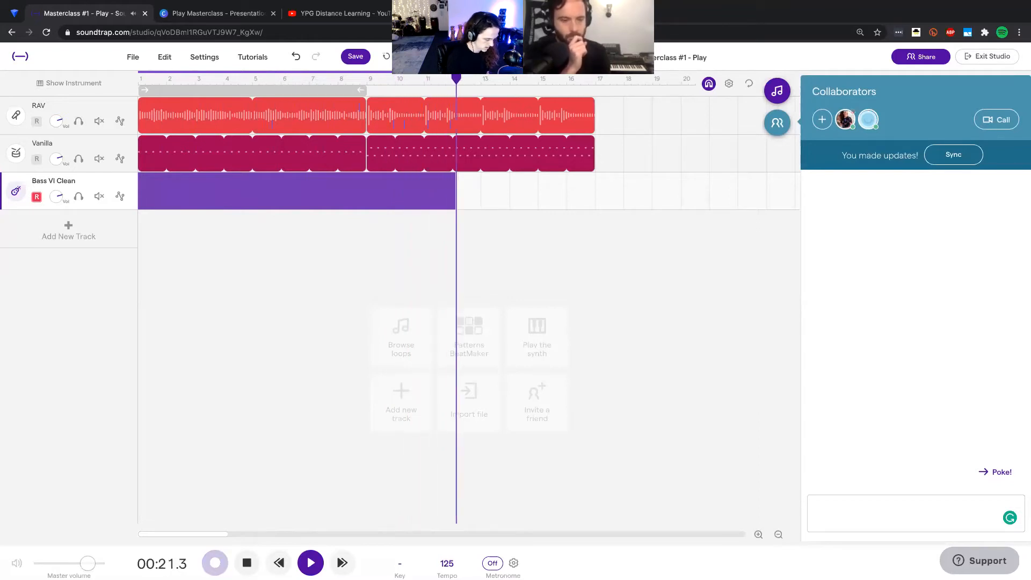
pyautogui.click(220, 565)
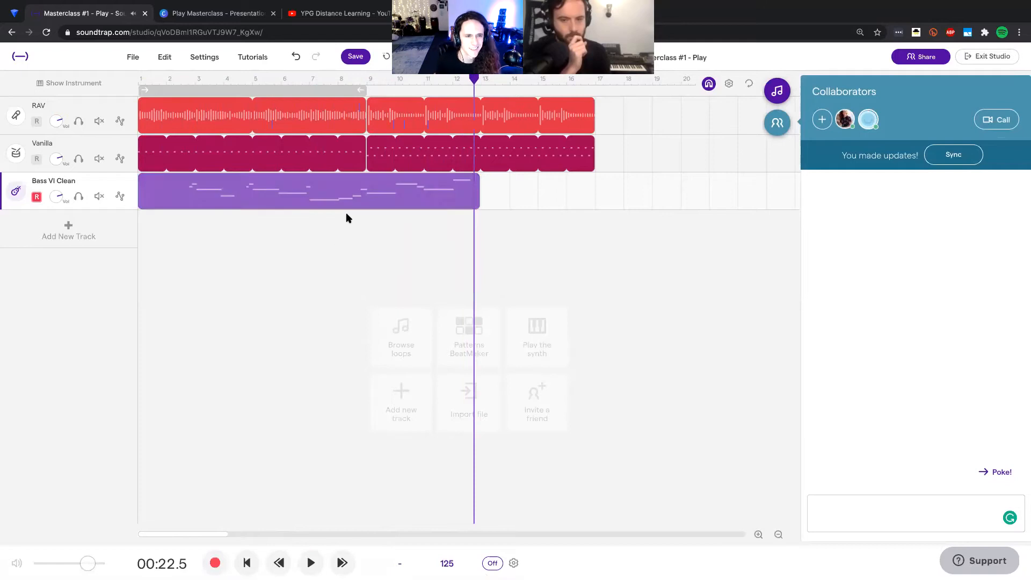
pyautogui.press('Delete')
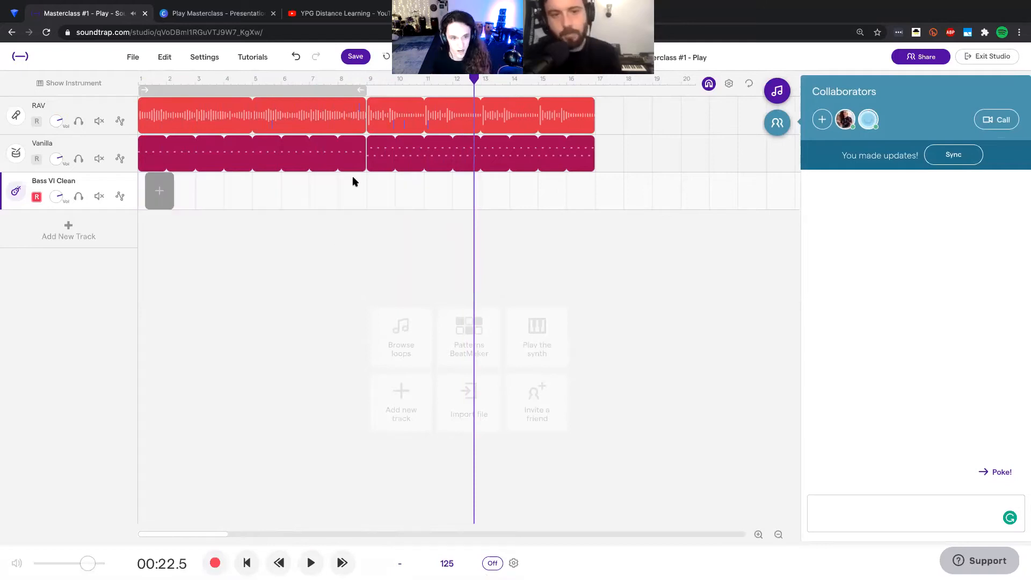
pyautogui.press('Return')
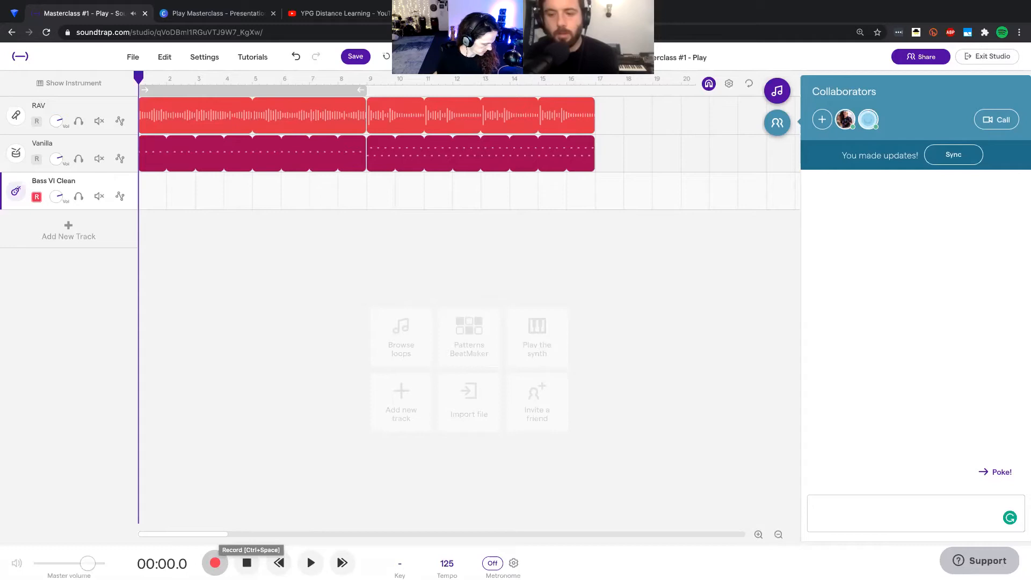
# Step: Record a bass take from the song's start through about bar 9 and play it back from the beginning
pyautogui.click(216, 562)
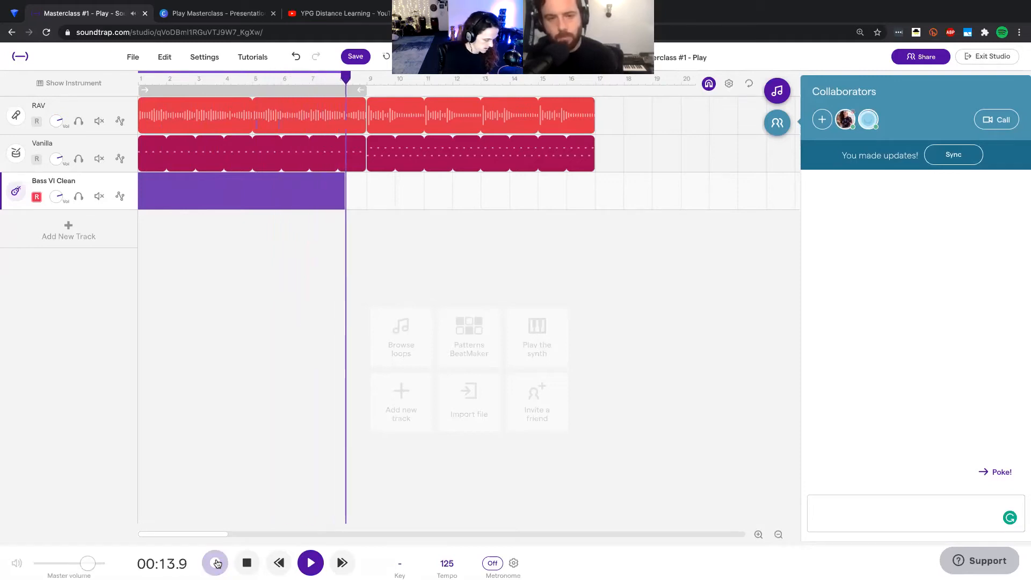
pyautogui.click(216, 562)
pyautogui.click(138, 80)
pyautogui.press('space')
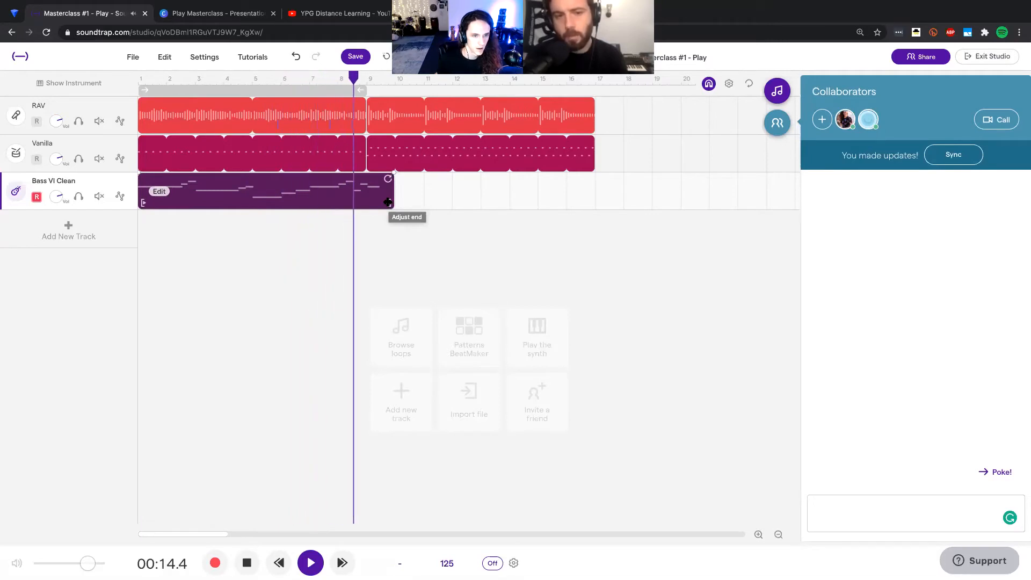
pyautogui.press('space')
# Step: Trim the bass region to end at bar 7 and split it at bars 3 and 5
pyautogui.moveTo(388, 201); pyautogui.dragTo(315, 204)
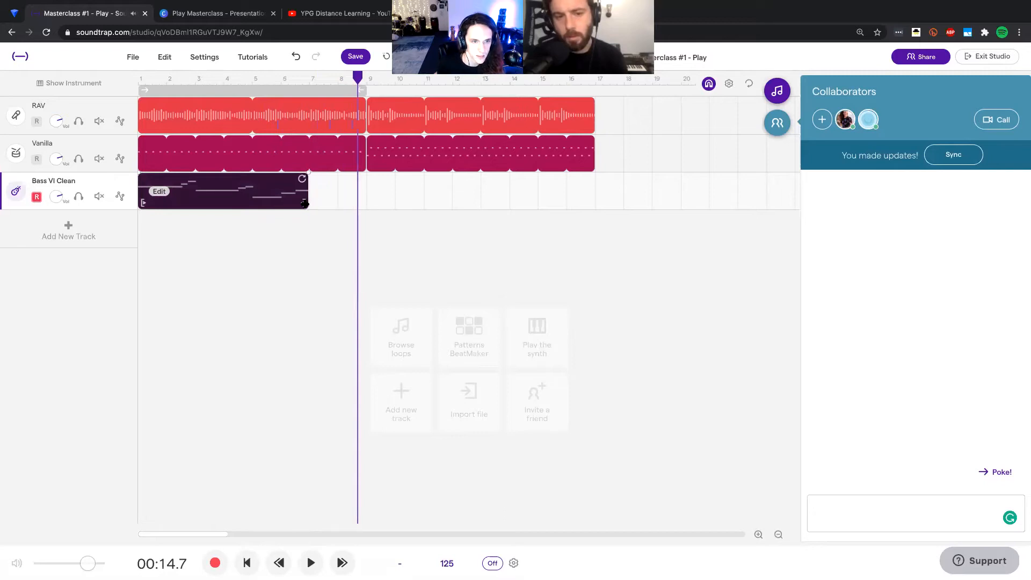
pyautogui.click(196, 79)
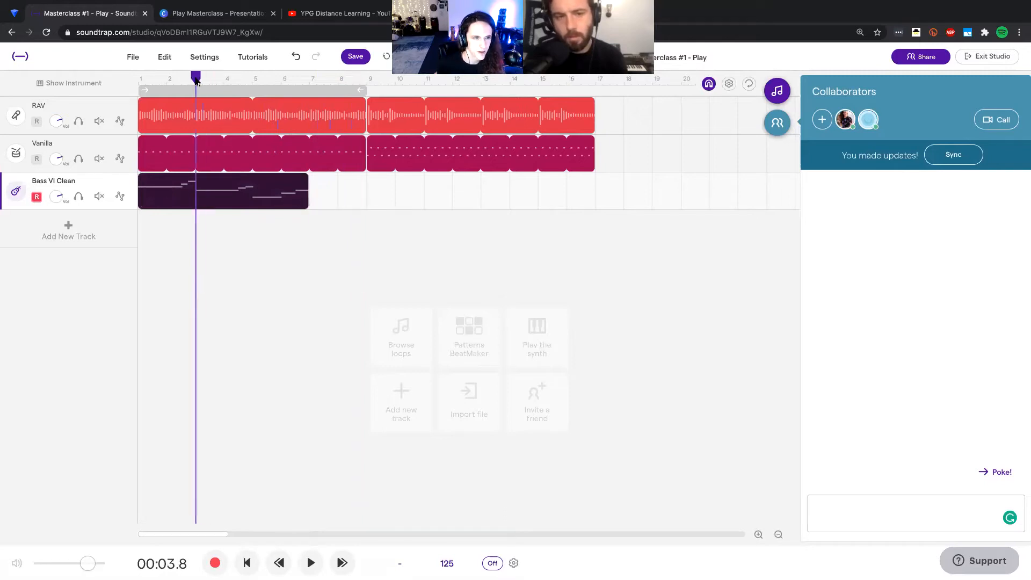
pyautogui.press('super+e')
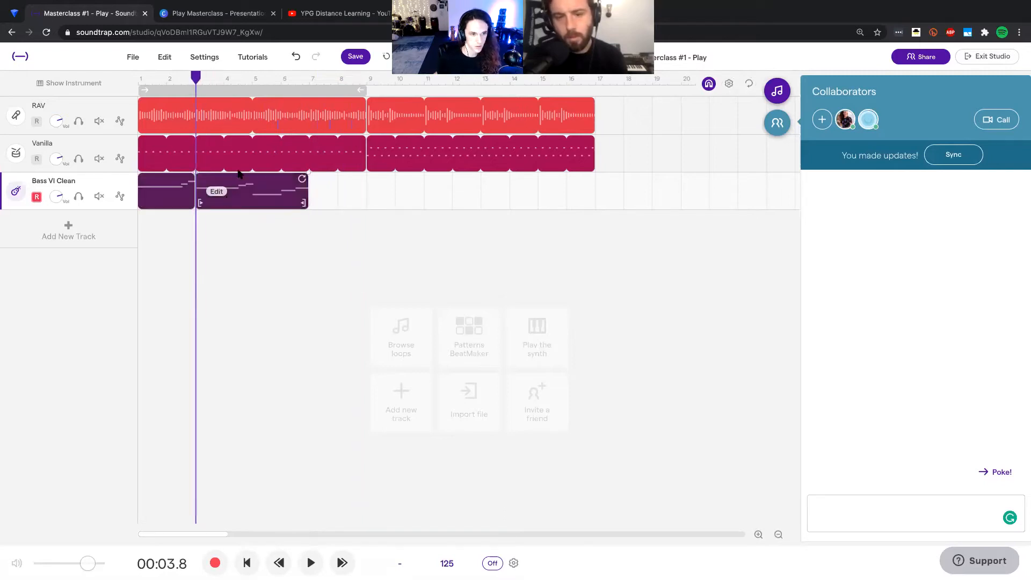
pyautogui.moveTo(257, 79); pyautogui.dragTo(253, 79)
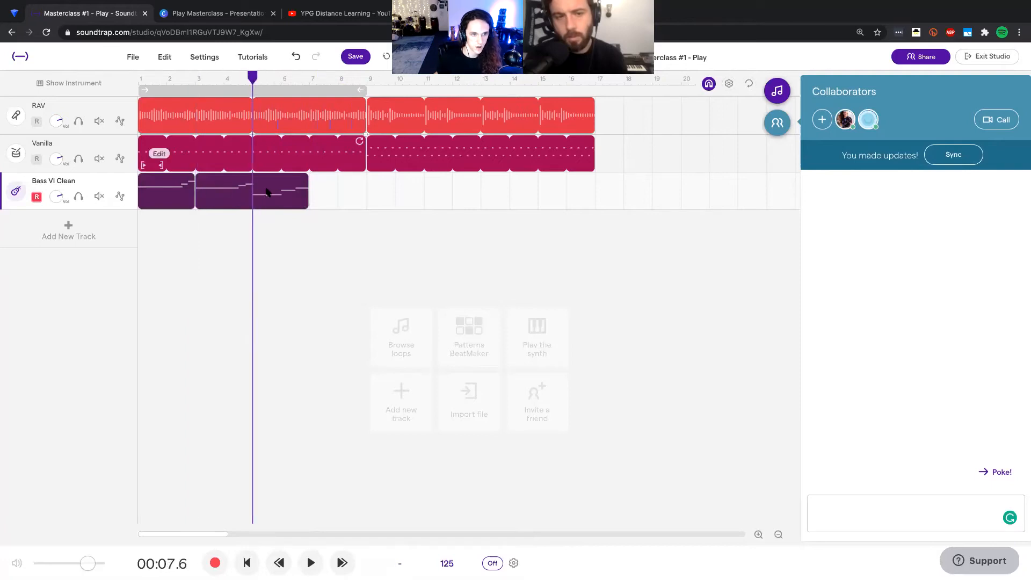
pyautogui.press('super+e')
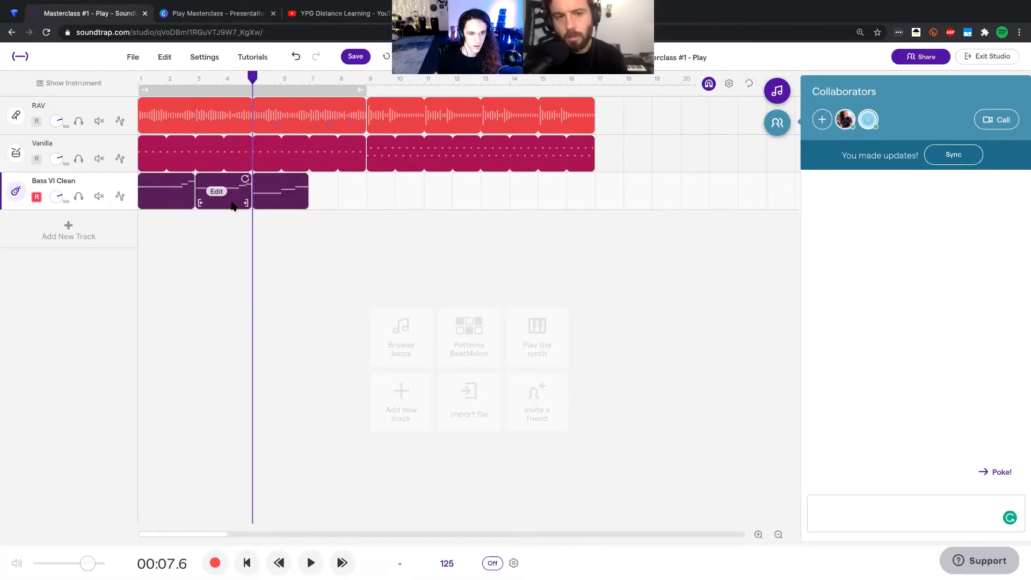
# Step: Paste a copy of the bass segment from bars 3–4 at bar 7 and listen from bar 6
pyautogui.moveTo(317, 79); pyautogui.dragTo(311, 79)
pyautogui.press('super+v')
pyautogui.click(285, 81)
pyautogui.press('space')
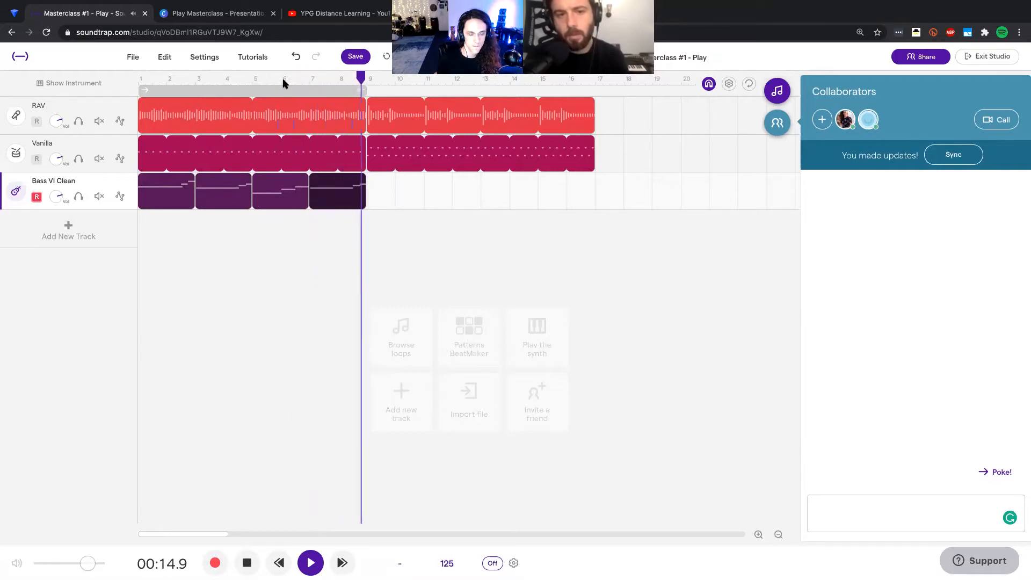
pyautogui.press('space')
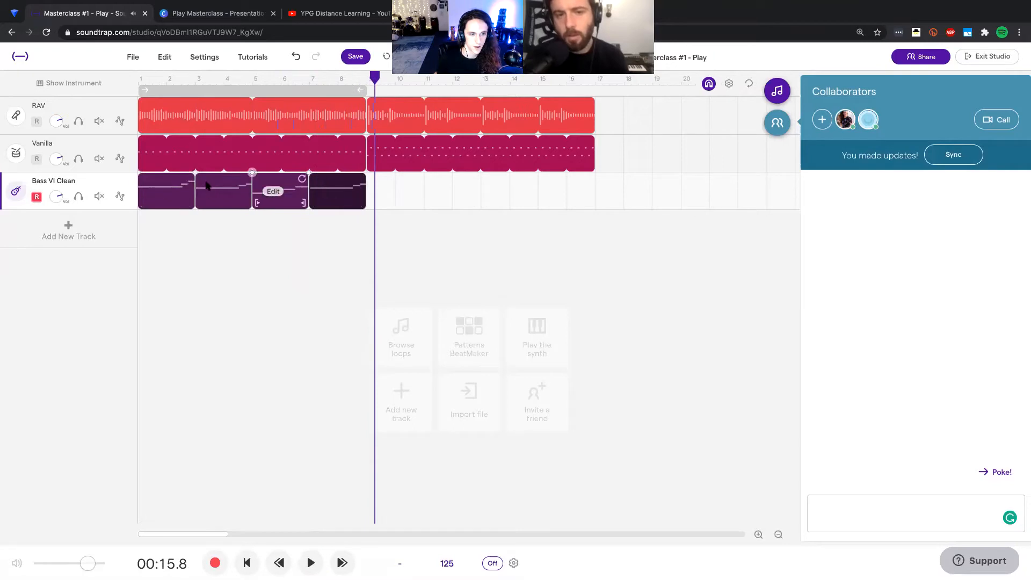
# Step: Merge the four bass segments into a single region covering bars 1 to 8
pyautogui.moveTo(324, 226); pyautogui.dragTo(184, 200)
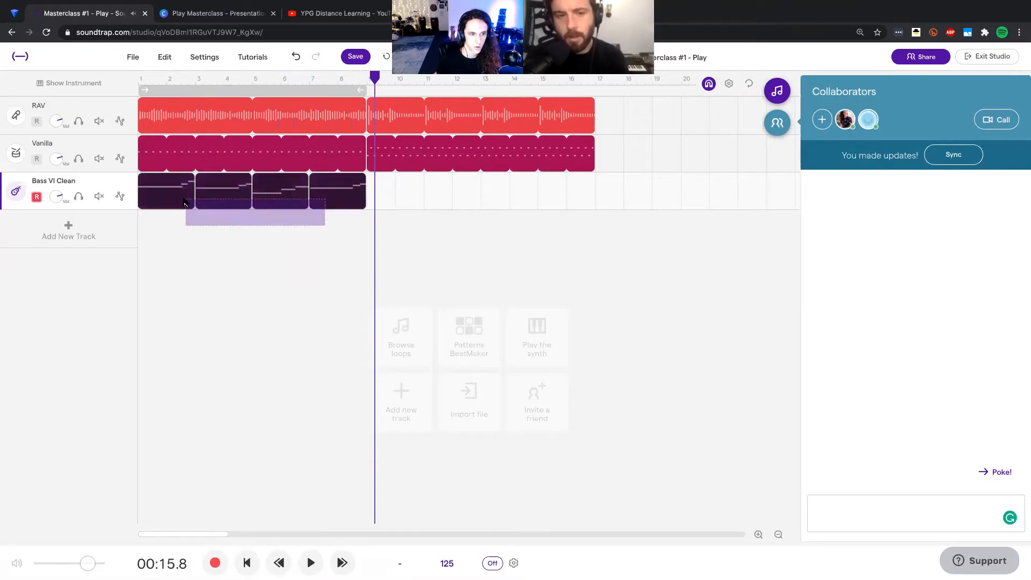
pyautogui.rightClick(184, 200)
pyautogui.click(243, 296)
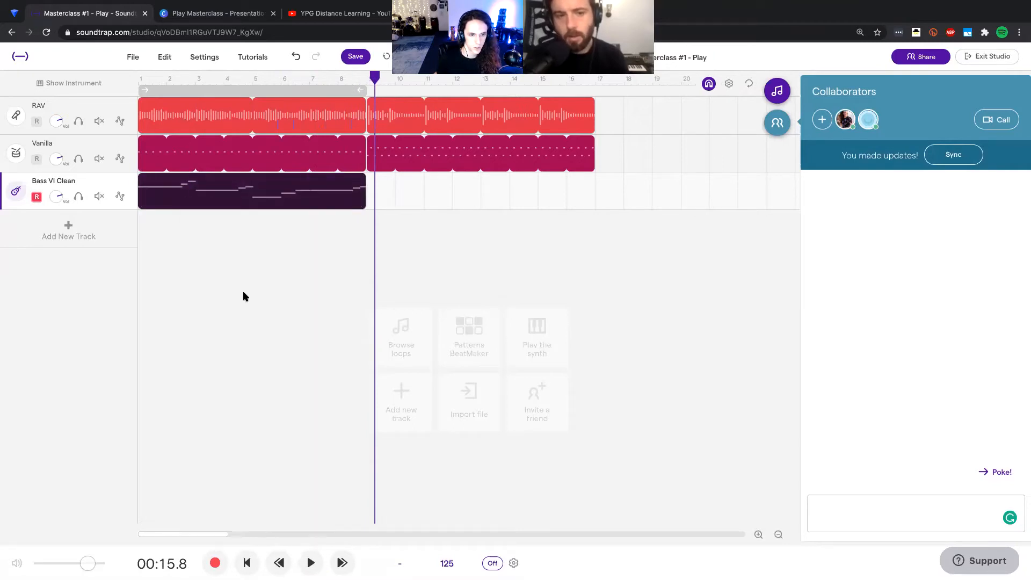
pyautogui.moveTo(360, 179); pyautogui.dragTo(295, 186)
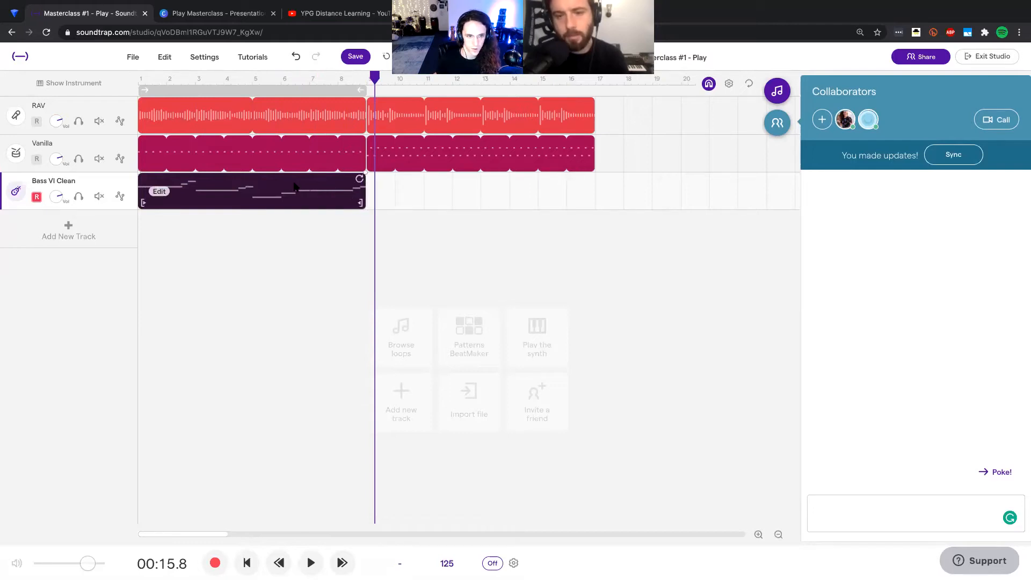
# Step: In the merged bass region's piano roll, raise the short note just before bar 7 to A0 and listen to it
pyautogui.doubleClick(280, 186)
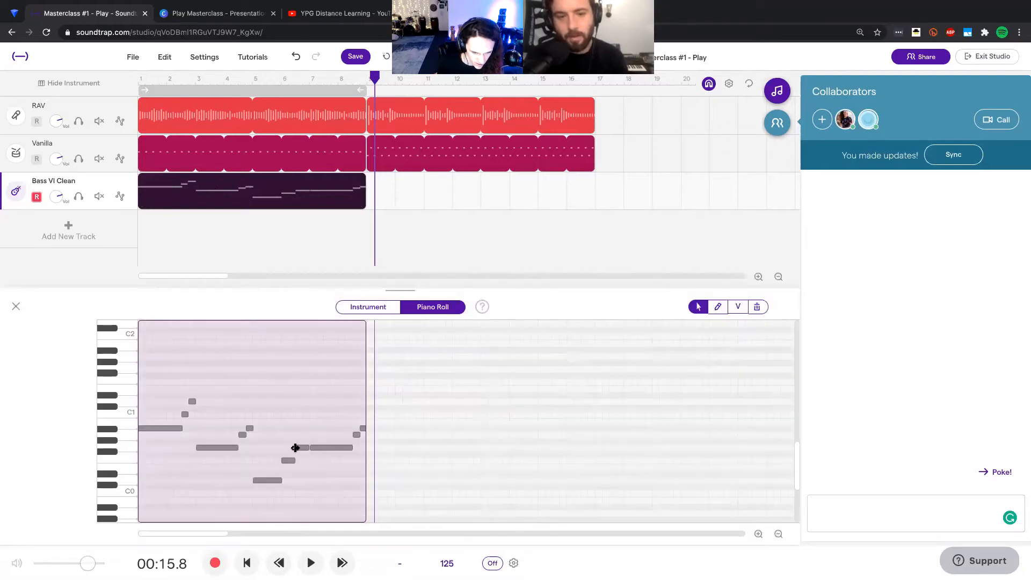
pyautogui.moveTo(302, 451); pyautogui.dragTo(302, 437)
pyautogui.click(277, 81)
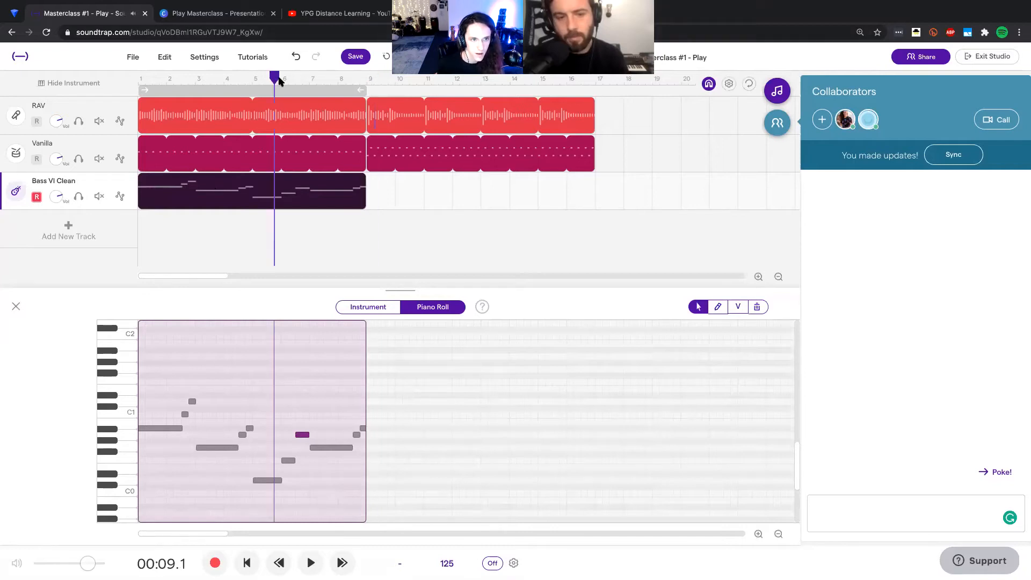
pyautogui.press('space')
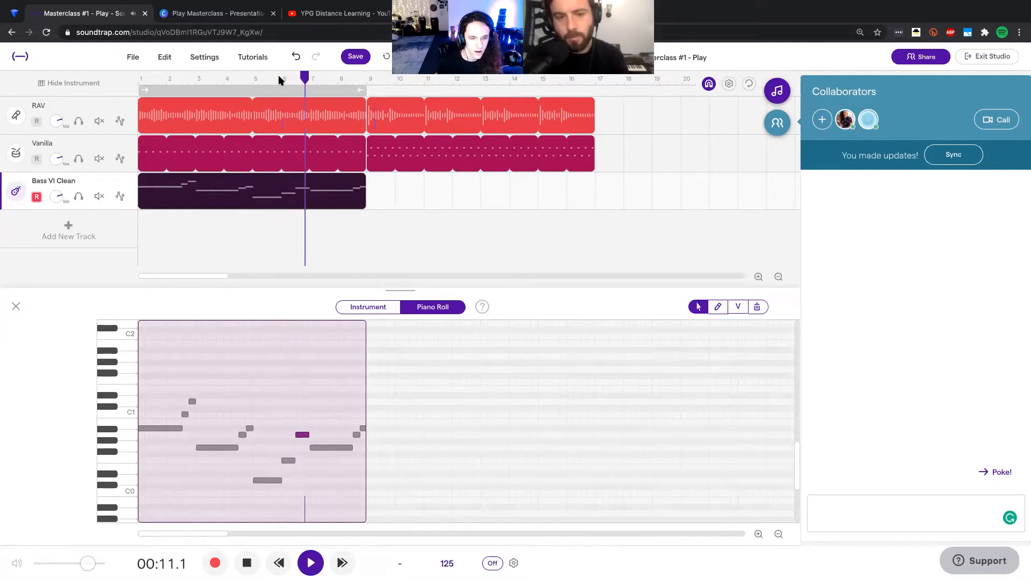
pyautogui.press('space')
# Step: Raise the short bass note just before bar 7 by one more semitone and play that passage
pyautogui.moveTo(303, 436)
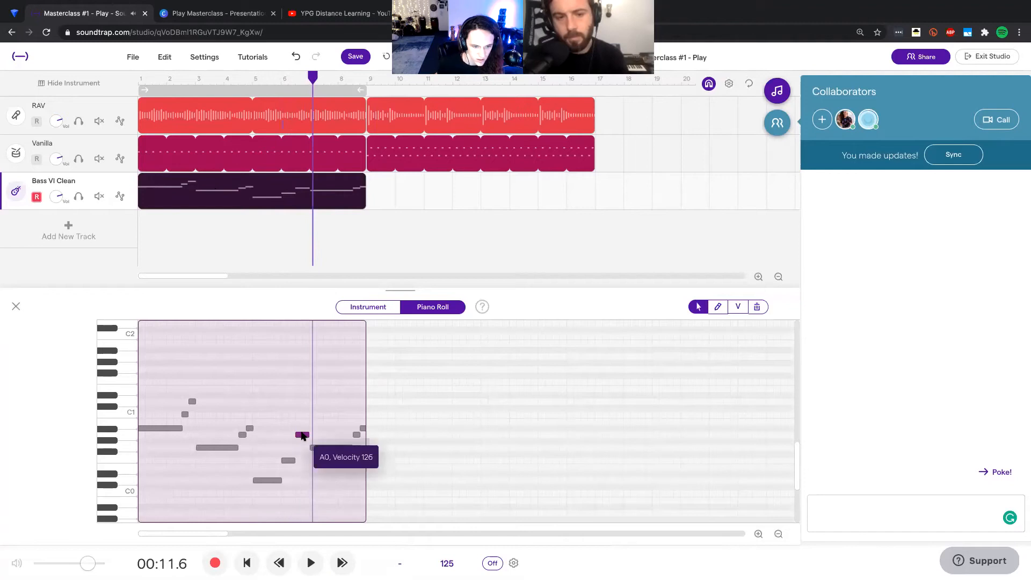
pyautogui.moveTo(301, 434); pyautogui.dragTo(302, 428)
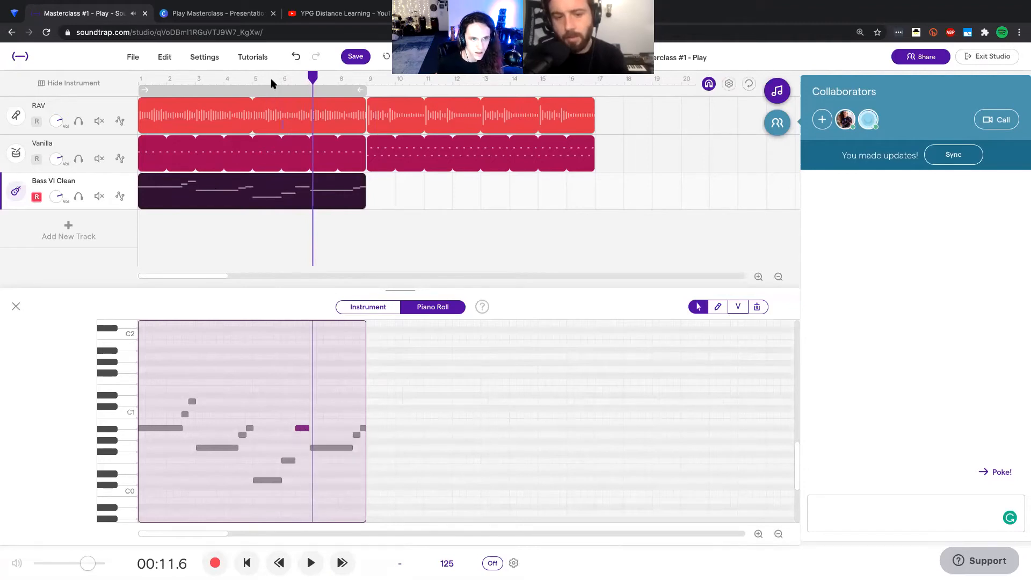
pyautogui.press('space')
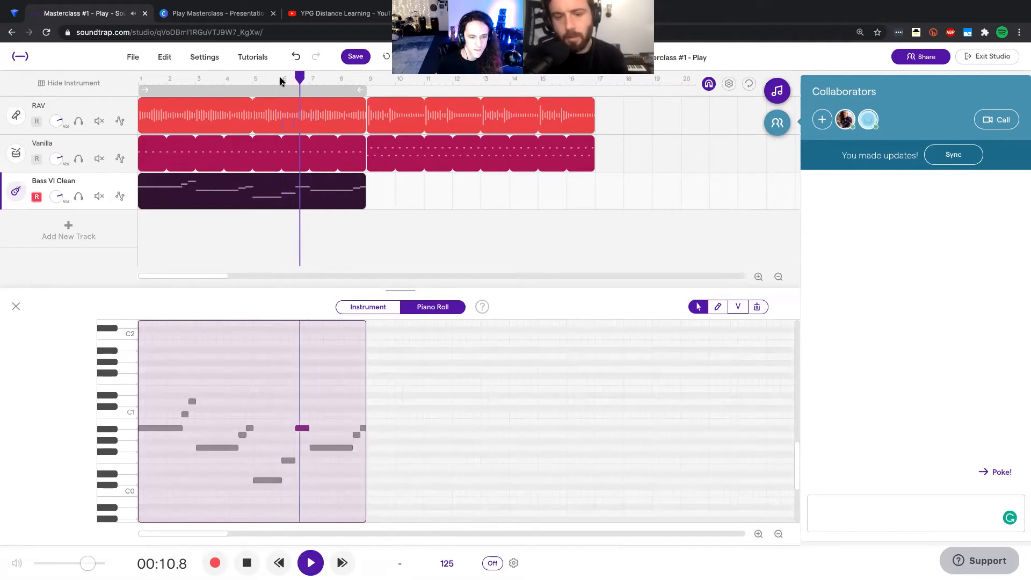
pyautogui.press('space')
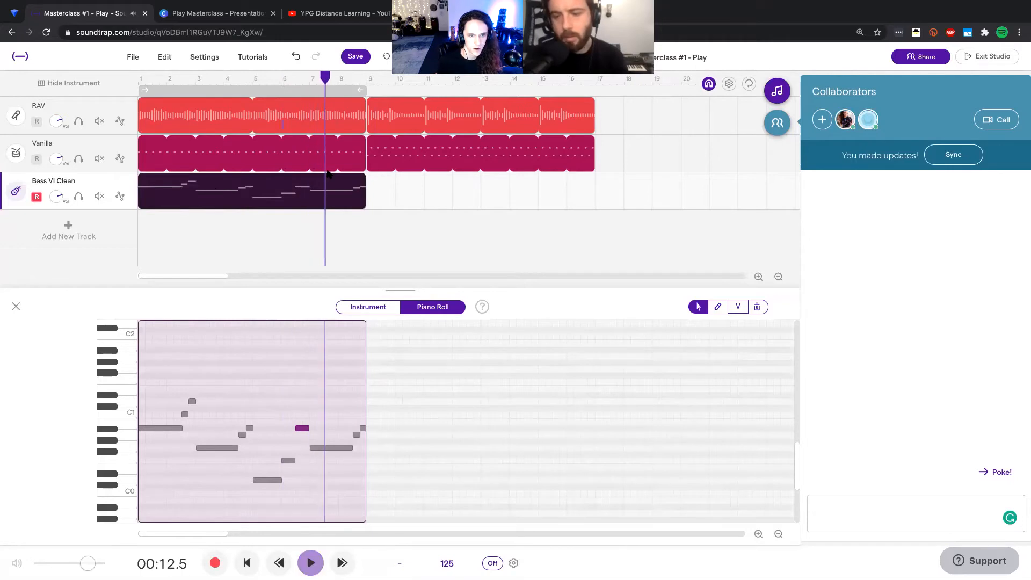
# Step: Save the project and loop the bass region through bar 16, level with the end of the other tracks
pyautogui.click(356, 57)
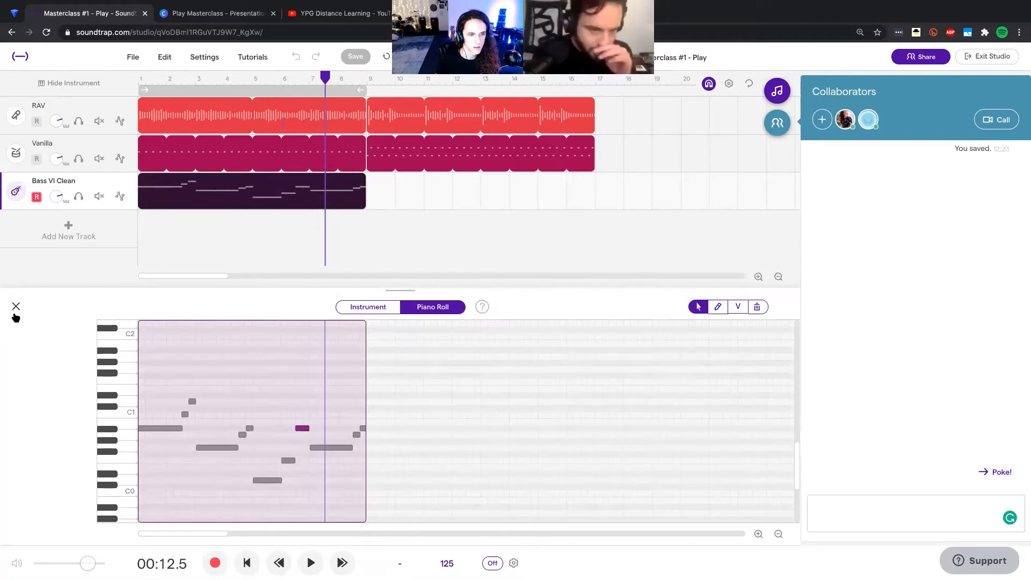
pyautogui.click(16, 306)
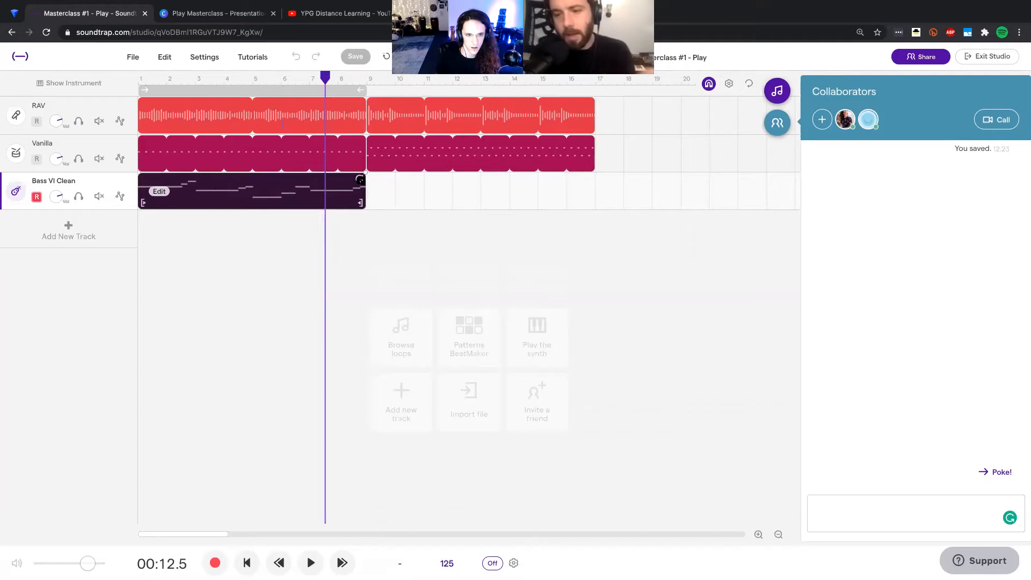
pyautogui.moveTo(359, 180); pyautogui.dragTo(611, 180)
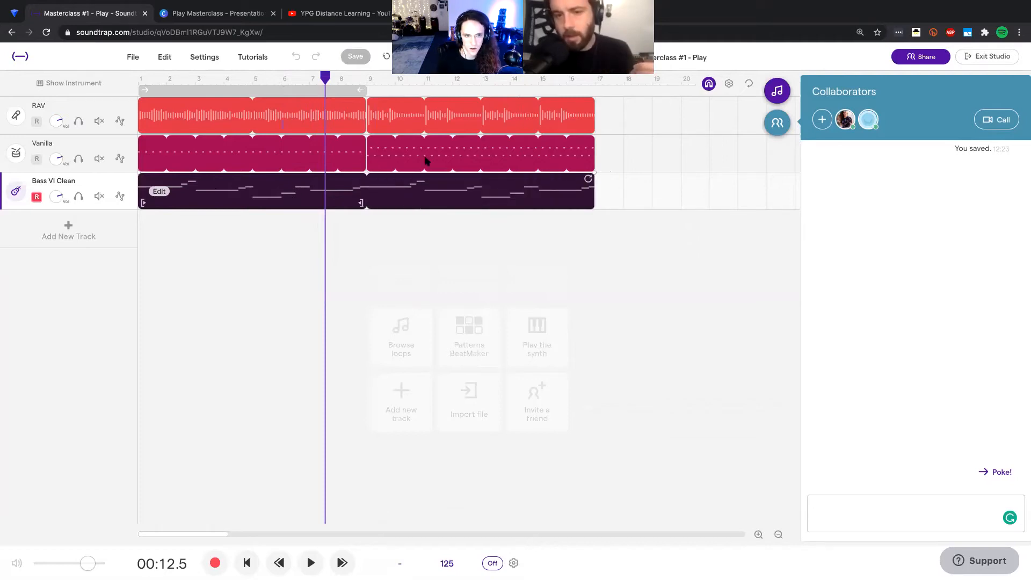
# Step: Listen to the song from bar 7 through the end of bar 16
pyautogui.click(318, 77)
pyautogui.click(311, 78)
pyautogui.press('space')
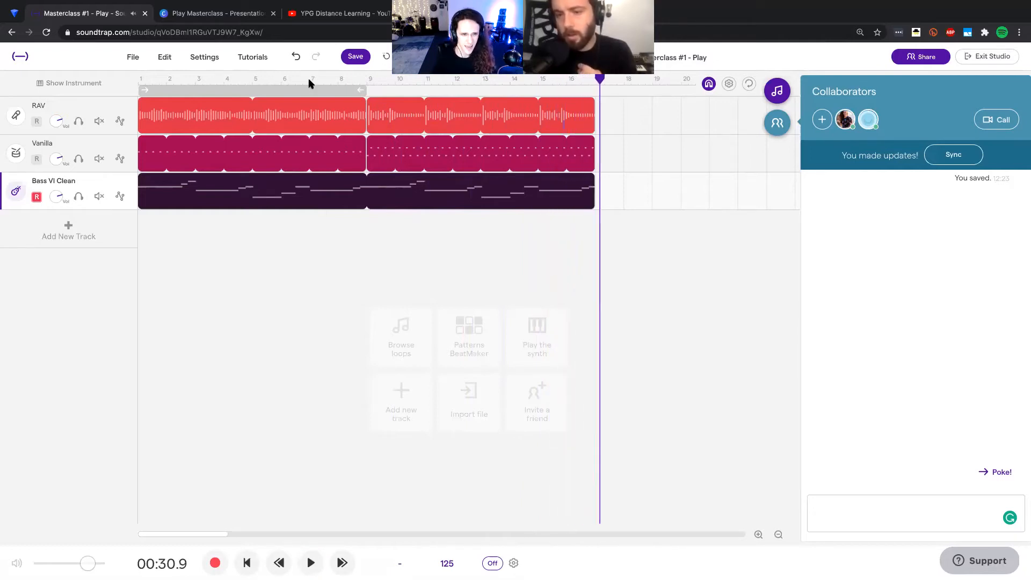
# Step: Place the playhead at bar 17 and try to paste copies of the RAV and Vanilla regions there
pyautogui.click(604, 153)
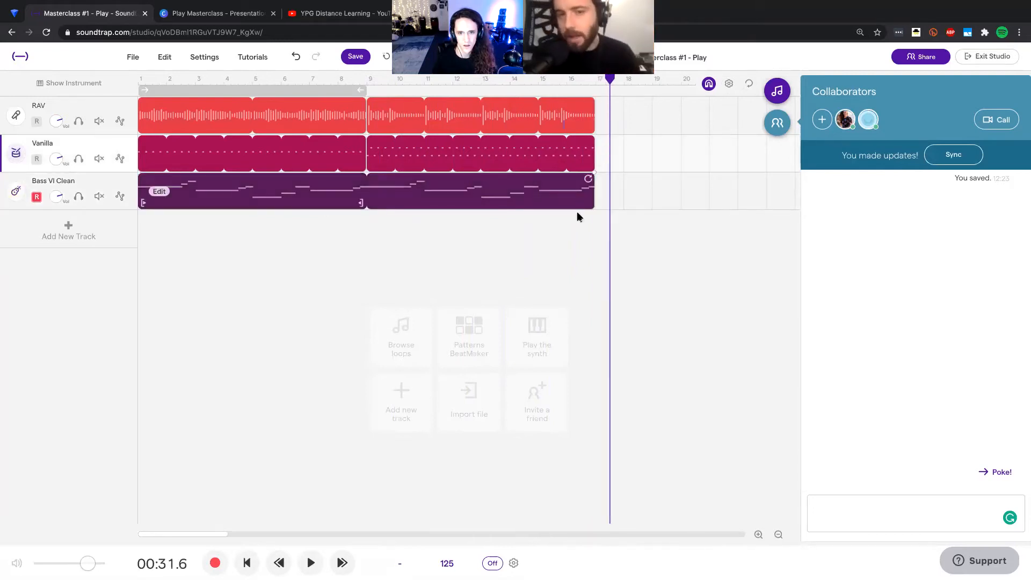
pyautogui.click(778, 534)
pyautogui.moveTo(351, 153); pyautogui.dragTo(166, 120)
pyautogui.moveTo(308, 81); pyautogui.dragTo(305, 81)
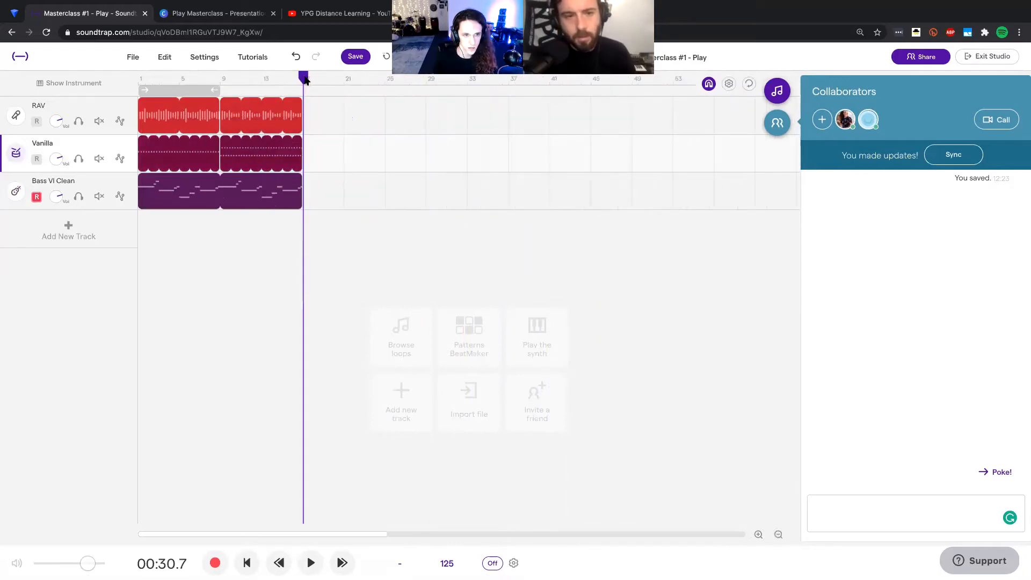
pyautogui.hotkey('ctrl', 'v')
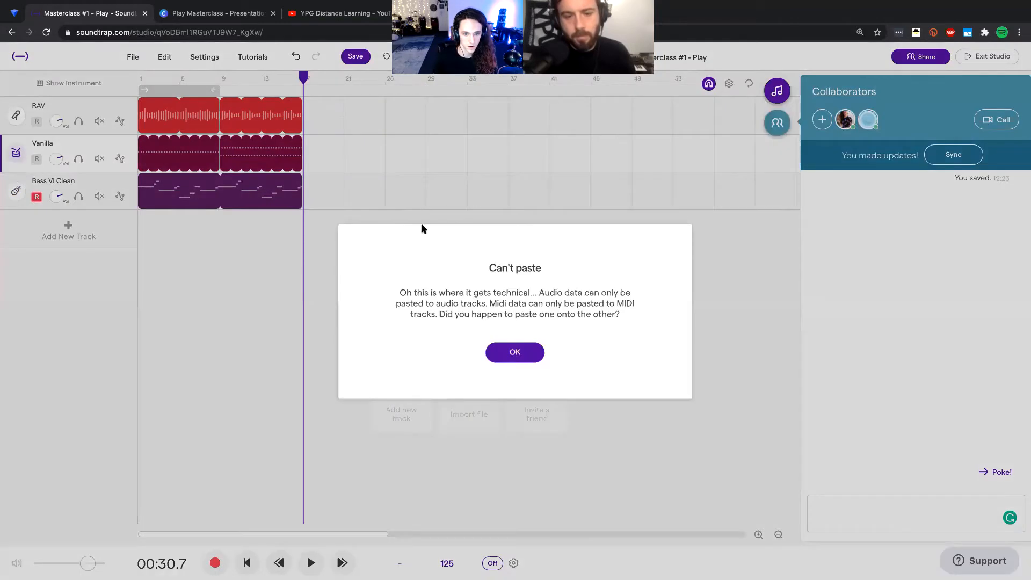
pyautogui.click(514, 354)
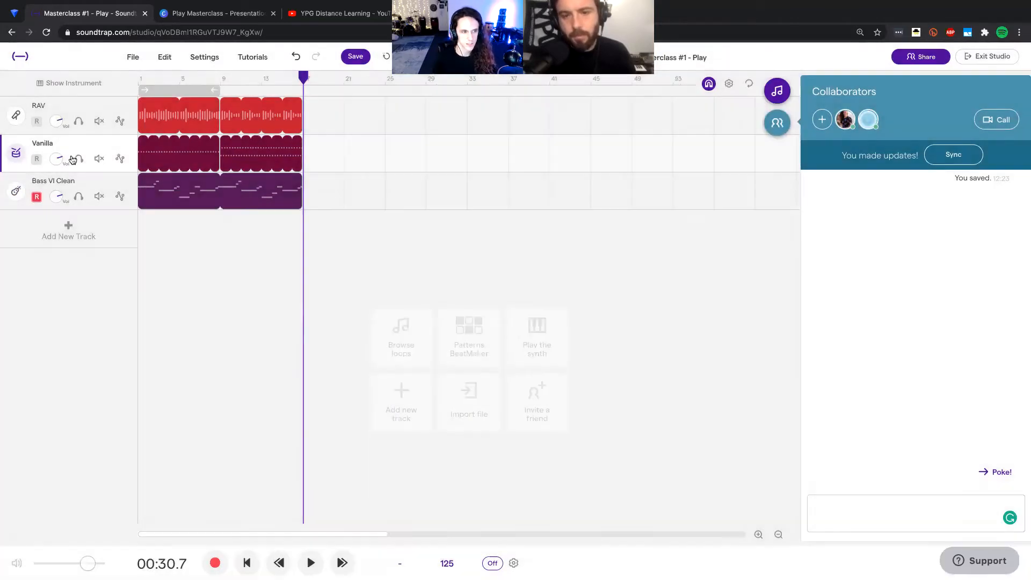
# Step: Copy all RAV and Vanilla regions and paste them at bar 17 with the RAV track as the target
pyautogui.click(57, 108)
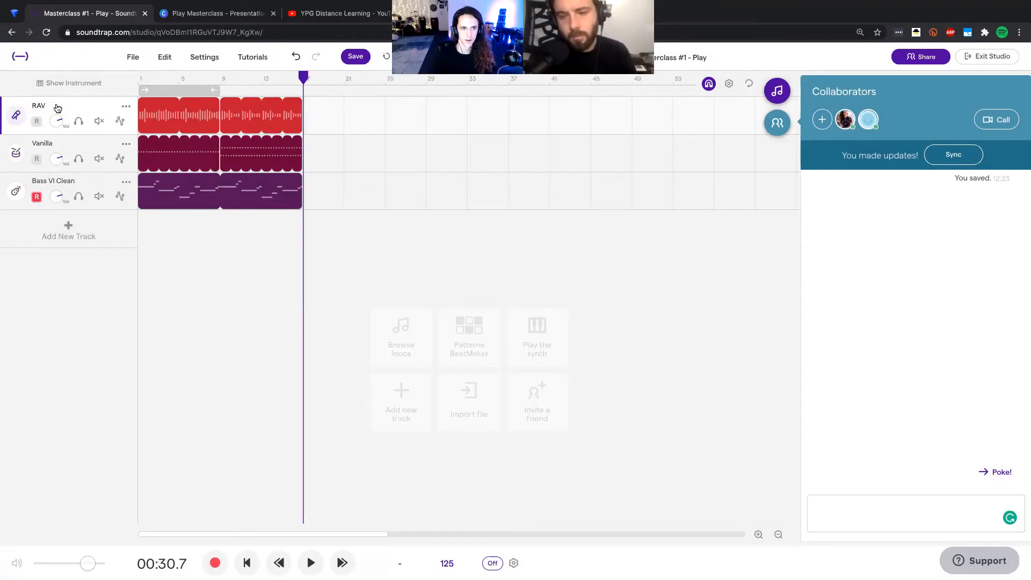
pyautogui.moveTo(327, 157); pyautogui.dragTo(189, 116)
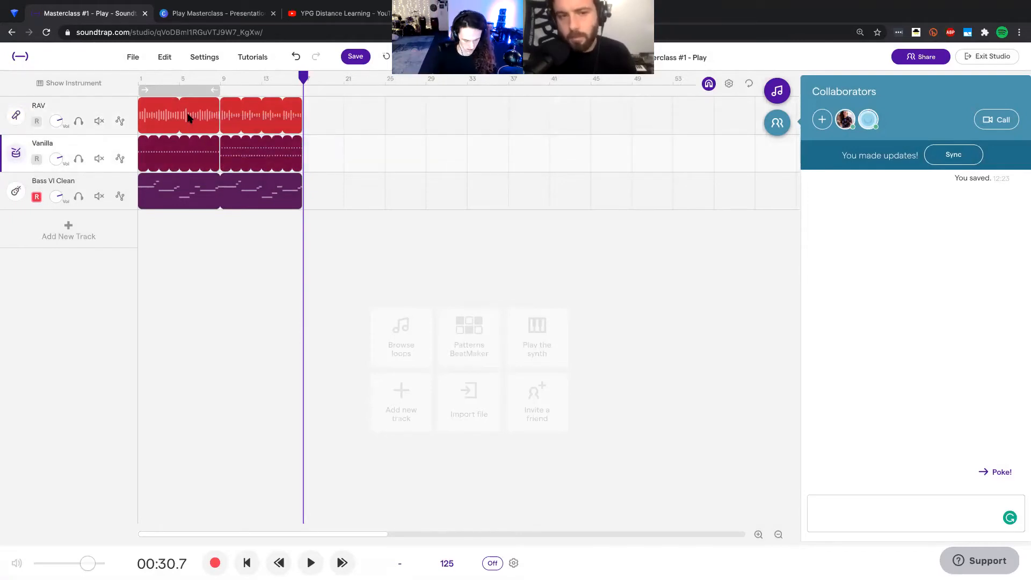
pyautogui.press('super+v')
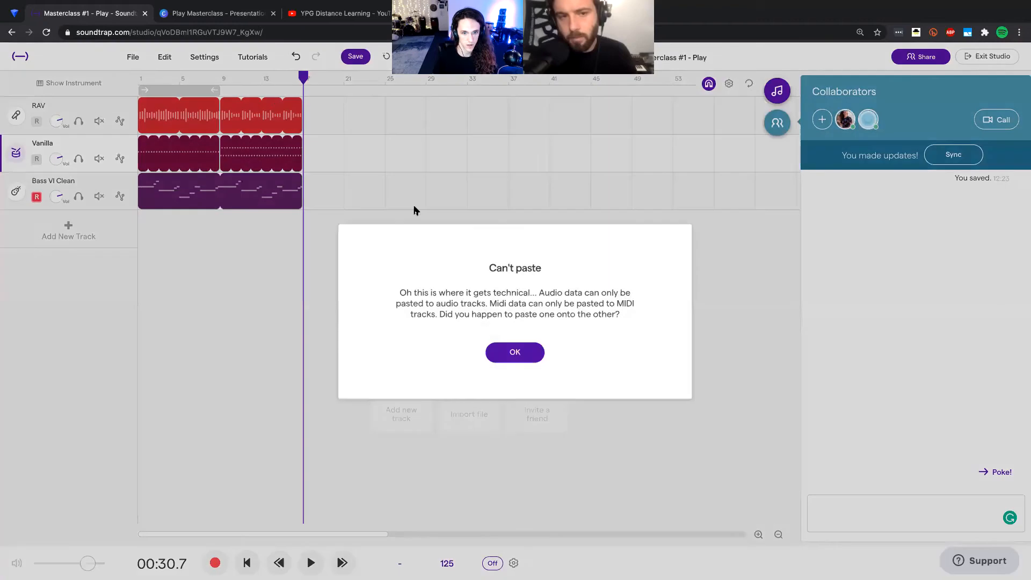
pyautogui.click(513, 351)
pyautogui.click(76, 106)
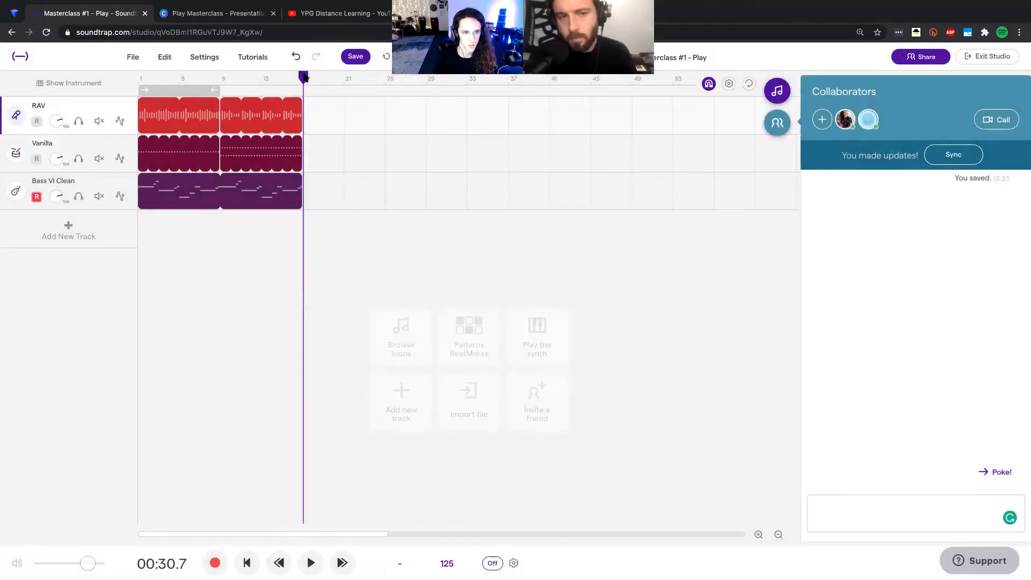
pyautogui.press('super+v')
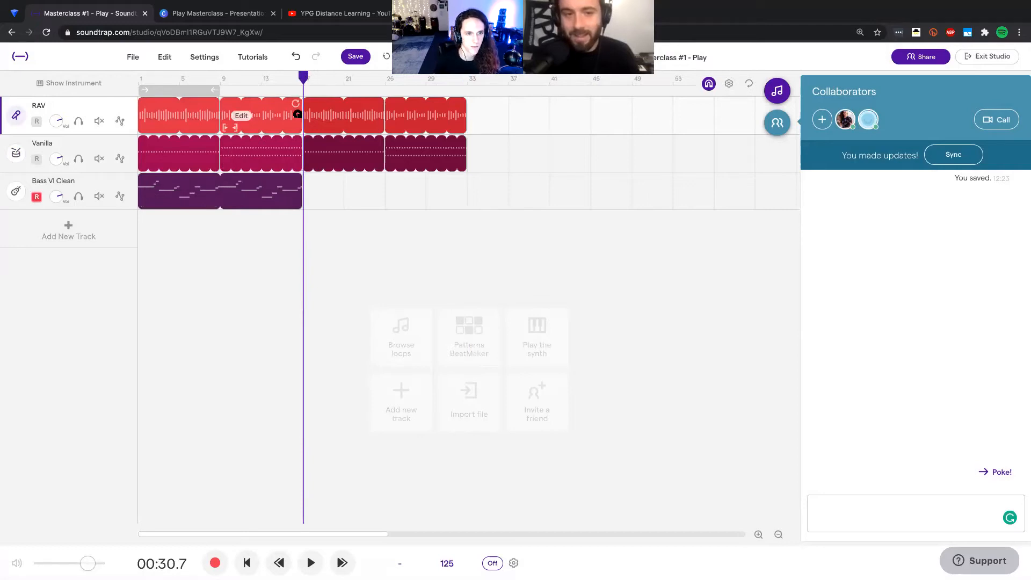
# Step: Duplicate the looped Bass VI Clean region at bar 17 and save the project
pyautogui.click(290, 183)
pyautogui.press('super+c')
pyautogui.press('super+v')
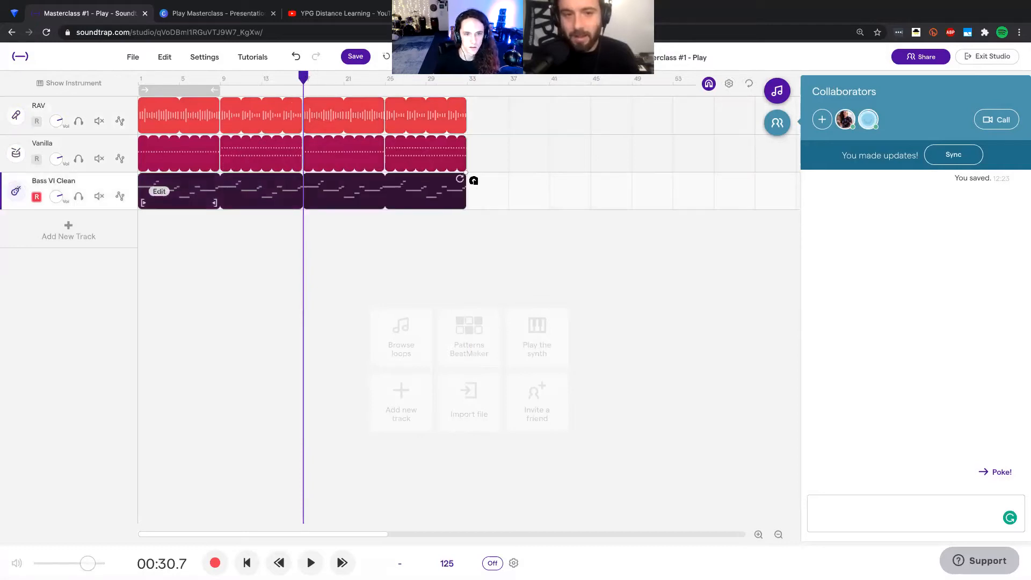
pyautogui.click(352, 57)
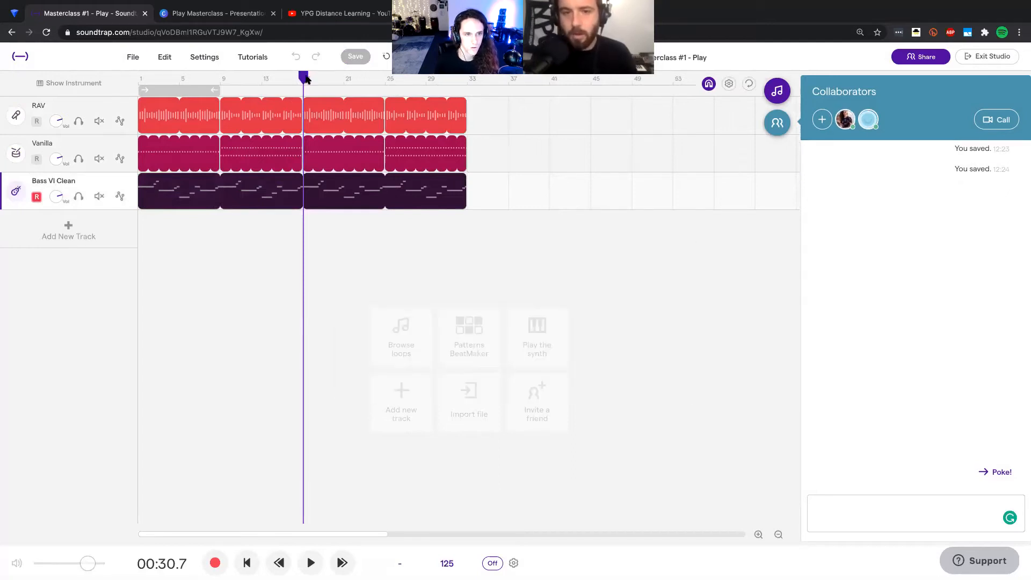
# Step: Play a short passage from bar 9 and move the playhead between the song's start and bar 9
pyautogui.click(226, 80)
pyautogui.press('space')
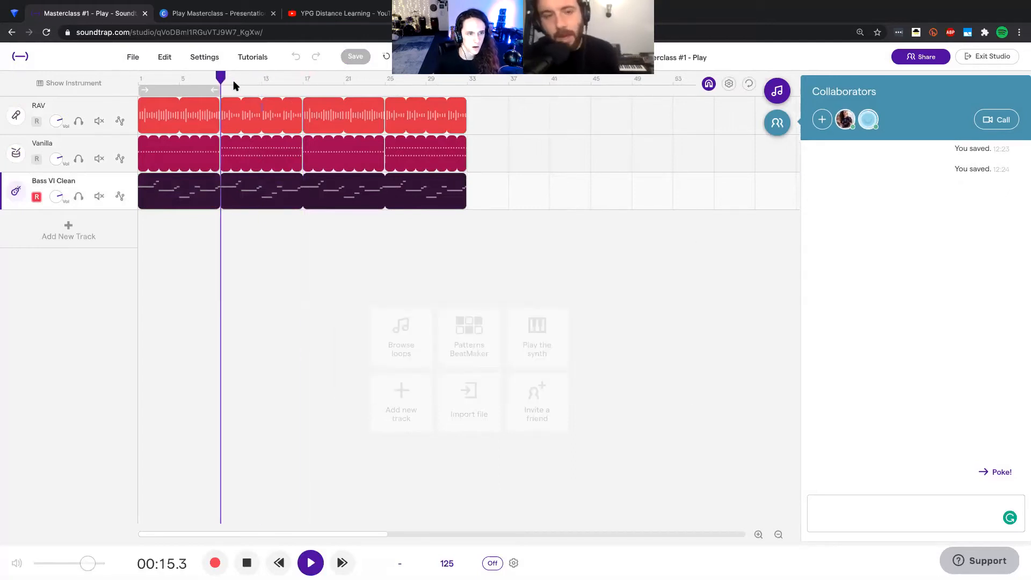
pyautogui.press('space')
pyautogui.moveTo(223, 80); pyautogui.dragTo(136, 83)
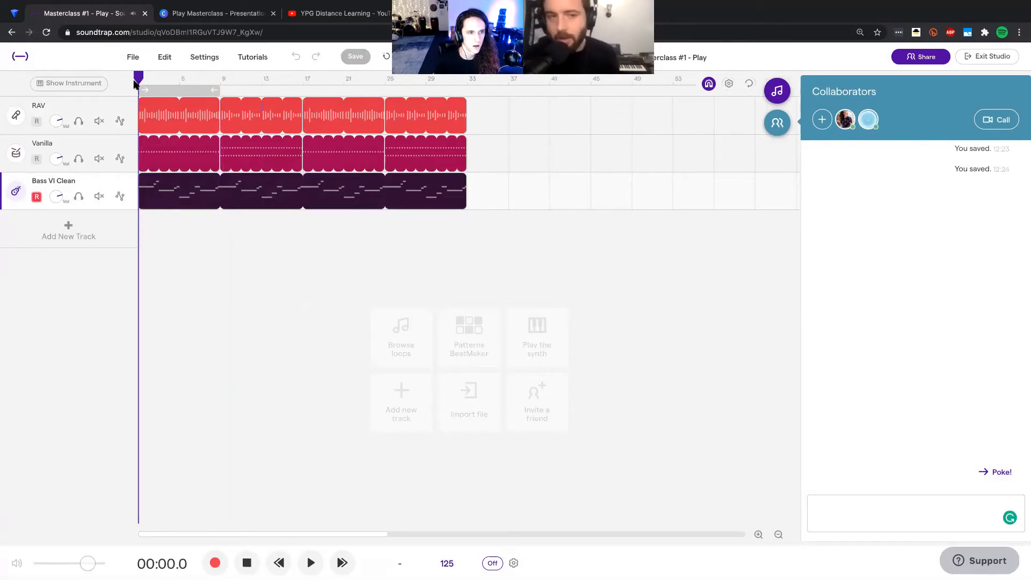
pyautogui.click(220, 80)
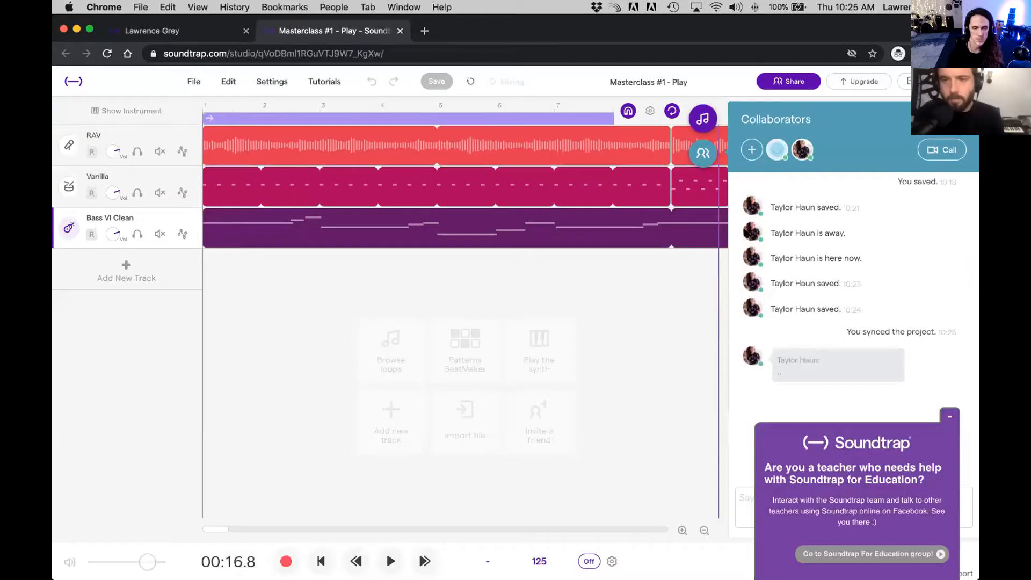
# Step: Close the Collaborators panel and the Soundtrap for Education pop-up, and extend the cycle range through bar 32
pyautogui.click(745, 160)
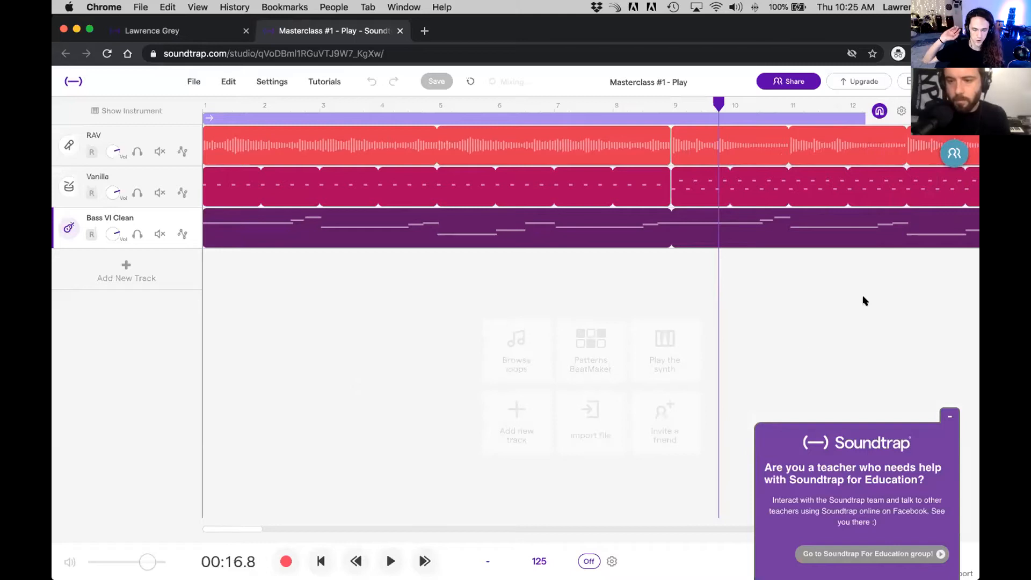
pyautogui.click(949, 417)
pyautogui.click(955, 530)
pyautogui.click(956, 530)
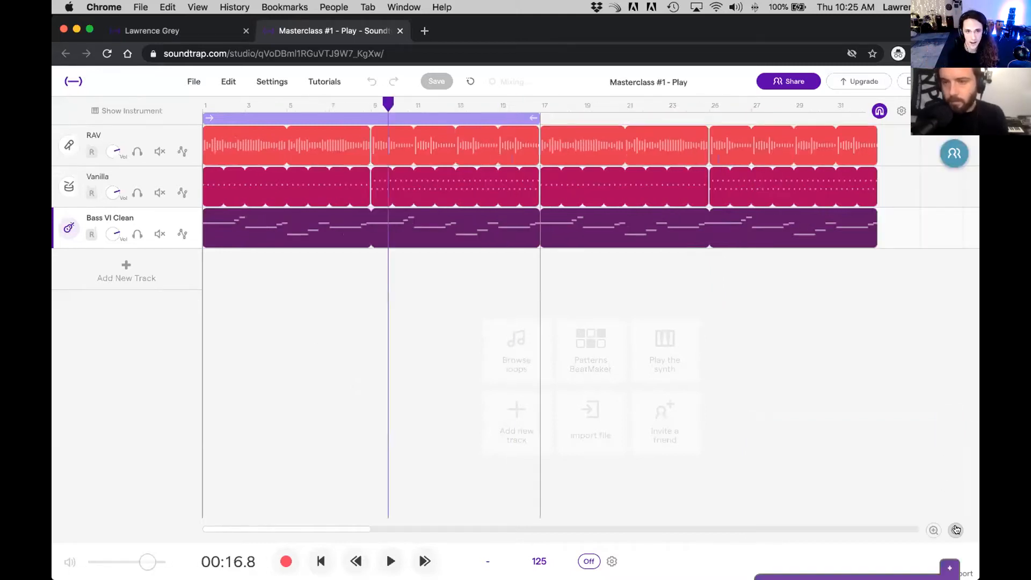
pyautogui.moveTo(537, 109); pyautogui.dragTo(859, 105)
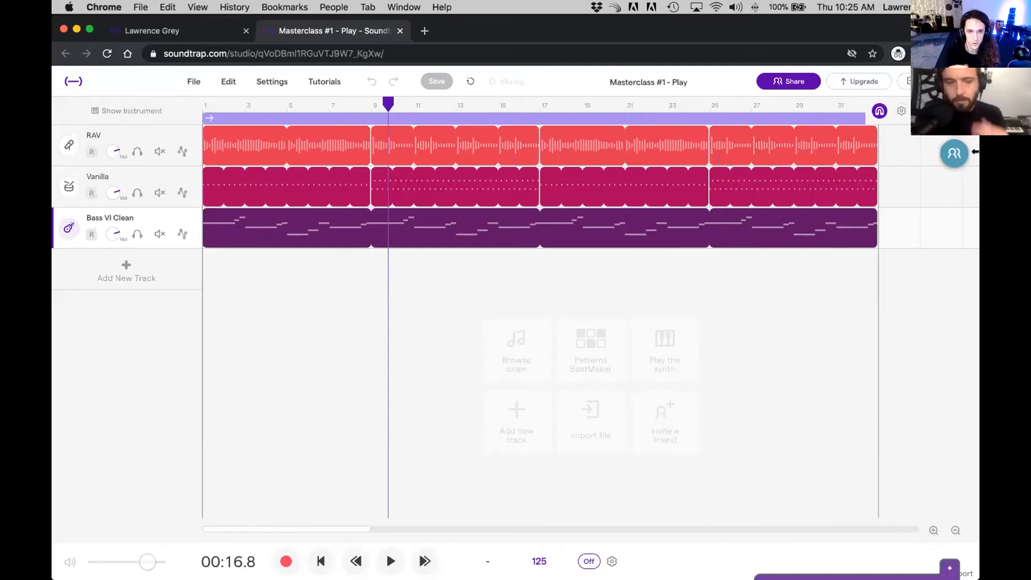
# Step: Search the loop library for "vermont vocal" with the Originals filter removed
pyautogui.click(954, 119)
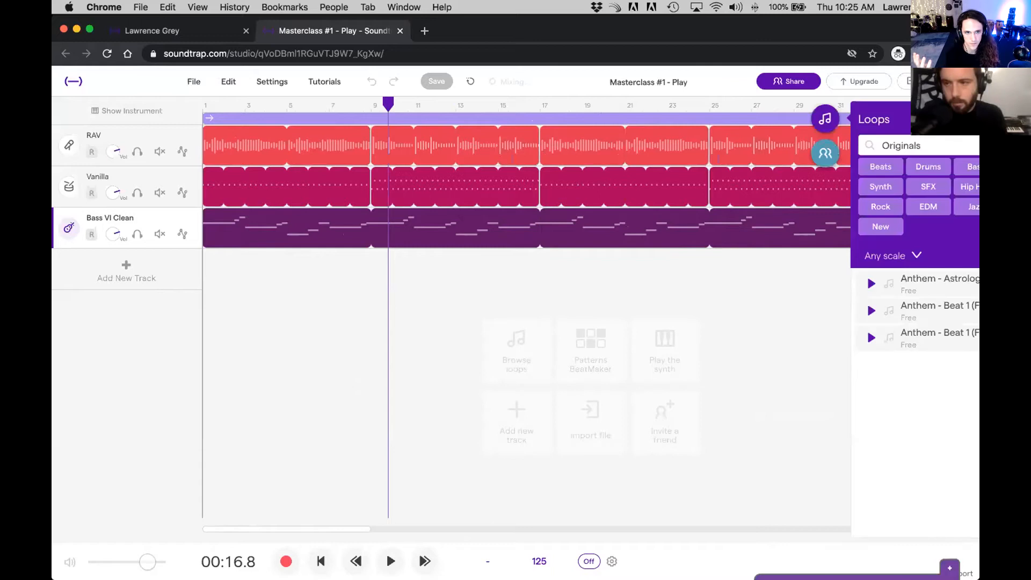
pyautogui.click(957, 146)
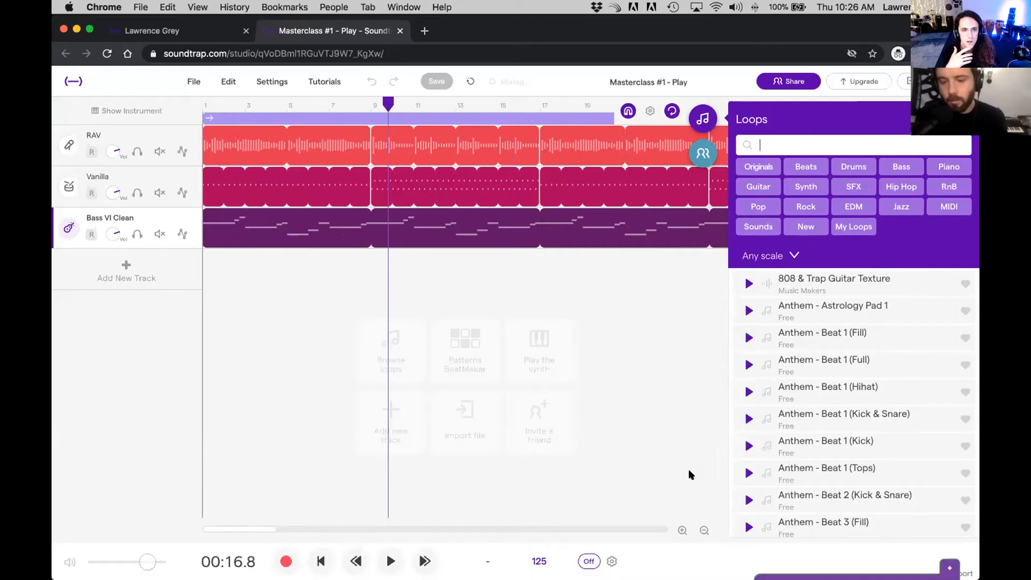
pyautogui.click(703, 530)
pyautogui.click(788, 148)
pyautogui.write('vermont vocal')
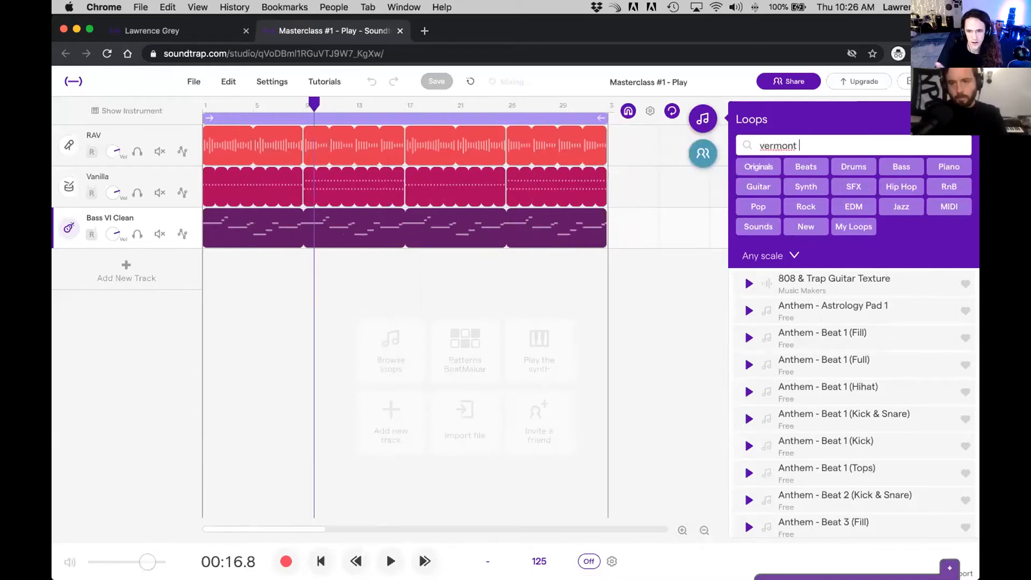
pyautogui.press('Return')
pyautogui.press('BackSpace')
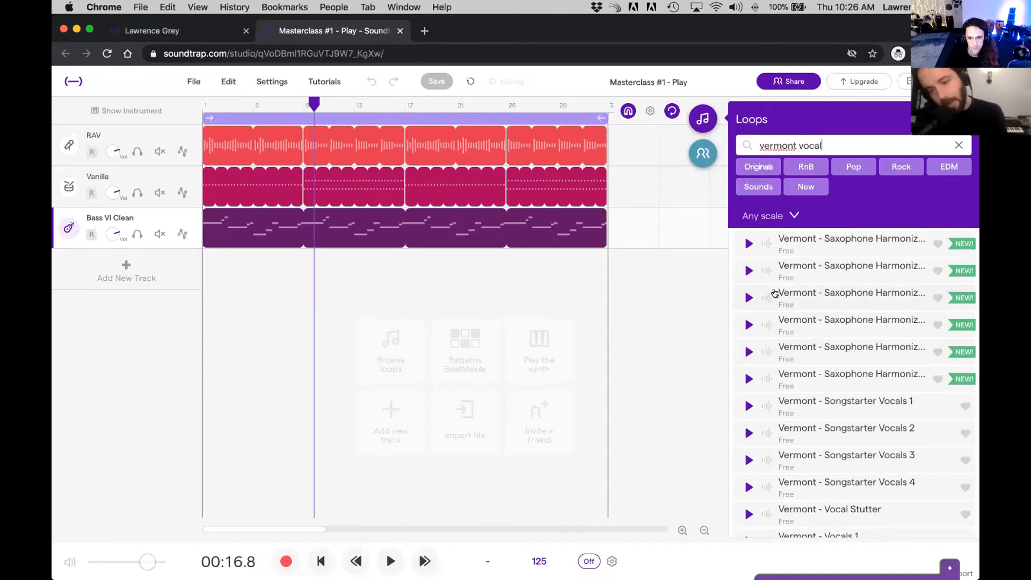
# Step: Audition the loops Vermont - Vocals 1, Vocals 10, Vocals 11 and Vocals 2
pyautogui.scroll(-5, 775, 292)
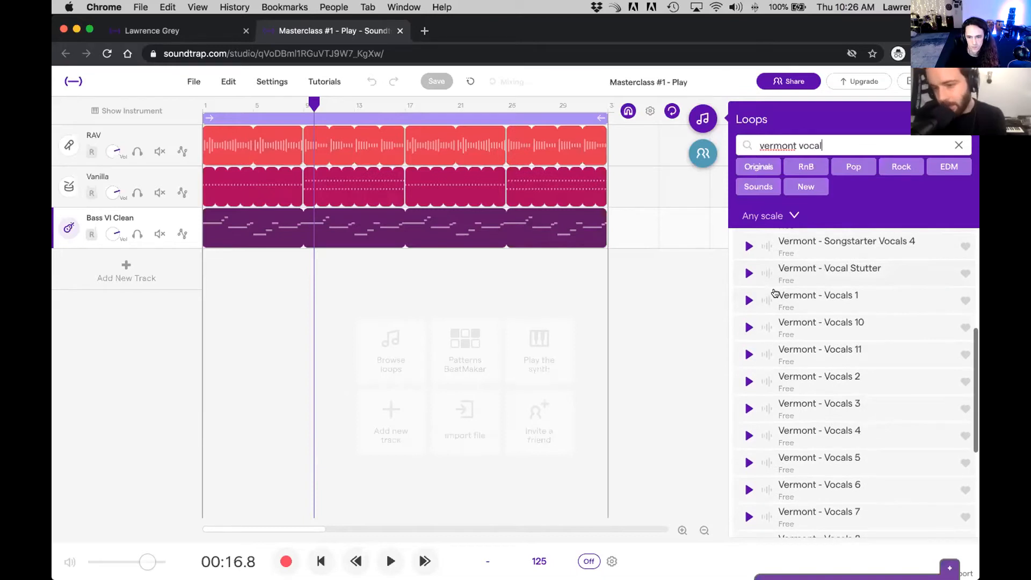
pyautogui.click(793, 216)
pyautogui.click(770, 215)
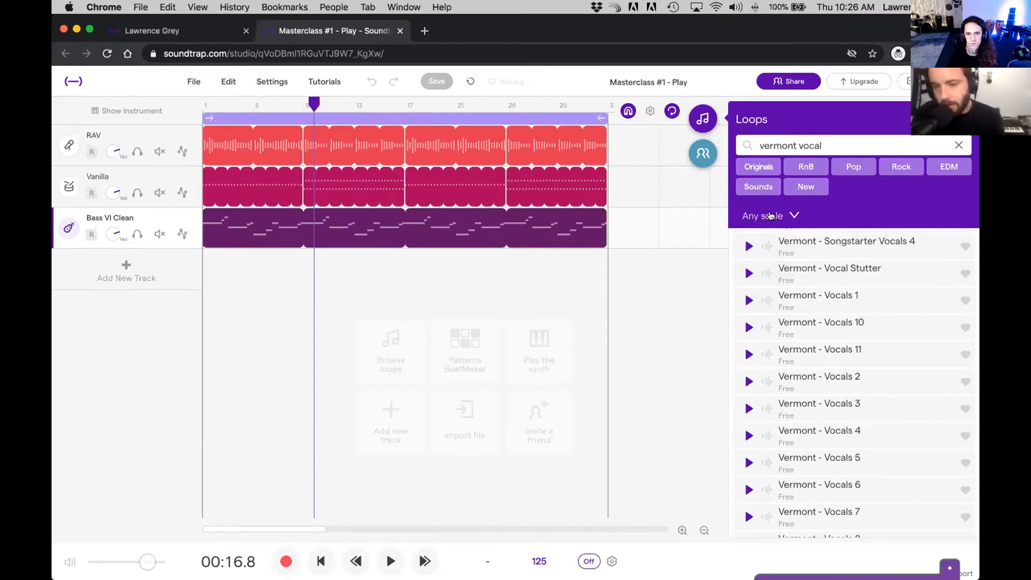
pyautogui.click(747, 299)
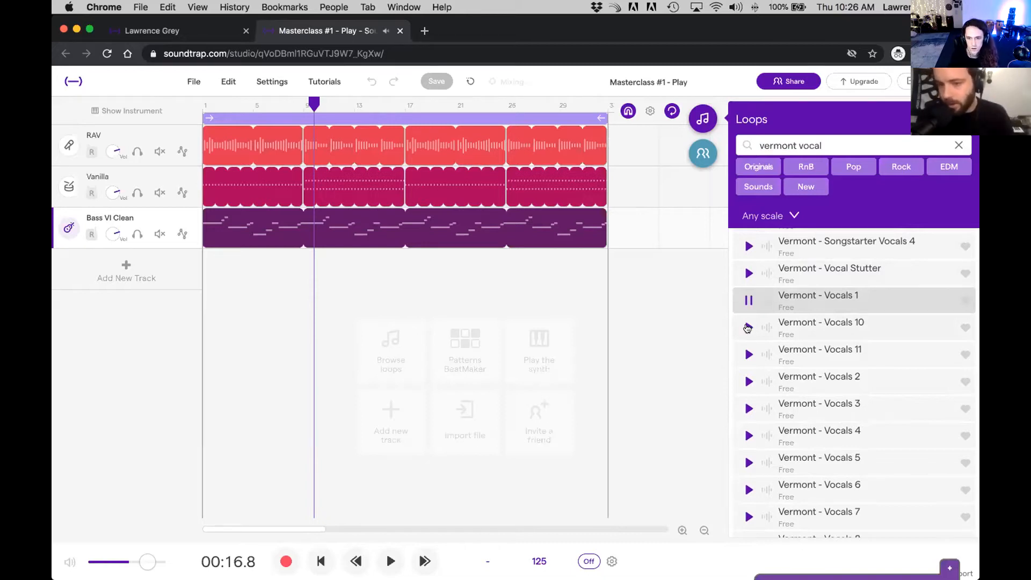
pyautogui.click(747, 328)
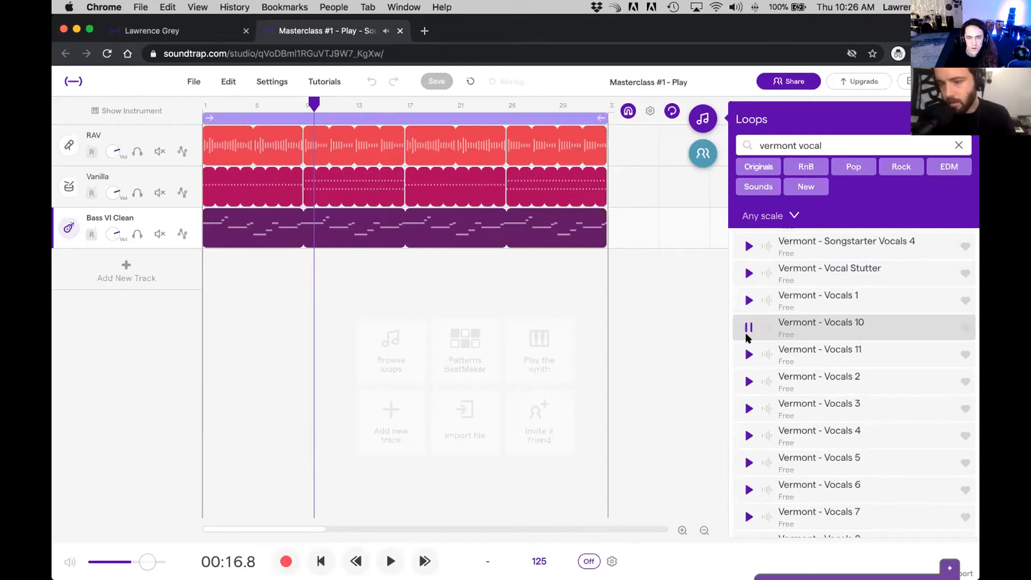
pyautogui.click(745, 353)
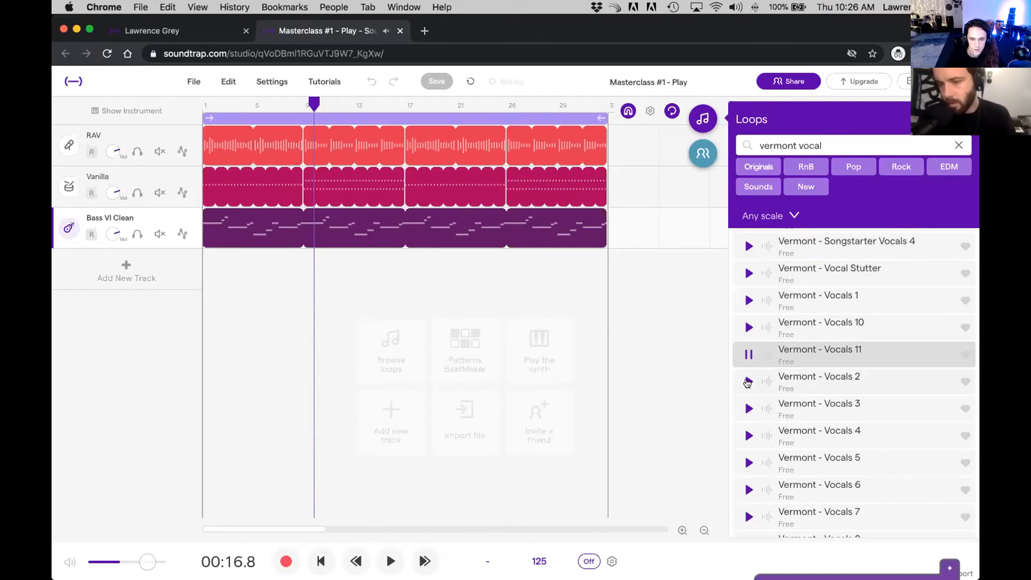
pyautogui.click(747, 381)
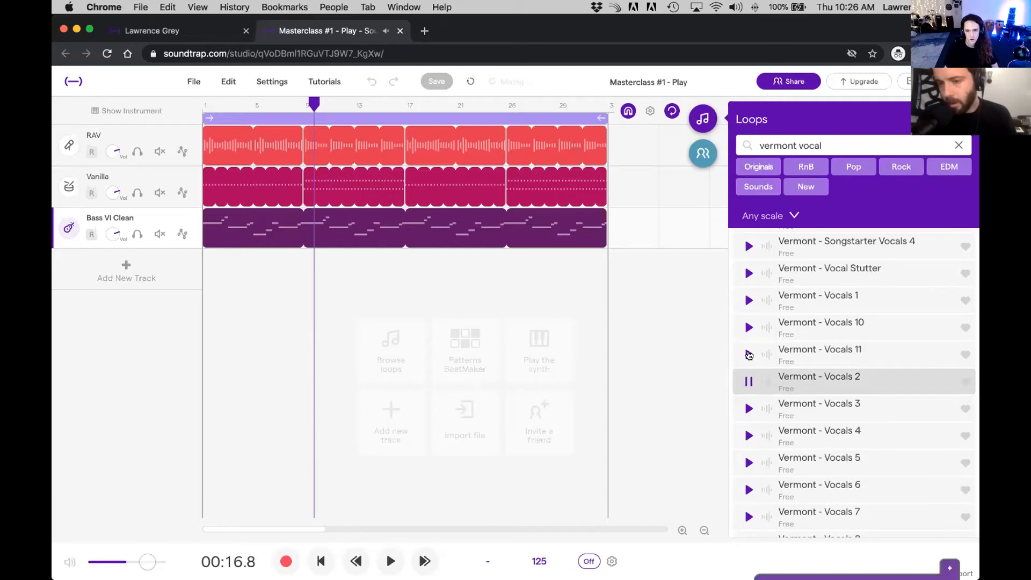
pyautogui.click(747, 380)
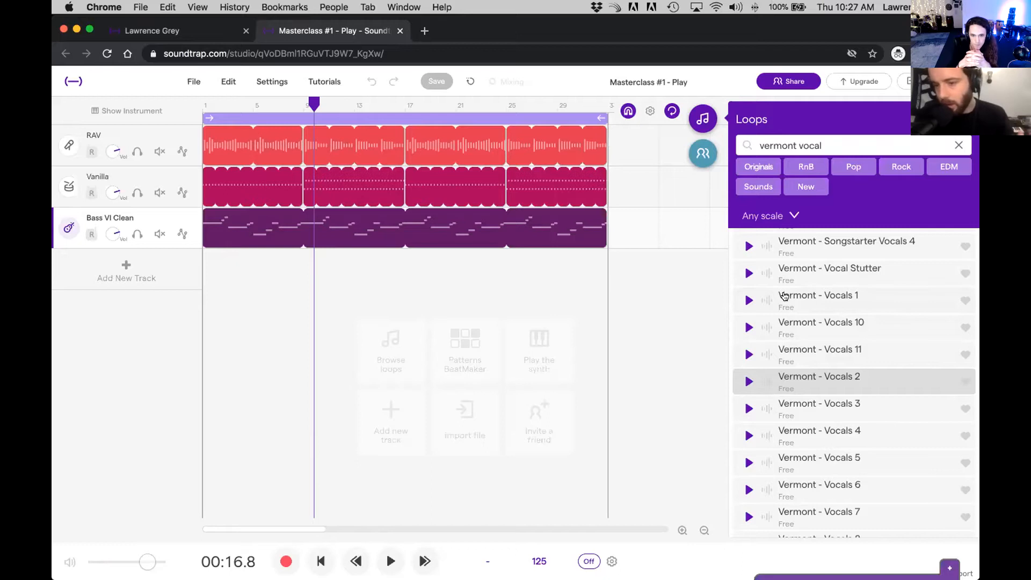
# Step: Add the Vermont - Vocals 1 loop on a new track from bar 1 through bar 32 and solo that track
pyautogui.moveTo(784, 295); pyautogui.dragTo(247, 267)
pyautogui.moveTo(481, 274); pyautogui.dragTo(430, 276)
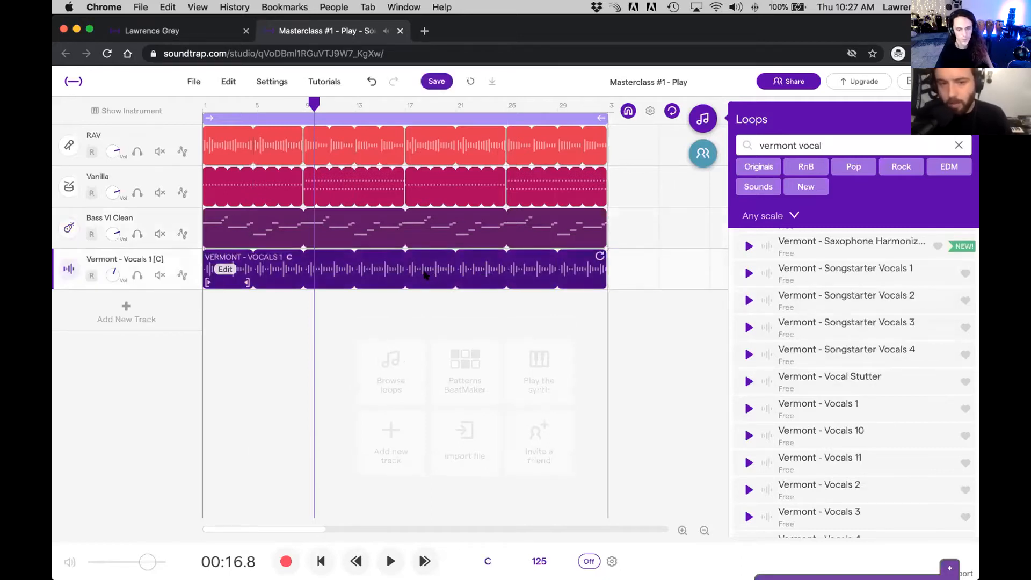
pyautogui.click(137, 275)
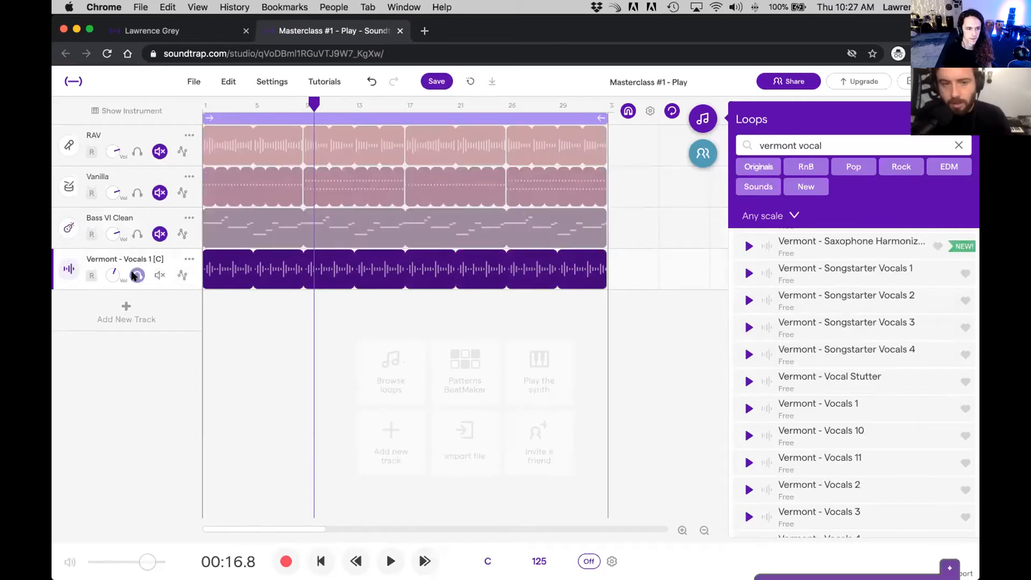
# Step: Listen to the soloed vocal track from bar 1 and return the playhead to the start
pyautogui.press('Return')
pyautogui.press('space')
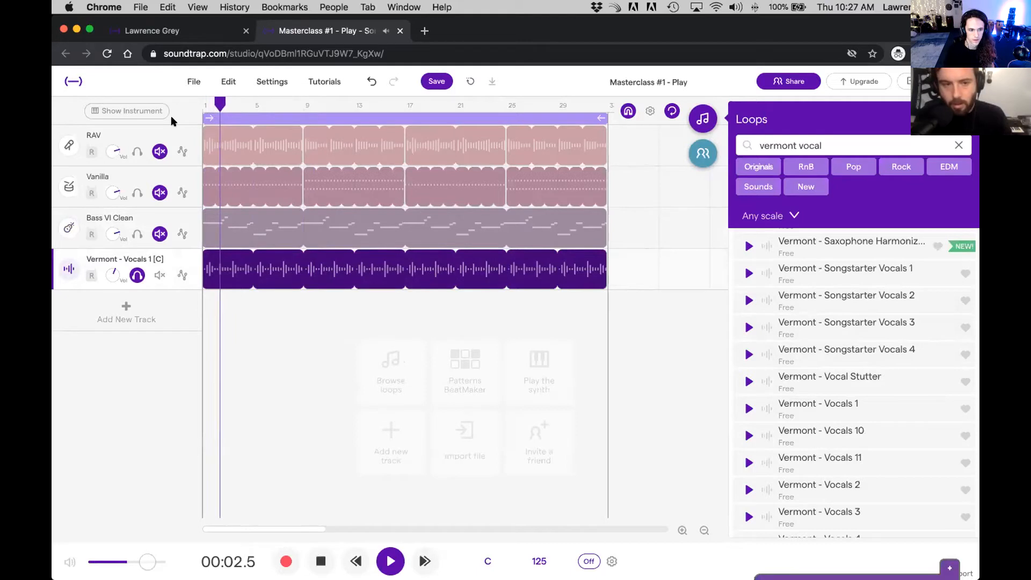
pyautogui.press('space')
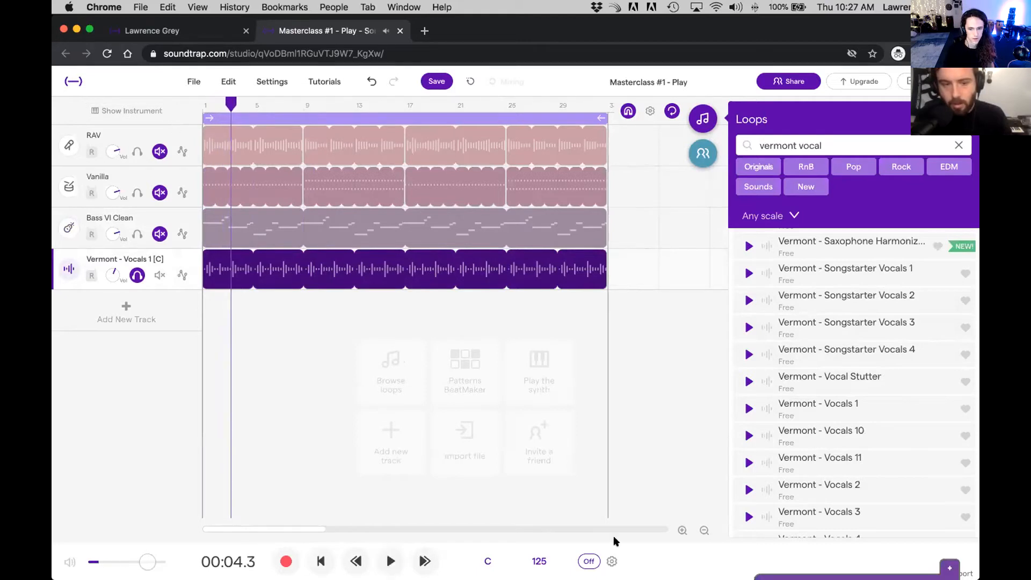
pyautogui.click(682, 530)
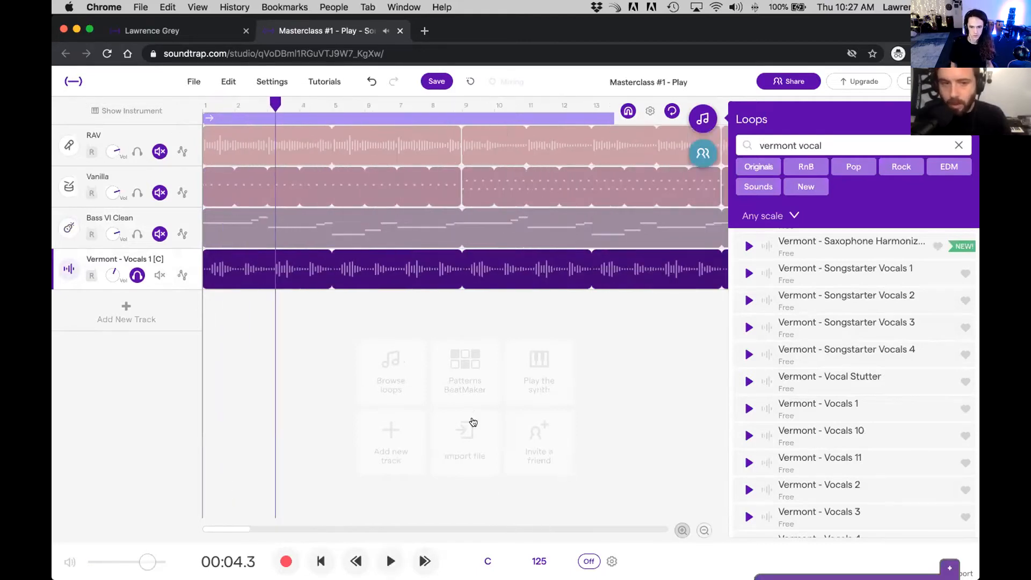
pyautogui.moveTo(274, 106); pyautogui.dragTo(186, 109)
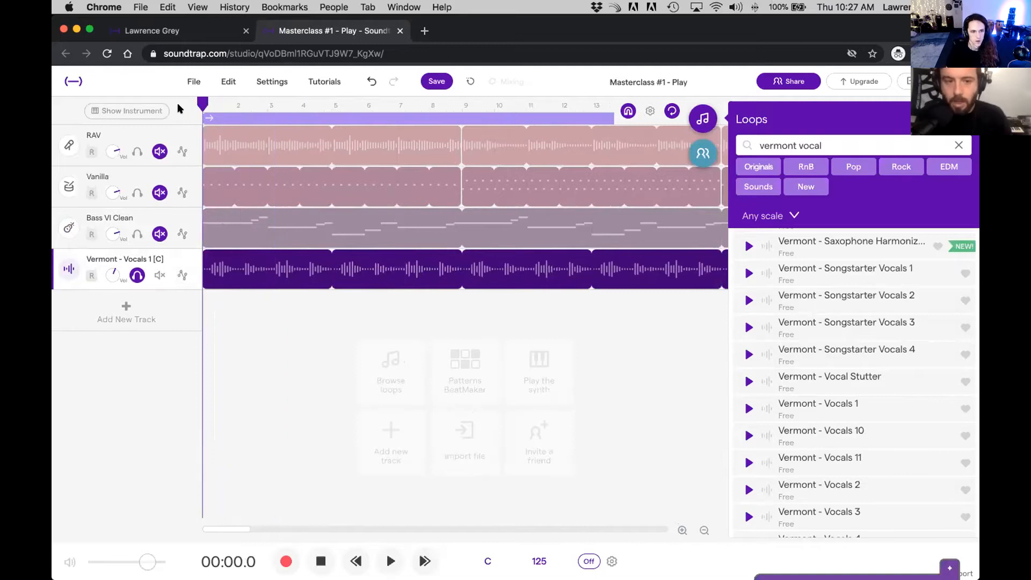
pyautogui.click(684, 533)
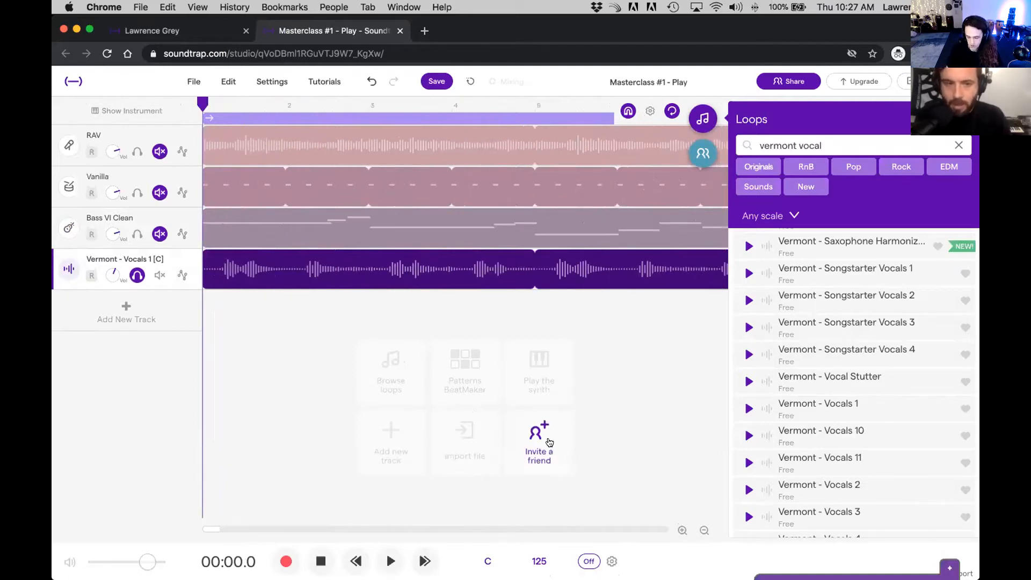
# Step: Play the soloed vocal, split its first loop at about 3.3 seconds and delete the part before the split
pyautogui.press('space')
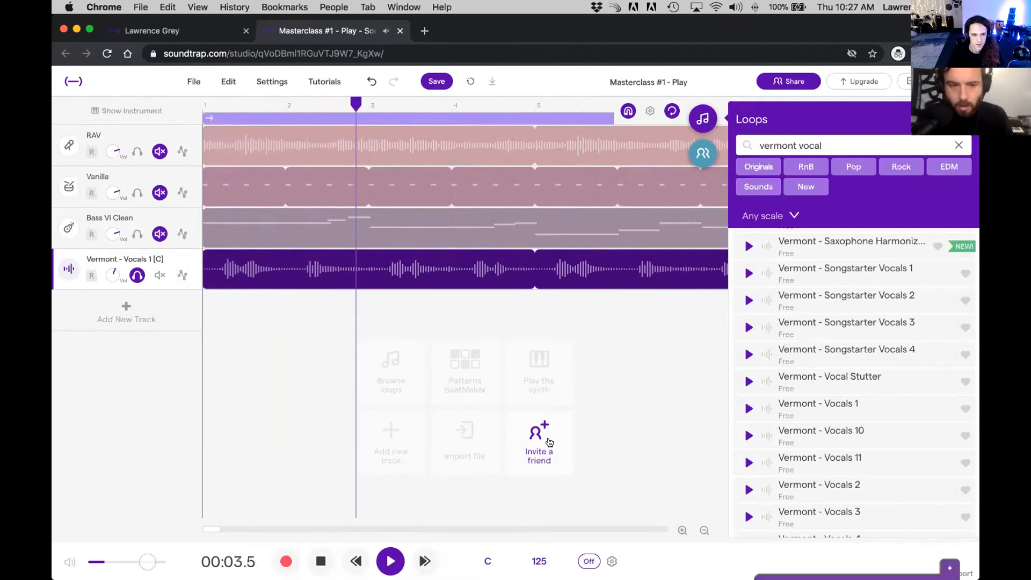
pyautogui.press('space')
pyautogui.click(348, 132)
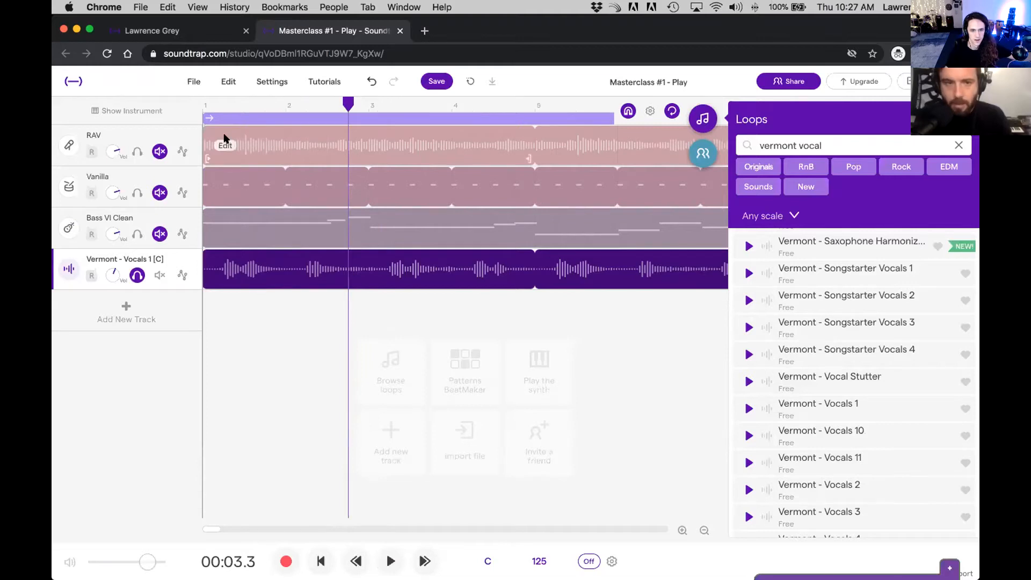
pyautogui.press('super+e')
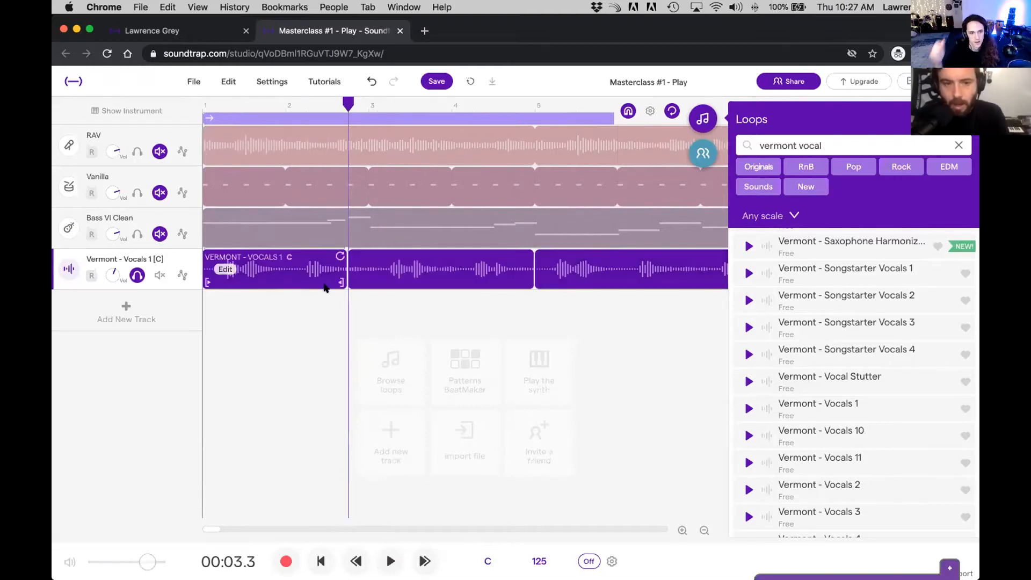
pyautogui.click(313, 270)
pyautogui.press('Delete')
# Step: Split the remaining vocal loop midway through bar 3 and delete everything after that point, keeping only the short phrase
pyautogui.moveTo(348, 104); pyautogui.dragTo(389, 106)
pyautogui.press('super+e')
pyautogui.click(461, 275)
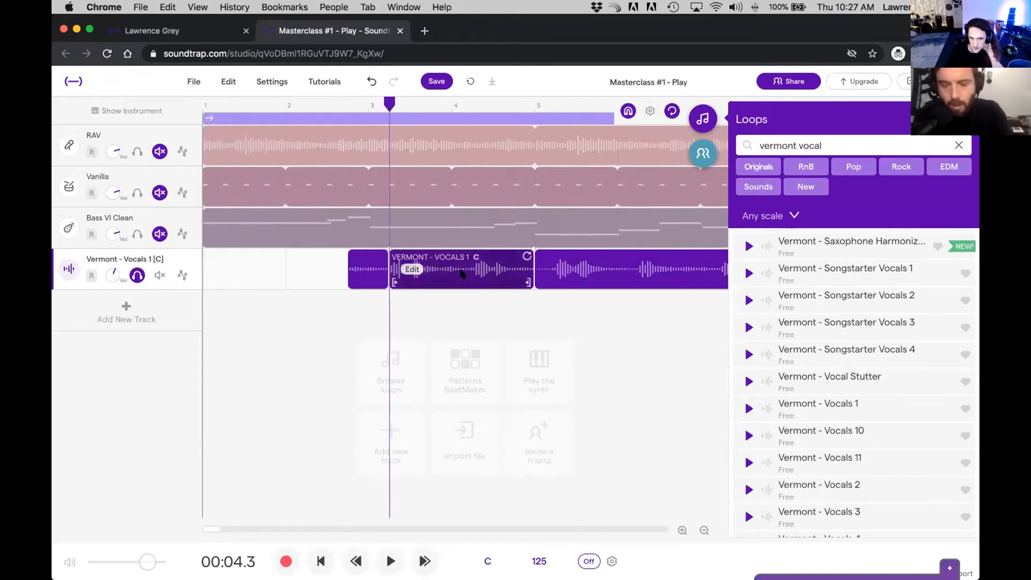
pyautogui.press('Delete')
pyautogui.click(601, 269)
pyautogui.press('Delete')
# Step: Listen to the isolated half-bar vocal phrase from just before bar 3
pyautogui.moveTo(389, 103); pyautogui.dragTo(356, 103)
pyautogui.press('space')
pyautogui.press('space')
pyautogui.press('space')
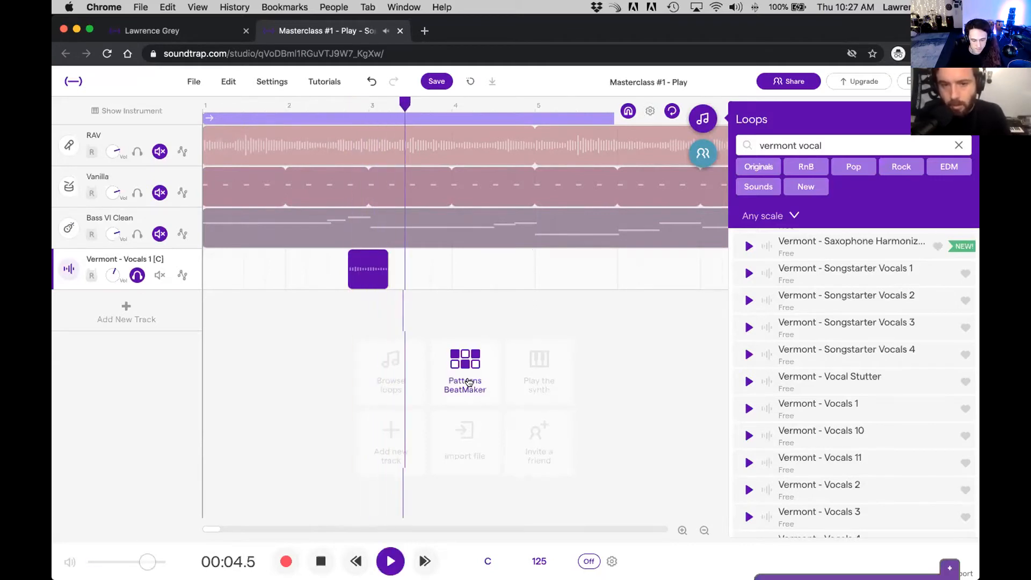
pyautogui.press('space')
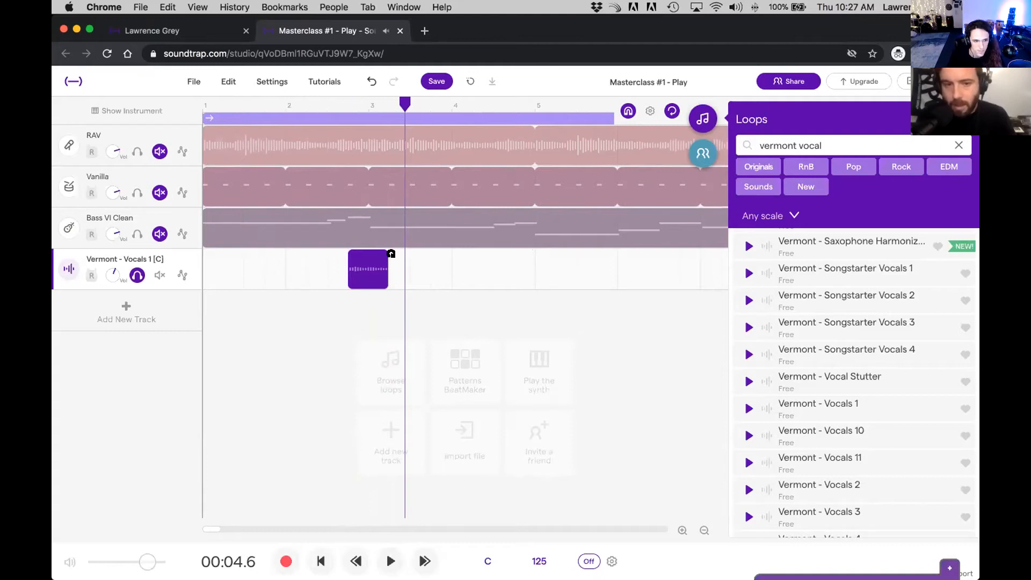
# Step: Add a short fade-out to the end of the vocal region and play it back
pyautogui.moveTo(387, 249)
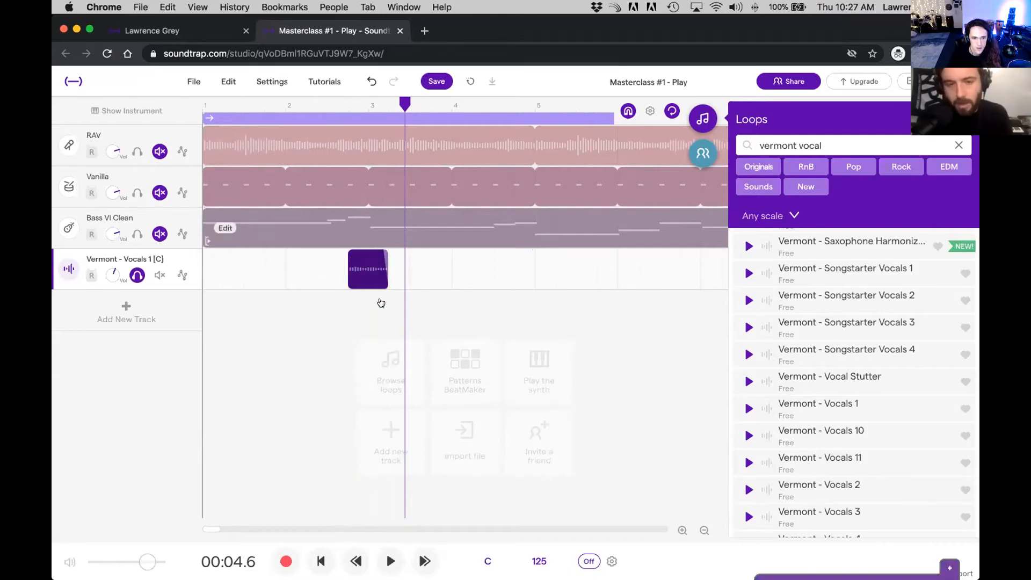
pyautogui.click(379, 105)
pyautogui.click(358, 104)
pyautogui.press('space')
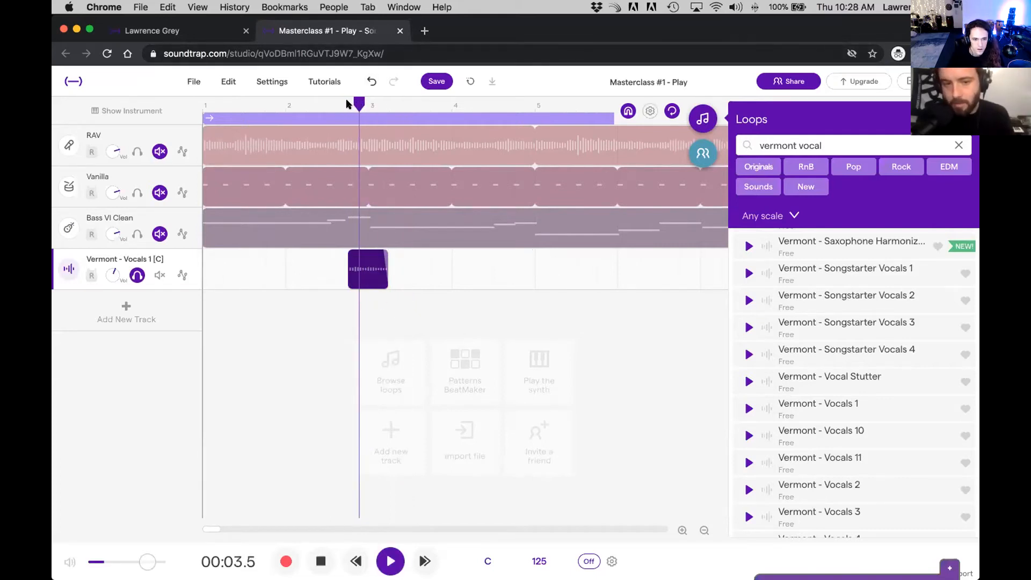
pyautogui.press('space')
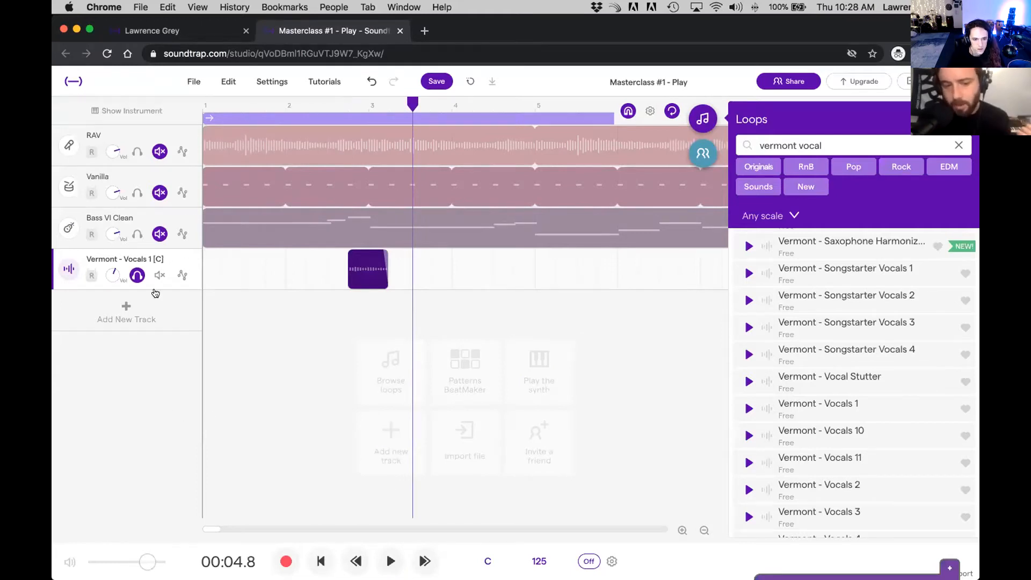
# Step: Raise the vocal track's Reverb to slightly past its midpoint while playing the phrase, and close the instrument settings
pyautogui.click(122, 110)
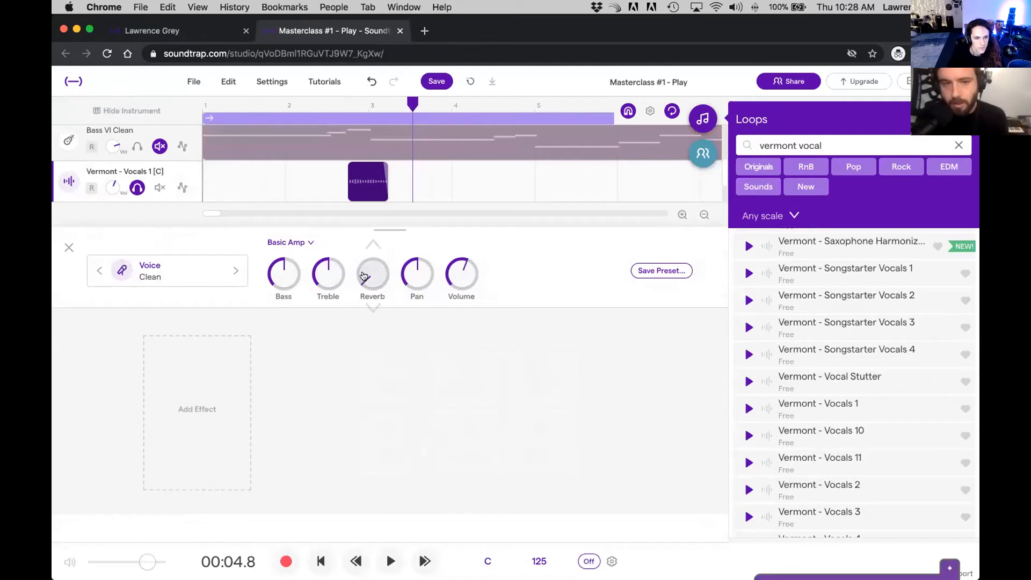
pyautogui.click(343, 113)
pyautogui.press('space')
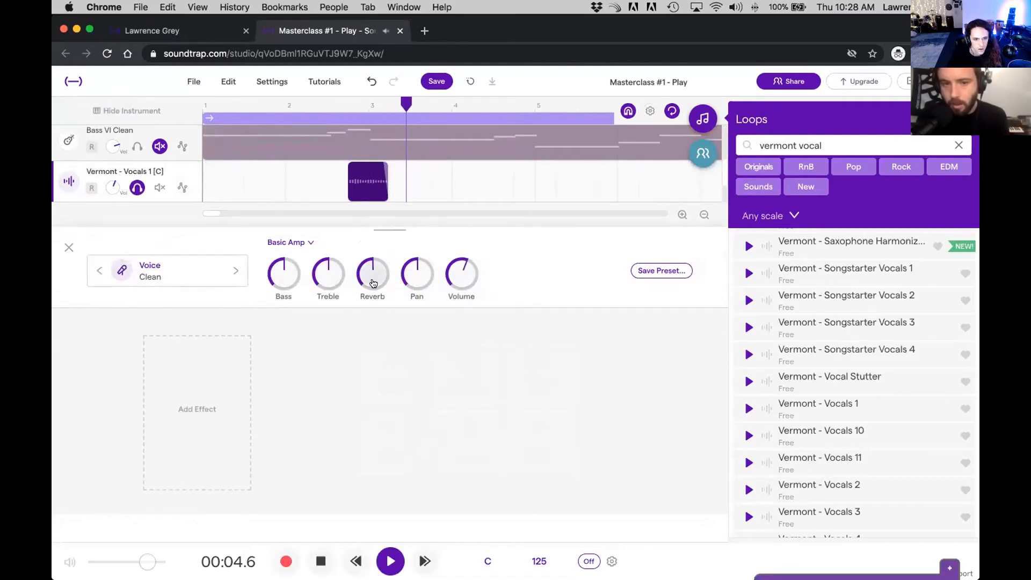
pyautogui.press('space')
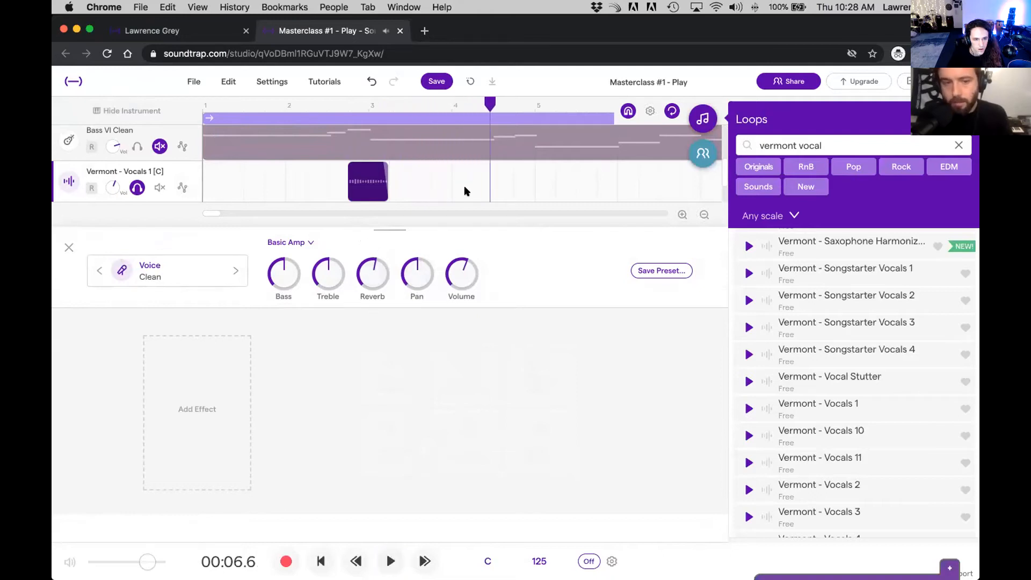
pyautogui.click(69, 246)
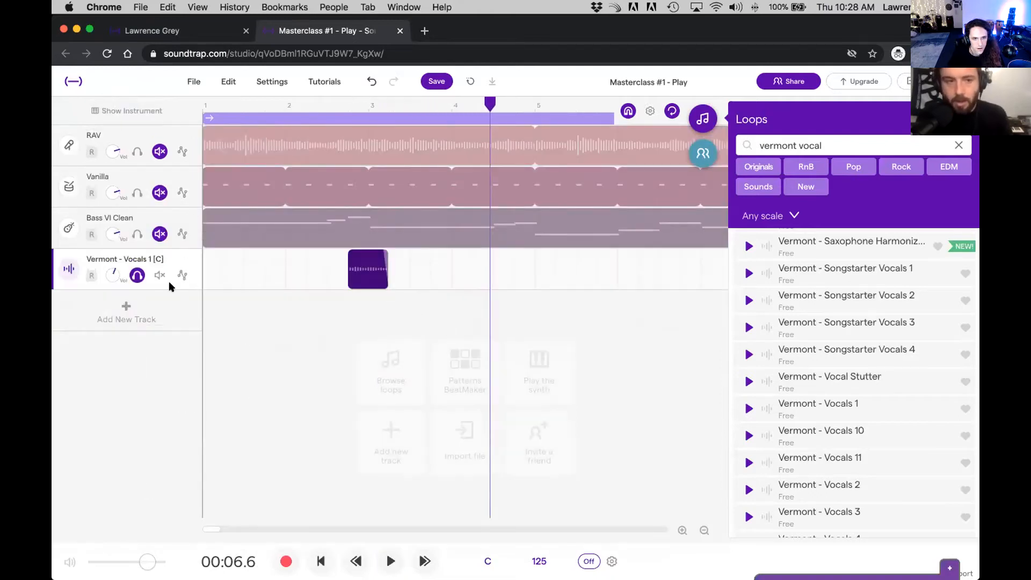
# Step: Unsolo and mute the vocal track, and listen to the other tracks from bar 1 into bar 3
pyautogui.click(138, 276)
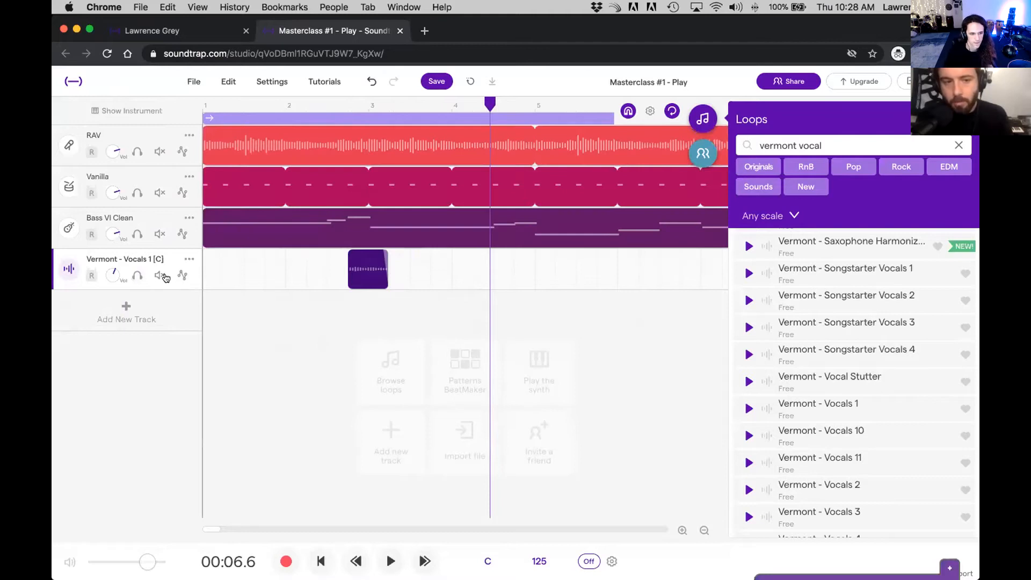
pyautogui.click(160, 276)
pyautogui.click(248, 111)
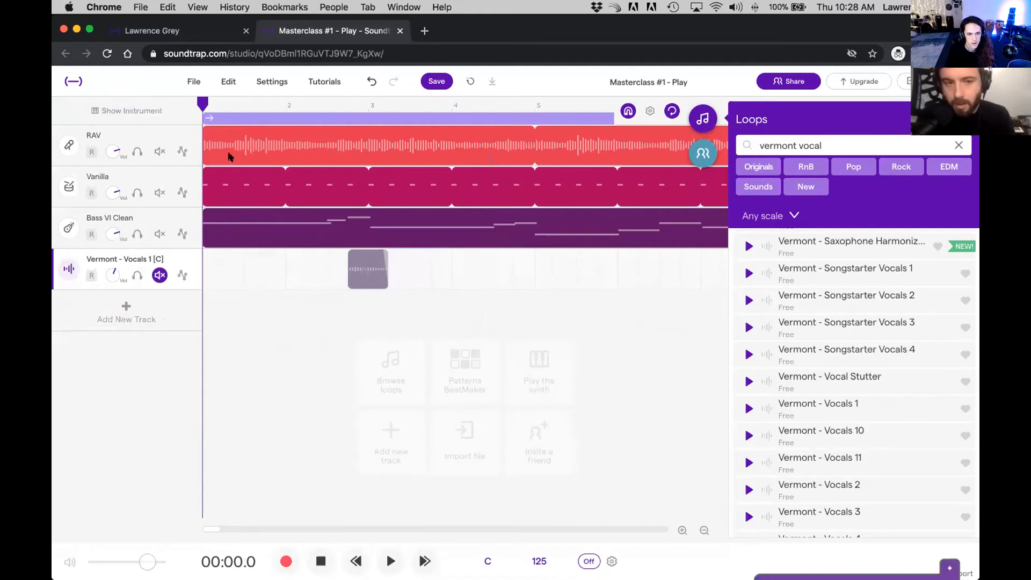
pyautogui.press('space')
pyautogui.press('space')
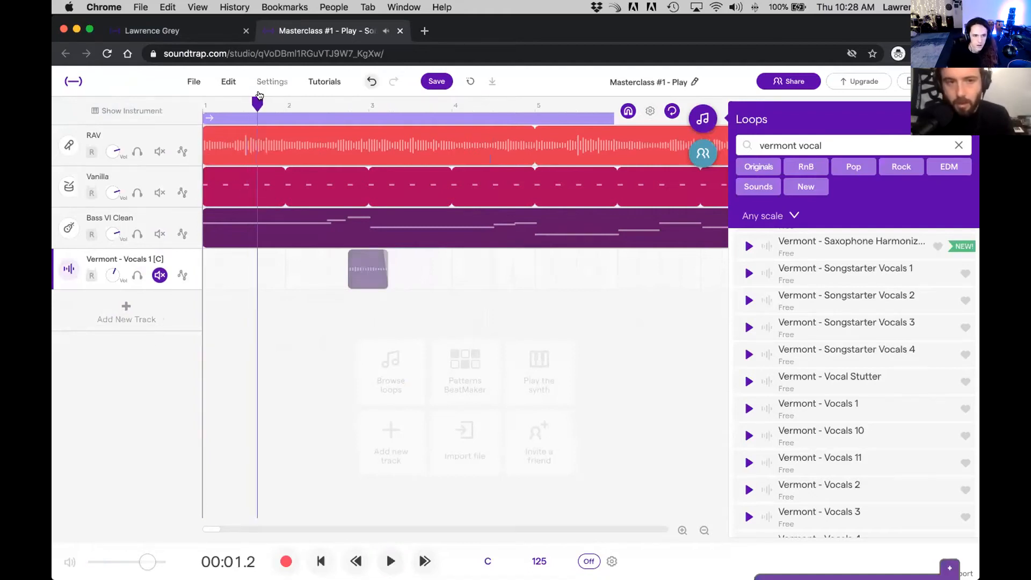
pyautogui.press('space')
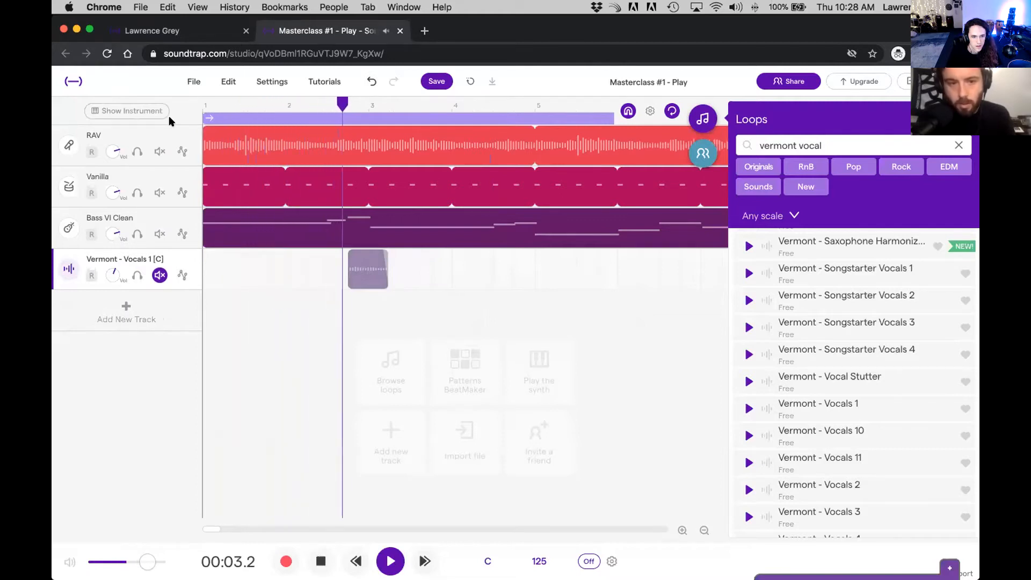
pyautogui.press('space')
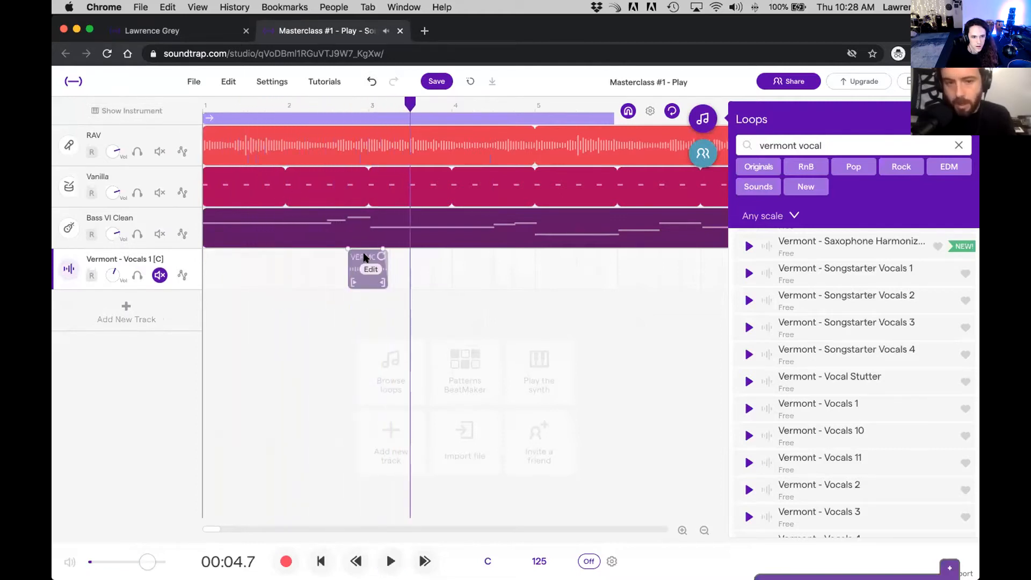
# Step: Move the vocal region to start midway through bar 2, unmute its track and play the song from the start
pyautogui.moveTo(365, 259); pyautogui.dragTo(340, 258)
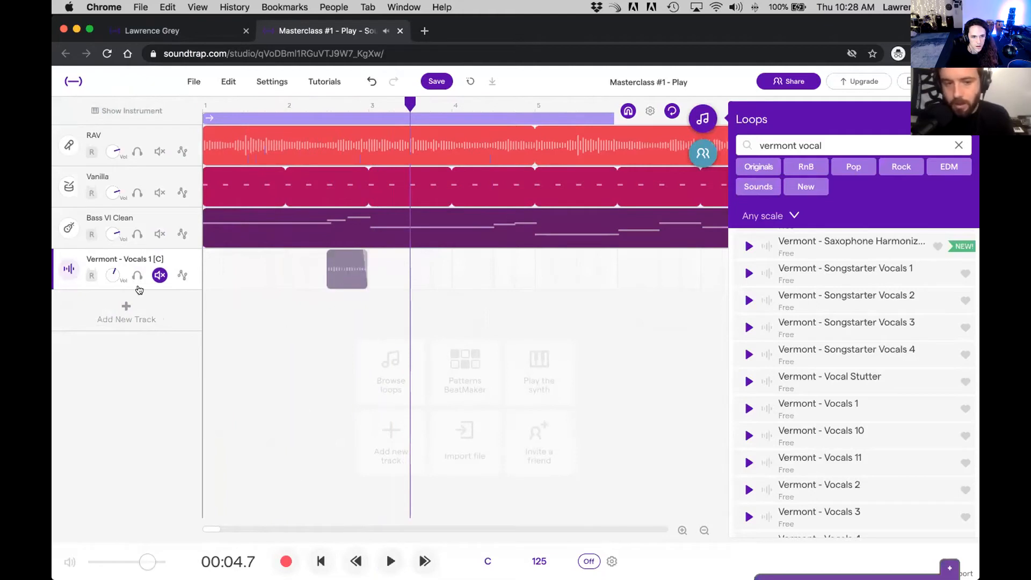
pyautogui.click(159, 275)
pyautogui.click(201, 110)
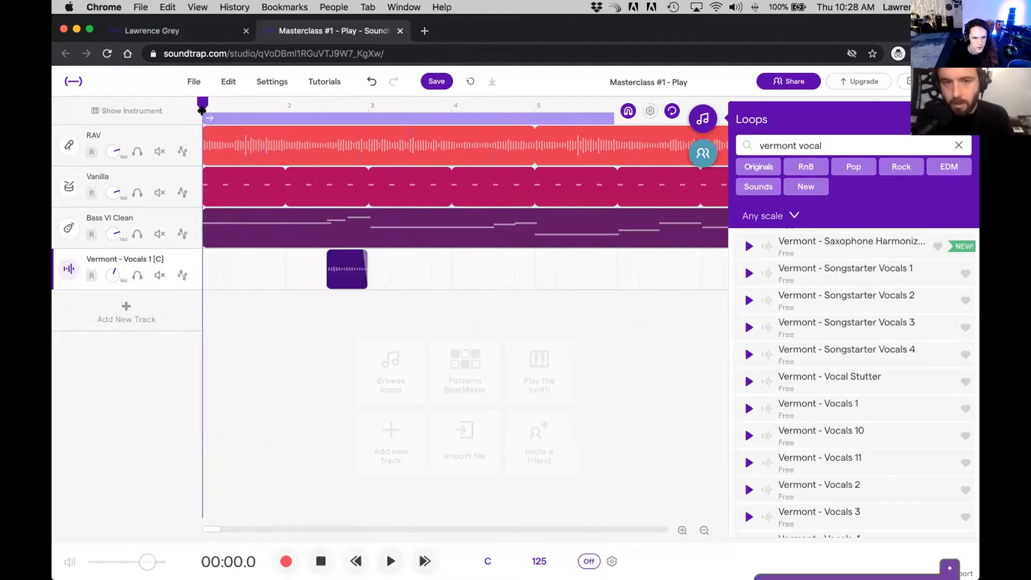
pyautogui.press('space')
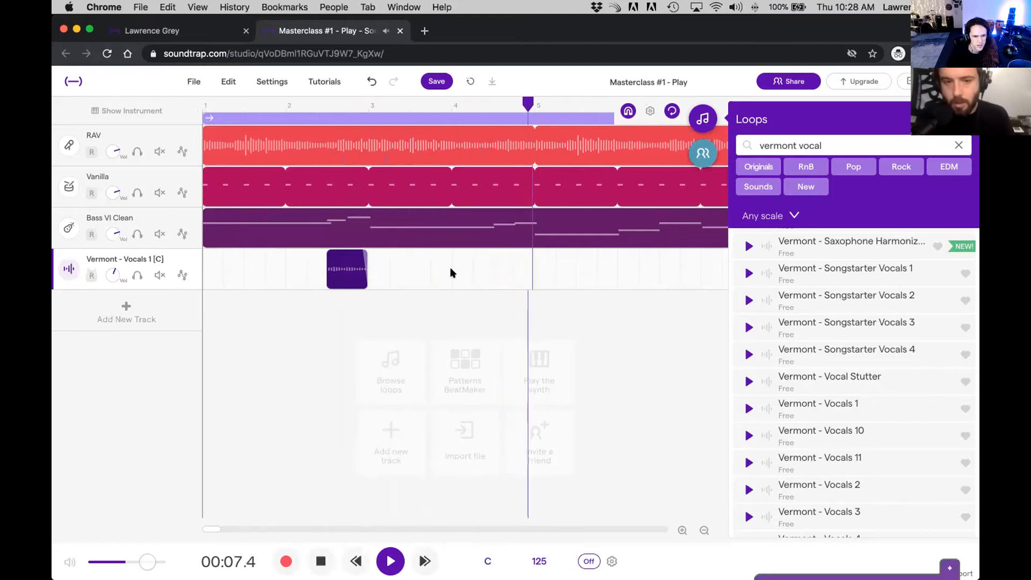
pyautogui.moveTo(349, 267)
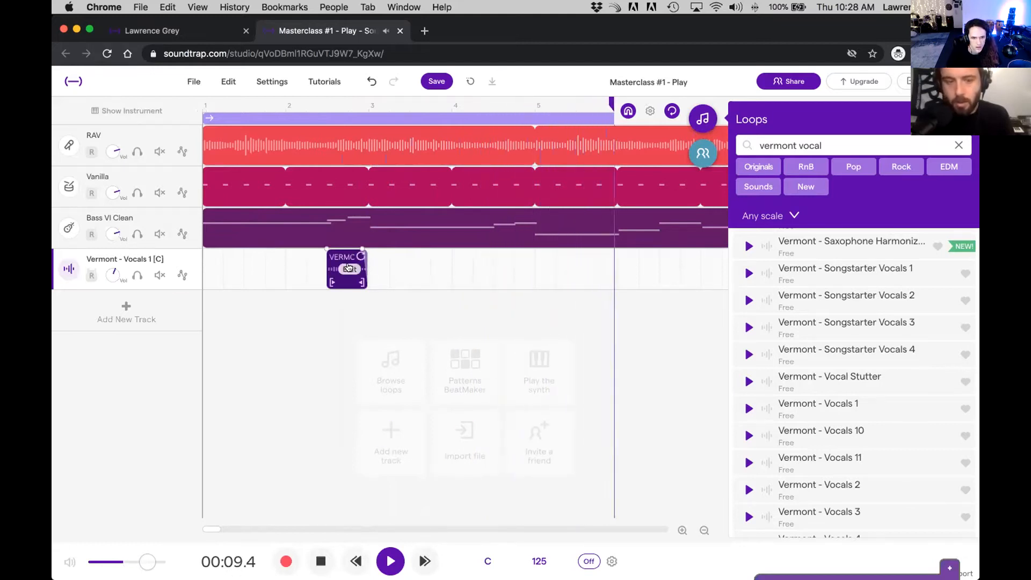
# Step: Move the vocal region to the second half of bar 10 so it ends at bar 11
pyautogui.click(703, 530)
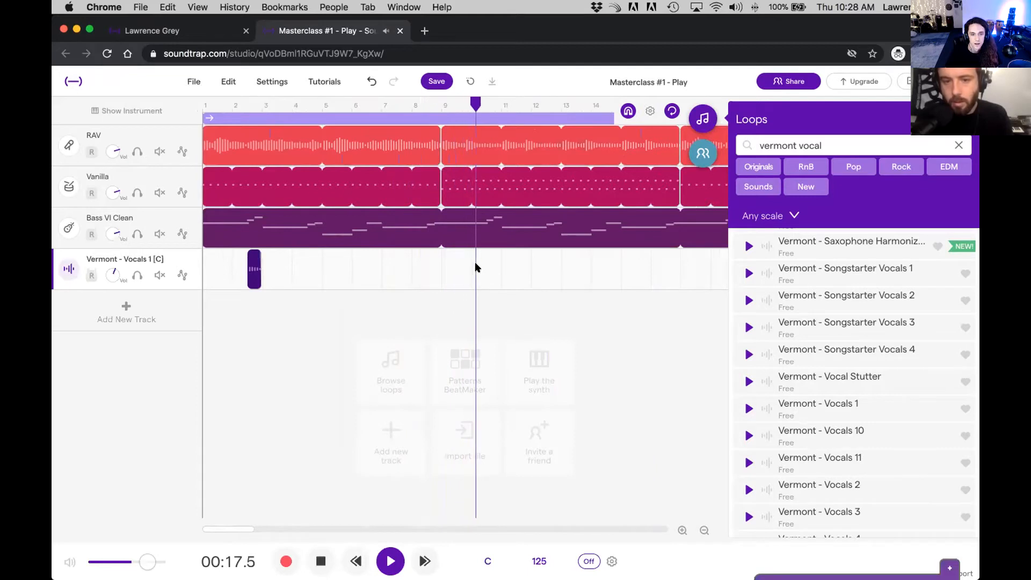
pyautogui.press('space')
pyautogui.moveTo(252, 266); pyautogui.dragTo(476, 261)
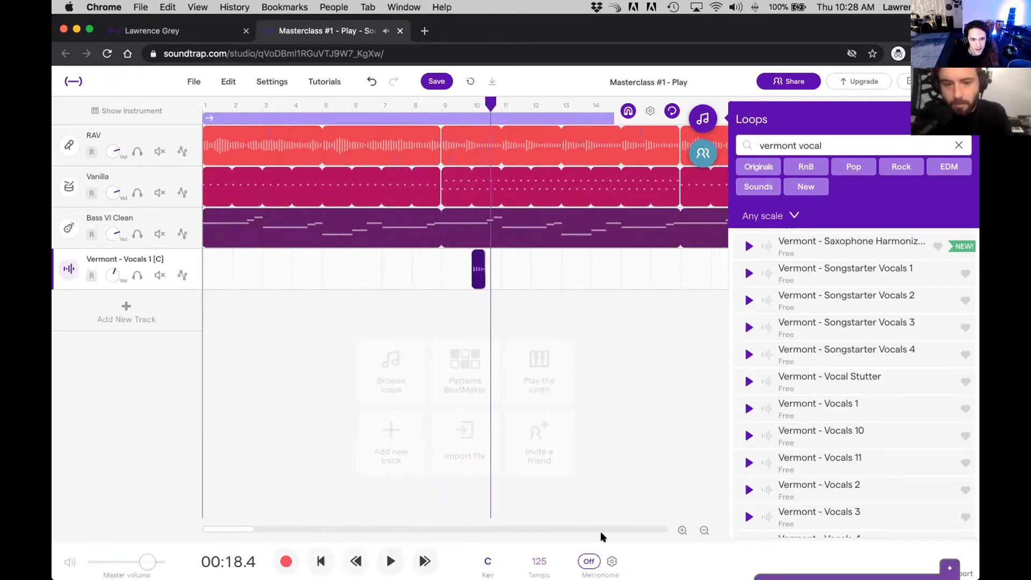
pyautogui.click(682, 530)
pyautogui.click(682, 530)
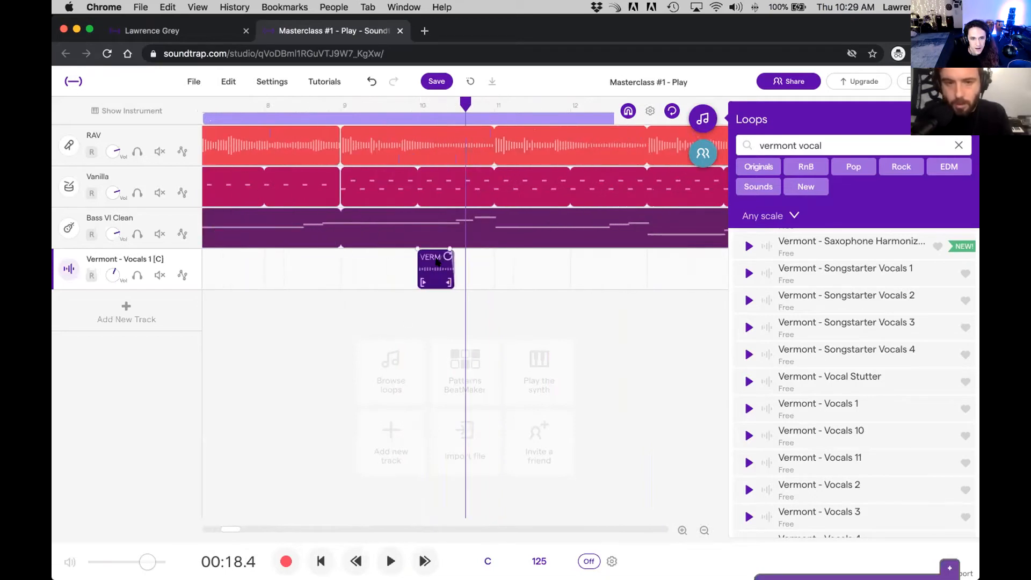
pyautogui.moveTo(438, 272); pyautogui.dragTo(469, 269)
# Step: Transpose the vocal region to the key of A♭
pyautogui.rightClick(467, 269)
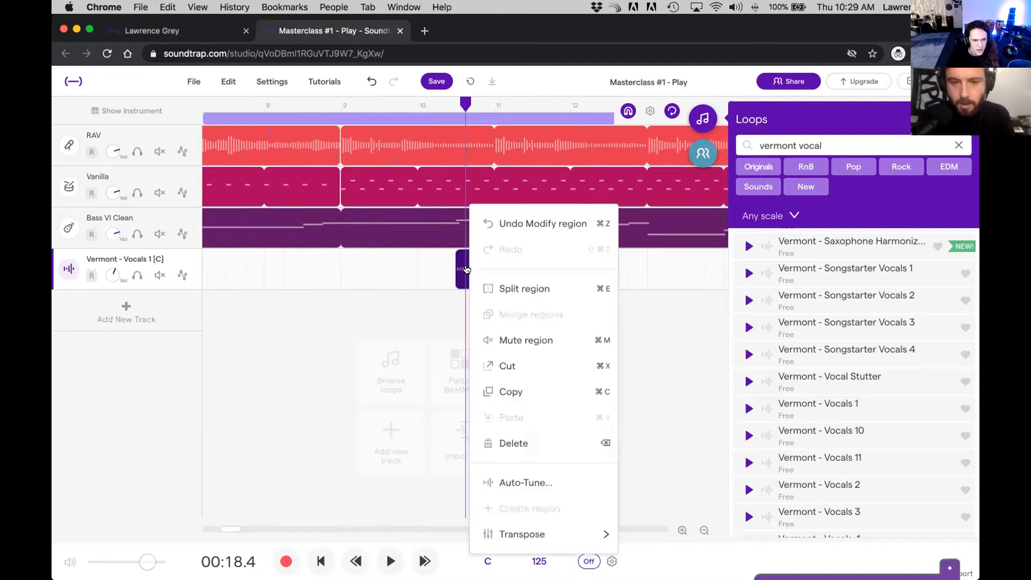
pyautogui.moveTo(541, 535)
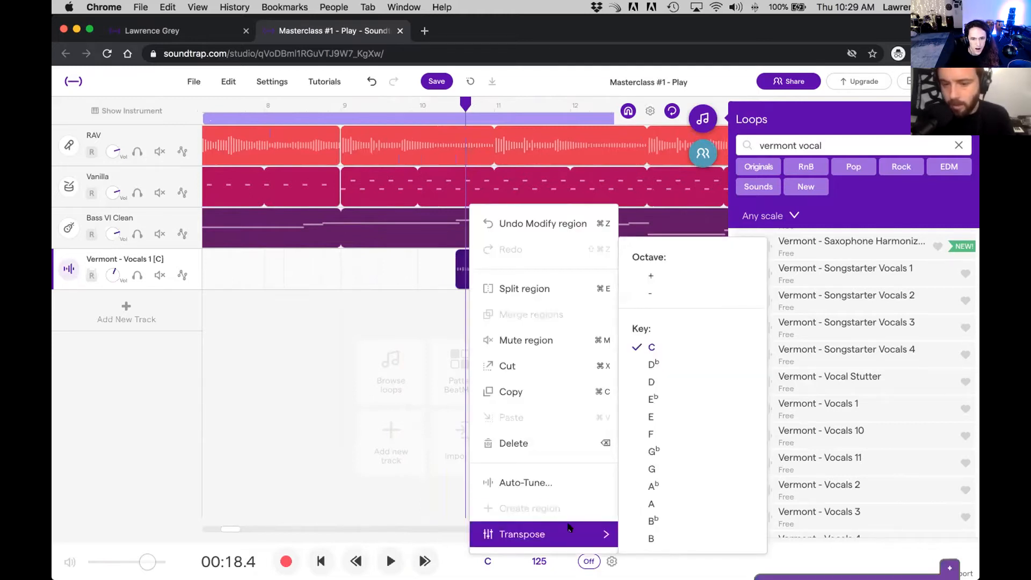
pyautogui.moveTo(602, 536)
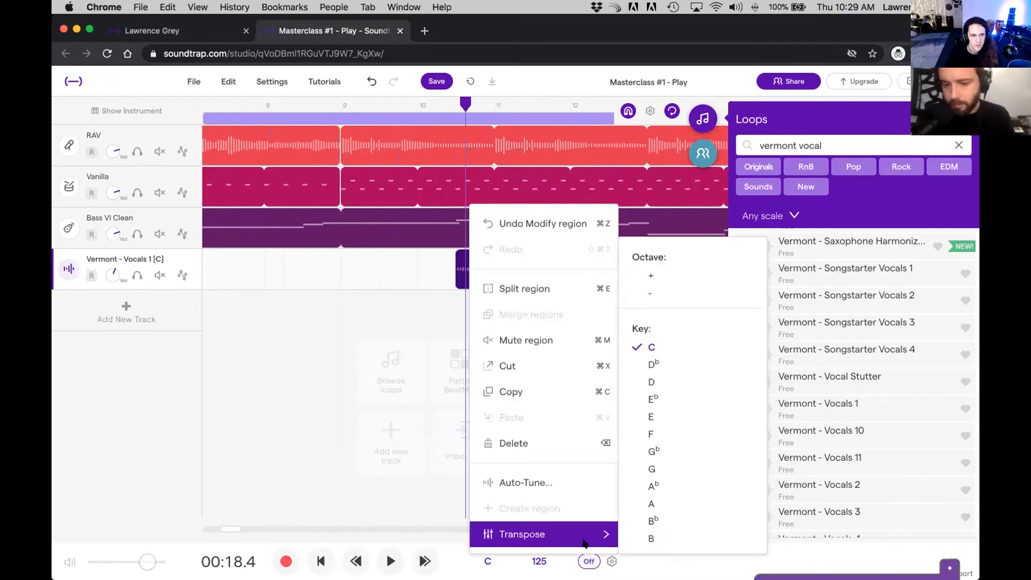
pyautogui.click(652, 521)
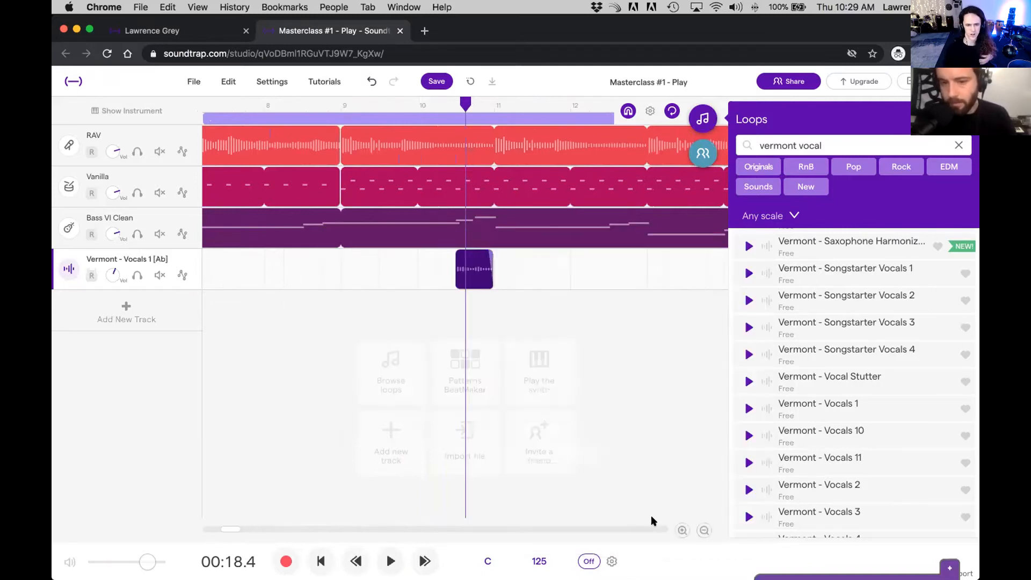
# Step: Listen to the transposed vocal region with the other tracks, replaying from bar 9
pyautogui.press('space')
pyautogui.press('space')
pyautogui.click(448, 107)
pyautogui.click(448, 107)
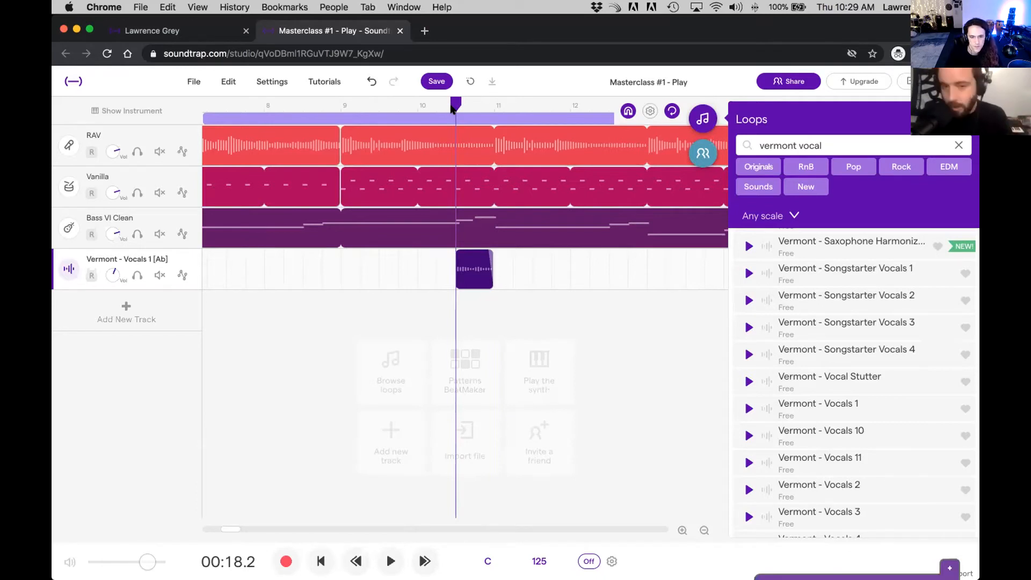
pyautogui.moveTo(451, 109); pyautogui.dragTo(336, 111)
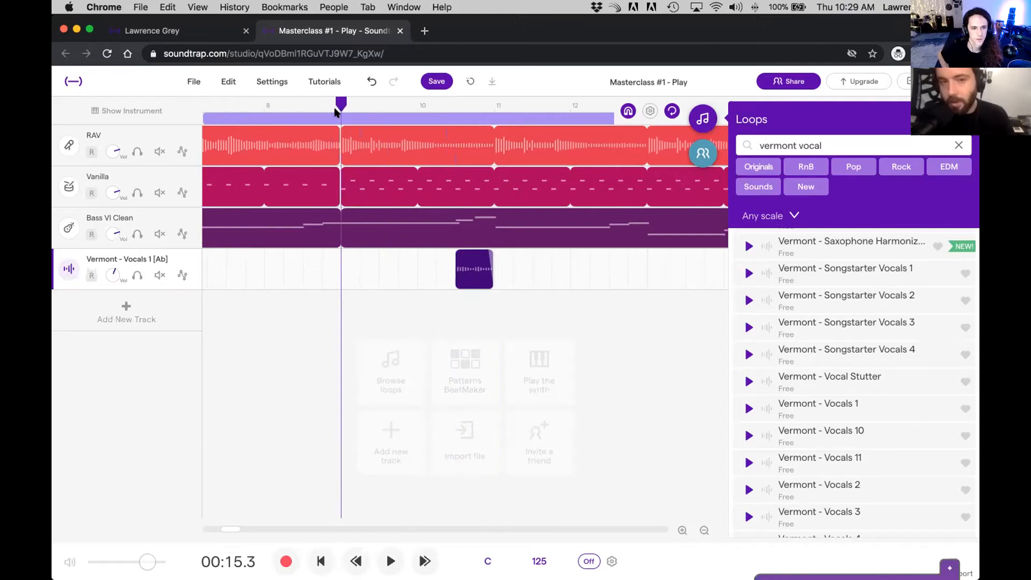
pyautogui.press('space')
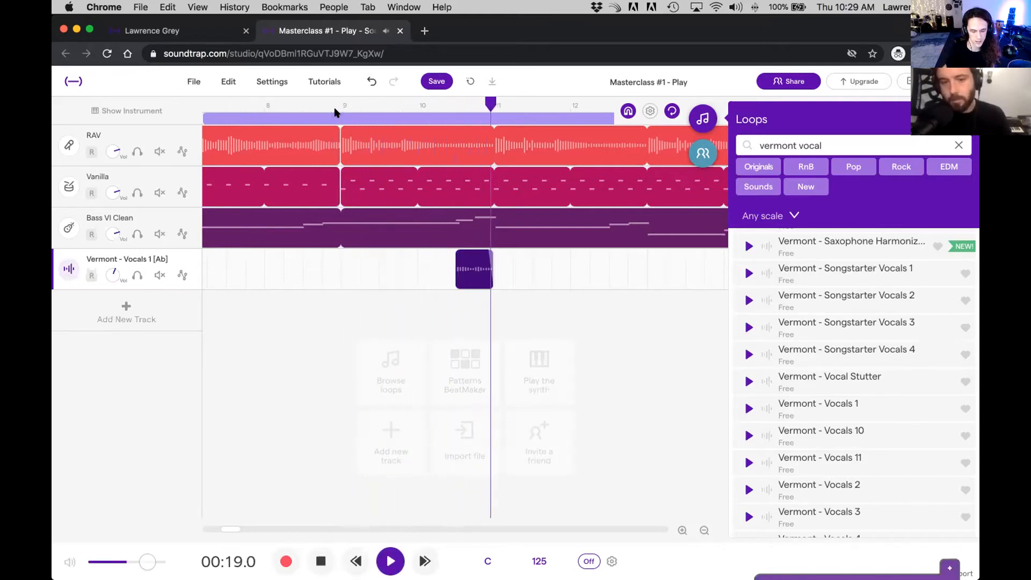
pyautogui.press('space')
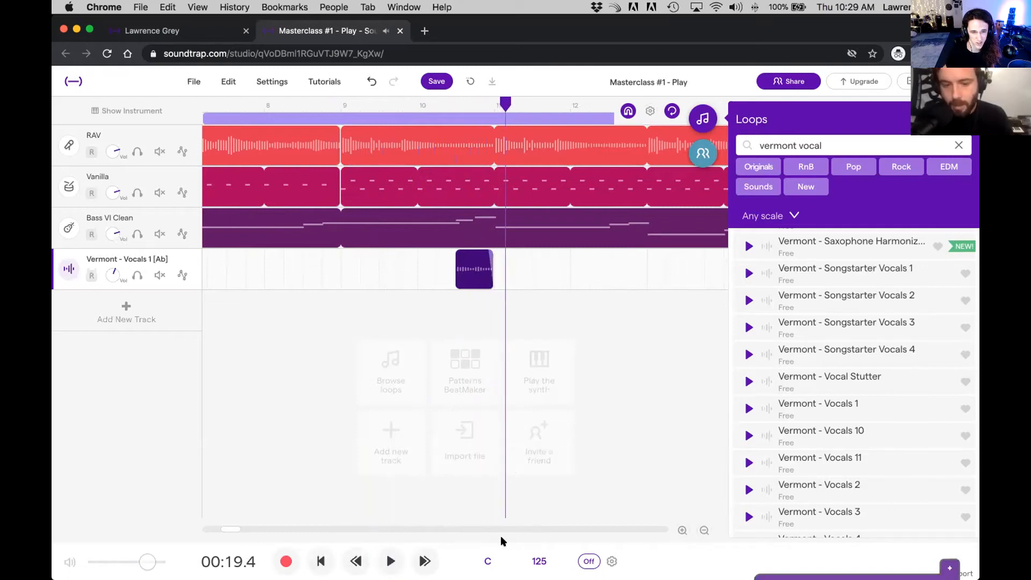
# Step: Set the project key to B♭ major, adjusting the audio to match, and play from bar 9
pyautogui.click(488, 562)
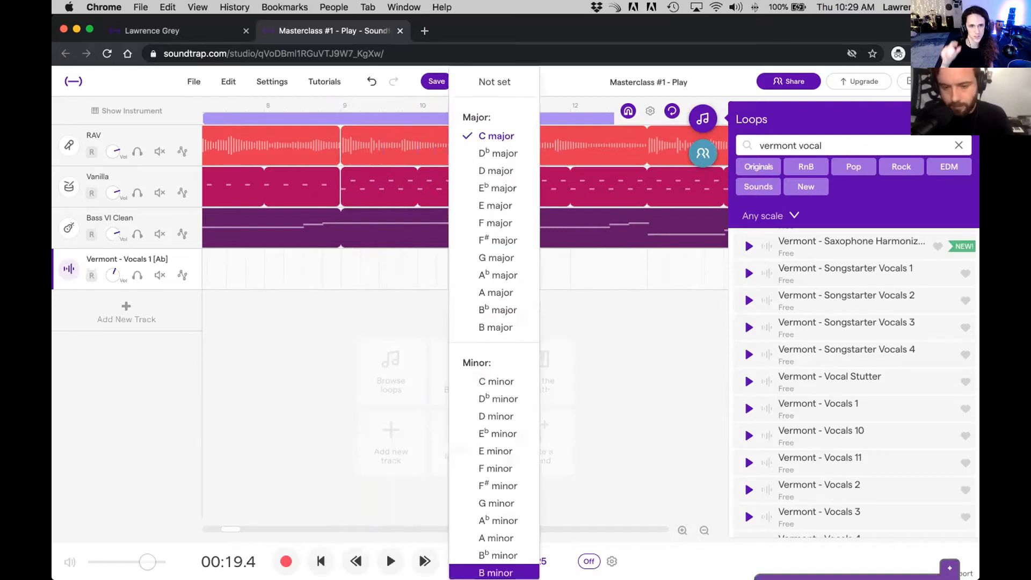
pyautogui.click(493, 312)
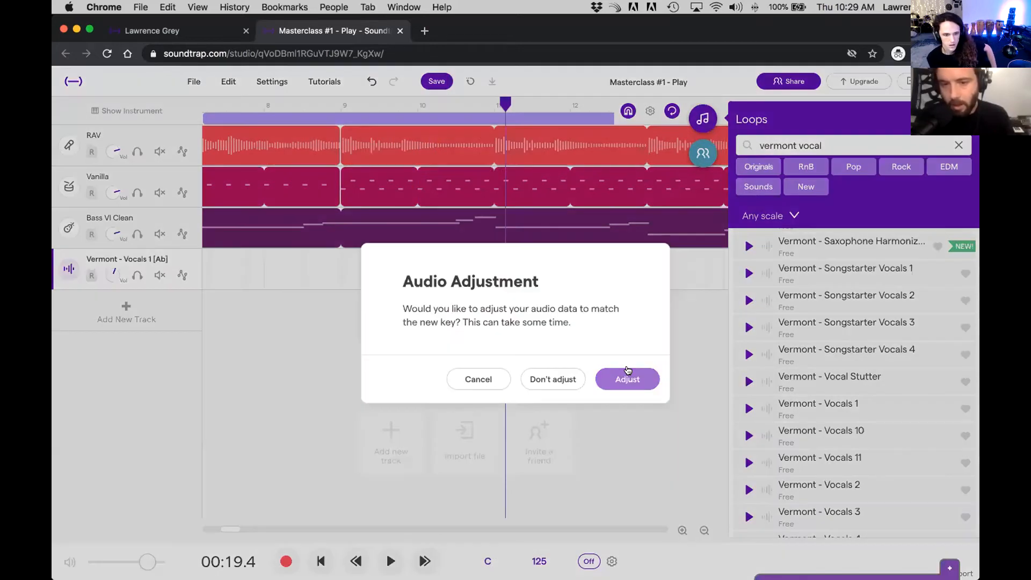
pyautogui.click(627, 370)
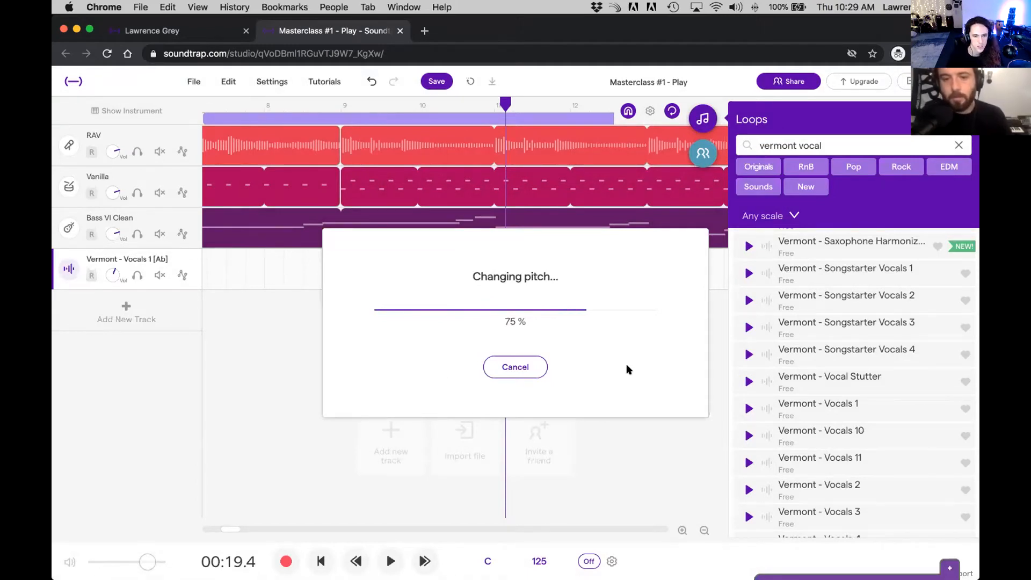
pyautogui.moveTo(502, 100); pyautogui.dragTo(340, 105)
pyautogui.press('space')
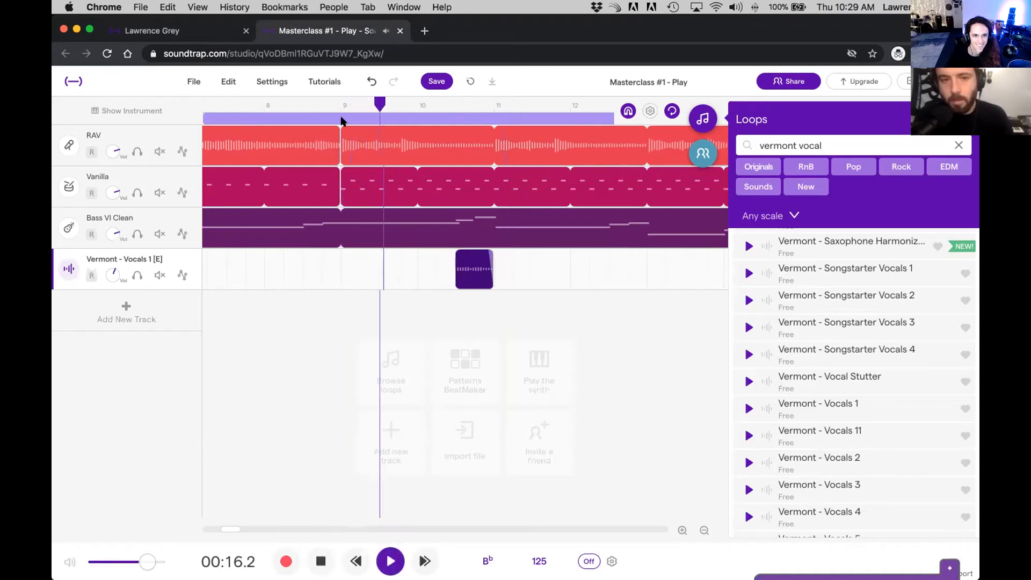
pyautogui.press('space')
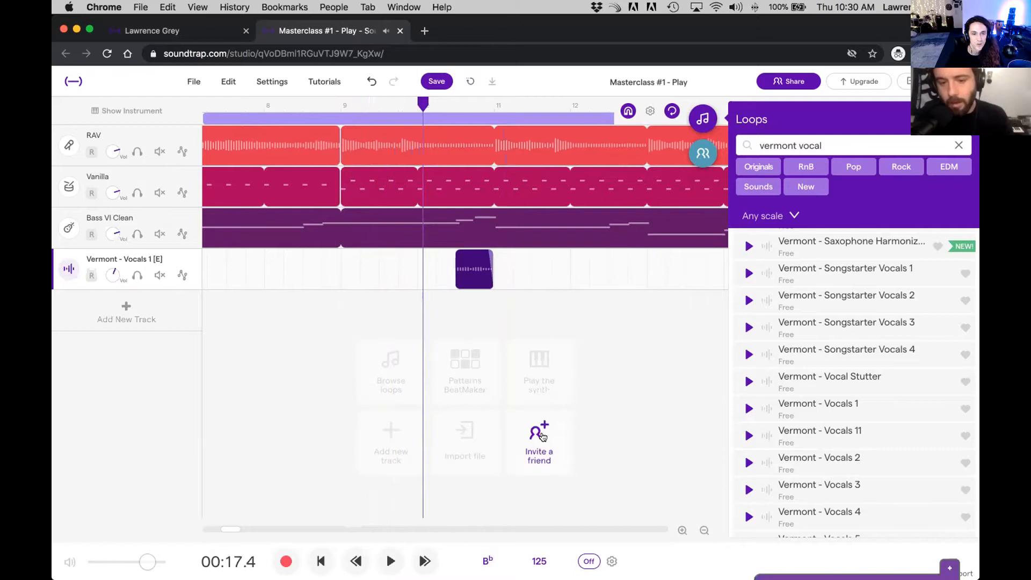
# Step: Return the project key to C major, adjusting the audio to match
pyautogui.click(487, 562)
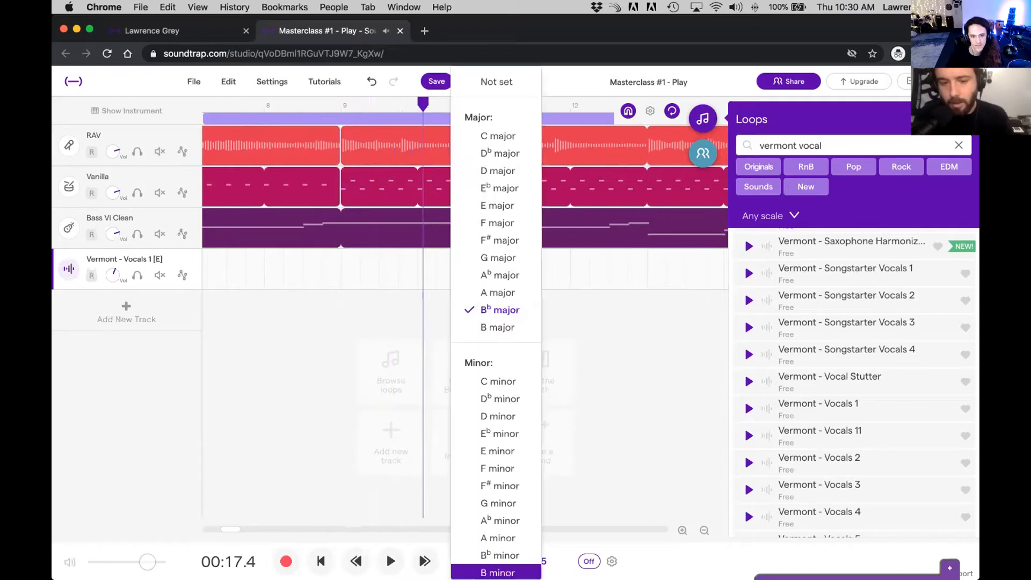
pyautogui.click(619, 506)
pyautogui.press('super+z')
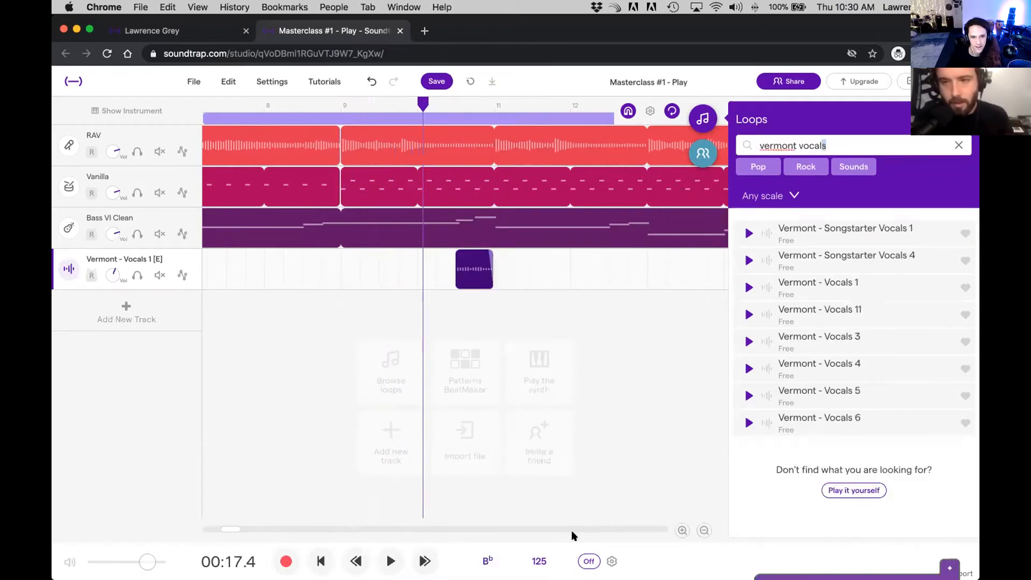
pyautogui.click(488, 557)
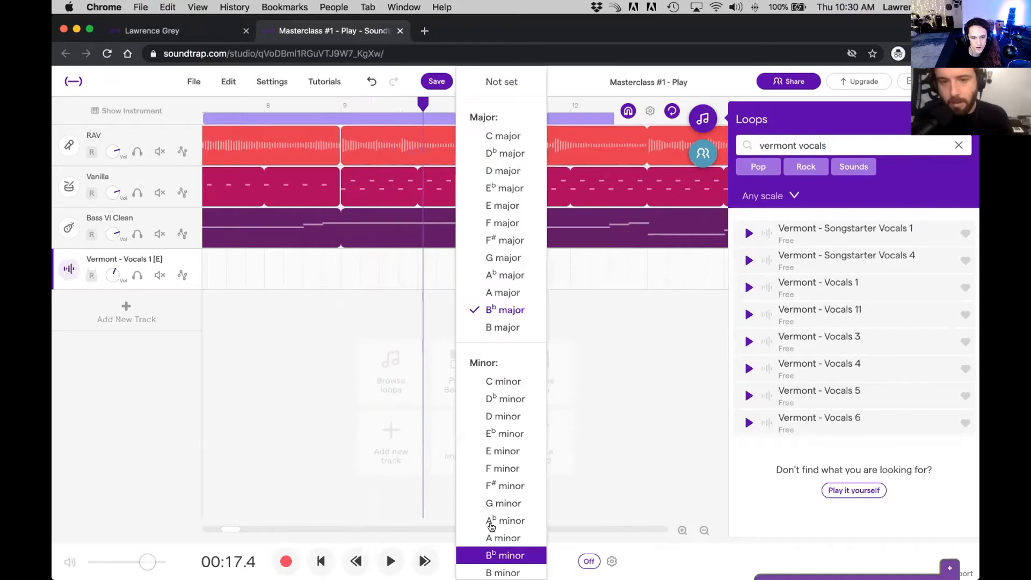
pyautogui.click(504, 137)
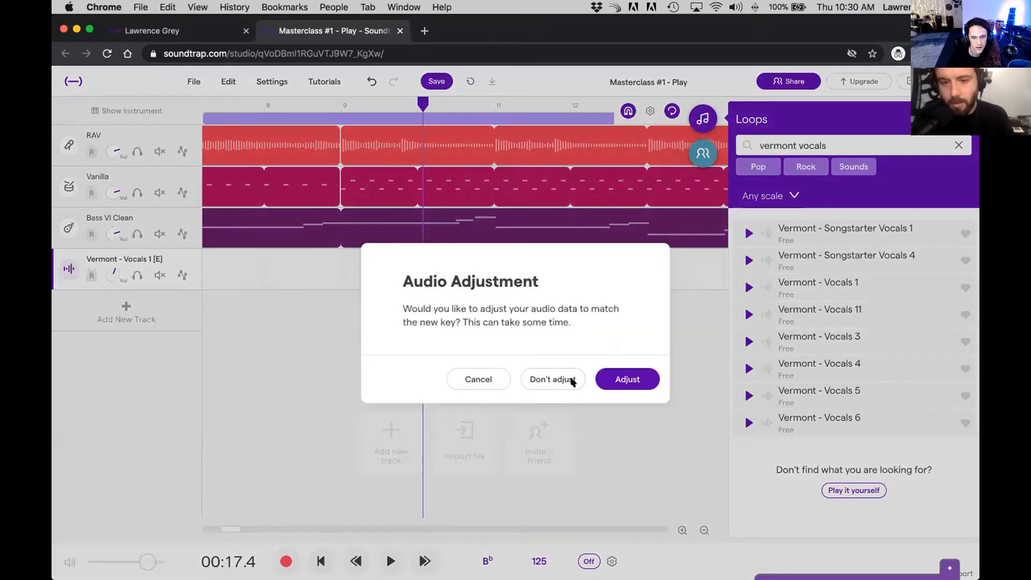
pyautogui.click(619, 380)
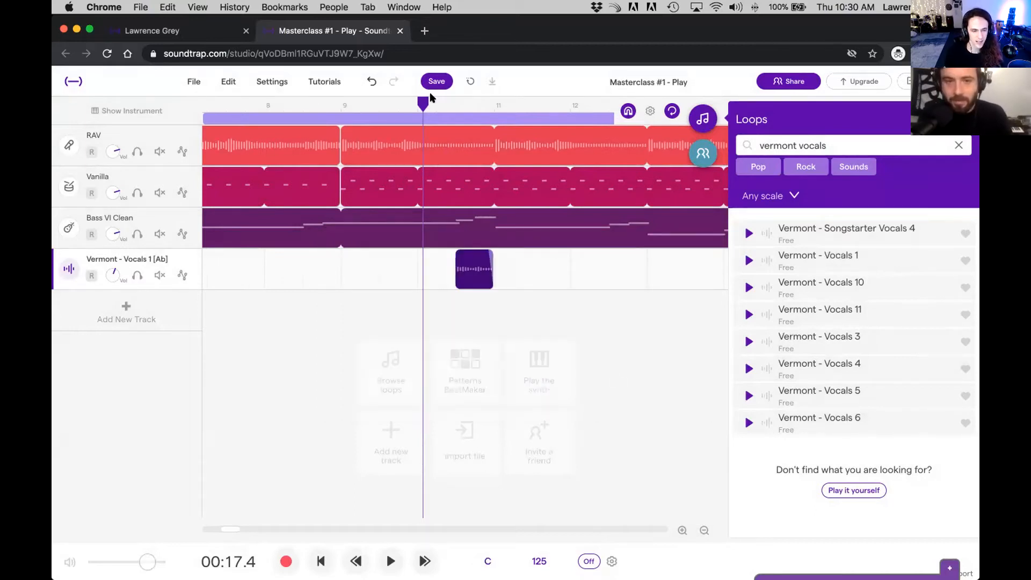
# Step: Play the song from bar 9 and check the options available for the vocal region
pyautogui.moveTo(416, 102); pyautogui.dragTo(342, 104)
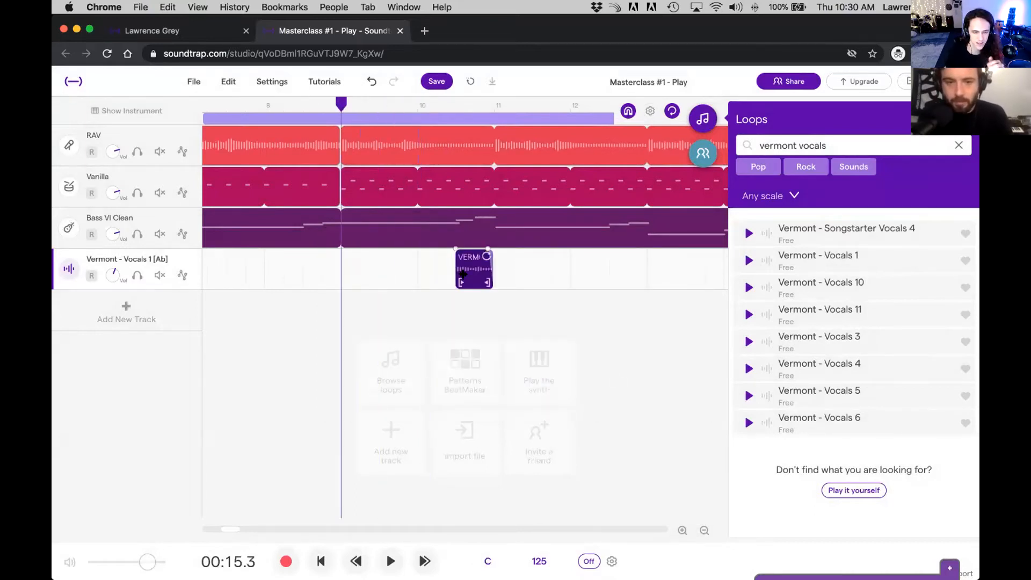
pyautogui.press('space')
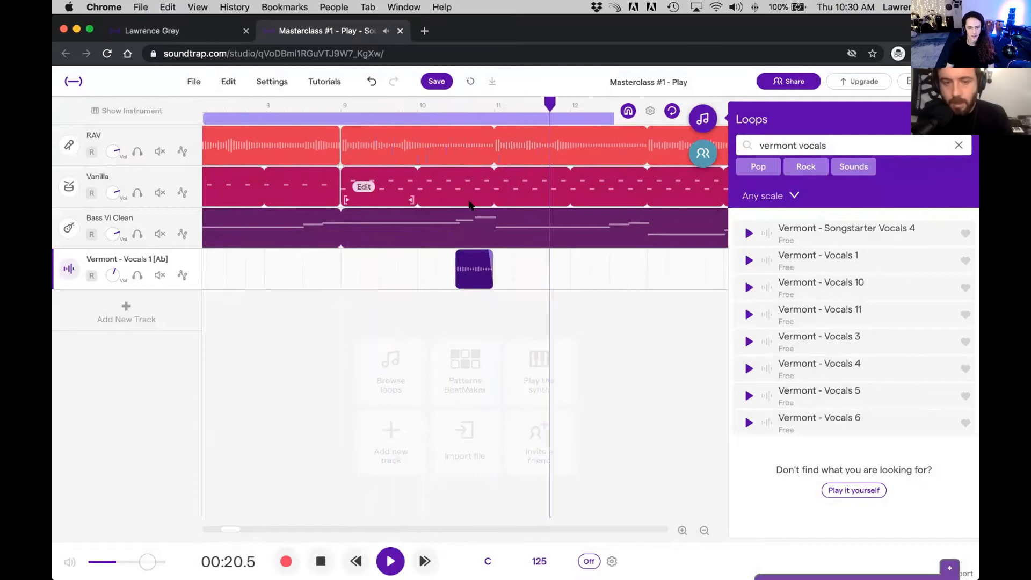
pyautogui.press('space')
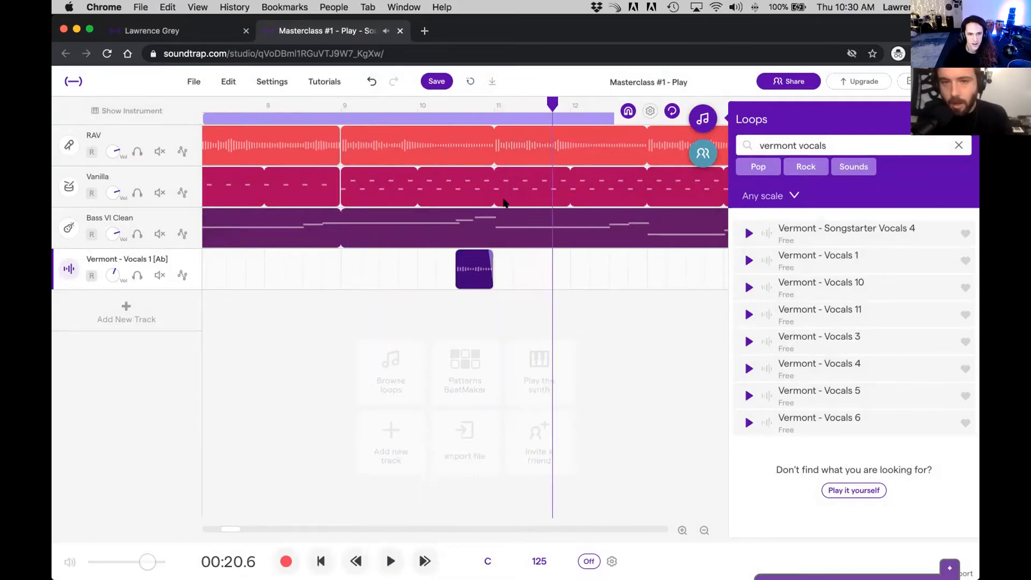
pyautogui.rightClick(477, 283)
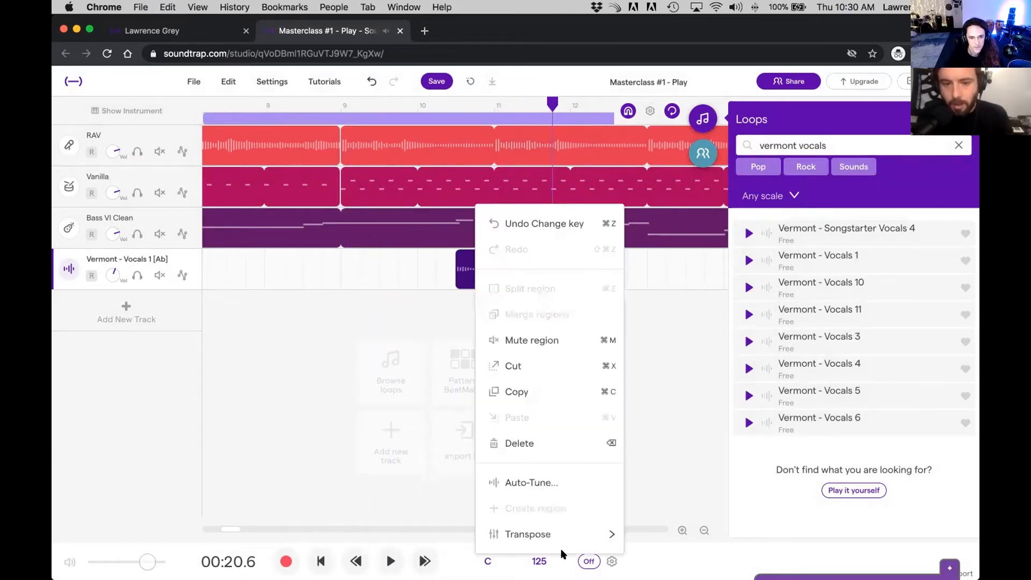
pyautogui.moveTo(545, 532)
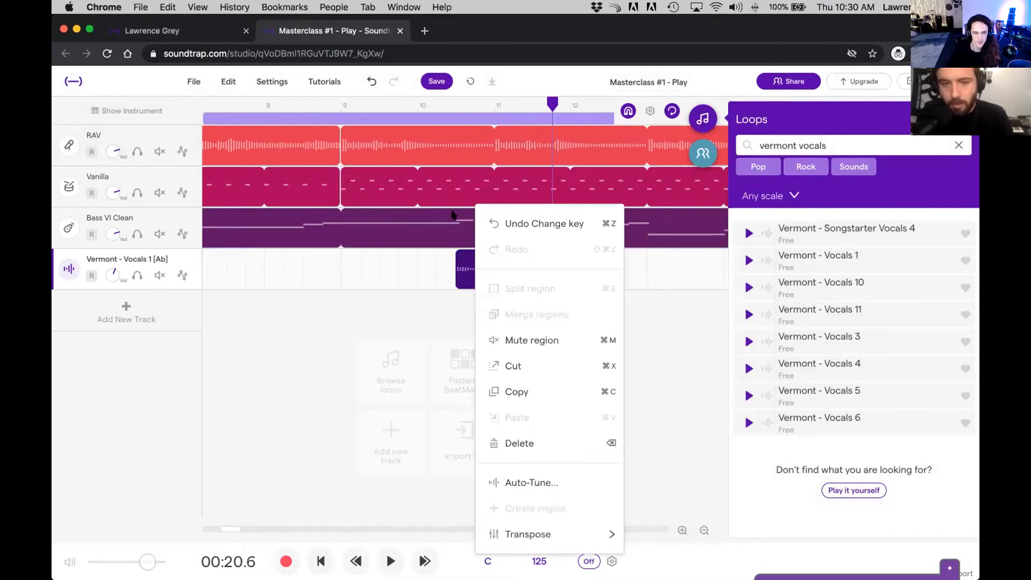
pyautogui.click(401, 288)
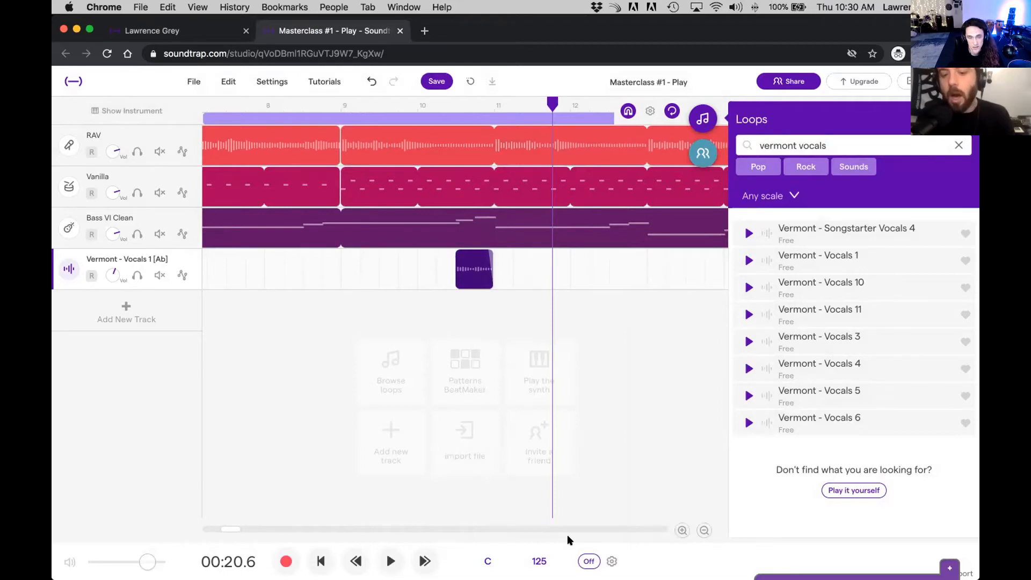
# Step: Set the project key to B♭ major without adjusting the audio and play from bar 9
pyautogui.click(488, 560)
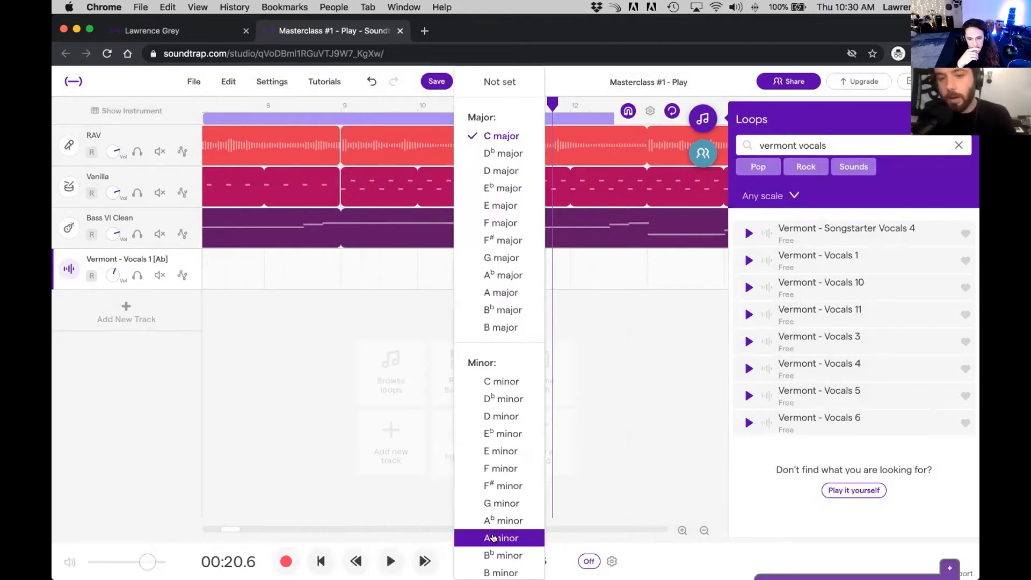
pyautogui.click(503, 309)
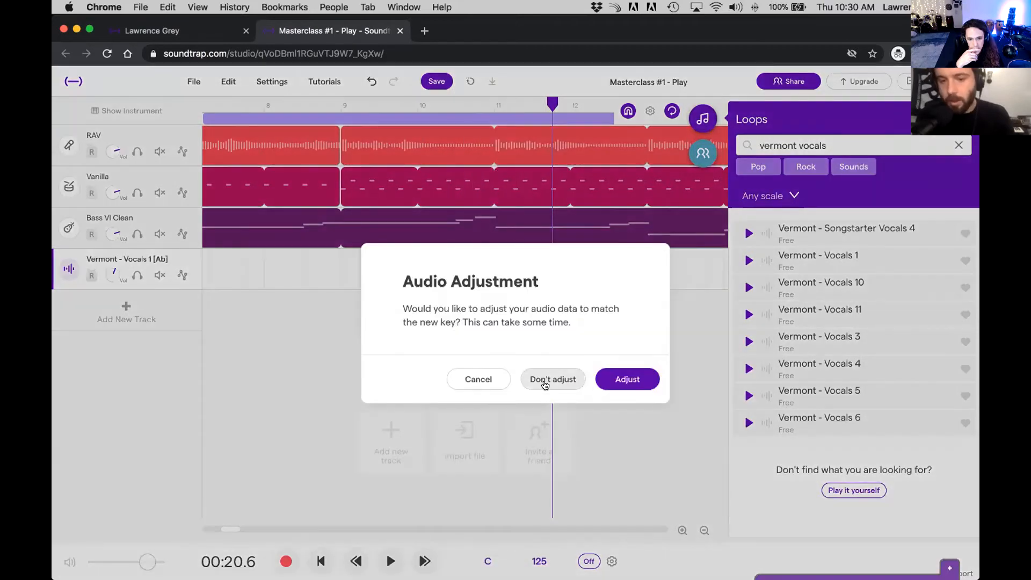
pyautogui.click(544, 382)
pyautogui.moveTo(548, 103); pyautogui.dragTo(344, 115)
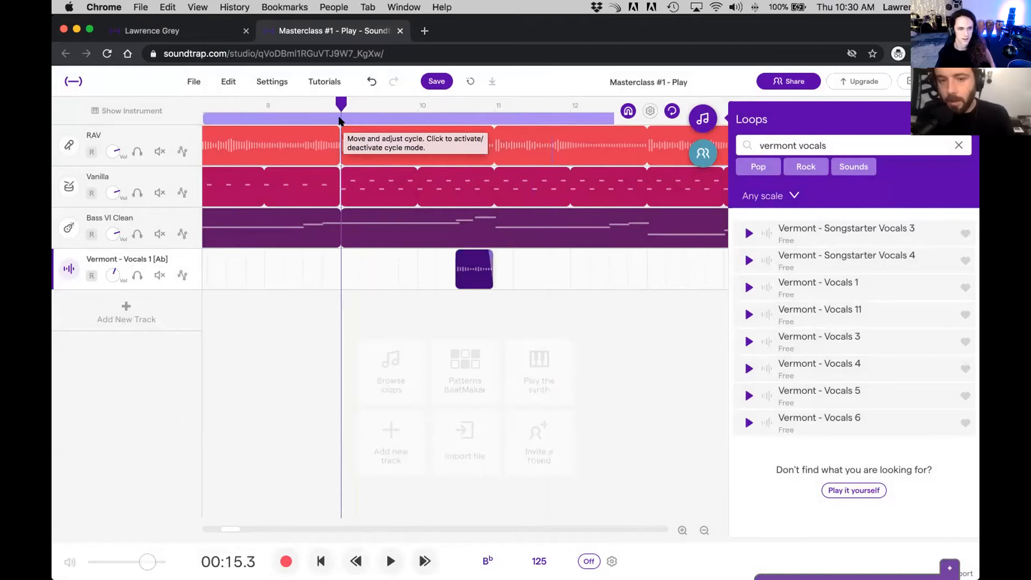
pyautogui.press('space')
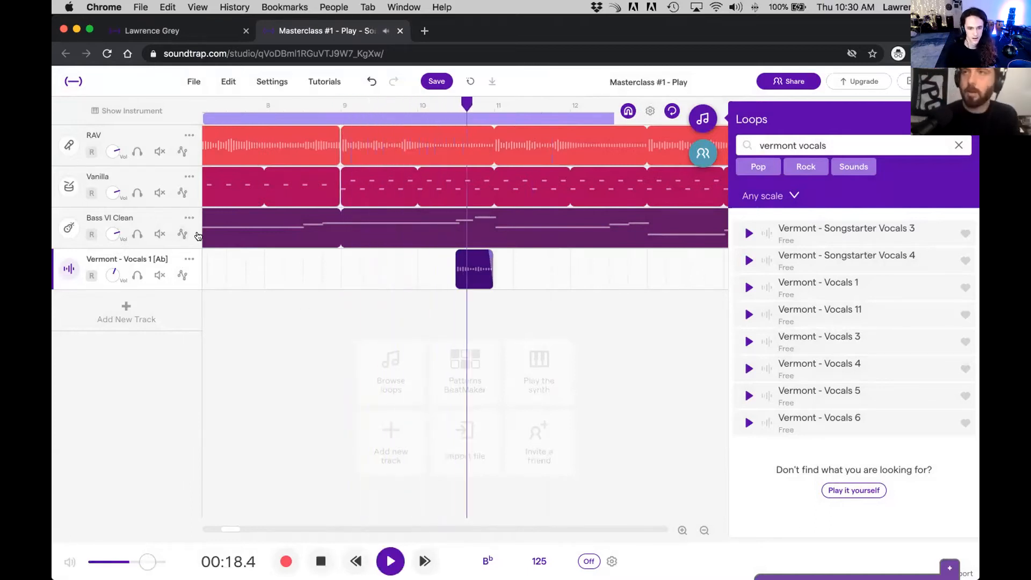
pyautogui.press('space')
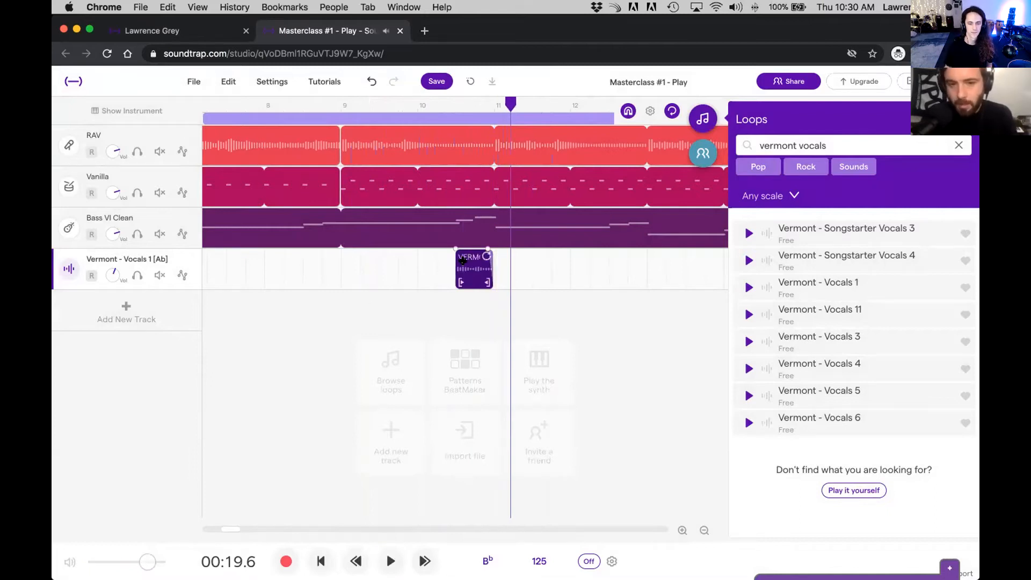
# Step: Move the vocal region to start at bar 10 and play the song from bar 9
pyautogui.moveTo(470, 273); pyautogui.dragTo(433, 272)
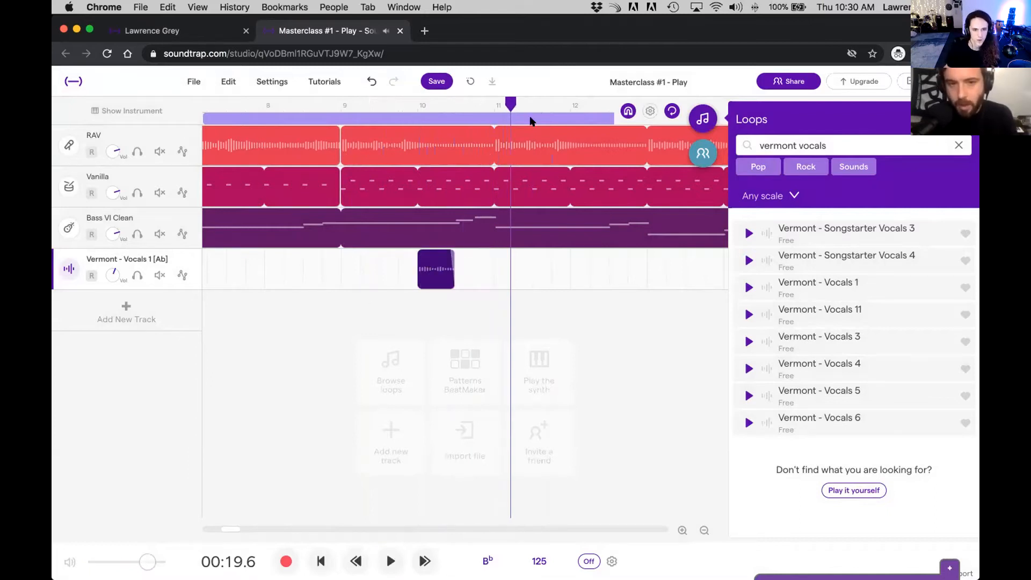
pyautogui.click(335, 102)
pyautogui.press('space')
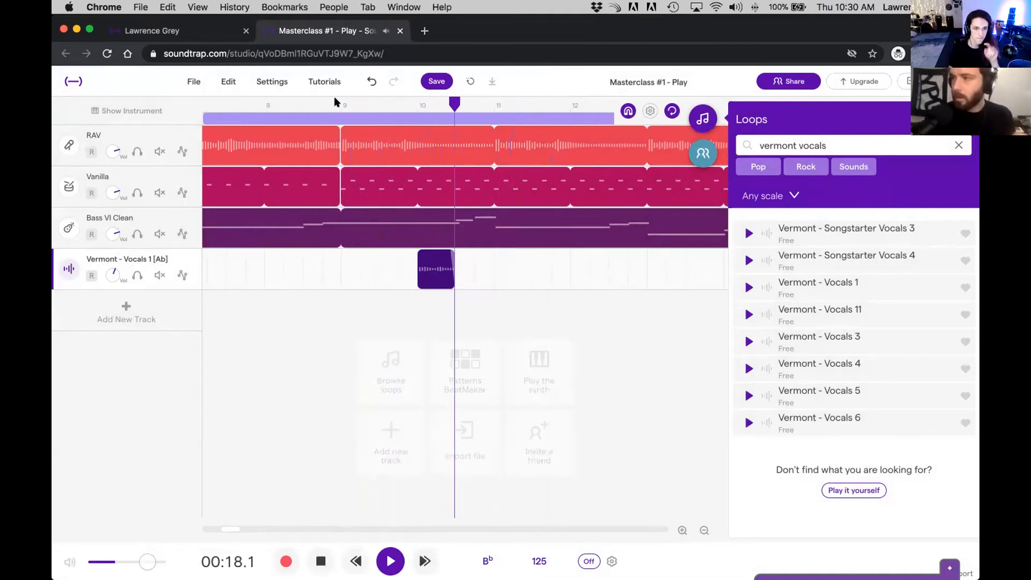
pyautogui.press('space')
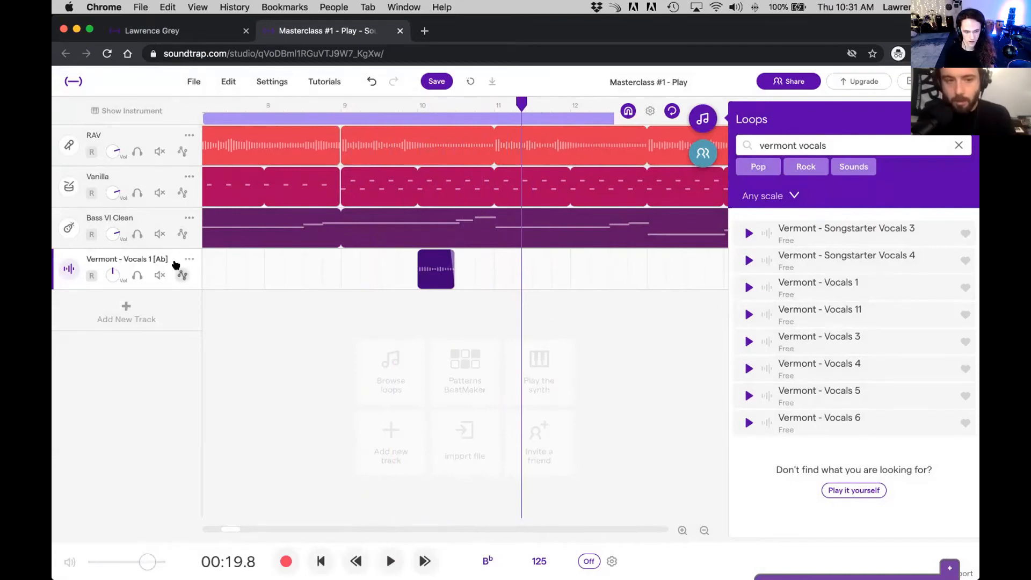
# Step: Increase the reverb on the Vermont vocal track and play the song from bar 9
pyautogui.click(114, 112)
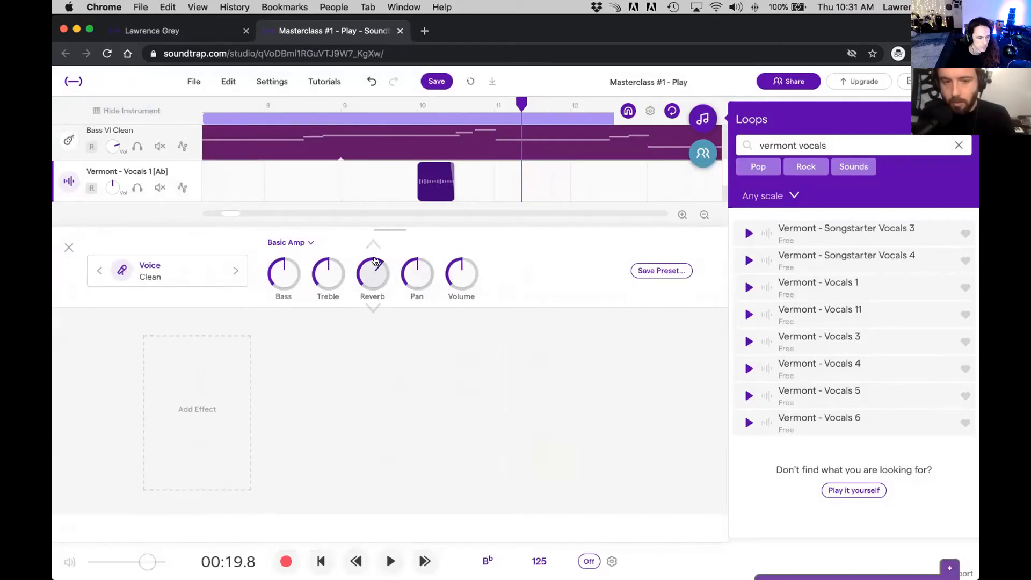
pyautogui.moveTo(519, 106); pyautogui.dragTo(341, 105)
pyautogui.press('space')
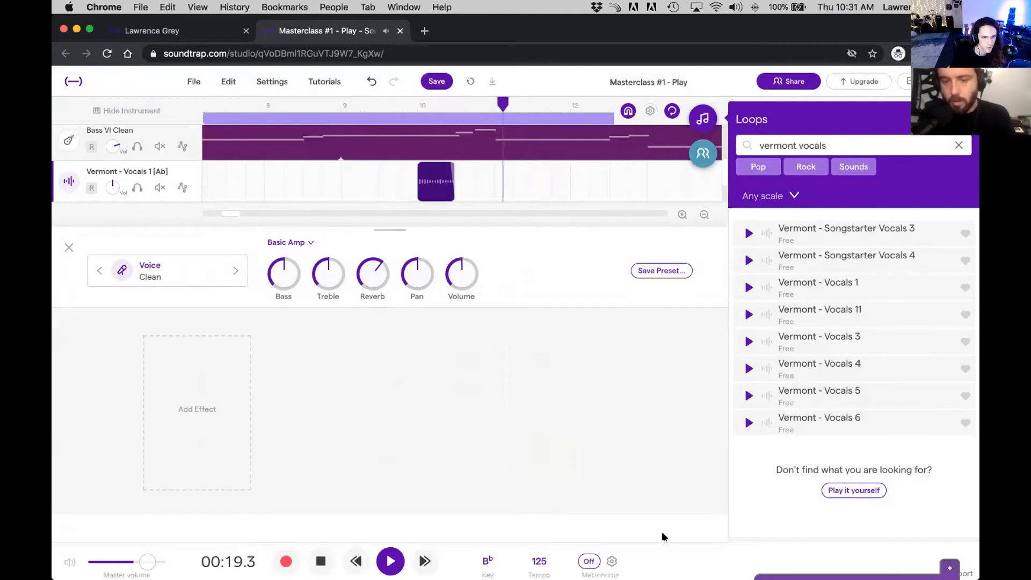
pyautogui.press('space')
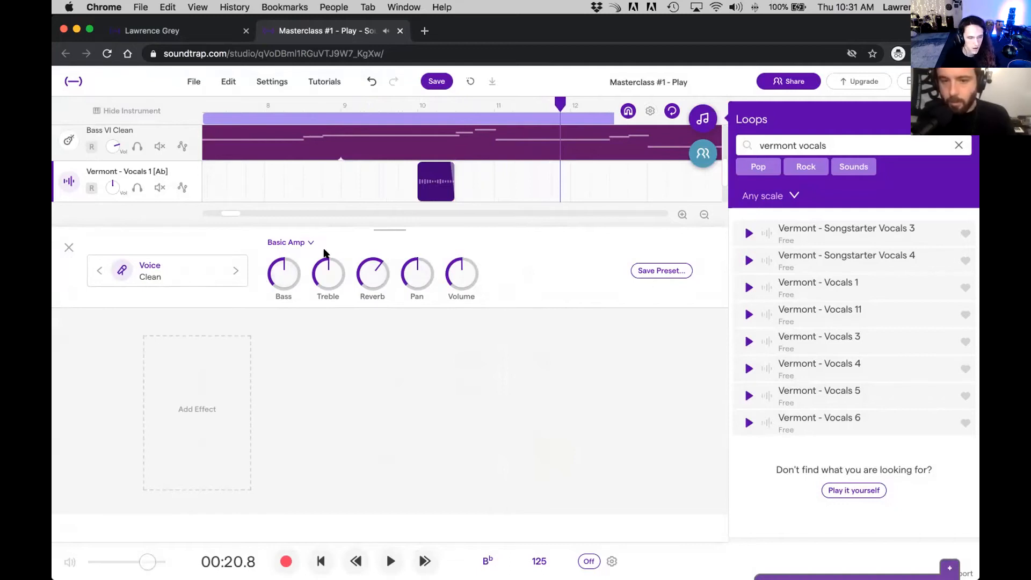
# Step: Hide the loop library, add a Delay effect to the Vermont vocal track and save the project
pyautogui.click(694, 122)
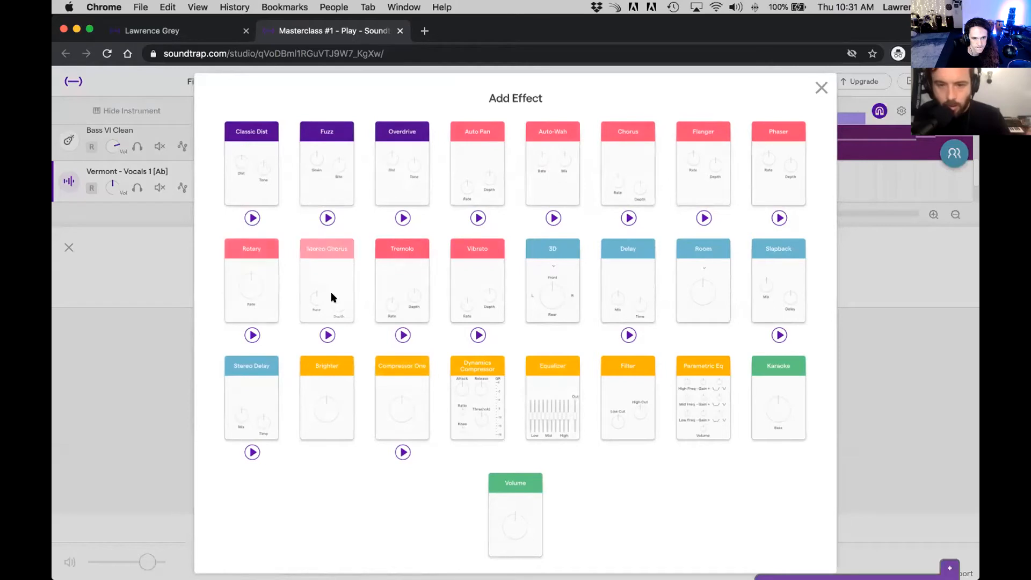
pyautogui.click(632, 290)
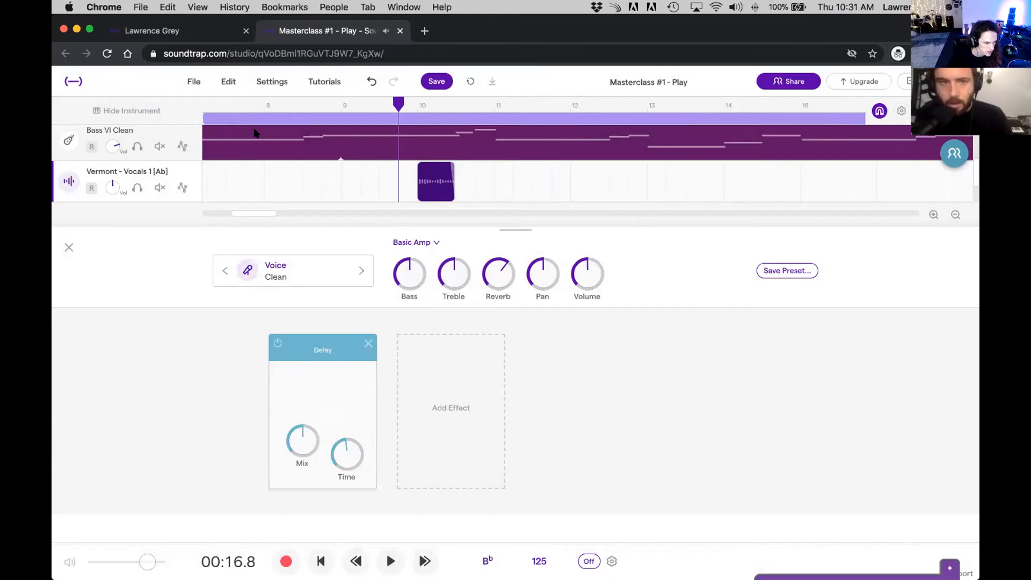
pyautogui.click(192, 82)
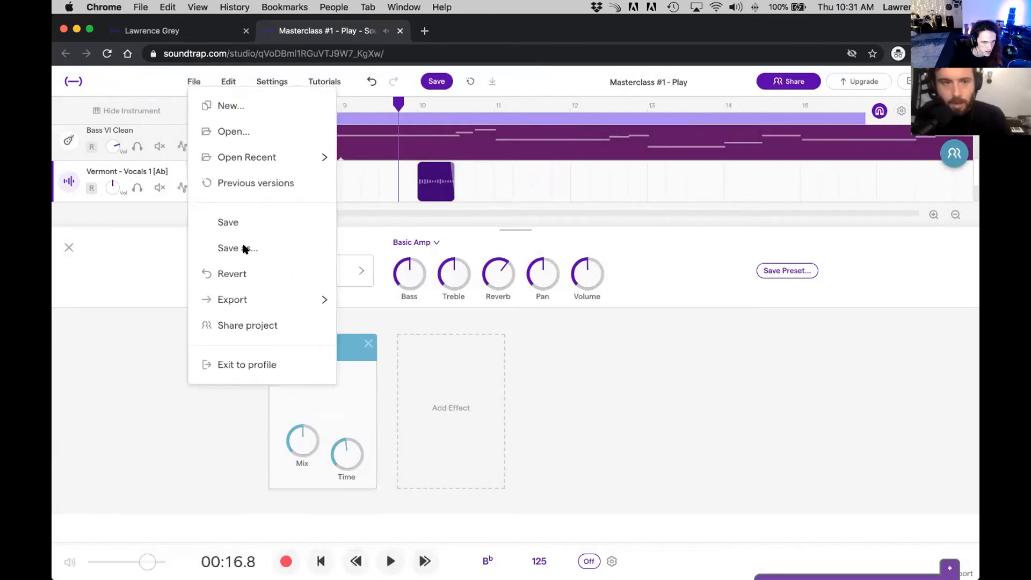
pyautogui.click(231, 219)
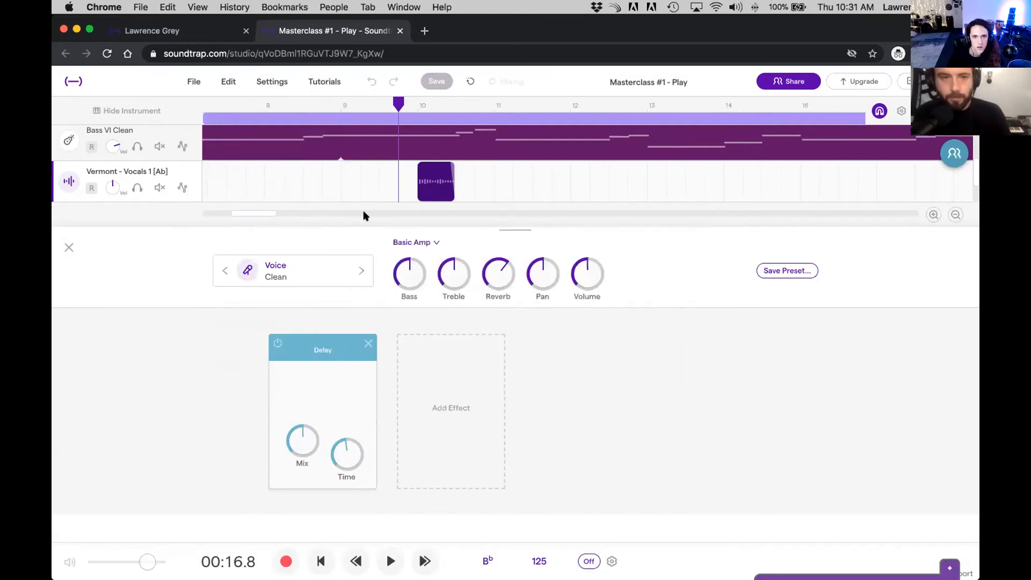
# Step: Raise the Mix of the vocal track's Delay effect, comparing playback from bar 9 and bar 10
pyautogui.moveTo(396, 106); pyautogui.dragTo(342, 109)
pyautogui.press('space')
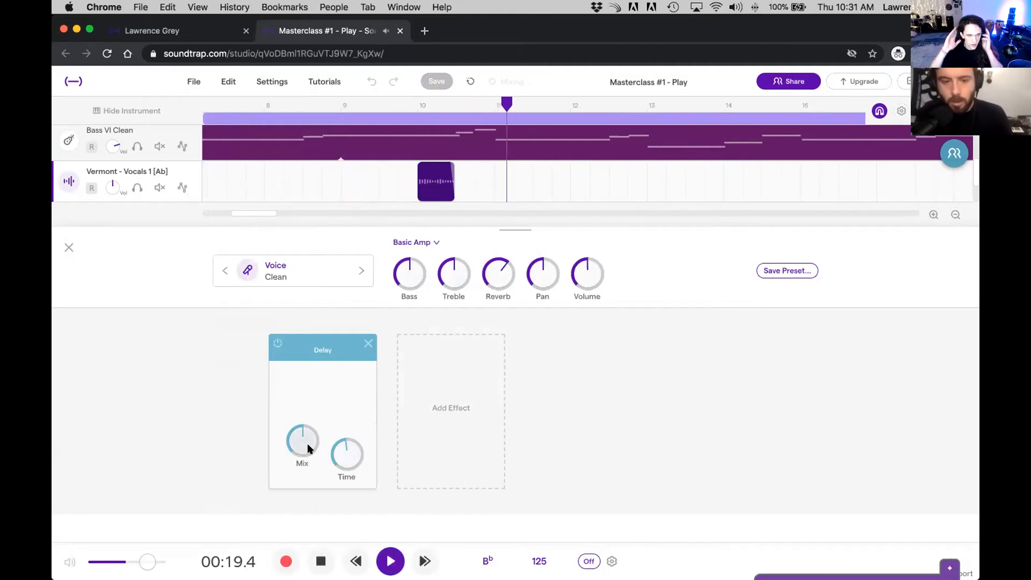
pyautogui.press('space')
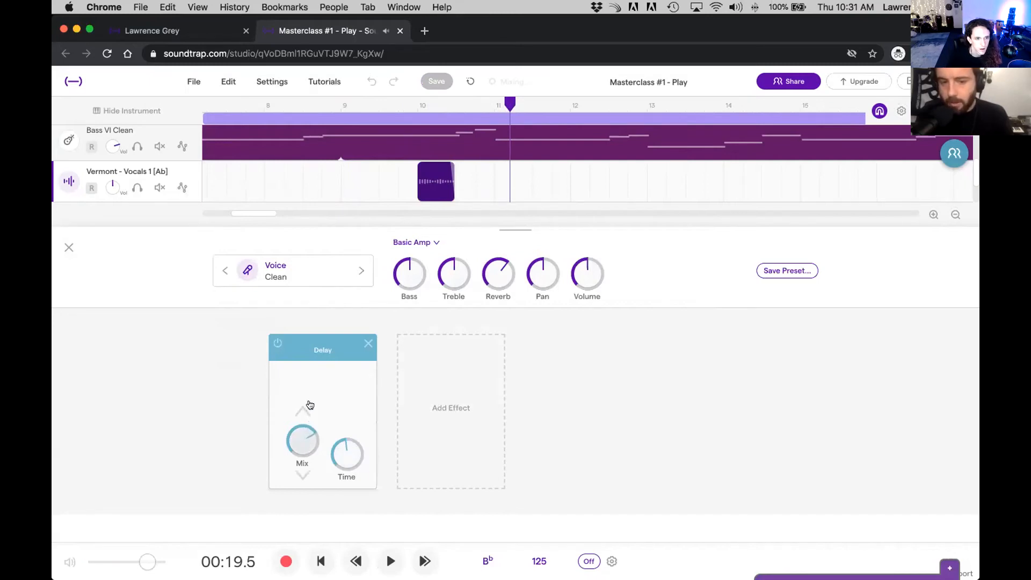
pyautogui.moveTo(508, 105); pyautogui.dragTo(417, 109)
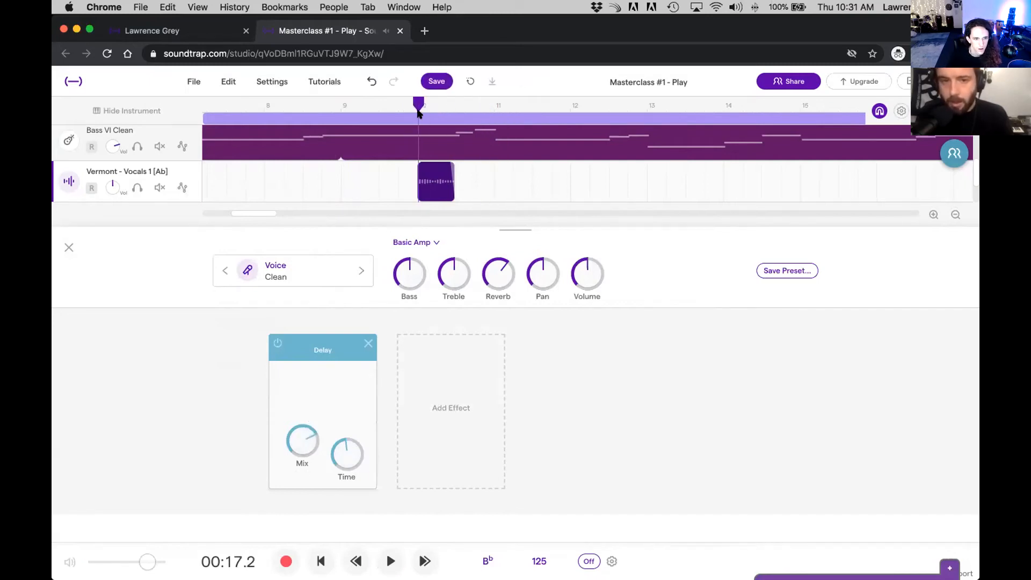
pyautogui.press('space')
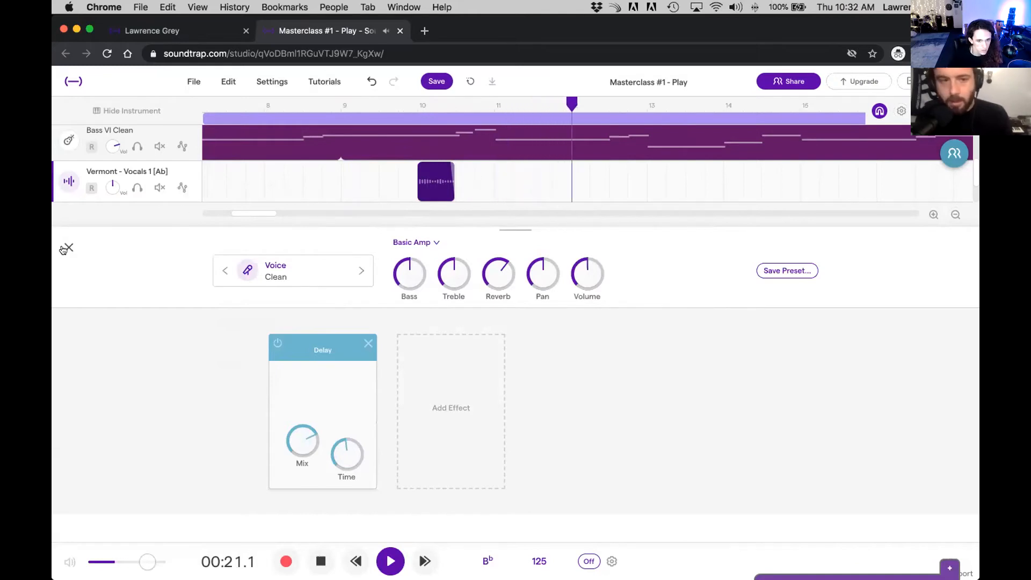
# Step: Close the vocal track's instrument settings and place copies of the Vermont vocal region at bars 12 and 14
pyautogui.click(68, 247)
pyautogui.press('space')
pyautogui.click(420, 112)
pyautogui.moveTo(420, 112); pyautogui.dragTo(338, 119)
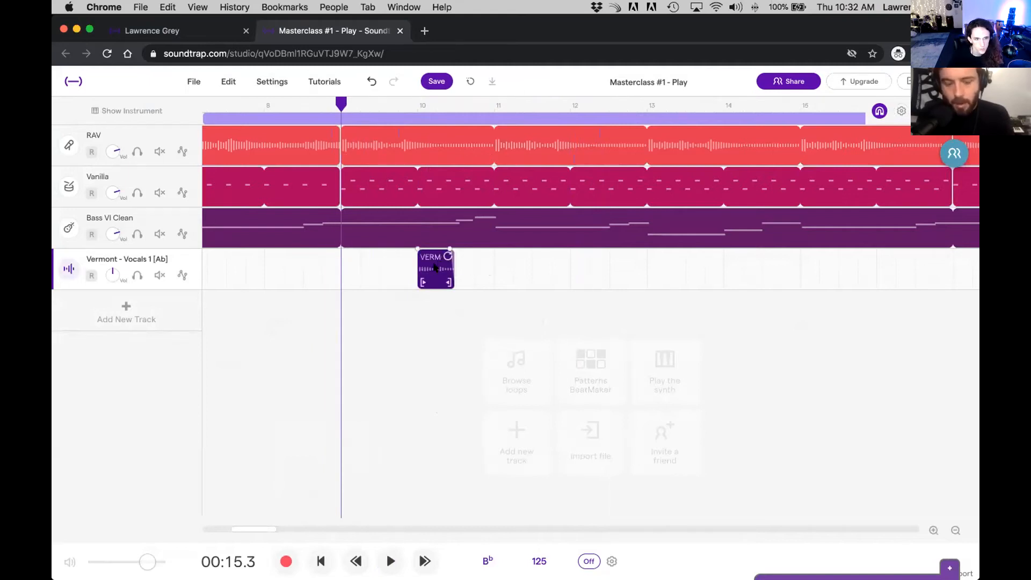
pyautogui.moveTo(520, 263); pyautogui.dragTo(716, 264)
pyautogui.click(694, 267)
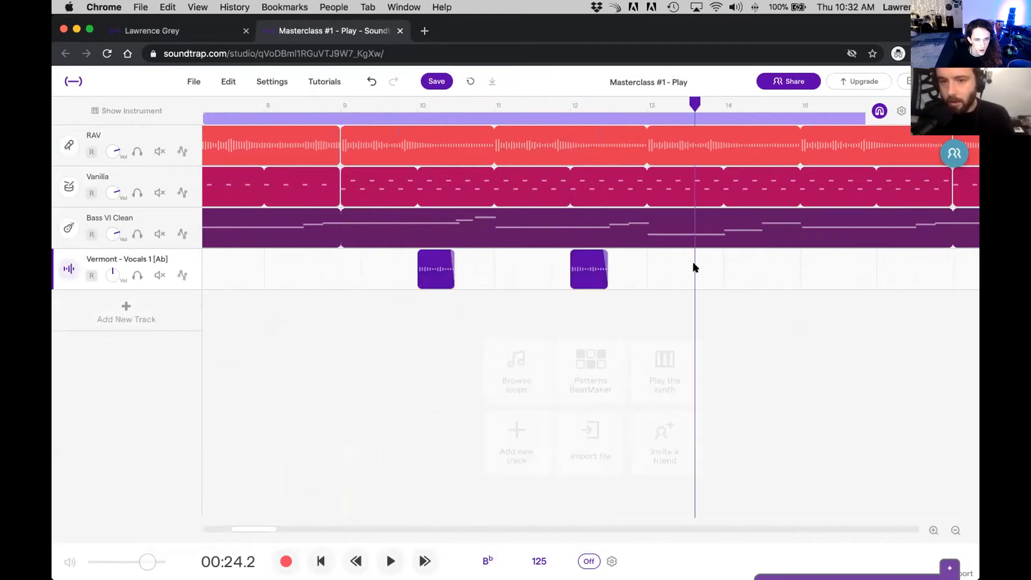
pyautogui.moveTo(584, 268); pyautogui.dragTo(738, 262)
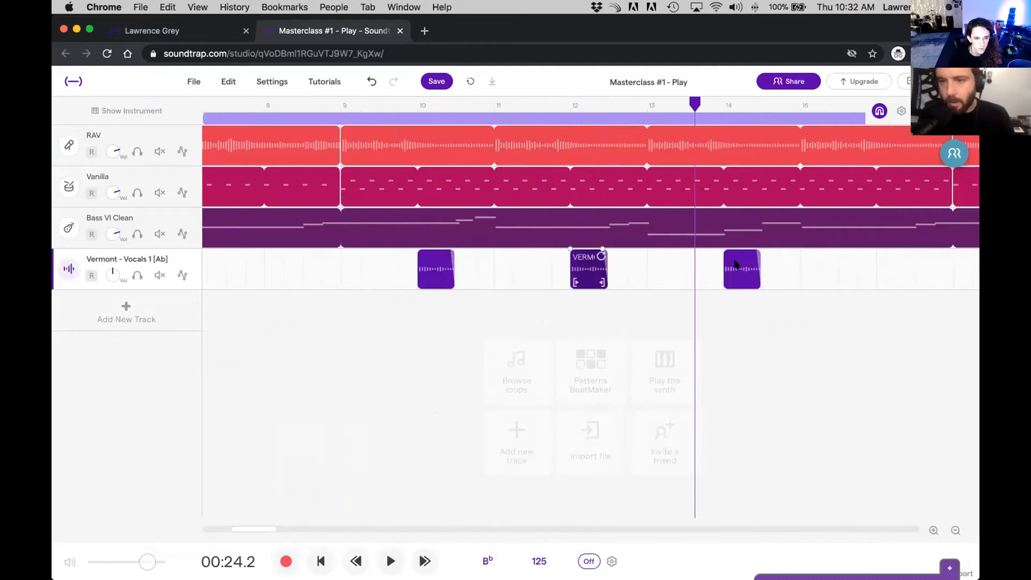
# Step: Play the song from bar 9 to check the repeated vocal regions
pyautogui.hscroll(5, 734, 263)
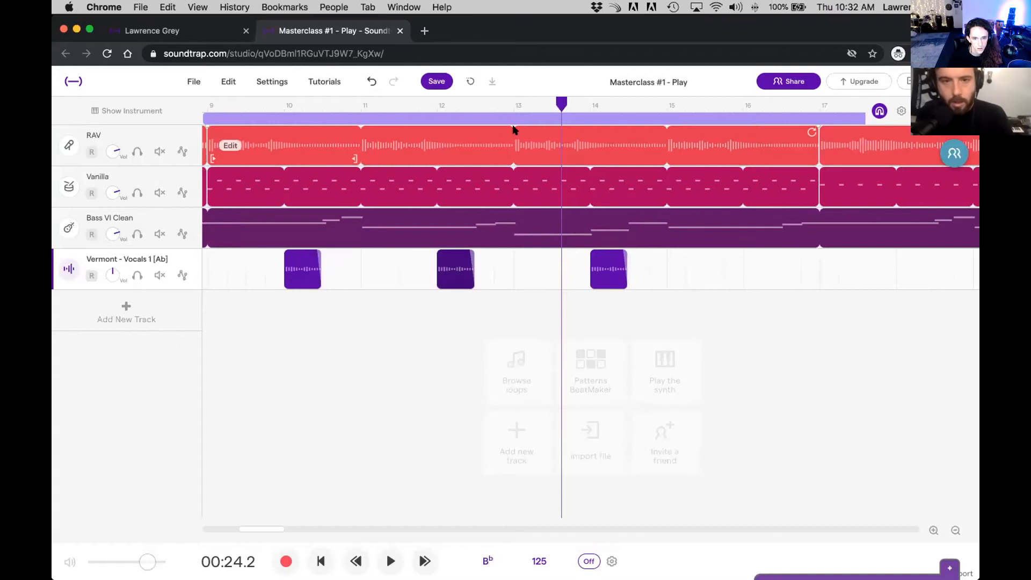
pyautogui.moveTo(530, 102)
pyautogui.mouseDown()
pyautogui.moveTo(226, 156)
pyautogui.moveTo(582, 109)
pyautogui.moveTo(524, 112)
pyautogui.mouseUp()
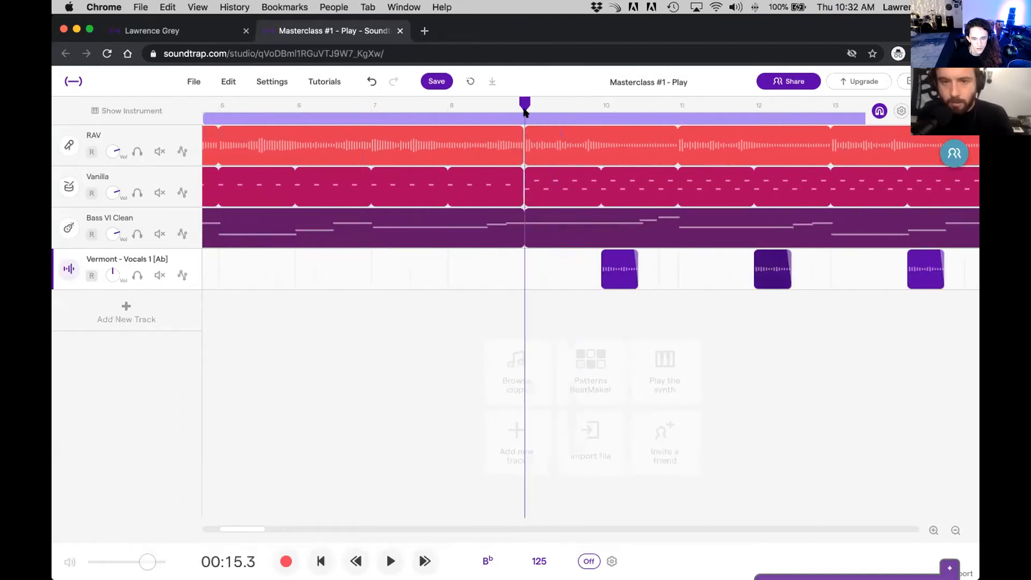
pyautogui.press('space')
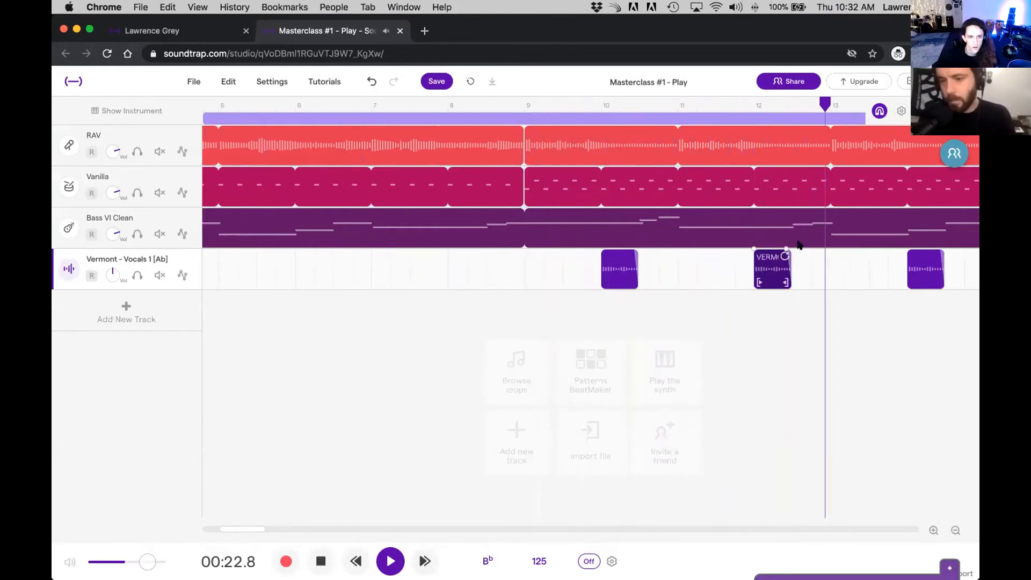
pyautogui.press('space')
# Step: Extend the vocal region at bar 12 to end at bar 13 and play the song from bar 12
pyautogui.moveTo(791, 278); pyautogui.dragTo(828, 278)
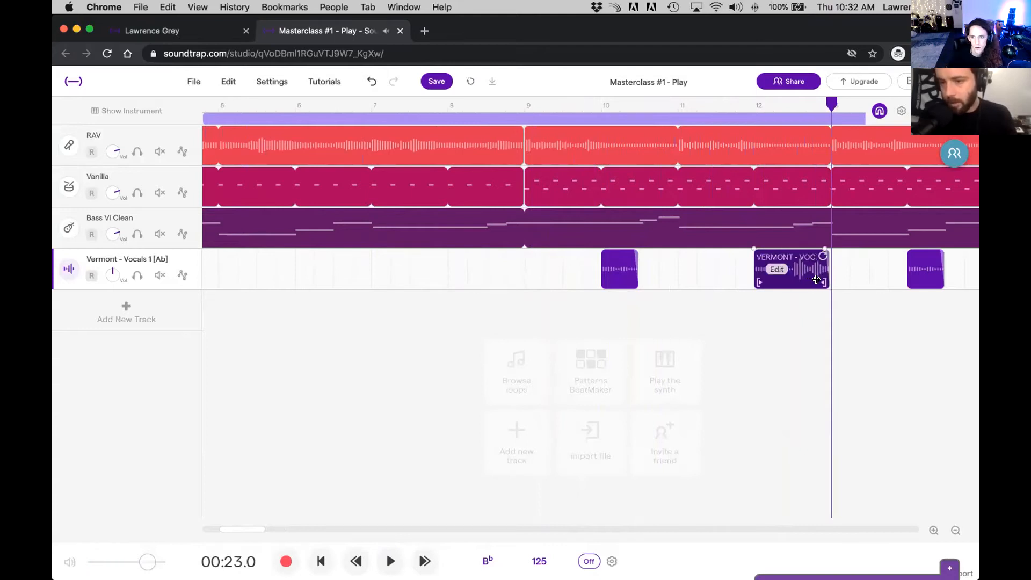
pyautogui.moveTo(824, 100); pyautogui.dragTo(755, 110)
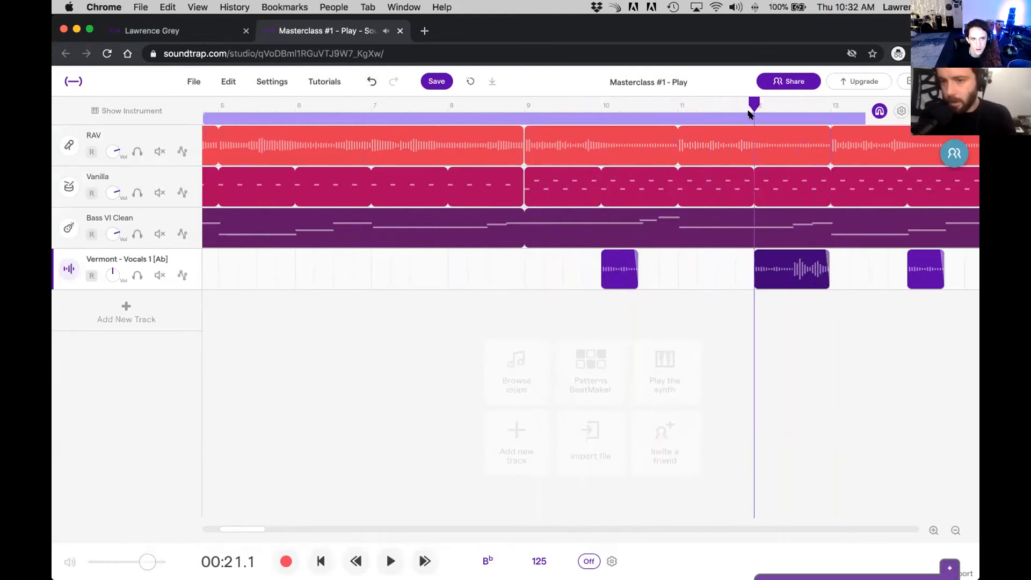
pyautogui.press('space')
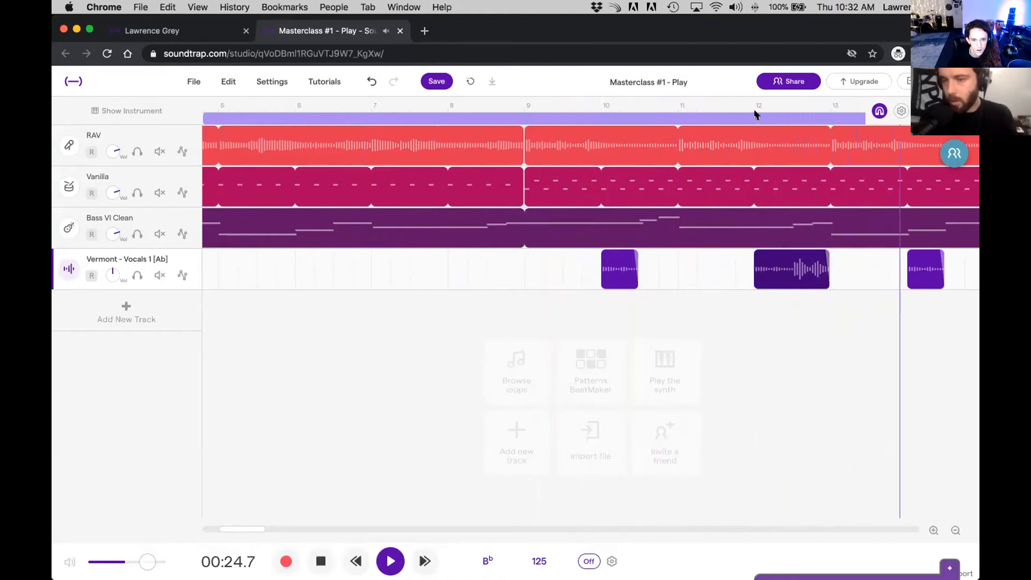
pyautogui.moveTo(552, 215)
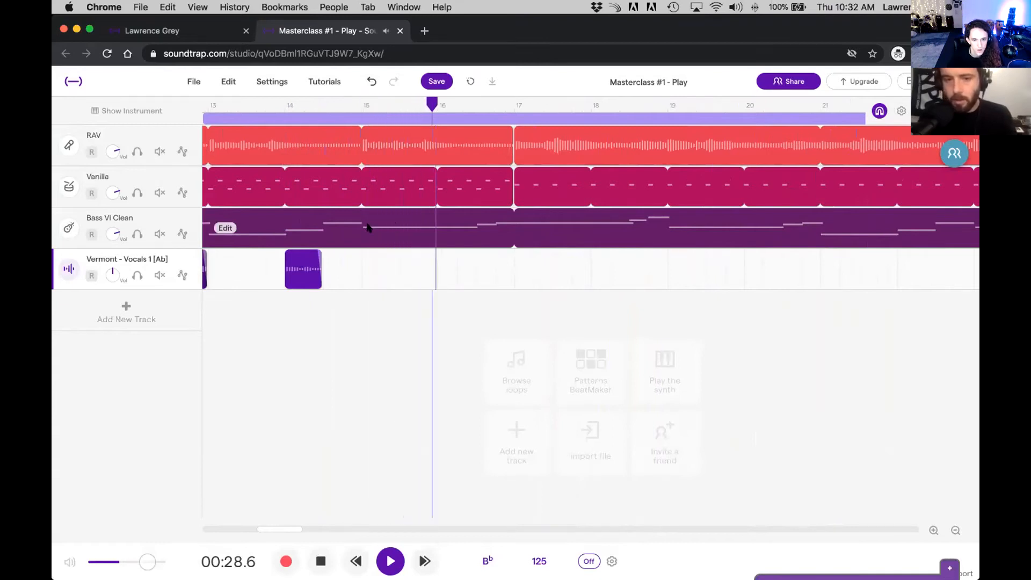
pyautogui.press('space')
# Step: Place a copy of the extended bar 12 vocal region at bar 16
pyautogui.hscroll(-3, 490, 235)
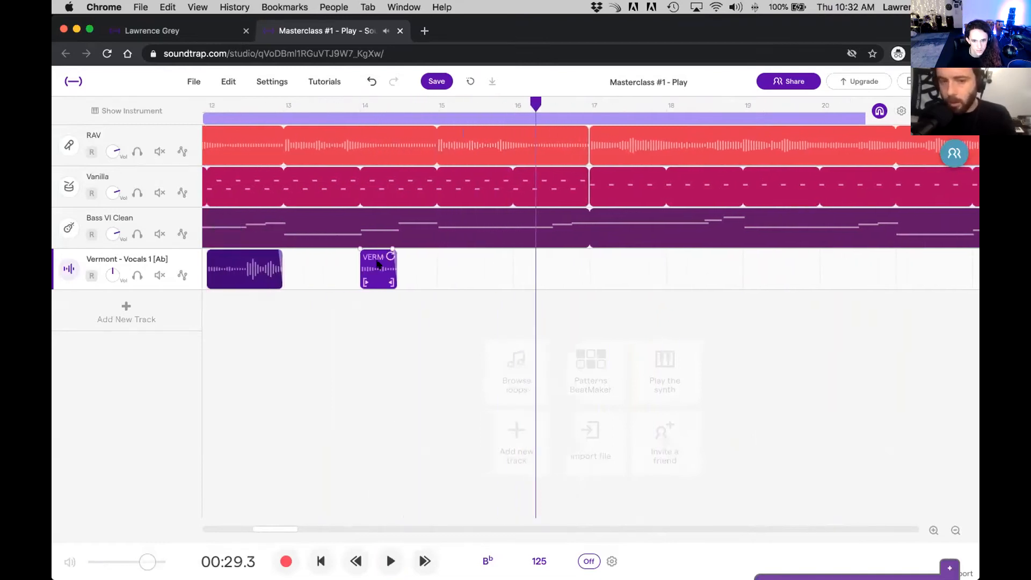
pyautogui.hotkey('ctrl', 'c')
pyautogui.hotkey('ctrl', 'v')
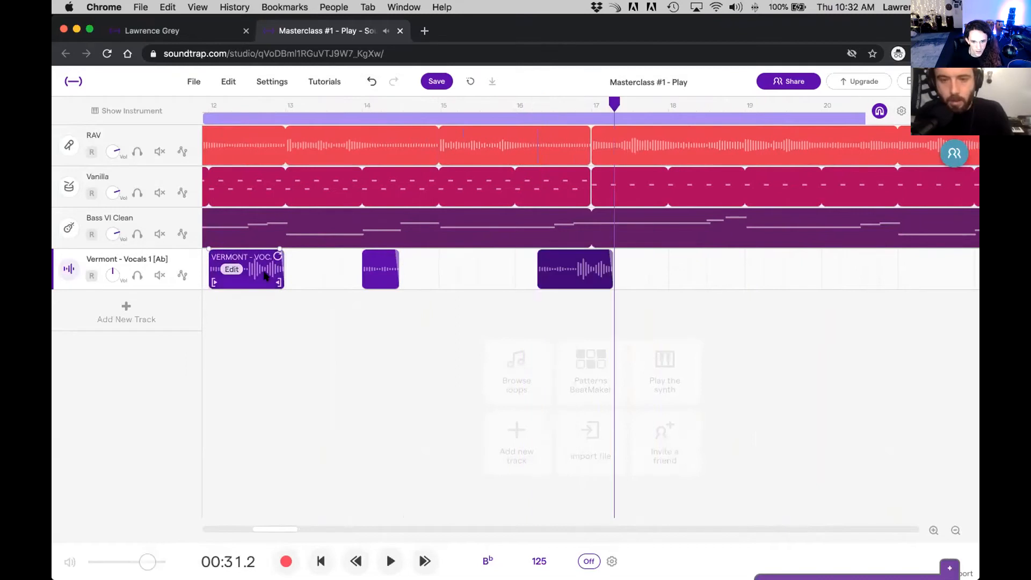
pyautogui.moveTo(580, 263); pyautogui.dragTo(560, 276)
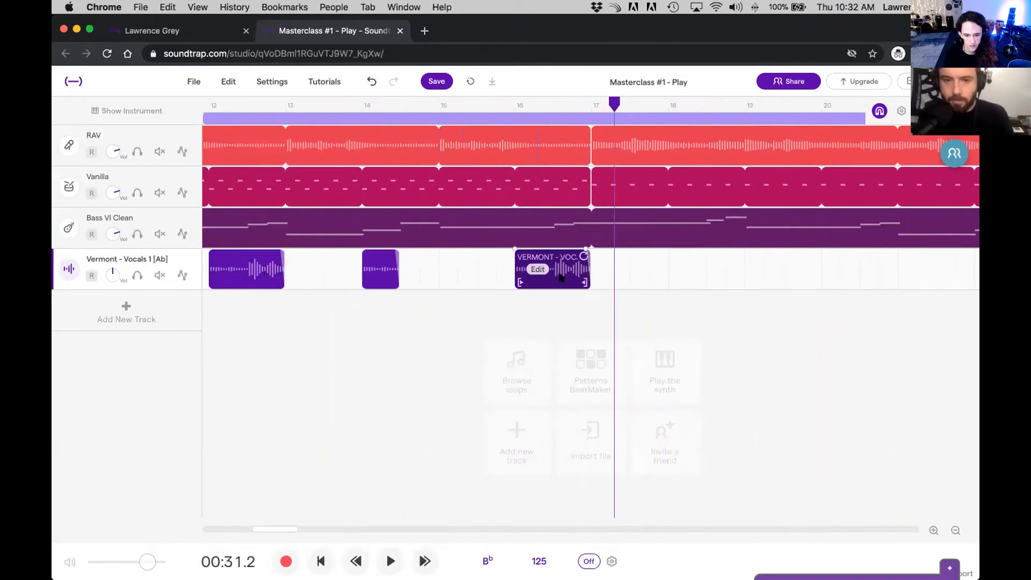
# Step: Transpose the vocal region at bar 16 up one octave and play the song from bar 16
pyautogui.rightClick(570, 279)
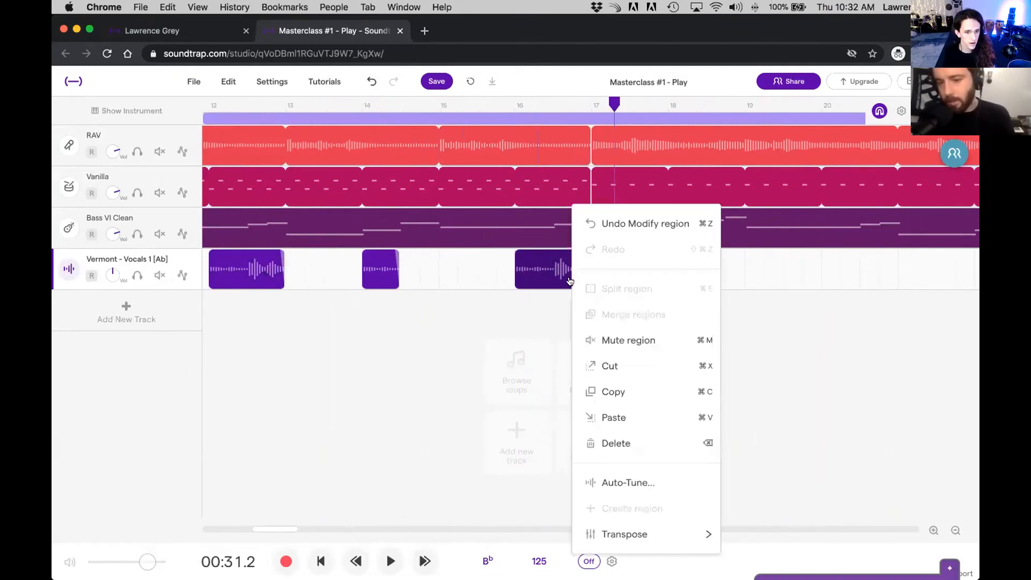
pyautogui.moveTo(666, 544)
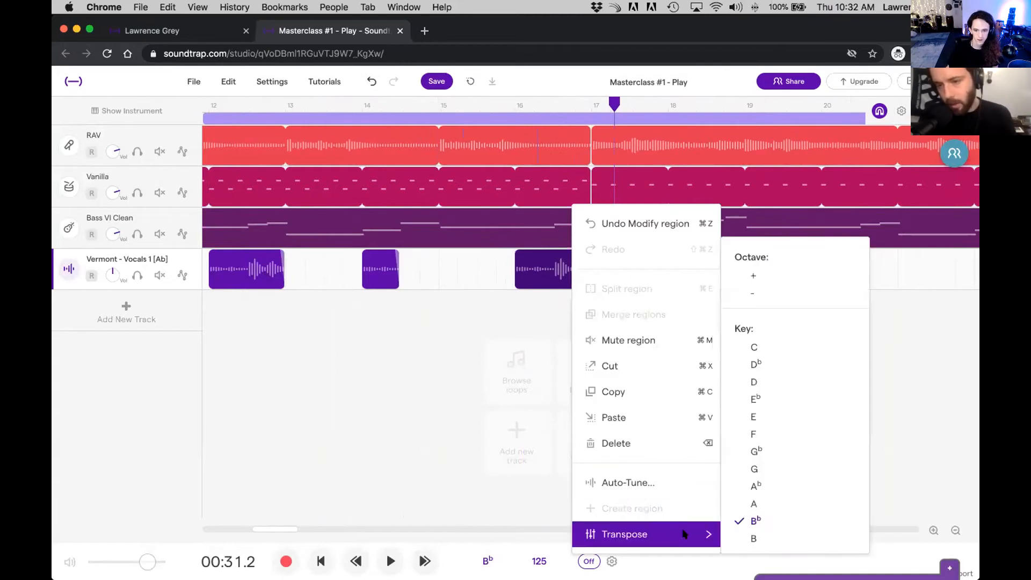
pyautogui.moveTo(693, 531)
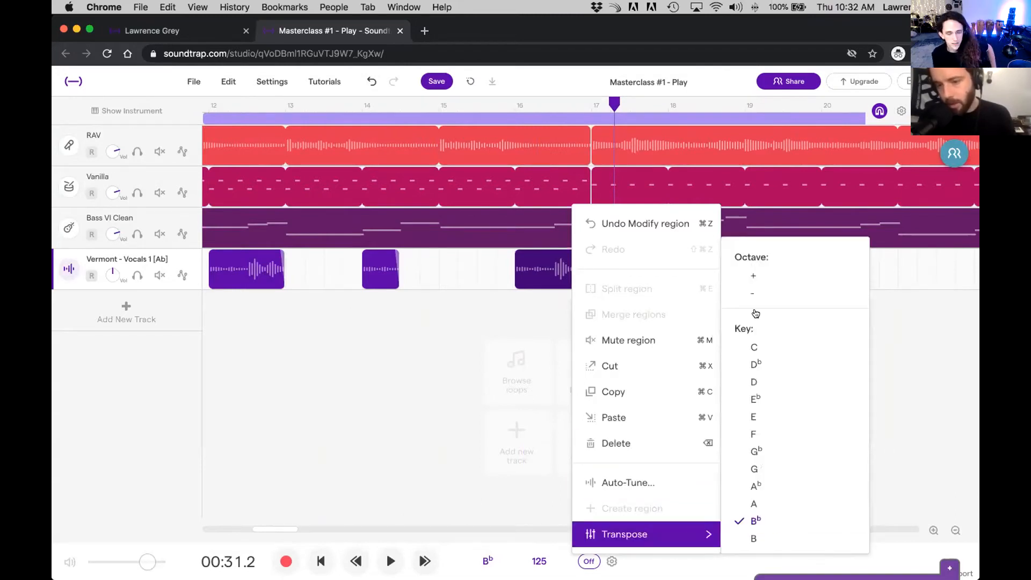
pyautogui.click(755, 274)
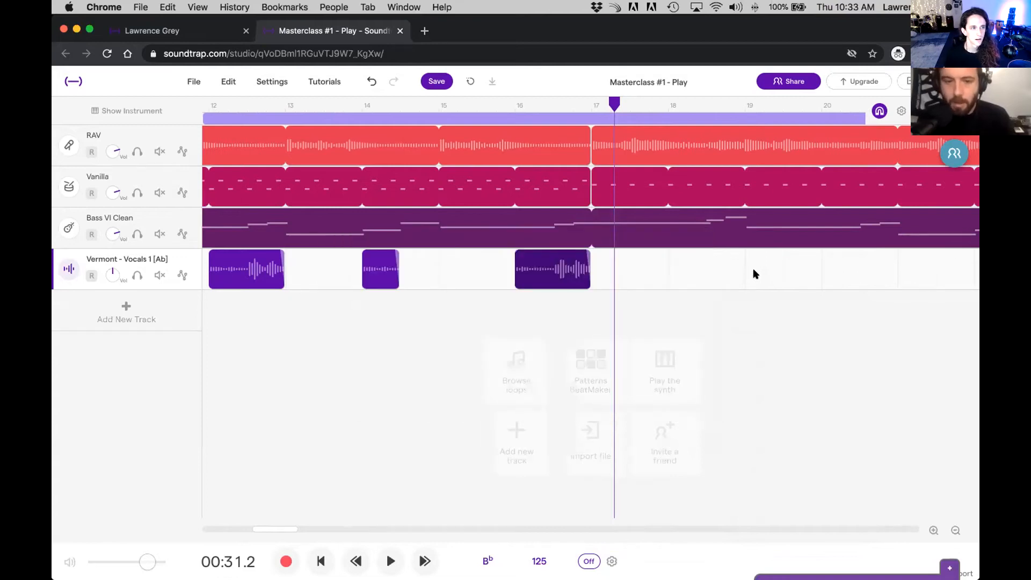
pyautogui.click(524, 105)
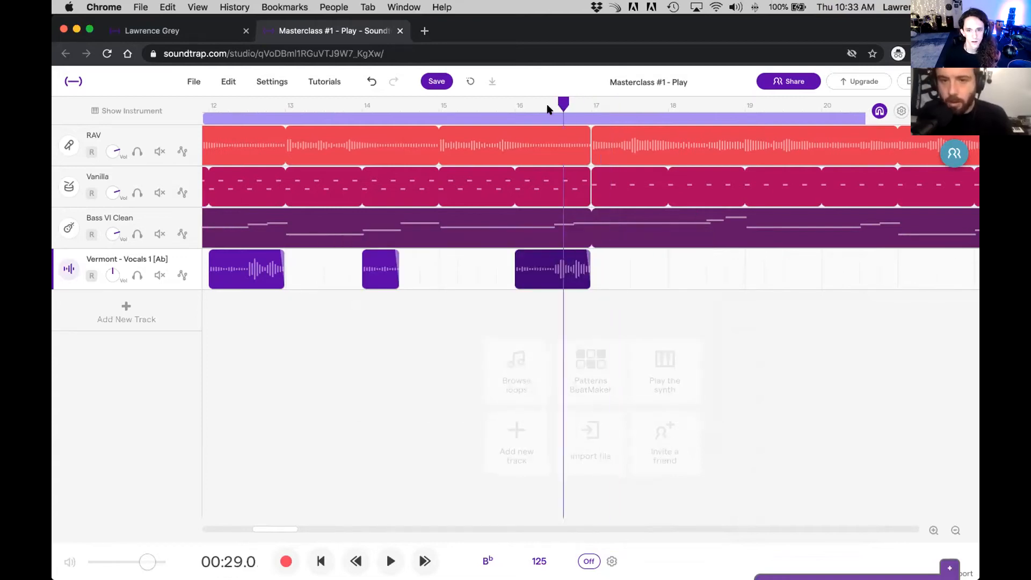
pyautogui.click(514, 105)
pyautogui.press('space')
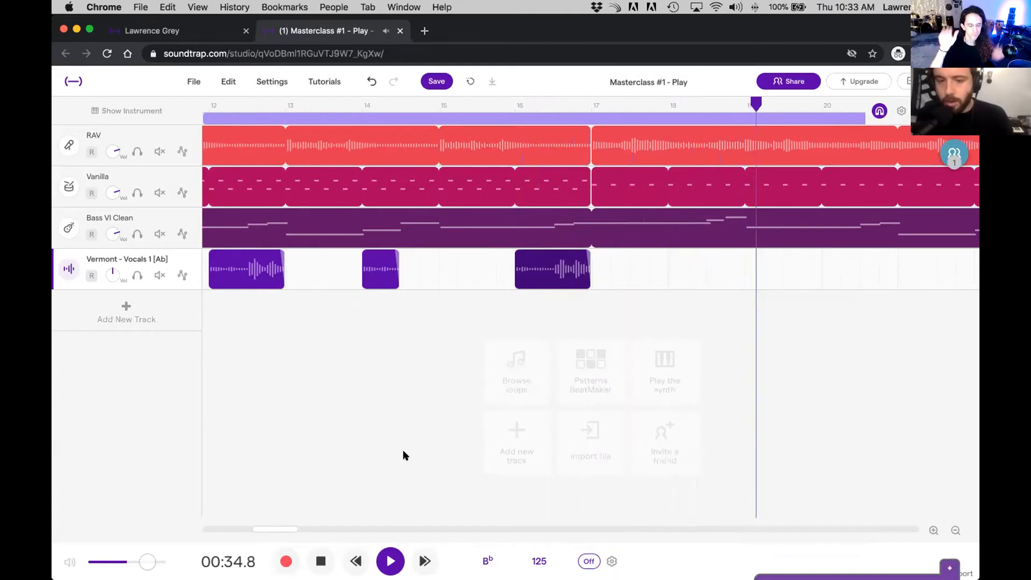
pyautogui.press('space')
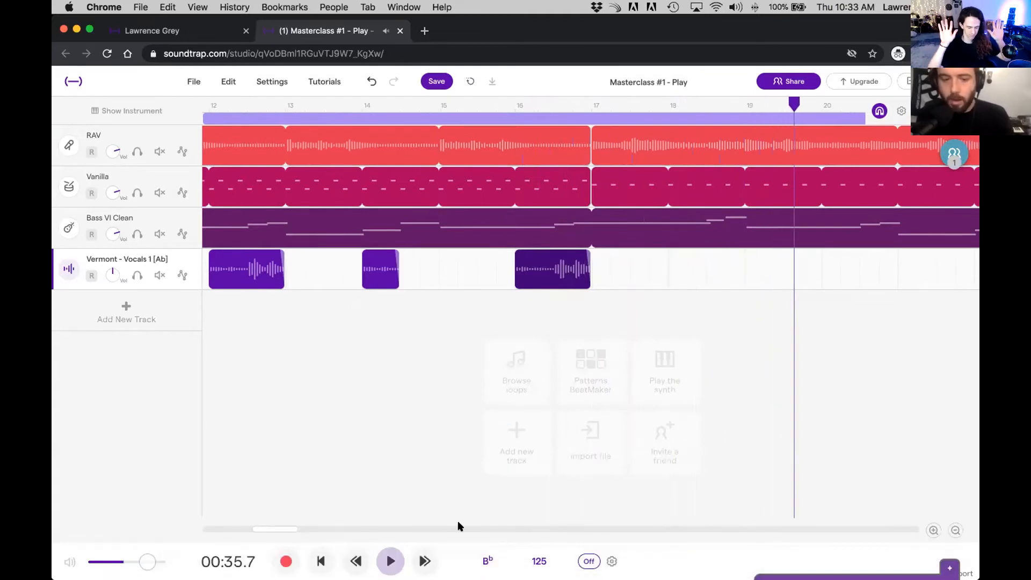
# Step: Return to the start of the song and play it from bar 1
pyautogui.click(321, 560)
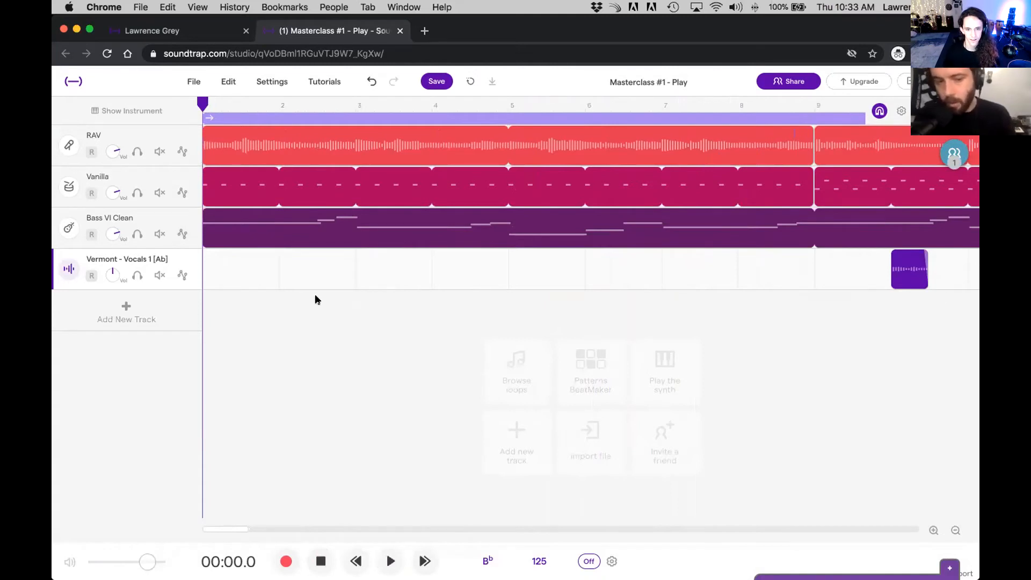
pyautogui.press('space')
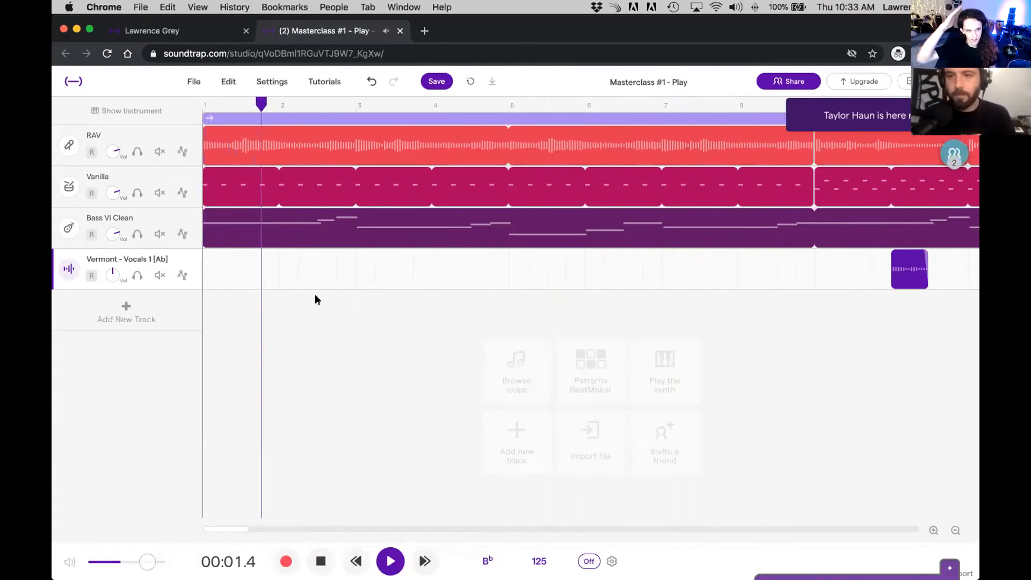
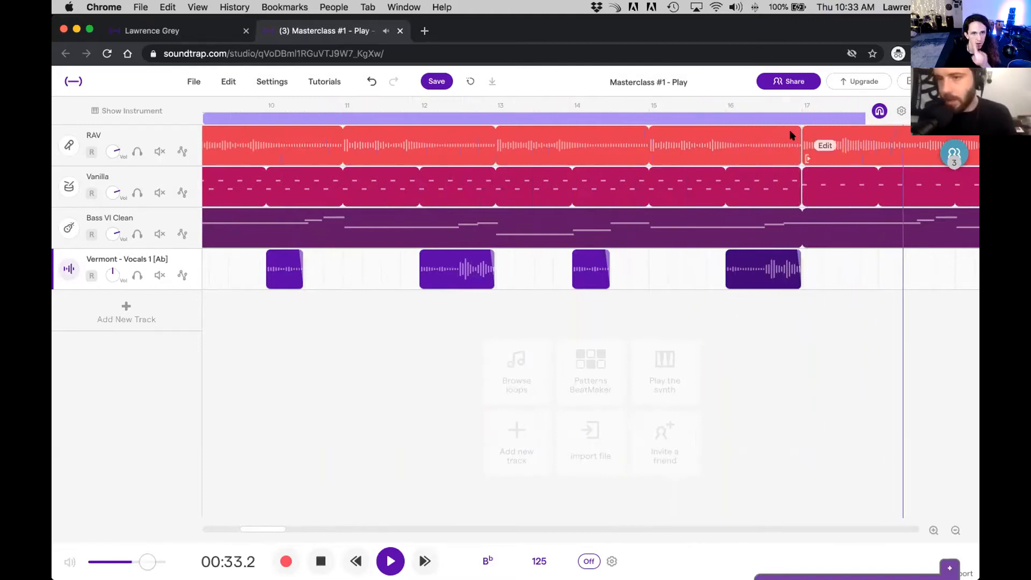
# Step: Stop playback and sync the project with the collaborators' updates
pyautogui.press('space')
pyautogui.click(954, 153)
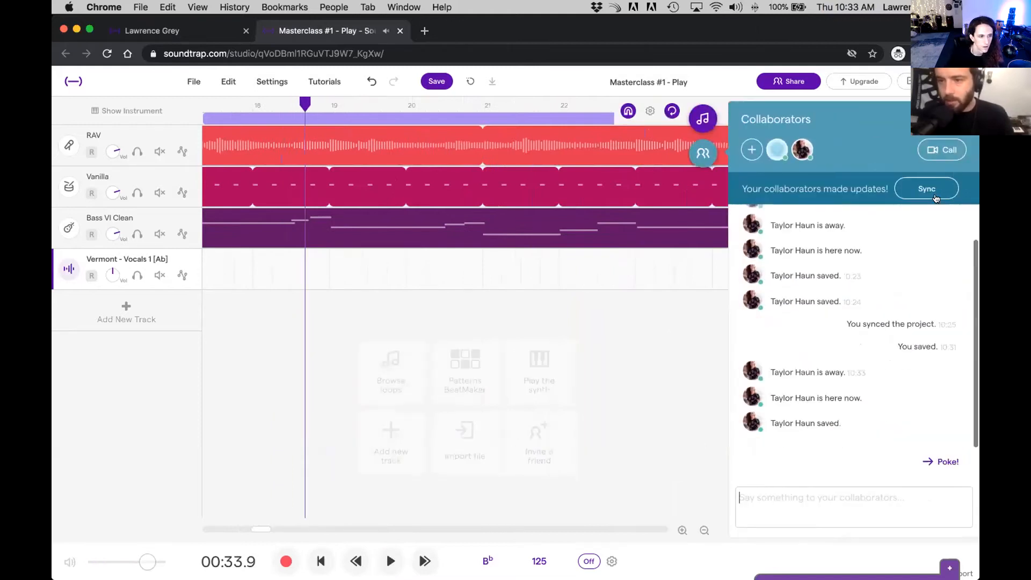
pyautogui.click(934, 196)
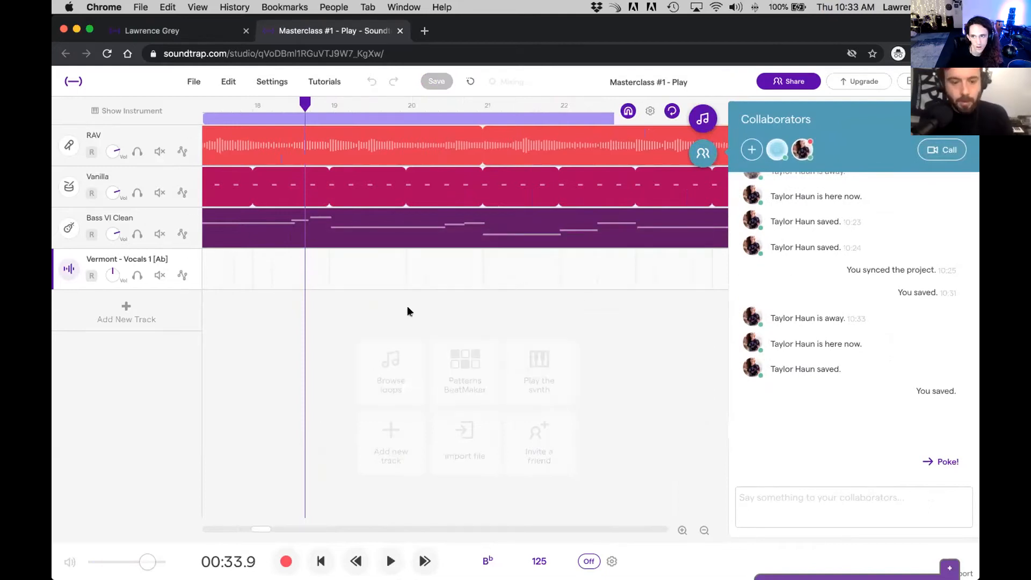
pyautogui.click(703, 531)
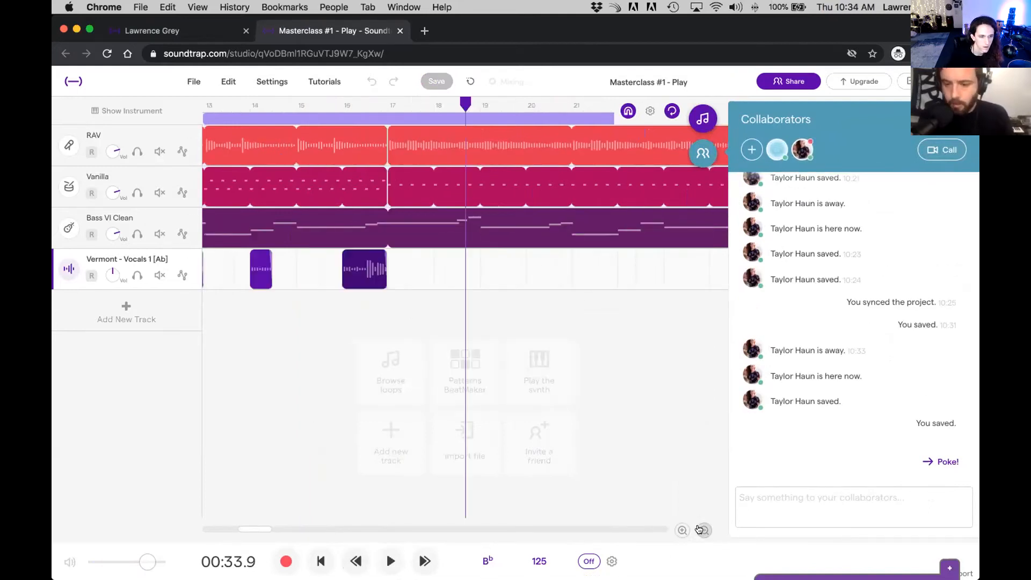
pyautogui.click(701, 531)
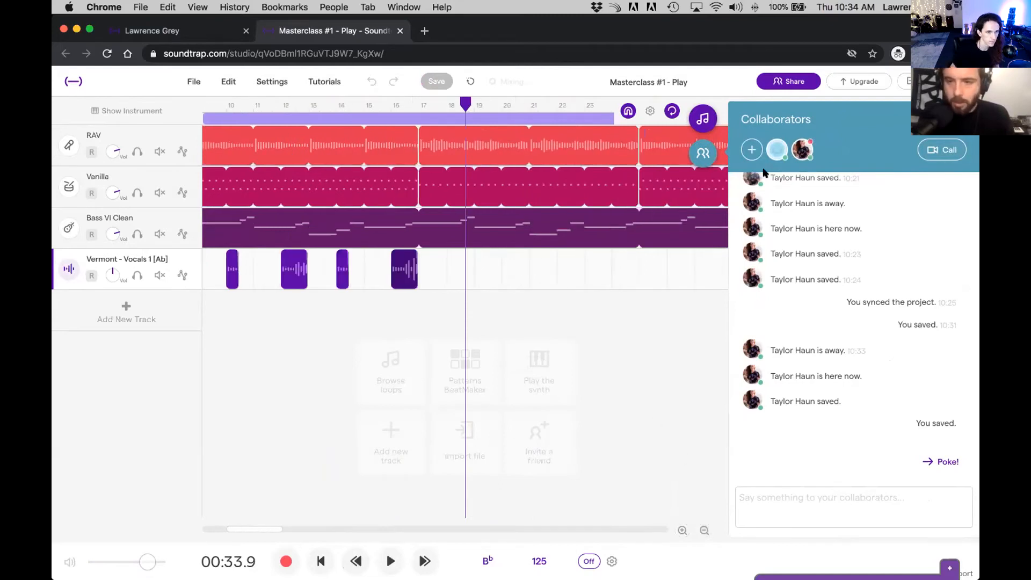
pyautogui.click(701, 149)
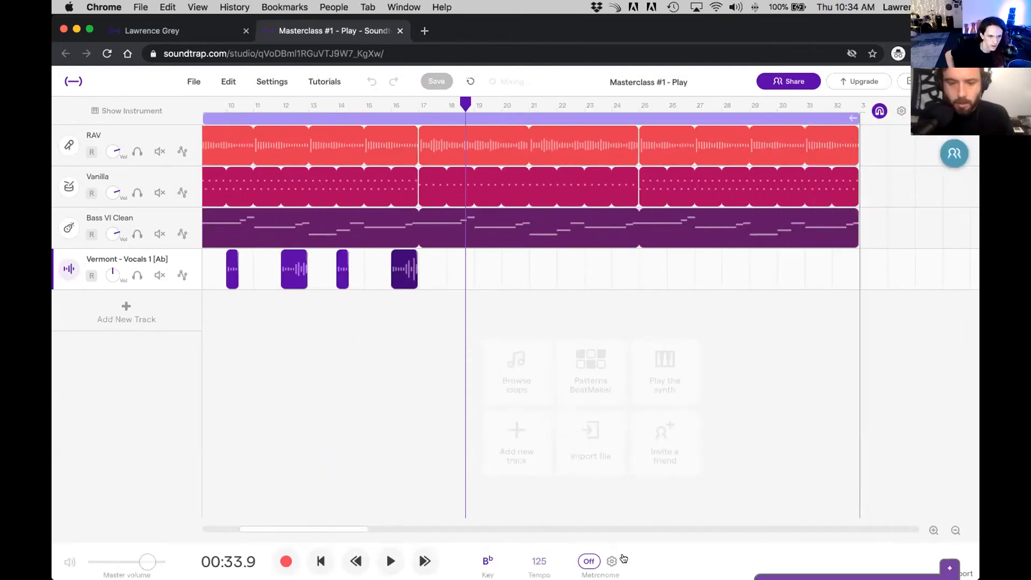
# Step: Place the playhead midway through the bar 12 vocal region and add Volume automation to the Vermont vocal track
pyautogui.click(953, 530)
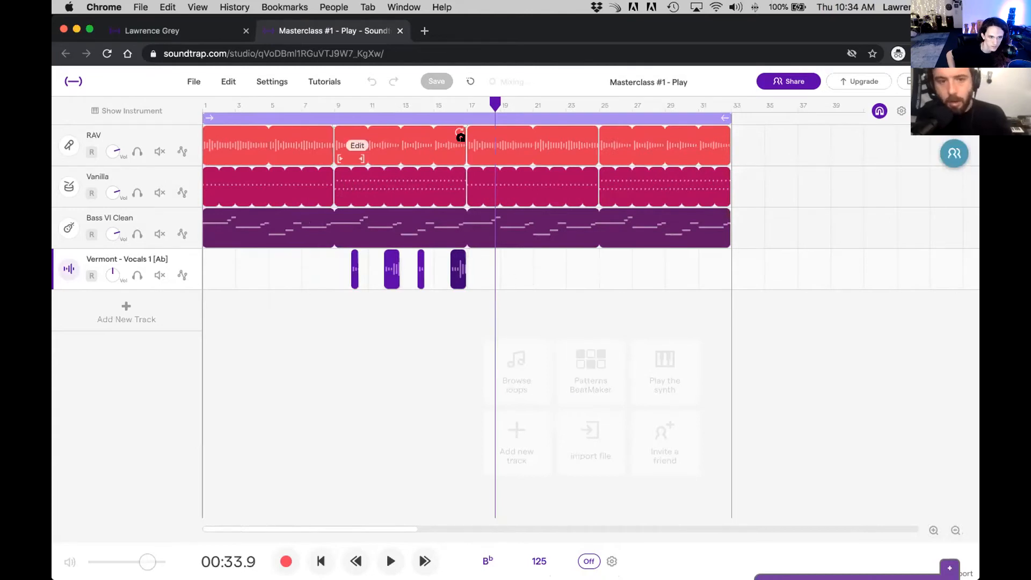
pyautogui.moveTo(487, 99); pyautogui.dragTo(368, 105)
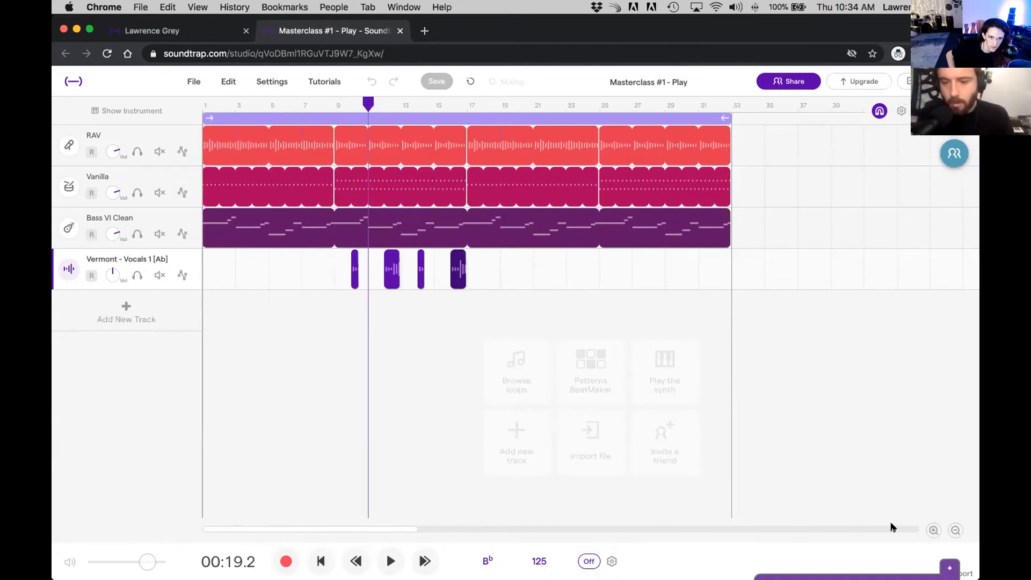
pyautogui.click(927, 534)
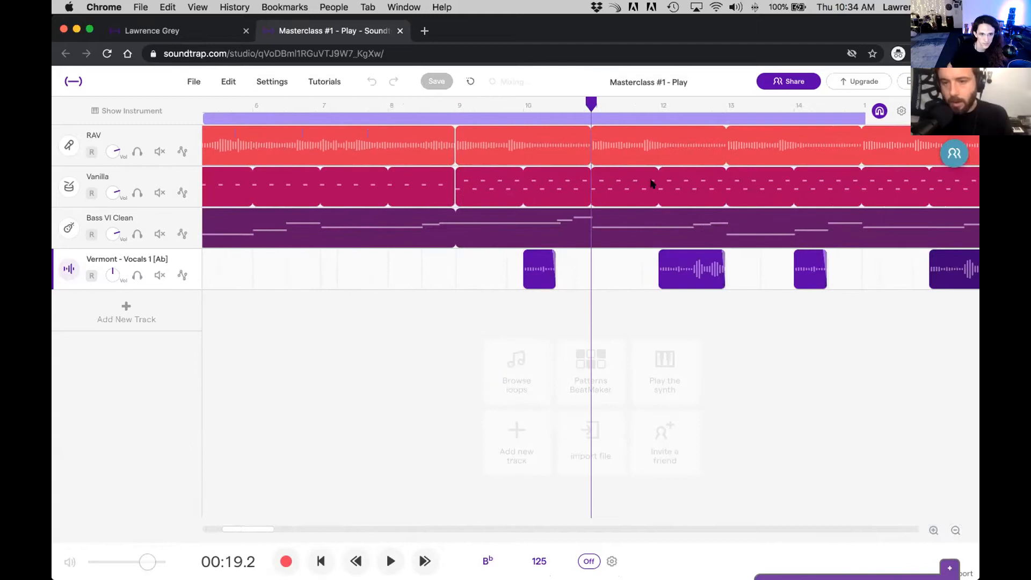
pyautogui.moveTo(602, 104); pyautogui.dragTo(696, 104)
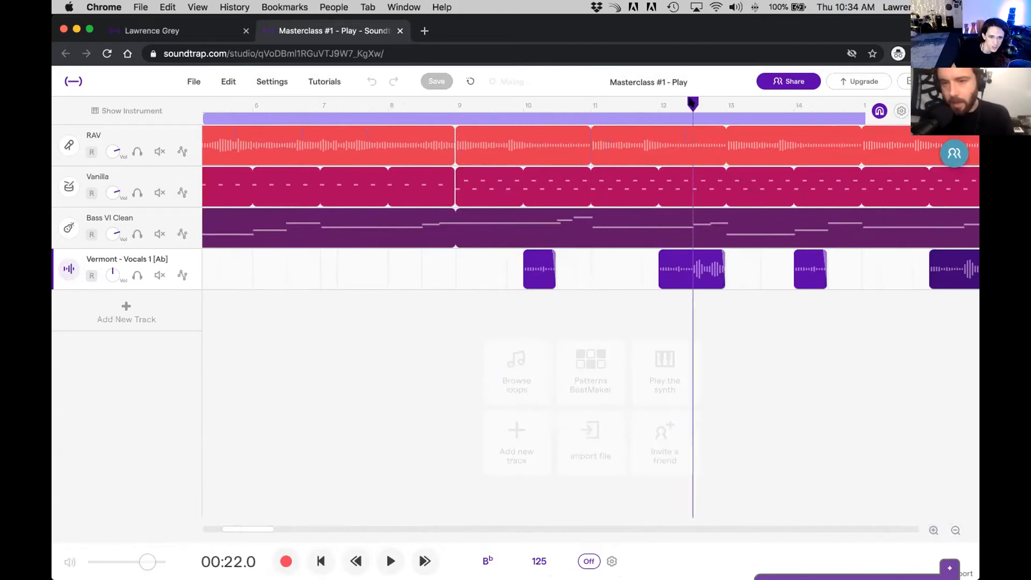
pyautogui.click(182, 275)
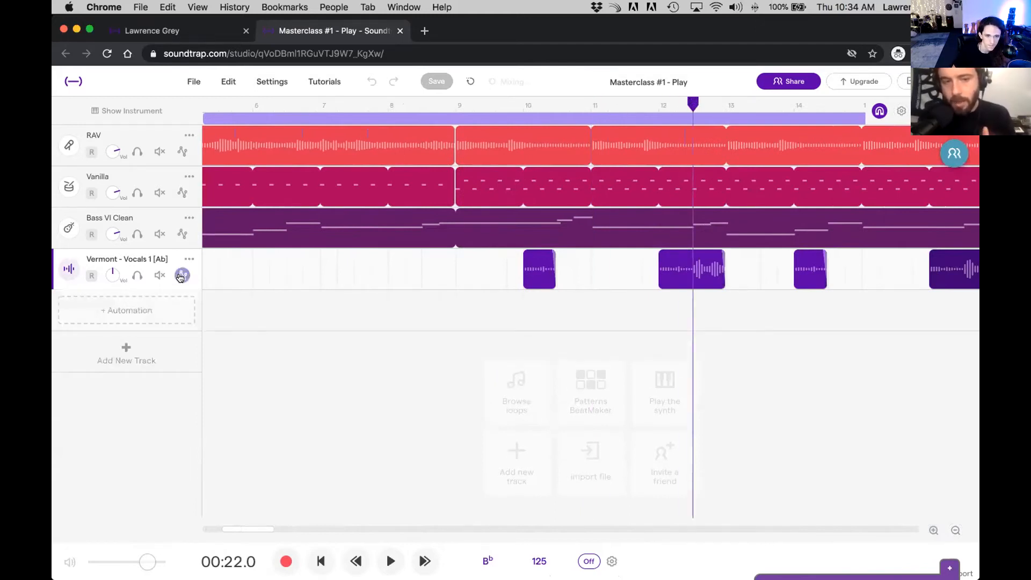
pyautogui.click(142, 309)
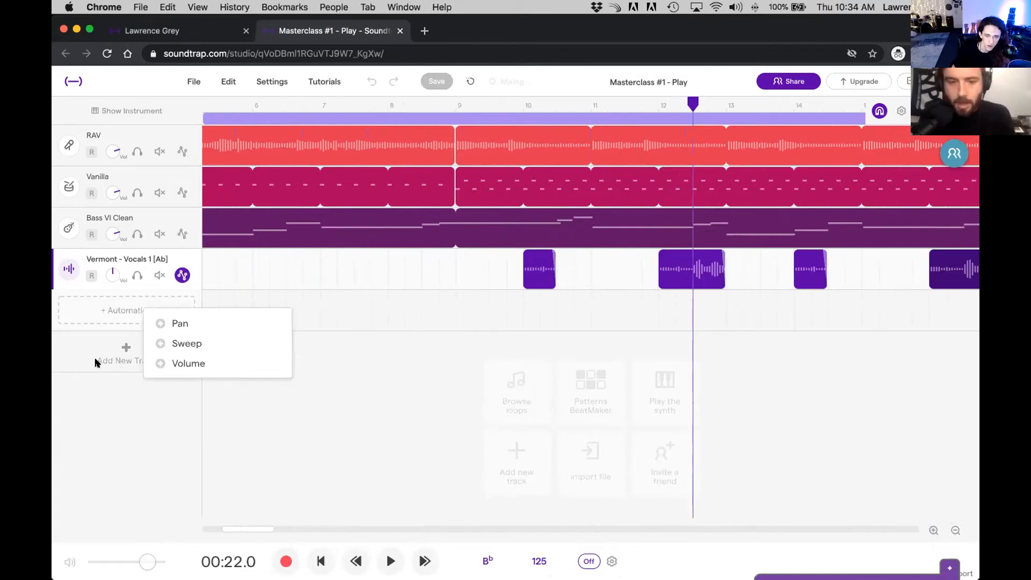
pyautogui.click(191, 362)
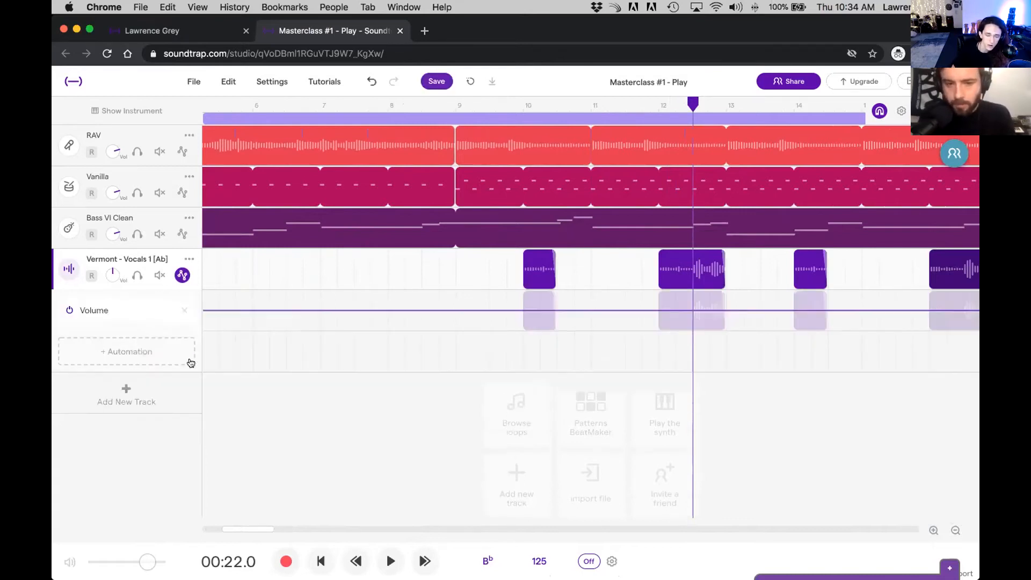
# Step: Lower the automated volume slightly from the middle of the bar 12 vocal region until bar 13, and play that passage
pyautogui.click(686, 310)
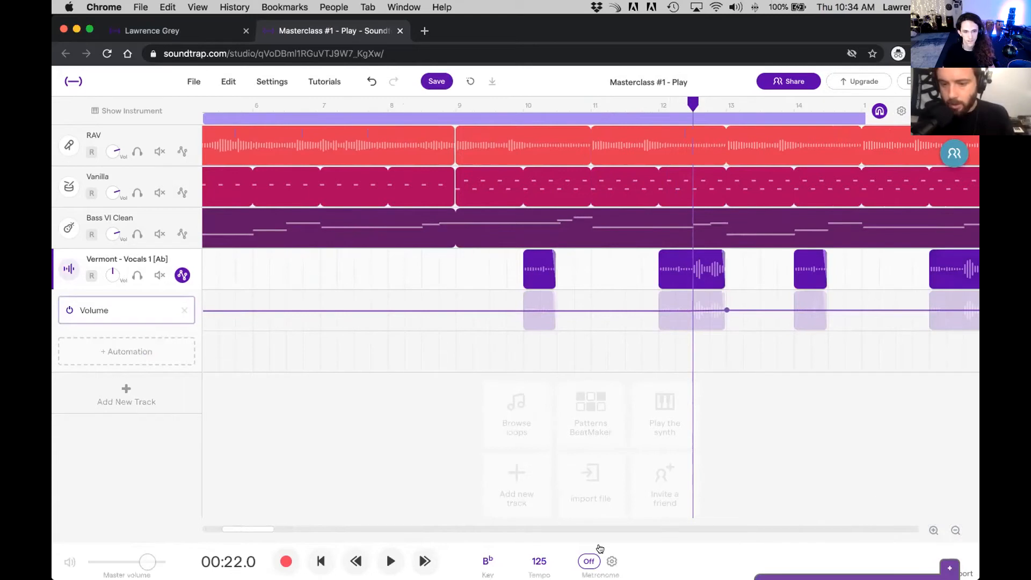
pyautogui.click(934, 526)
pyautogui.click(933, 529)
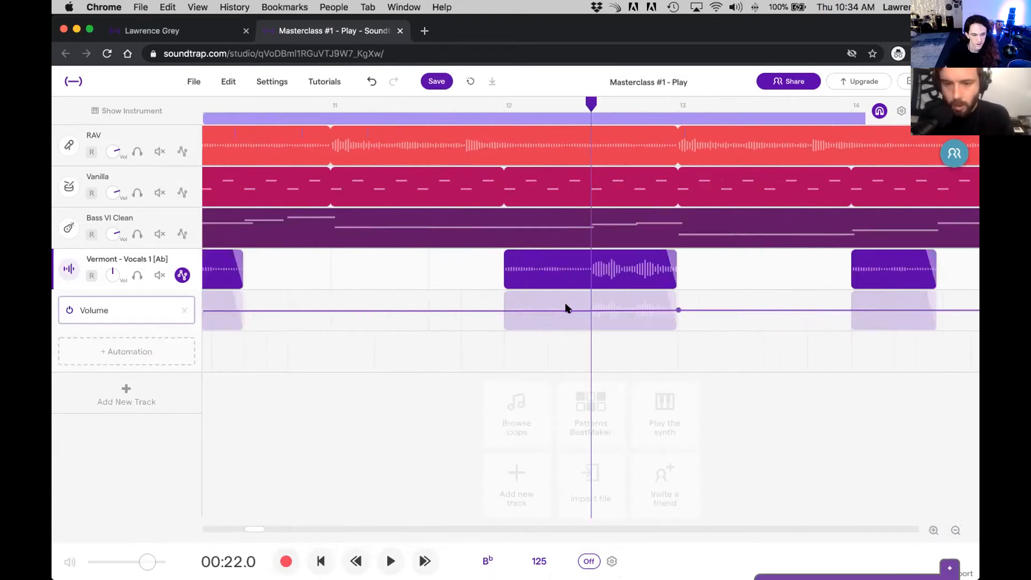
pyautogui.click(690, 310)
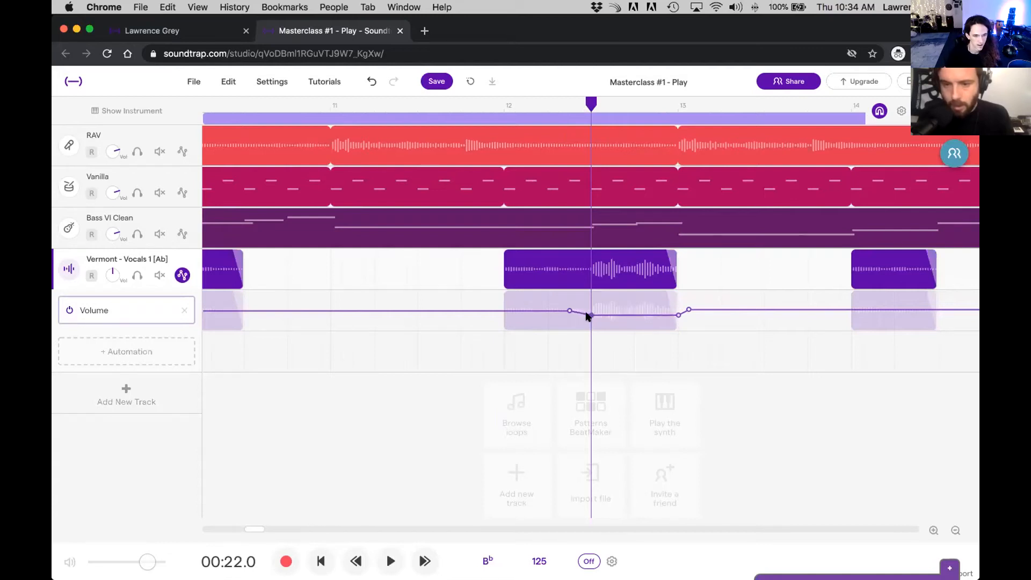
pyautogui.press('space')
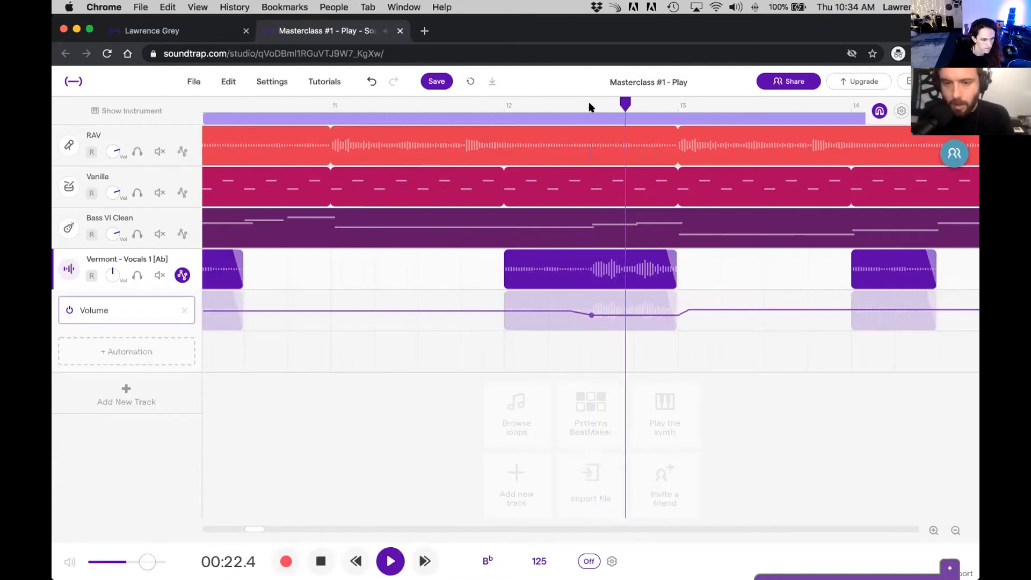
pyautogui.press('space')
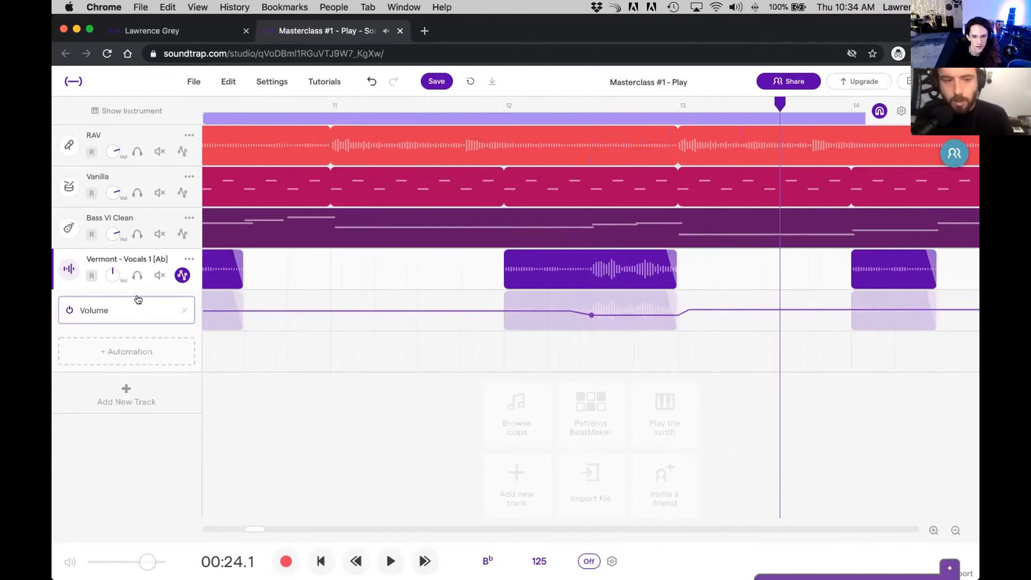
# Step: Hide the Vermont vocal track's automation and sync the updates to the shared project
pyautogui.click(181, 278)
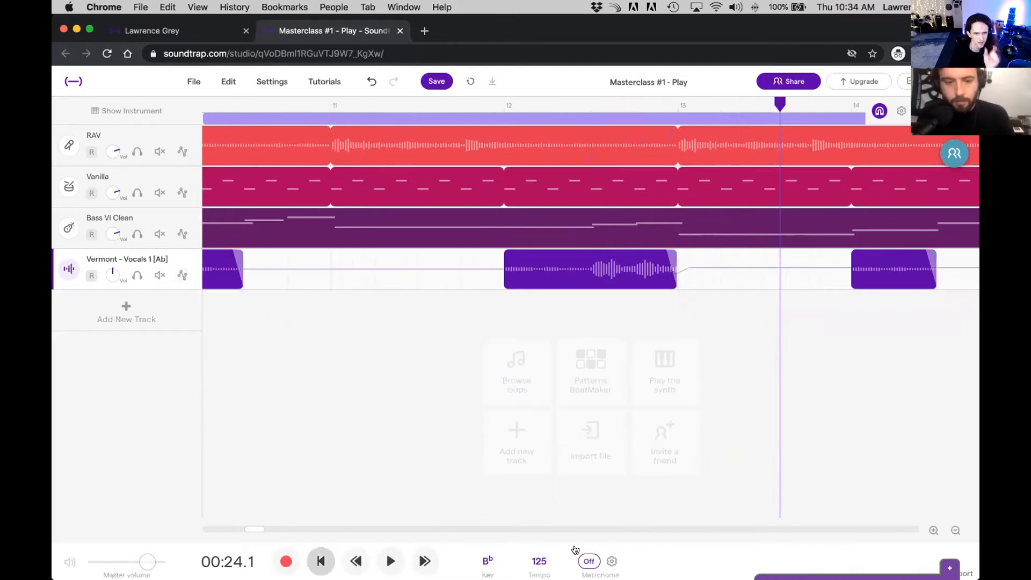
pyautogui.click(954, 531)
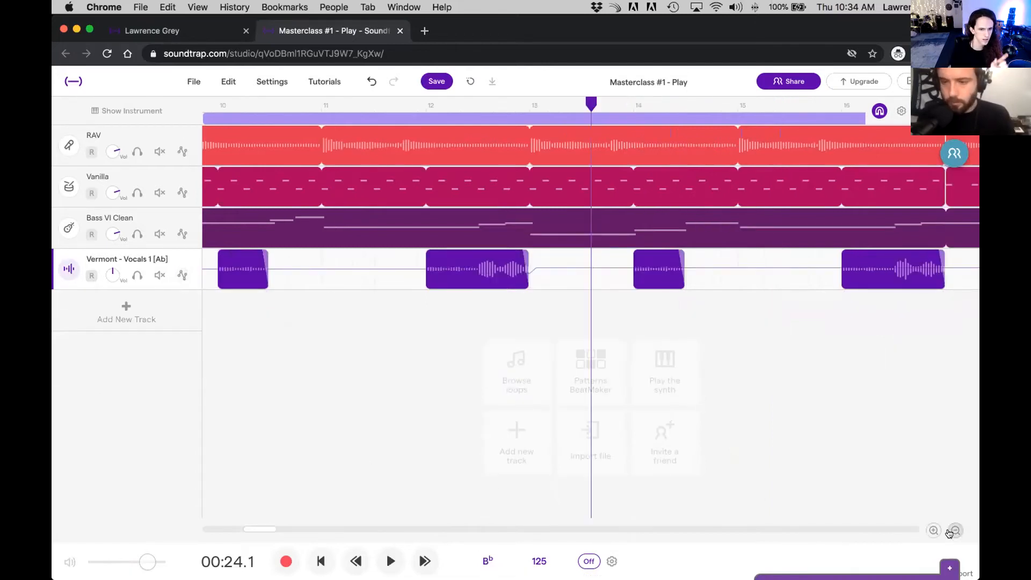
pyautogui.click(954, 531)
pyautogui.click(954, 531)
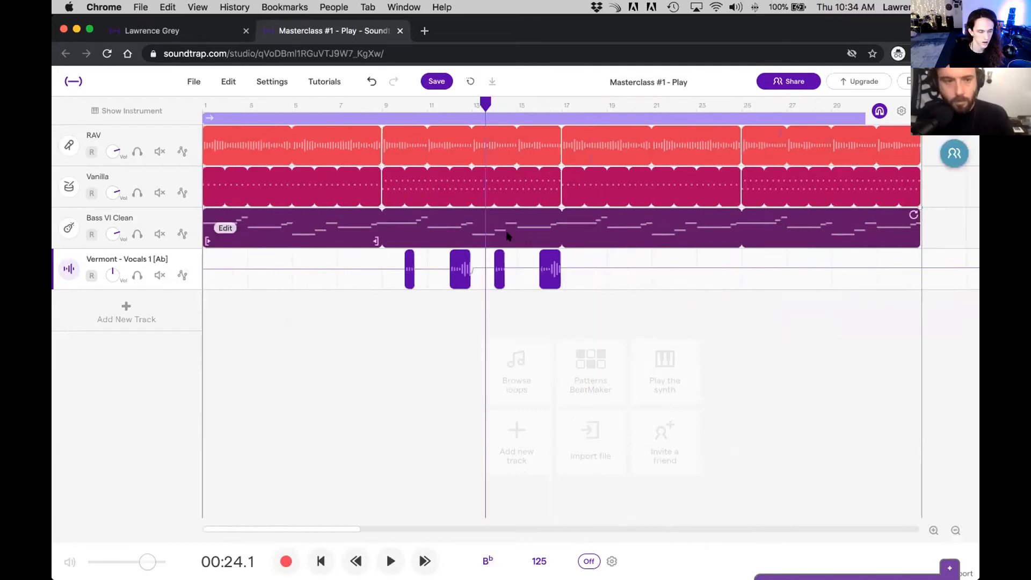
pyautogui.click(951, 161)
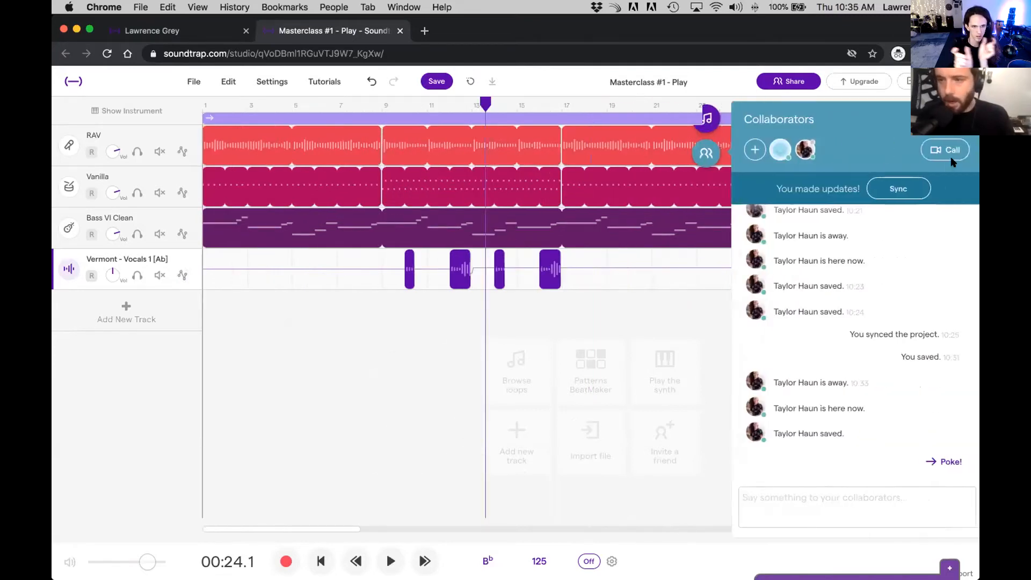
pyautogui.click(908, 189)
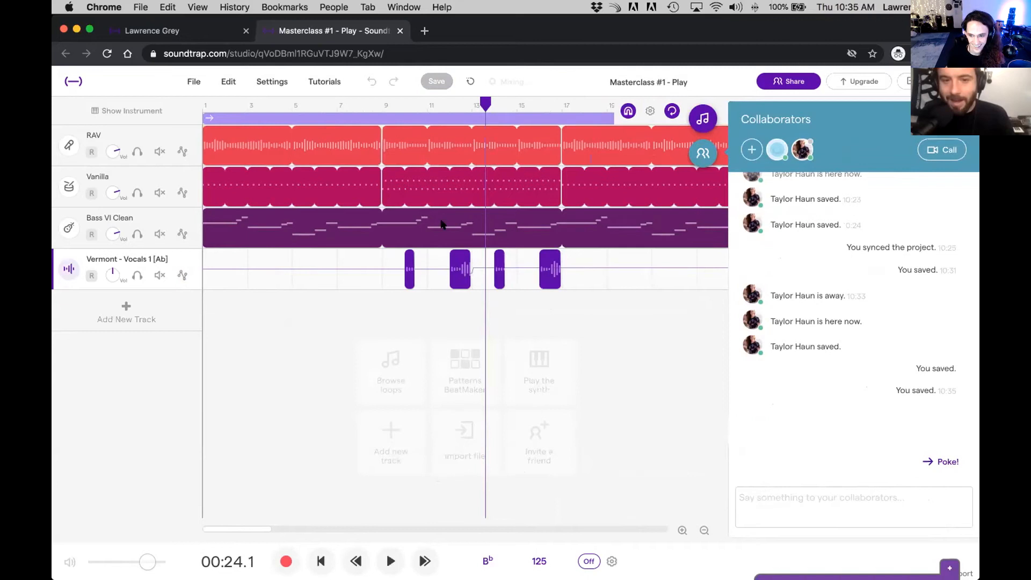
# Step: Look over the end of the arrangement and sync the collaborator's newest changes into the project
pyautogui.hscroll(5, 671, 305)
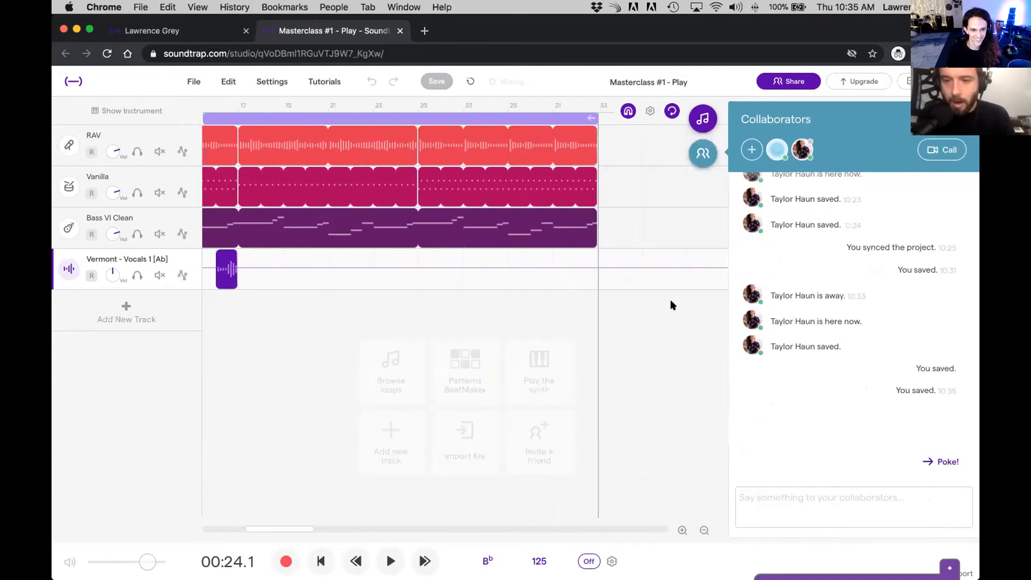
pyautogui.hscroll(-4, 670, 305)
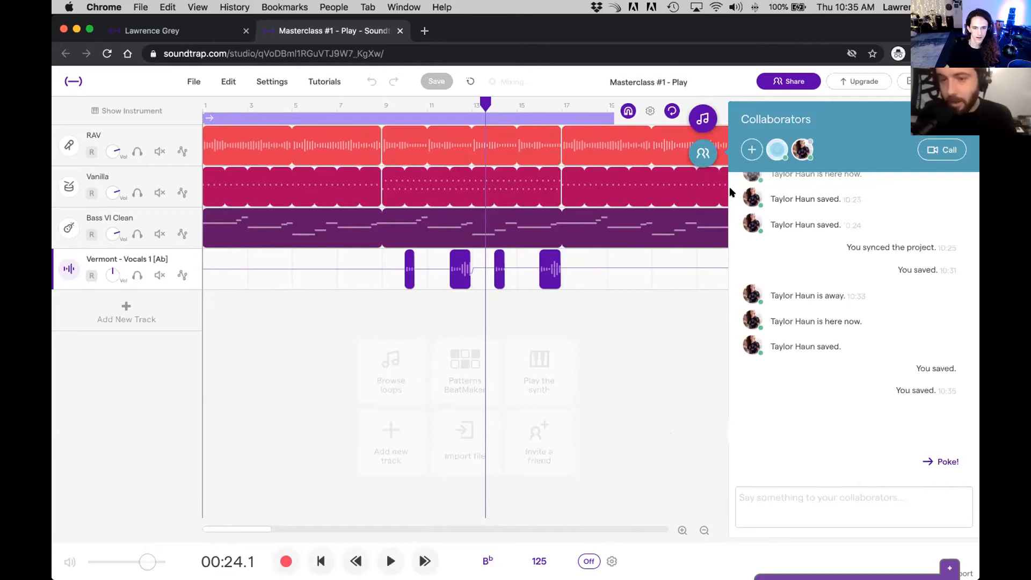
pyautogui.click(704, 154)
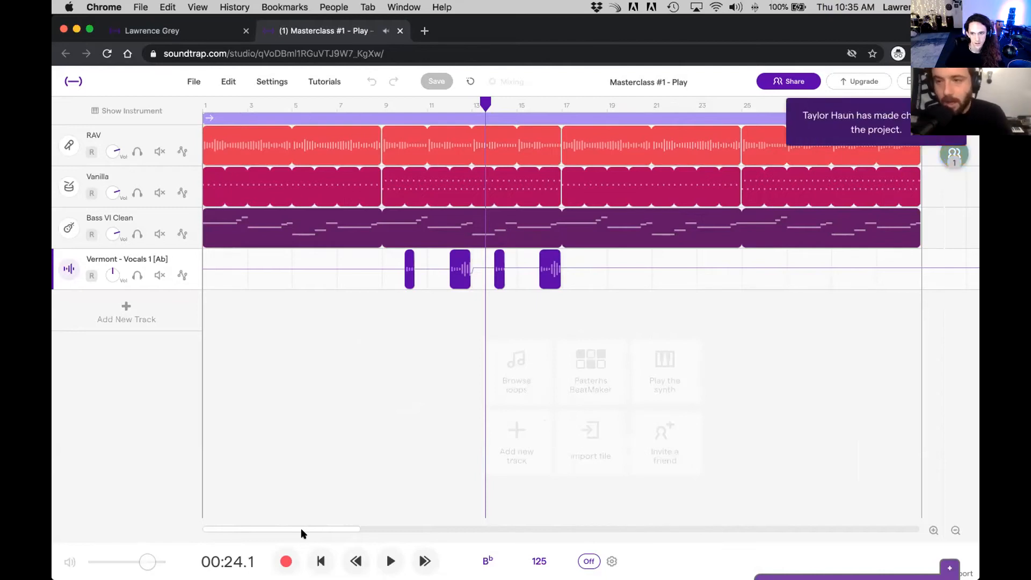
pyautogui.click(955, 154)
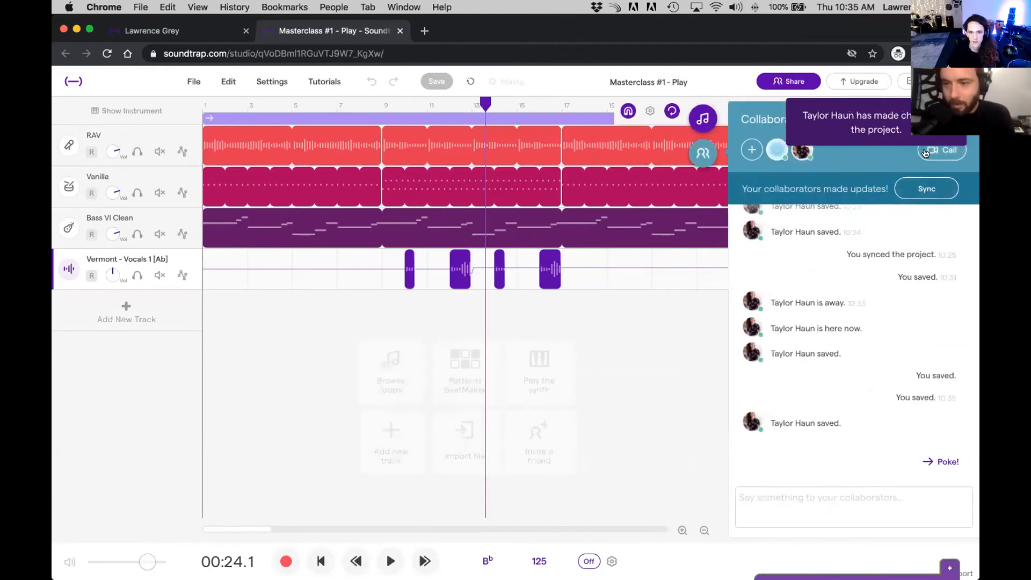
pyautogui.click(914, 186)
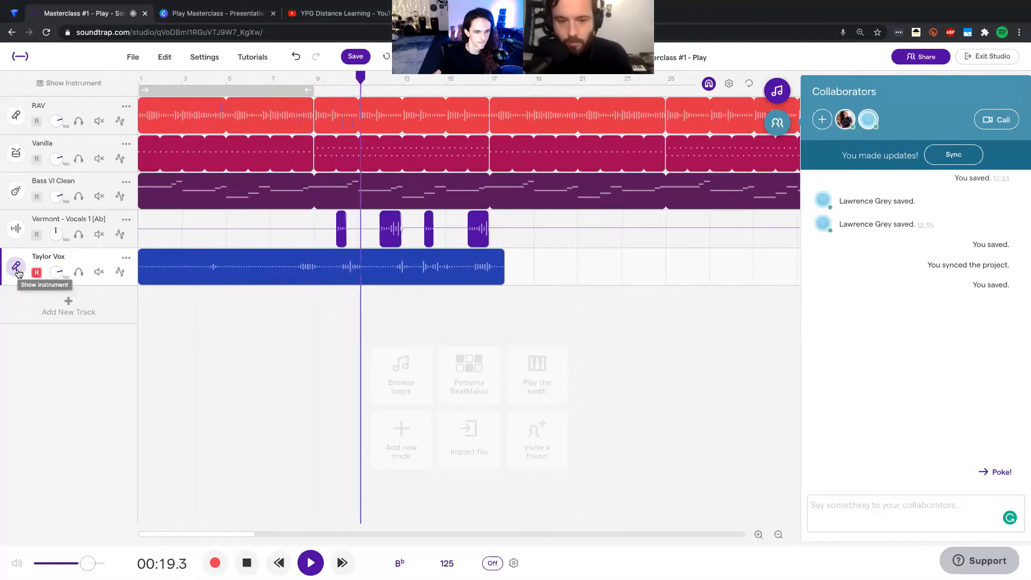
# Step: Check the input device of the recorded voice track below the Vermont vocals
pyautogui.click(17, 271)
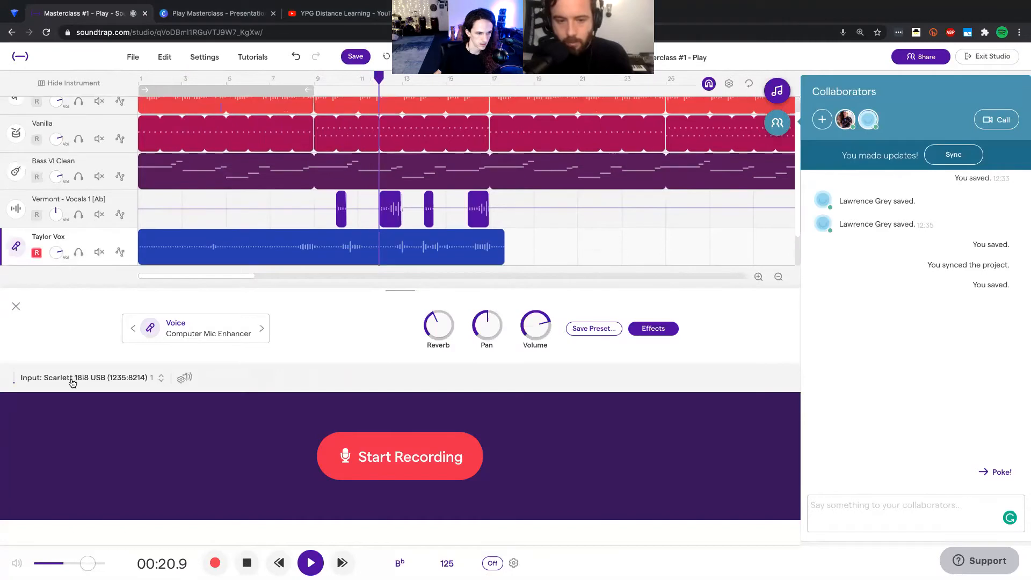
pyautogui.click(73, 379)
pyautogui.click(16, 307)
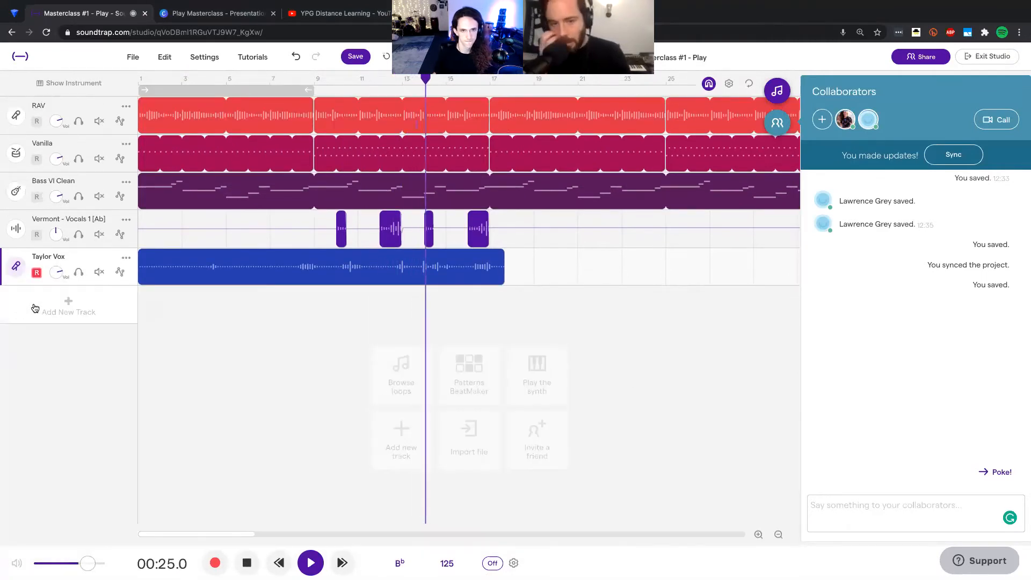
# Step: Stop playback and delete the recorded region from the voice track below the Vermont vocals
pyautogui.click(396, 280)
pyautogui.press('space')
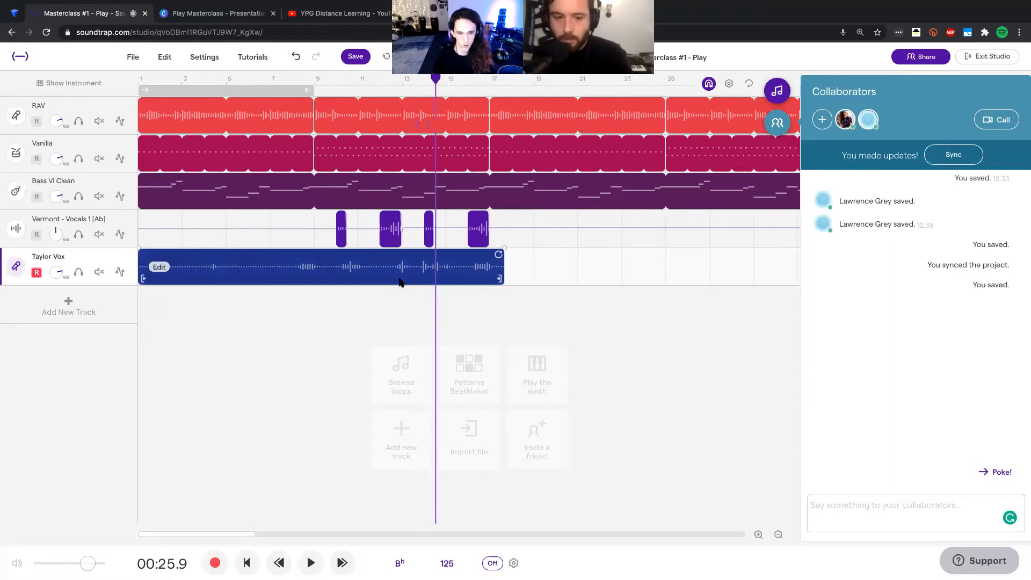
pyautogui.press('Delete')
pyautogui.click(272, 277)
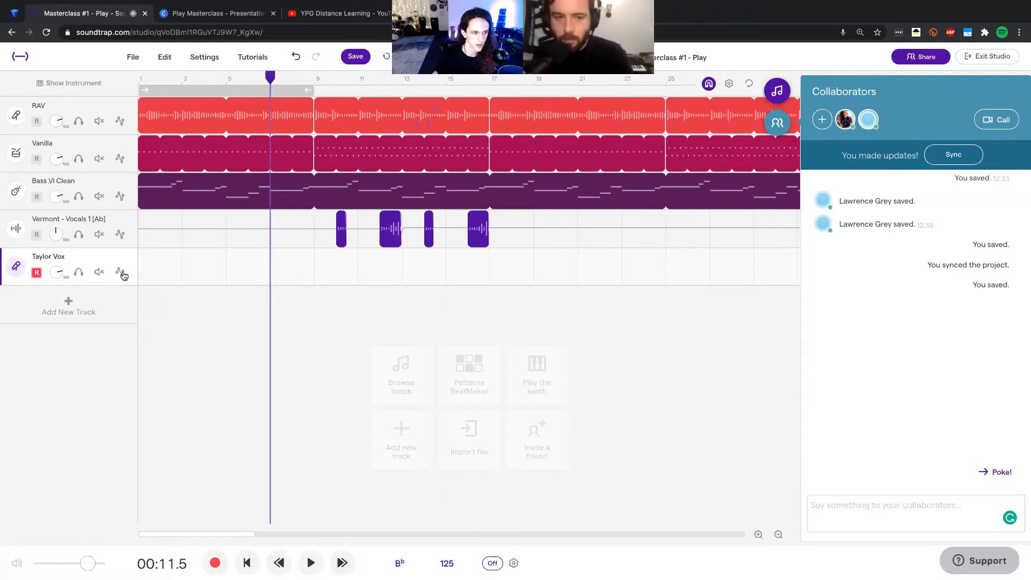
# Step: Set the voice track's recording input to Blue Snowball and move the playhead to bar 5
pyautogui.click(16, 267)
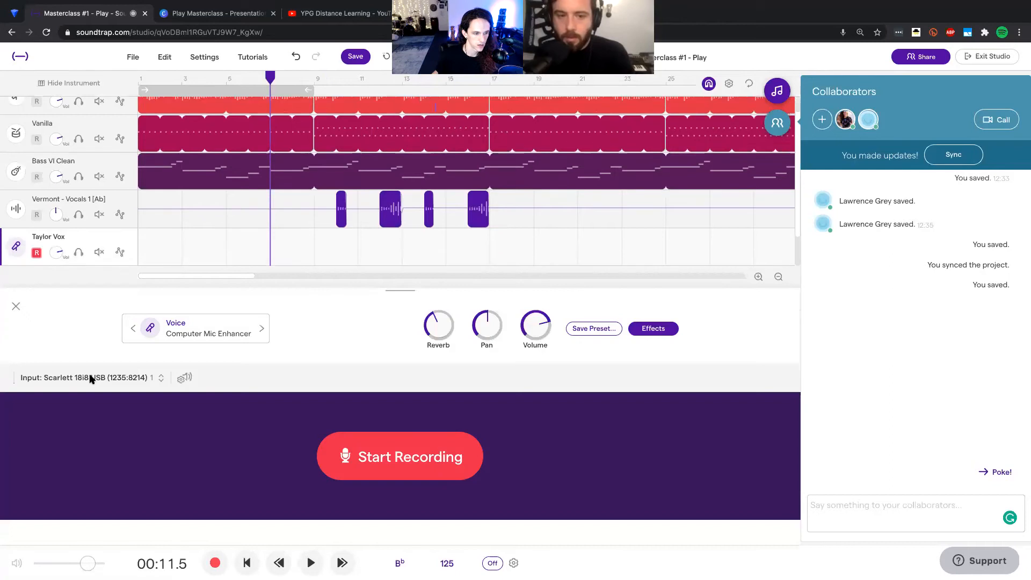
pyautogui.click(92, 378)
pyautogui.click(96, 431)
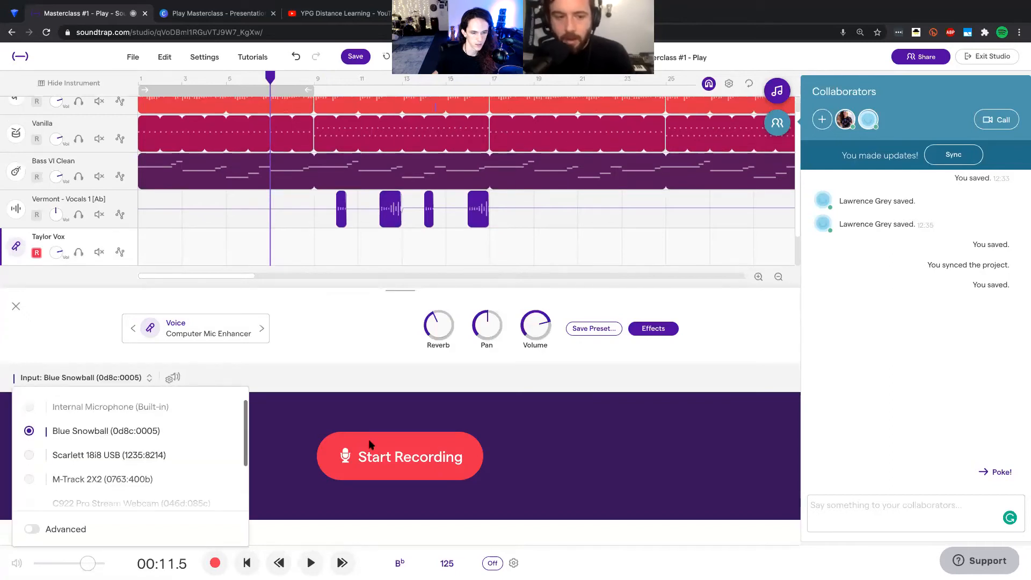
pyautogui.click(369, 402)
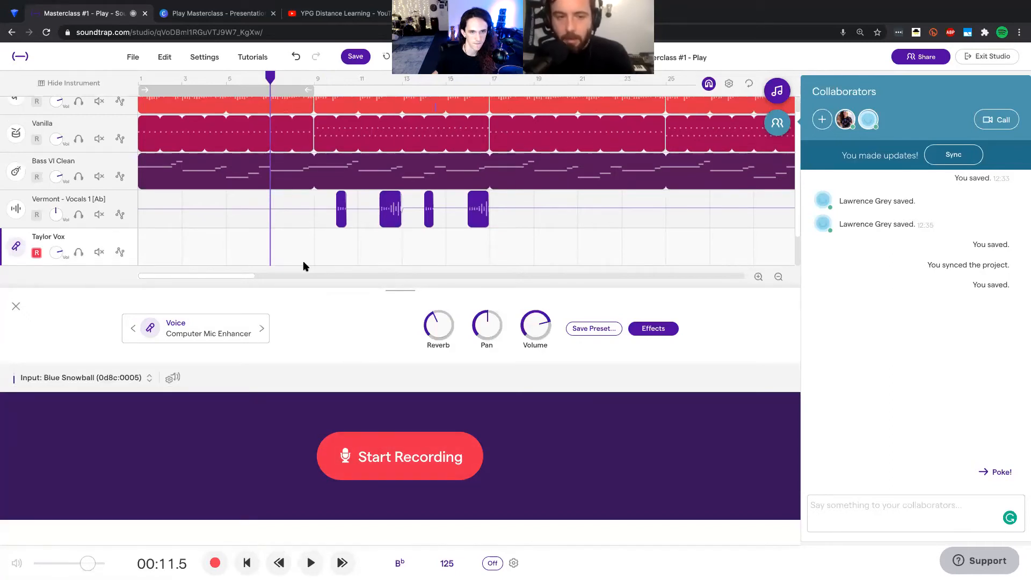
pyautogui.click(229, 80)
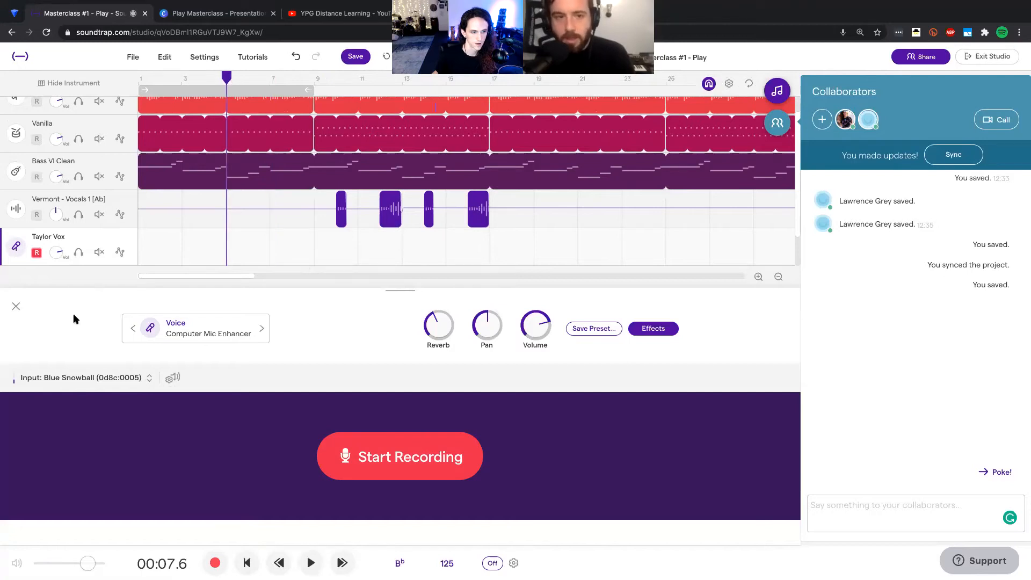
# Step: Switch the recording input of the voice track below the Vermont vocals to Scarlett 18i8 USB, using the advanced input options
pyautogui.click(16, 306)
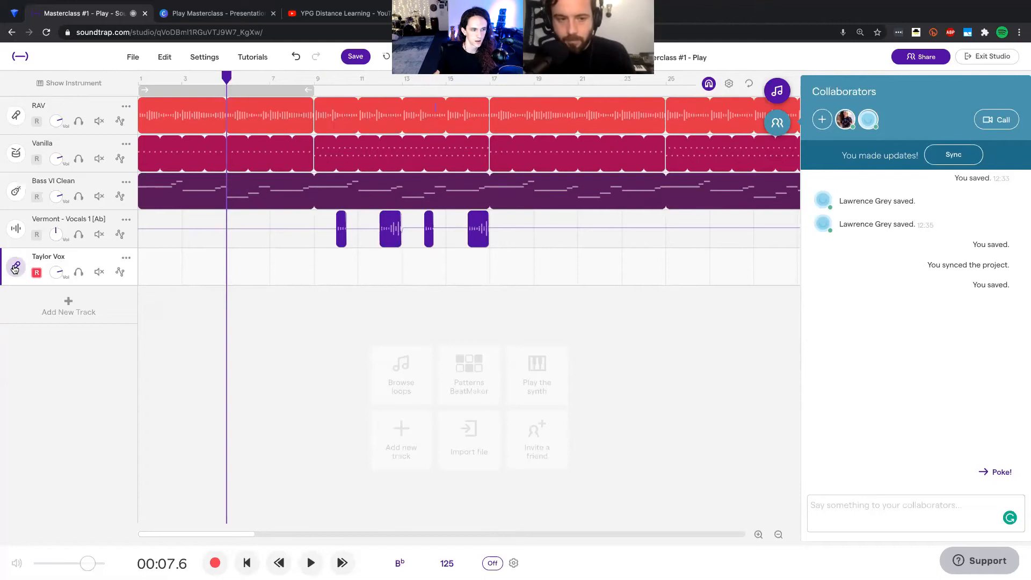
pyautogui.click(15, 266)
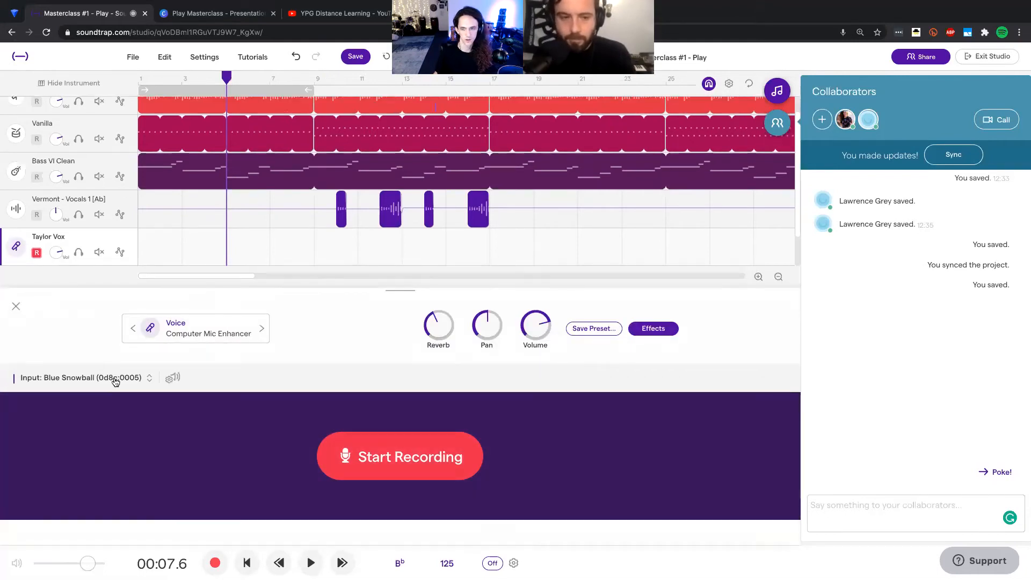
pyautogui.click(107, 378)
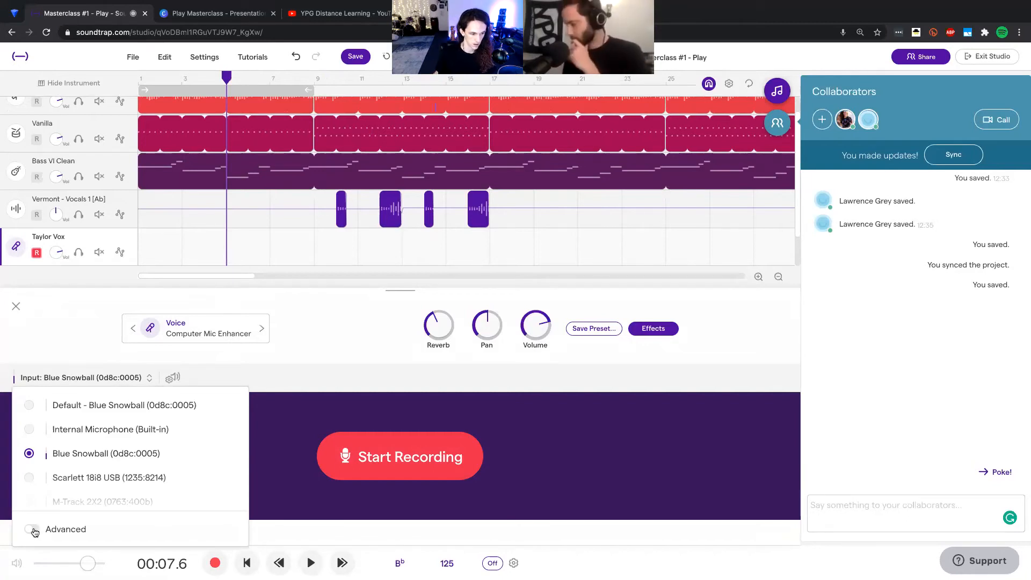
pyautogui.click(33, 529)
pyautogui.scroll(-2, 65, 459)
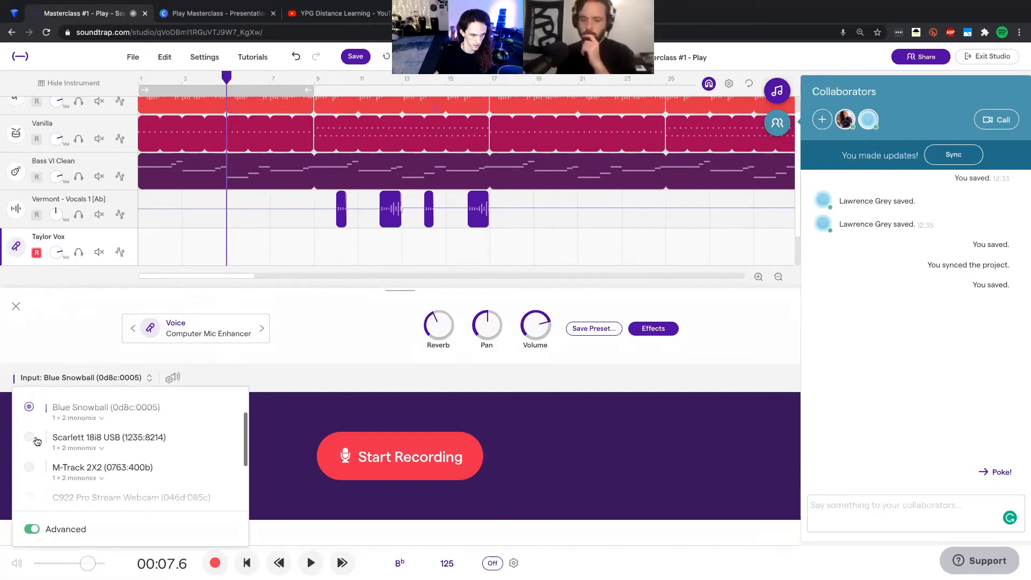
pyautogui.click(97, 444)
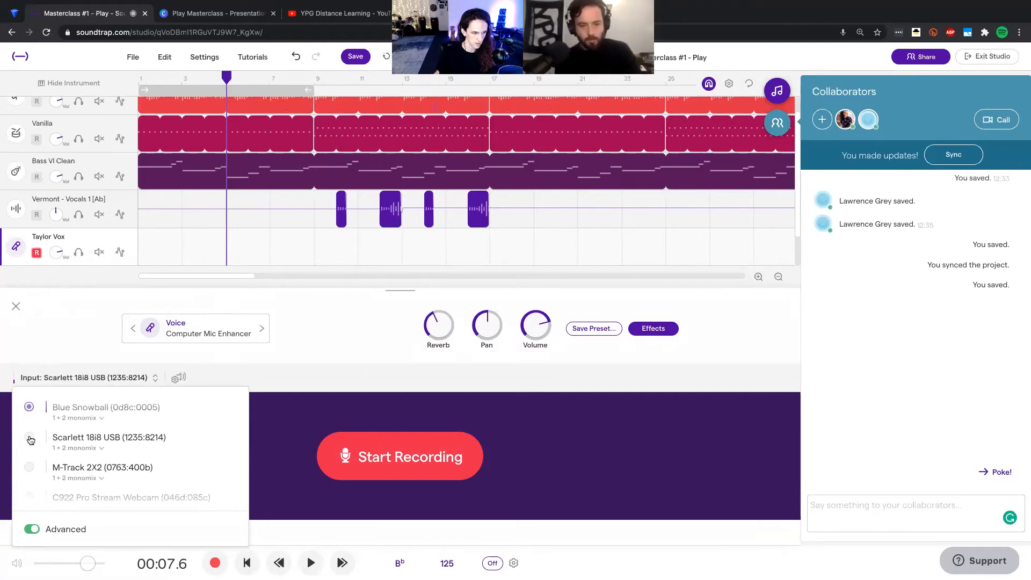
pyautogui.click(68, 448)
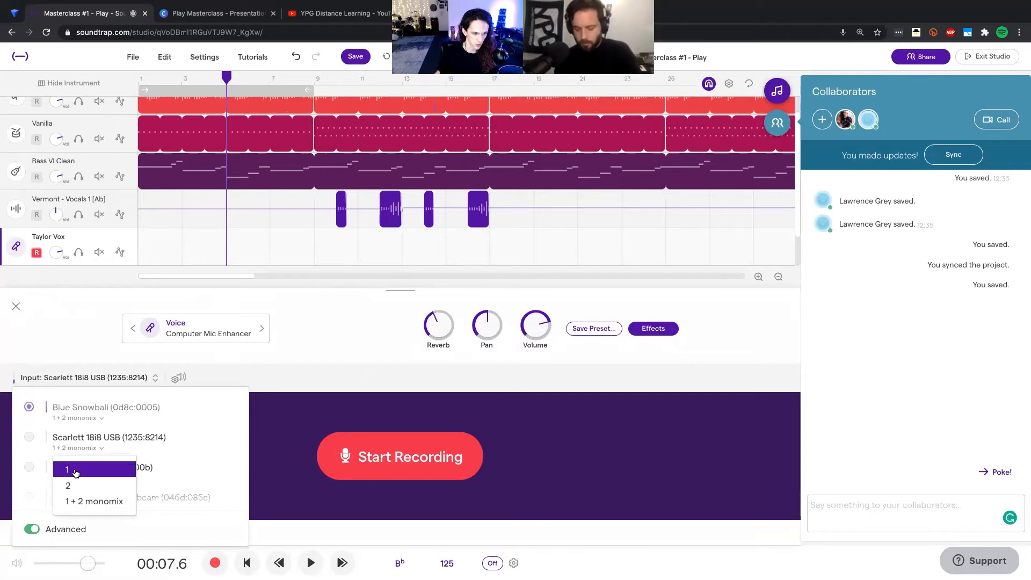
pyautogui.click(73, 410)
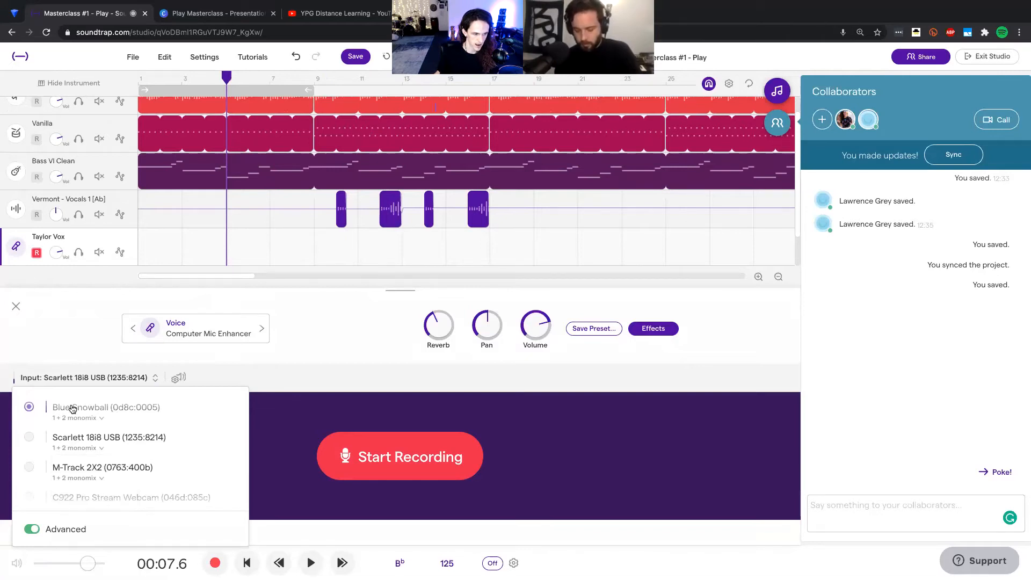
pyautogui.scroll(1, 73, 410)
pyautogui.click(18, 317)
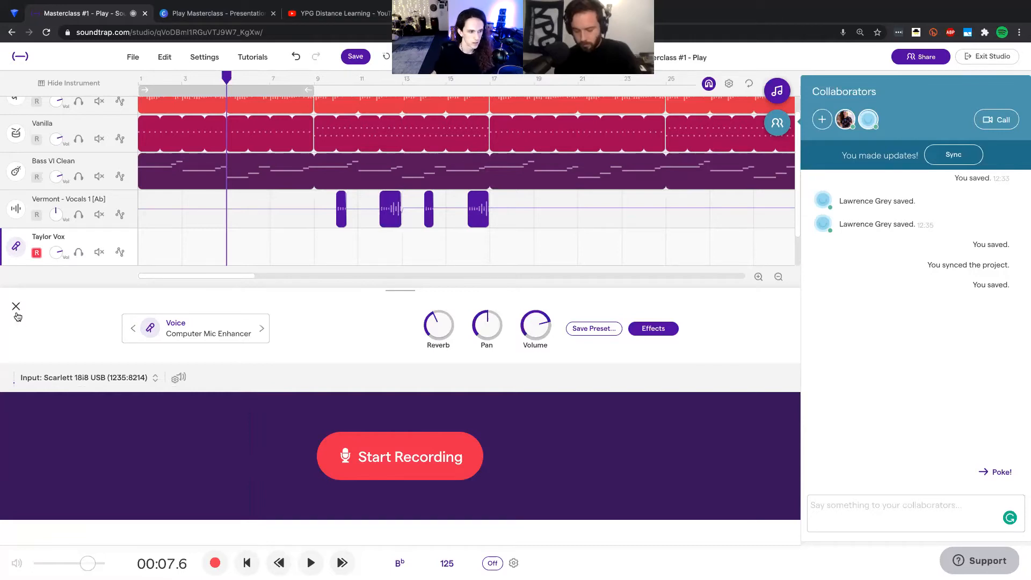
pyautogui.click(16, 313)
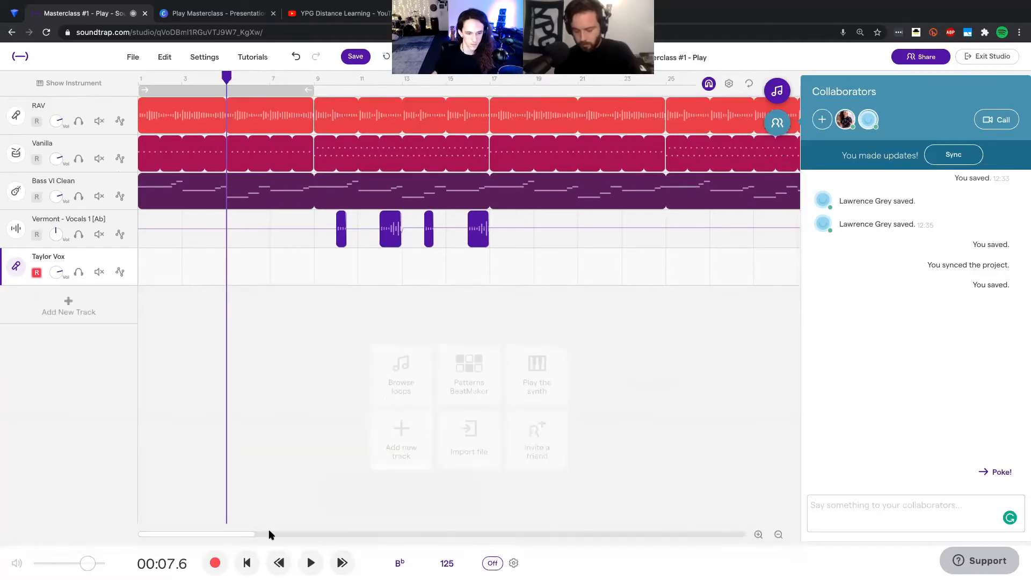
# Step: Record a vocal take on the voice track from bar 5 to about bar 9 and play it back
pyautogui.click(213, 562)
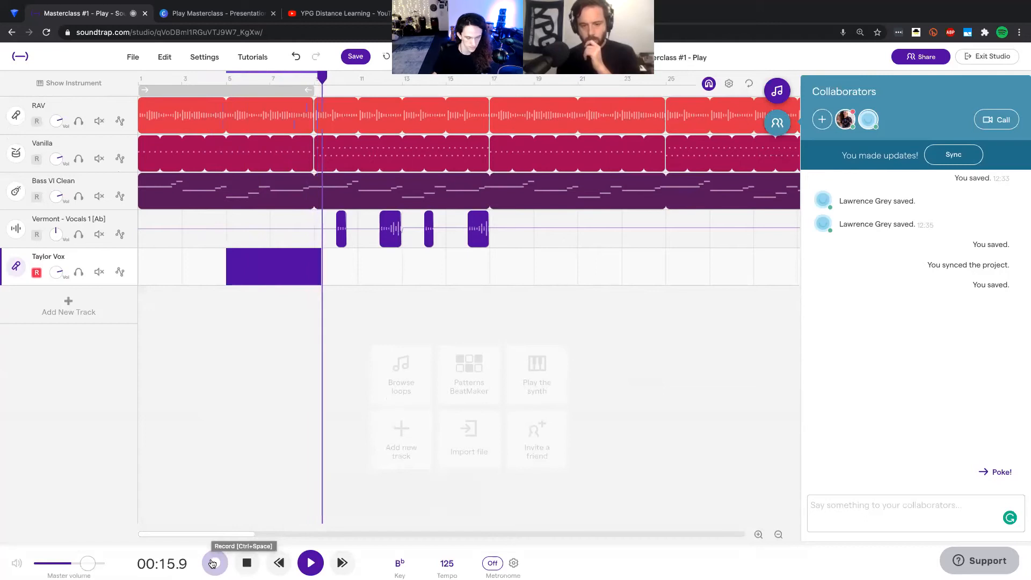
pyautogui.click(214, 563)
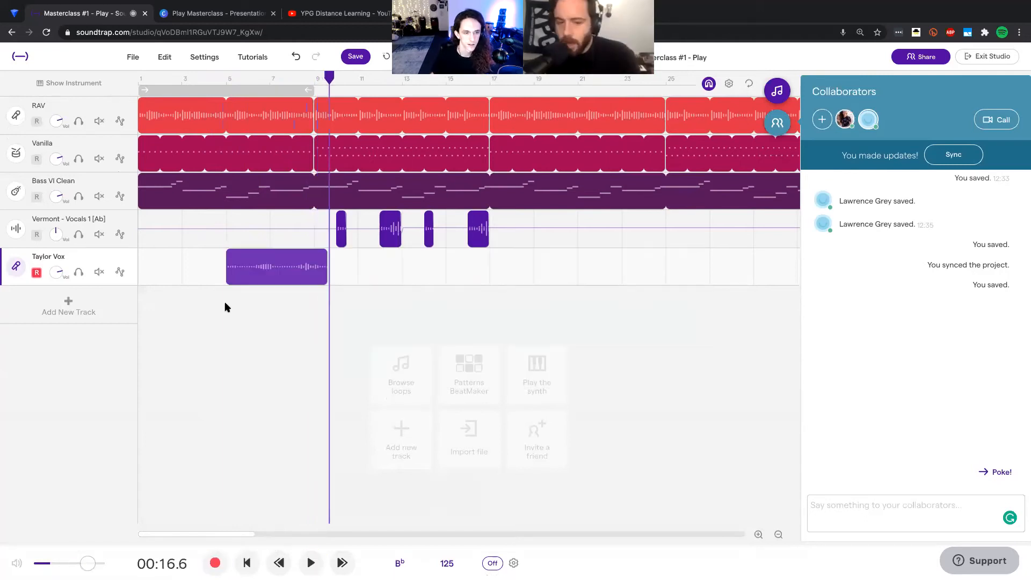
pyautogui.press('space')
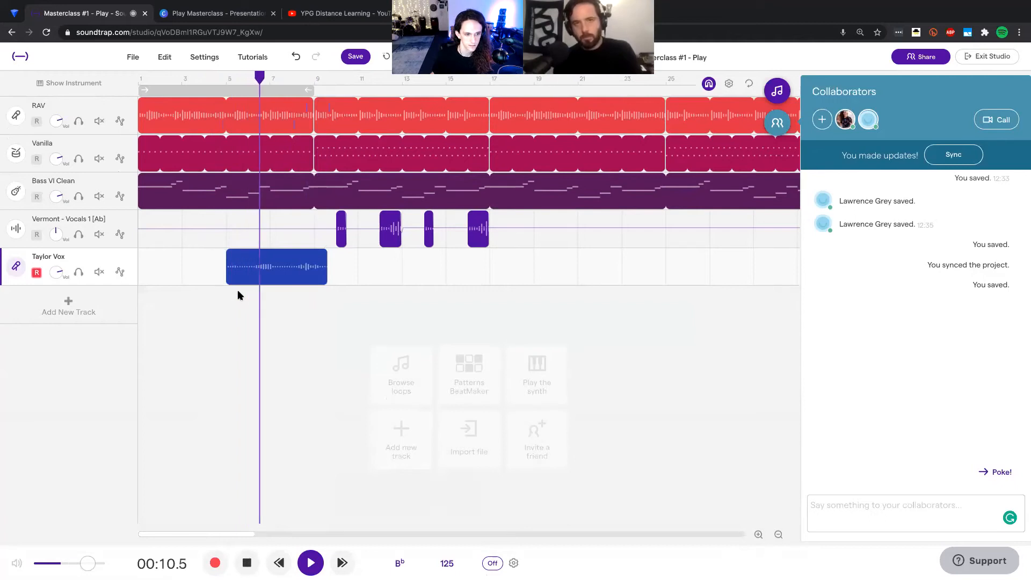
pyautogui.press('space')
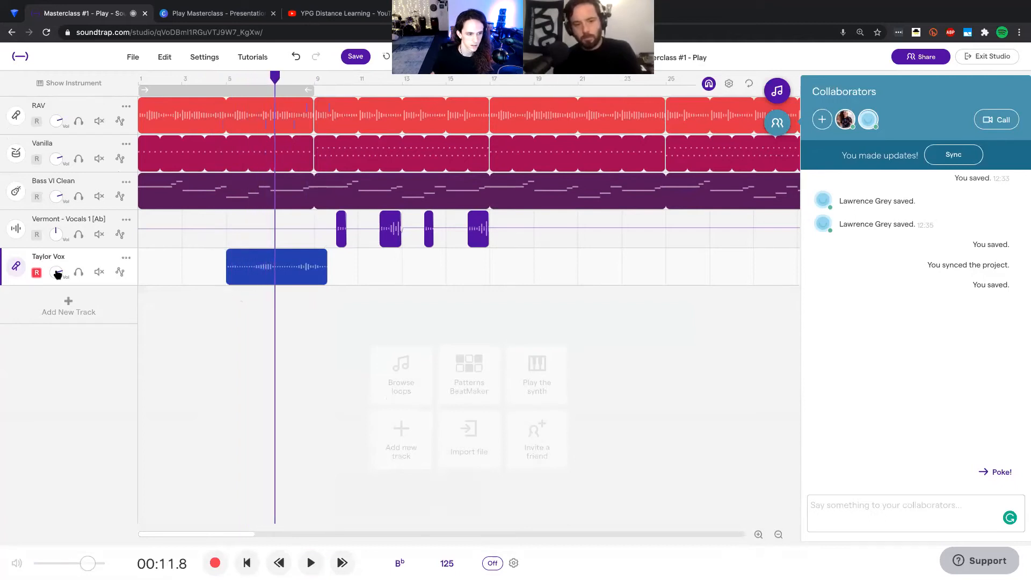
# Step: Set the voice track's recording input to Blue Snowball and delete the region just recorded on it
pyautogui.click(16, 268)
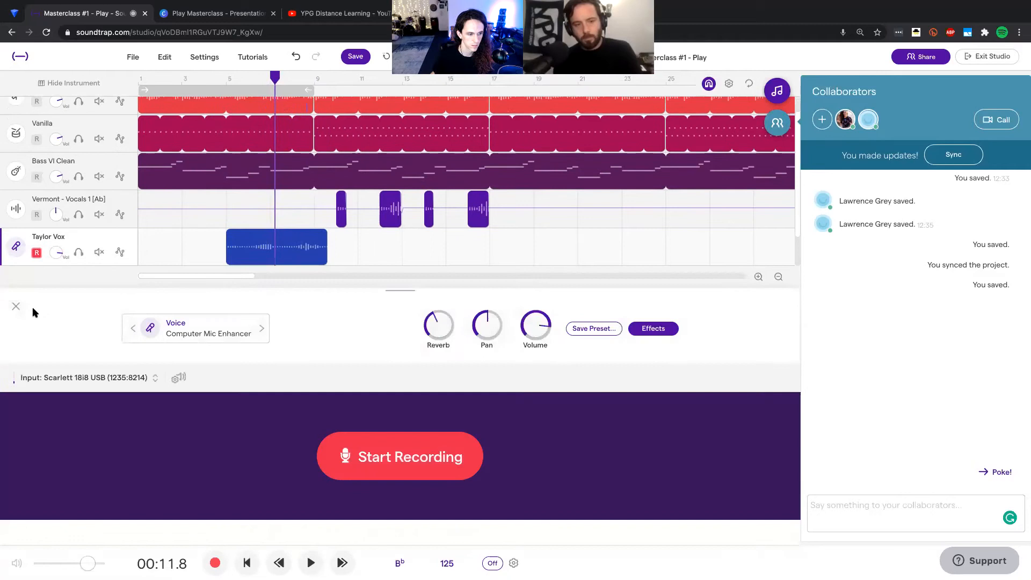
pyautogui.click(106, 377)
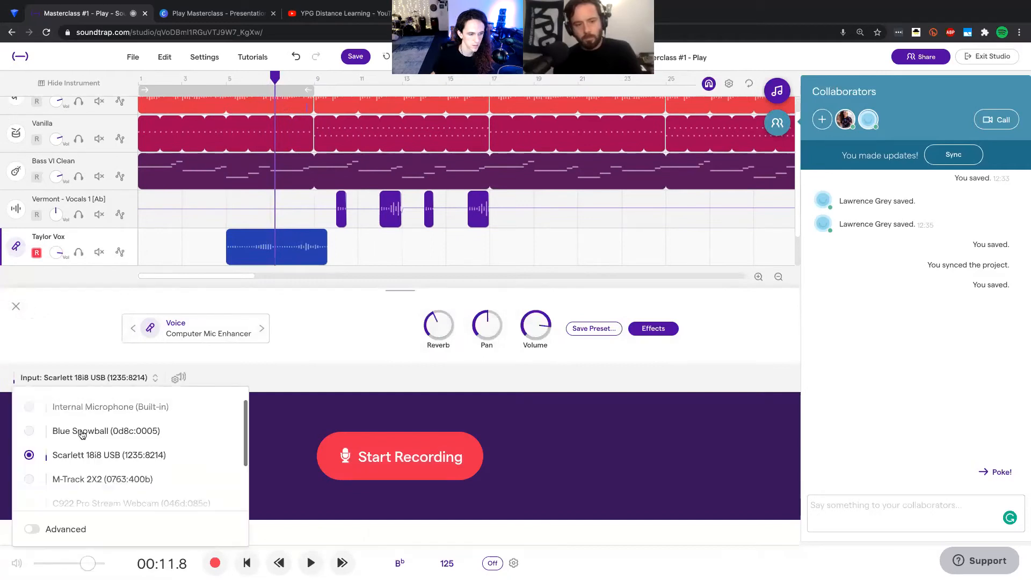
pyautogui.click(59, 434)
pyautogui.click(18, 305)
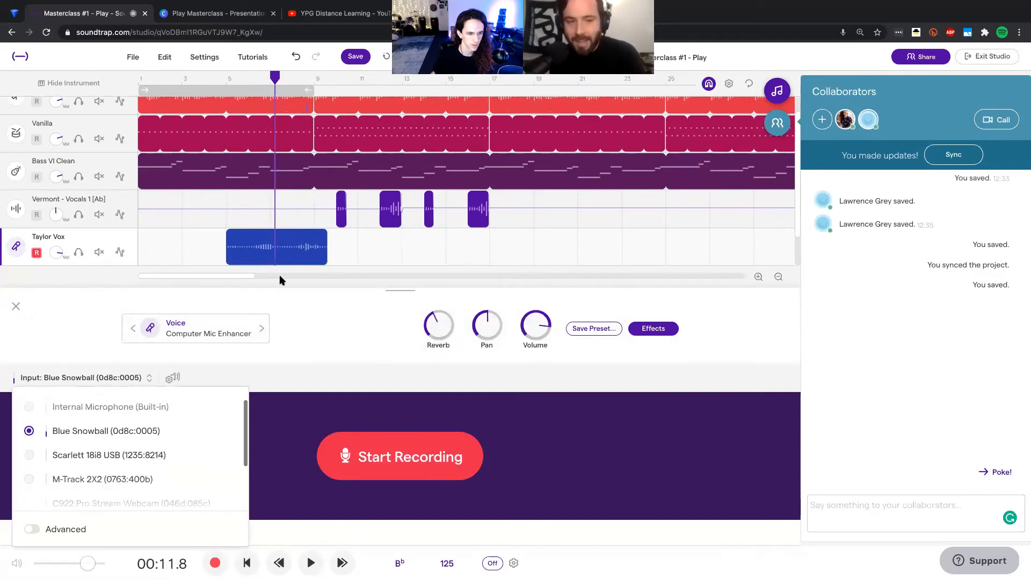
pyautogui.click(245, 268)
pyautogui.press('Delete')
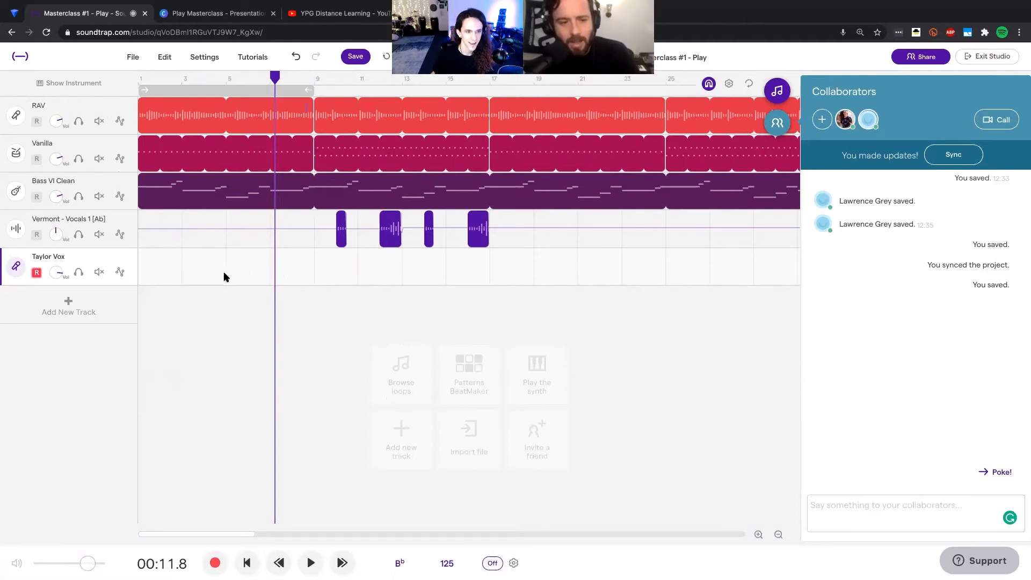
# Step: Record a new vocal take on the voice track, starting at bar 5 and ending just after bar 9
pyautogui.click(225, 276)
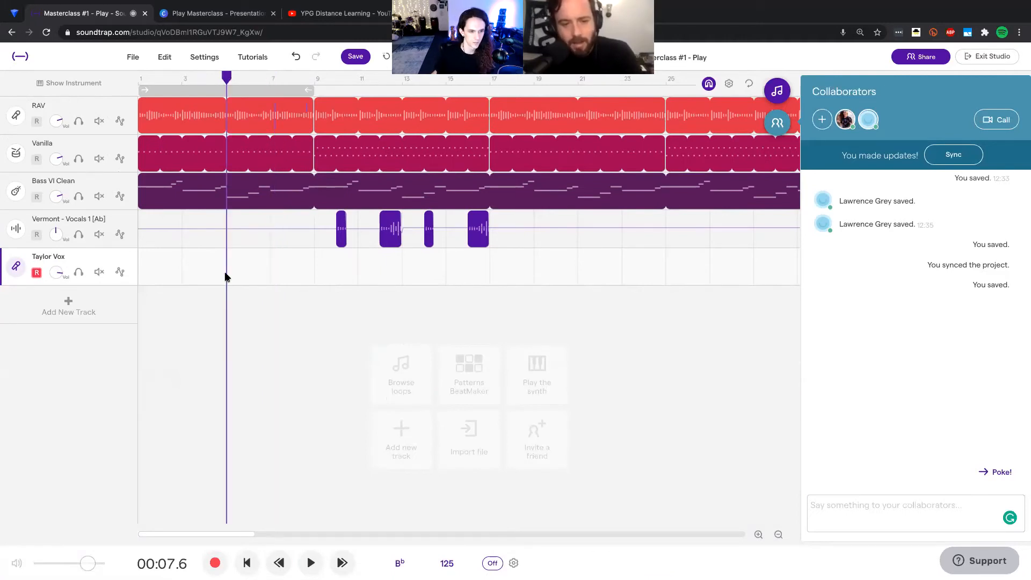
pyautogui.click(216, 562)
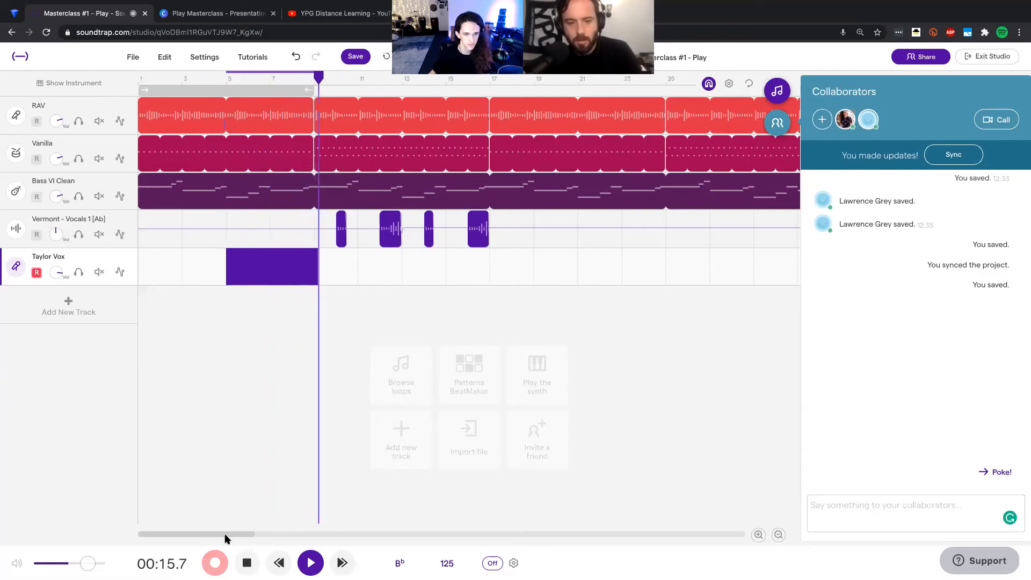
pyautogui.press('space')
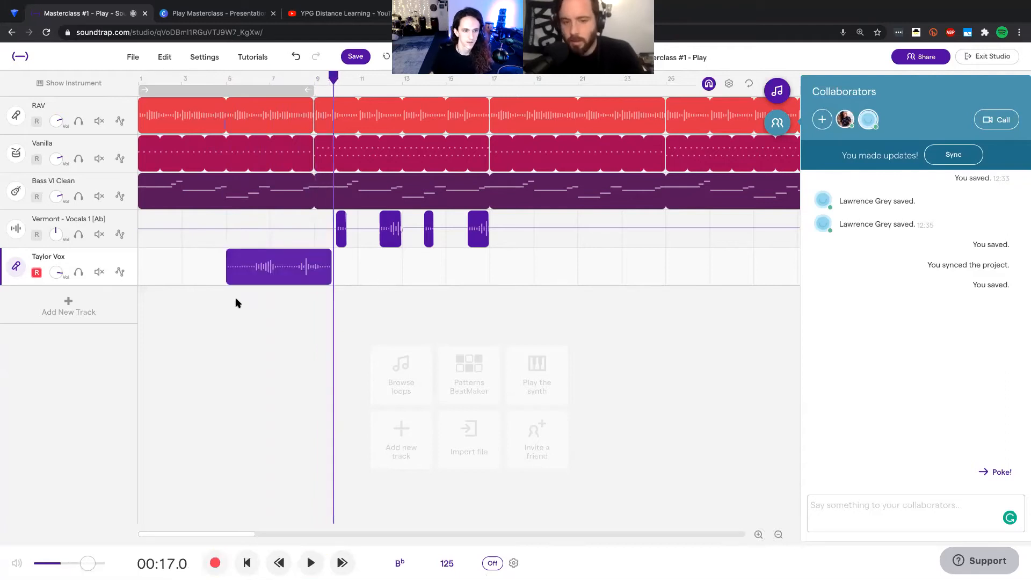
# Step: Play back the new vocal take, lower the voice track's volume and check its instrument settings
pyautogui.press('space')
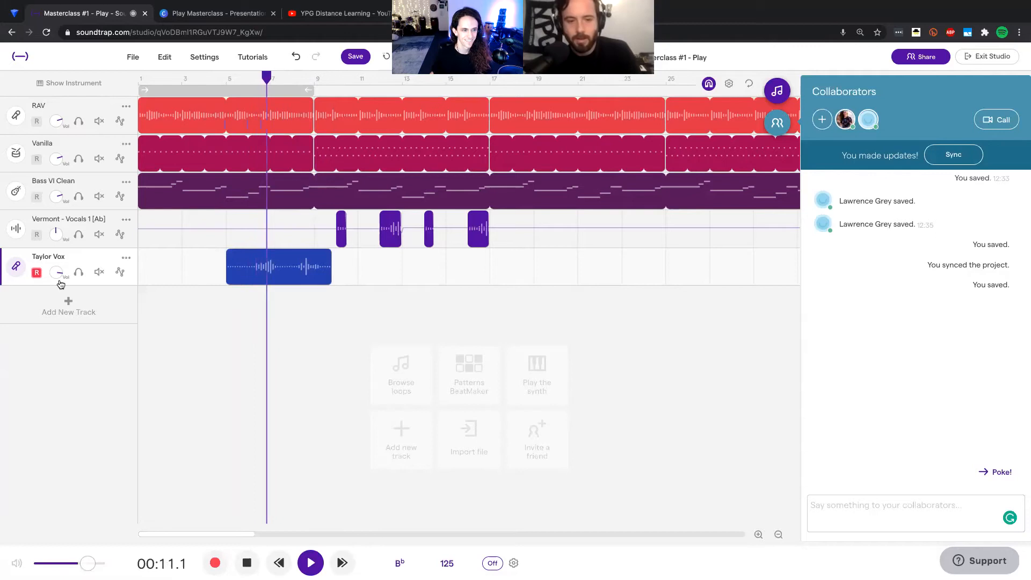
pyautogui.press('space')
pyautogui.moveTo(59, 274); pyautogui.dragTo(64, 316)
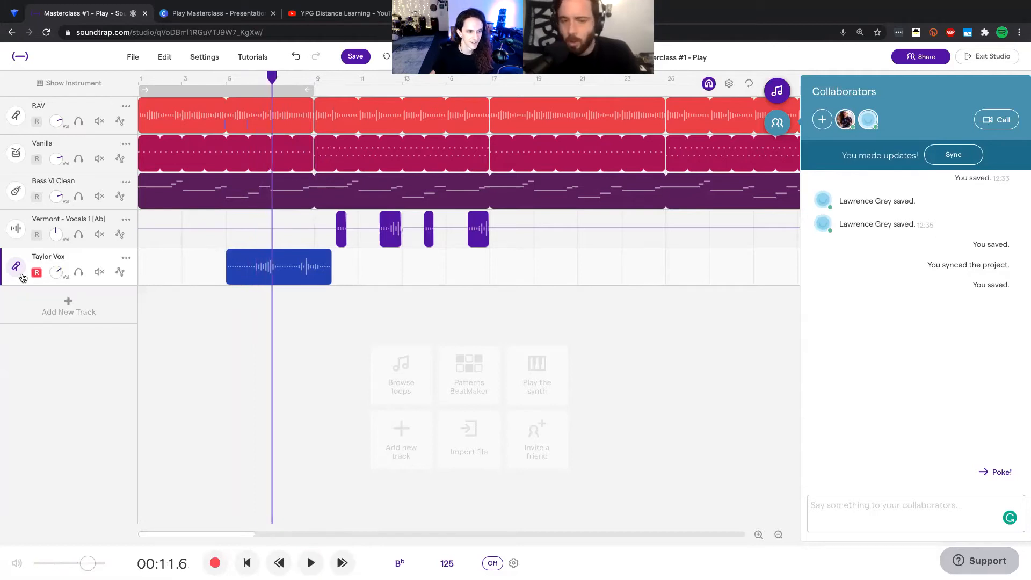
pyautogui.click(16, 267)
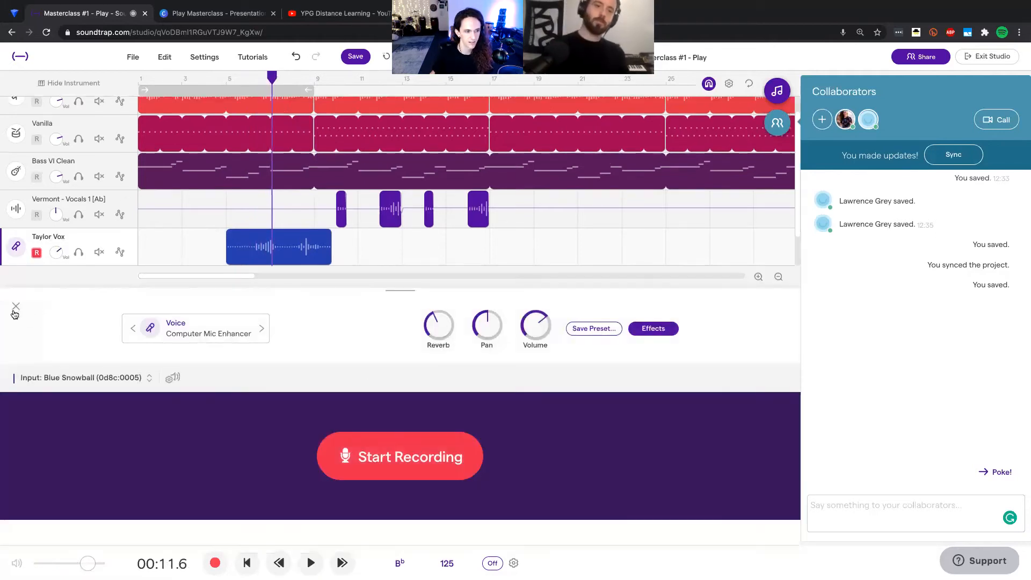
pyautogui.click(15, 312)
# Step: Apply Auto-Tune in Bb Major at the second-lightest strength to the recorded vocal region and save the project
pyautogui.rightClick(251, 272)
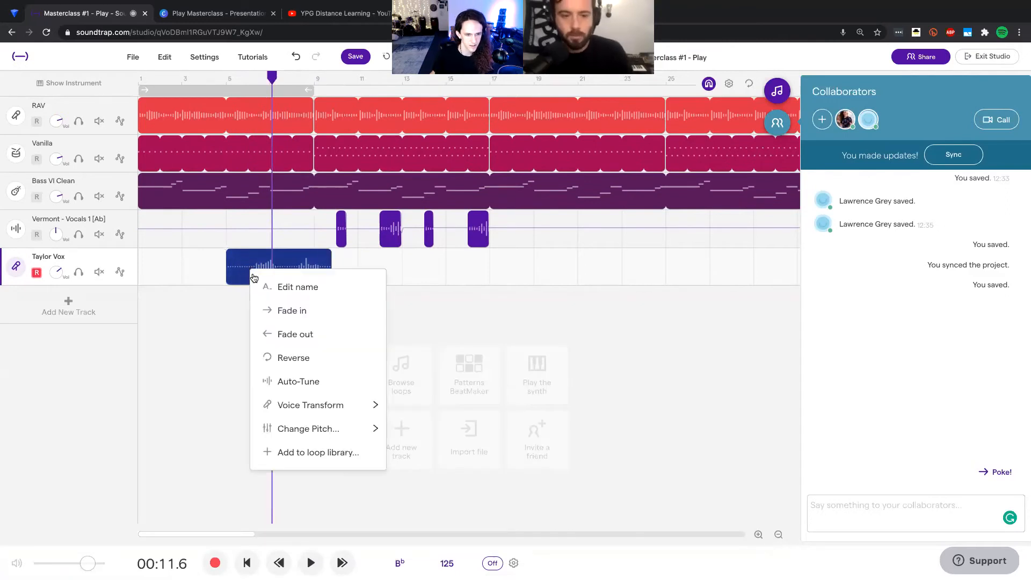
pyautogui.click(302, 382)
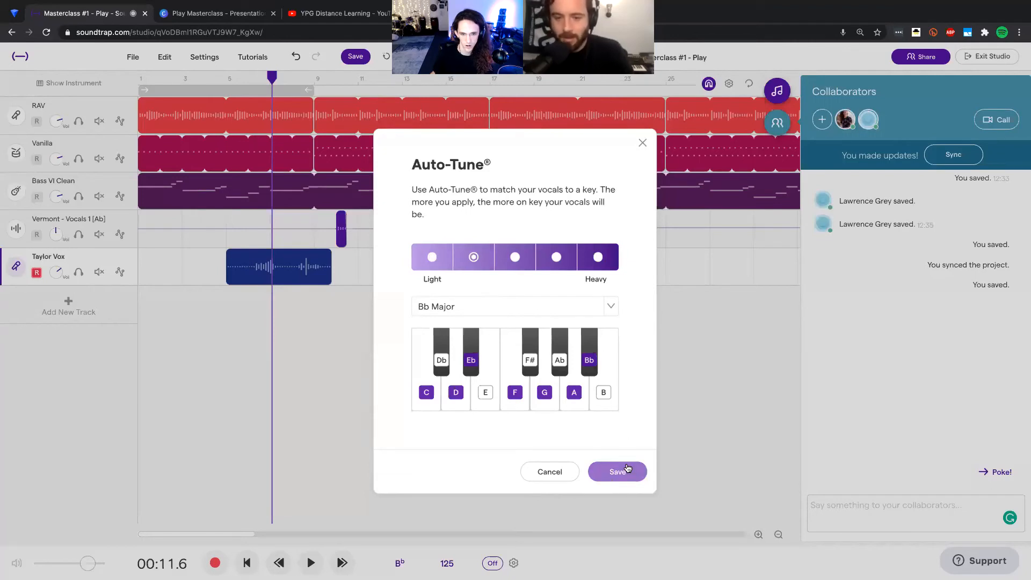
pyautogui.click(627, 468)
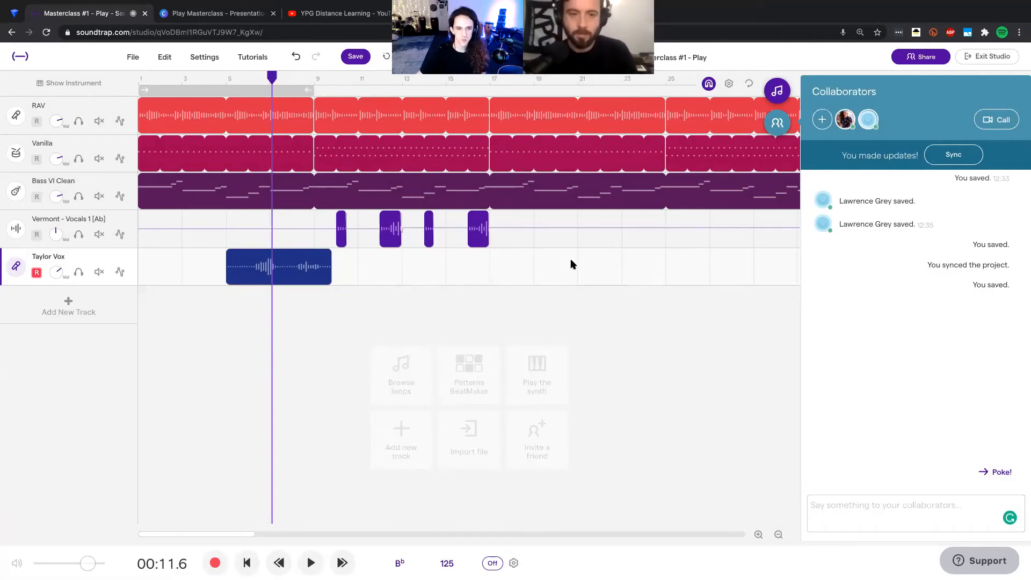
pyautogui.click(234, 317)
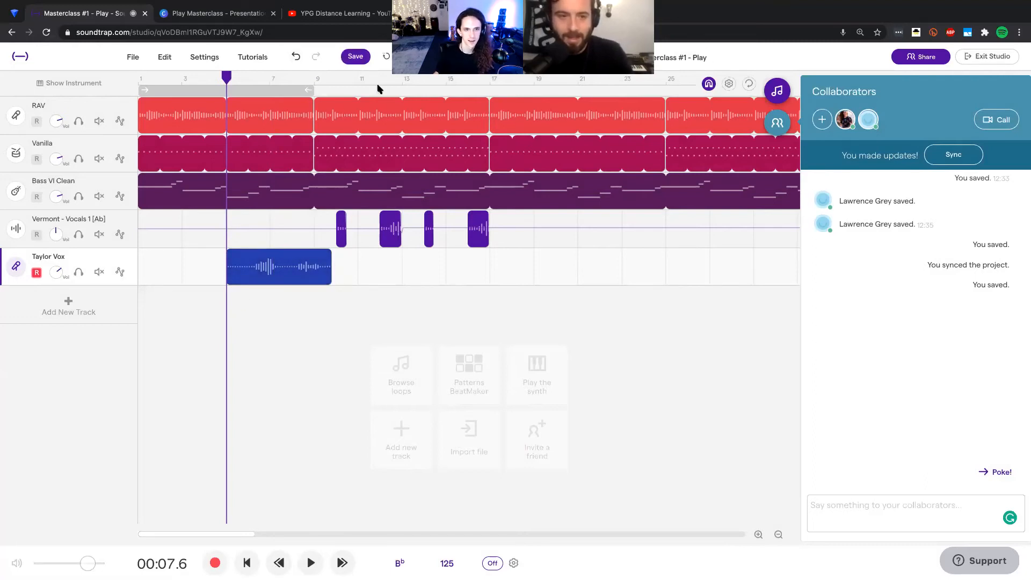
pyautogui.click(361, 61)
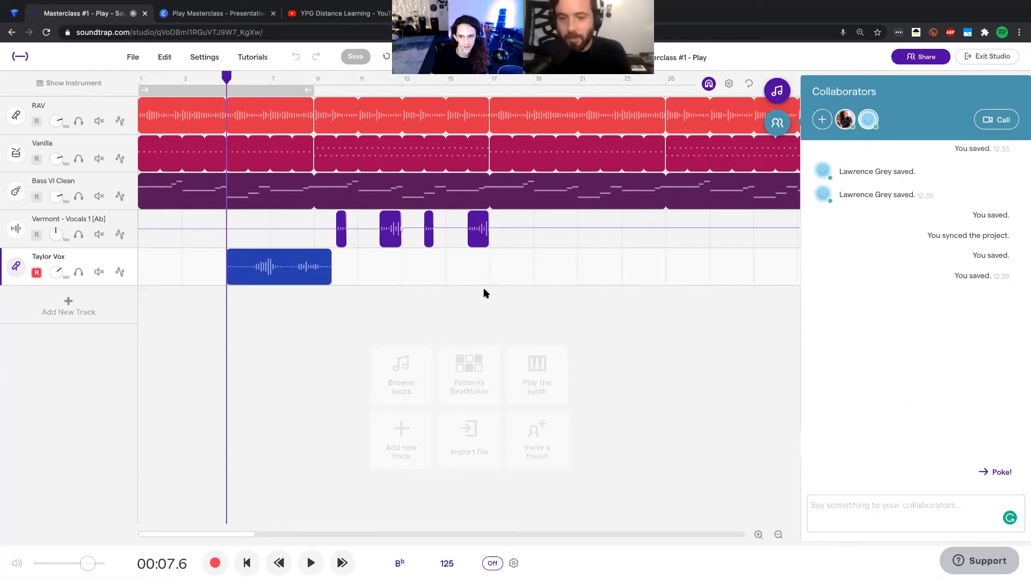
# Step: Play the song from bar 5 to about bar 18, lowering the voice track's volume further during playback
pyautogui.click(251, 298)
pyautogui.click(235, 303)
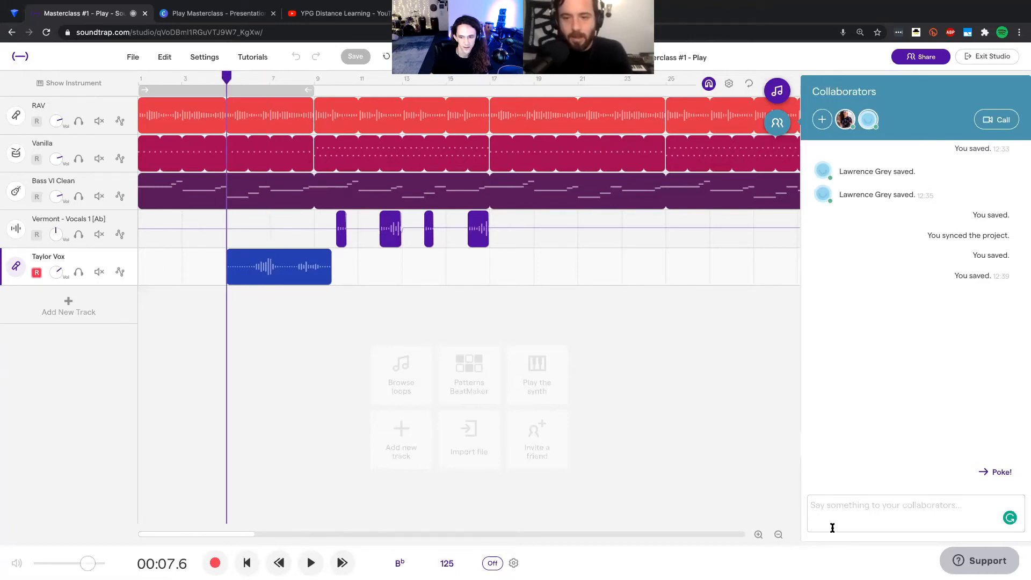
pyautogui.click(758, 534)
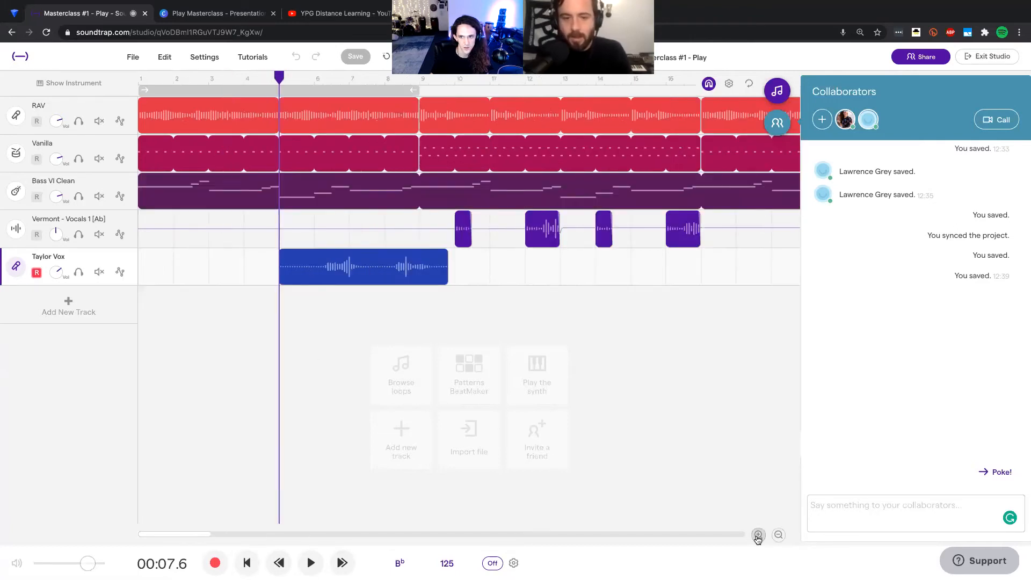
pyautogui.click(758, 534)
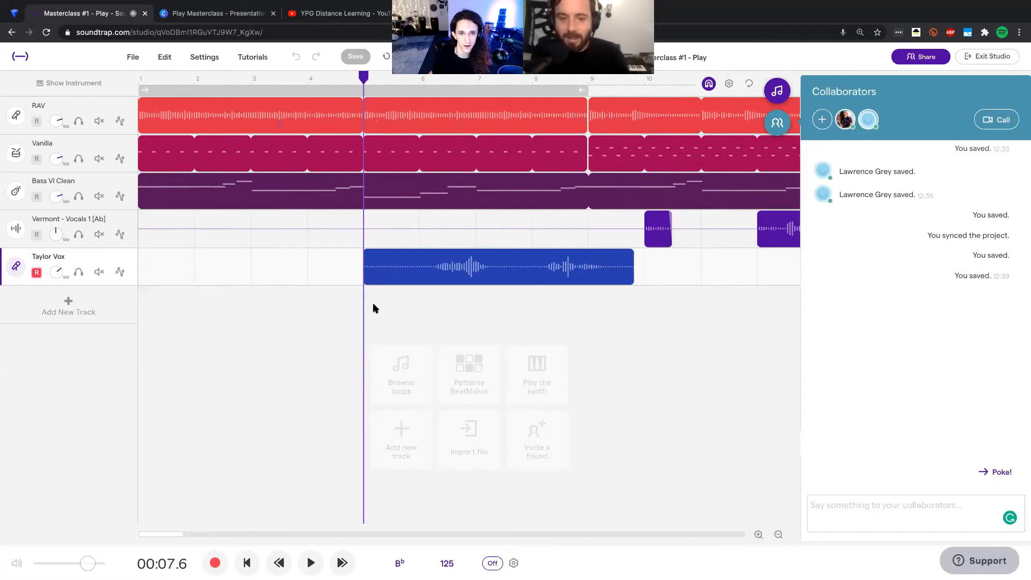
pyautogui.press('space')
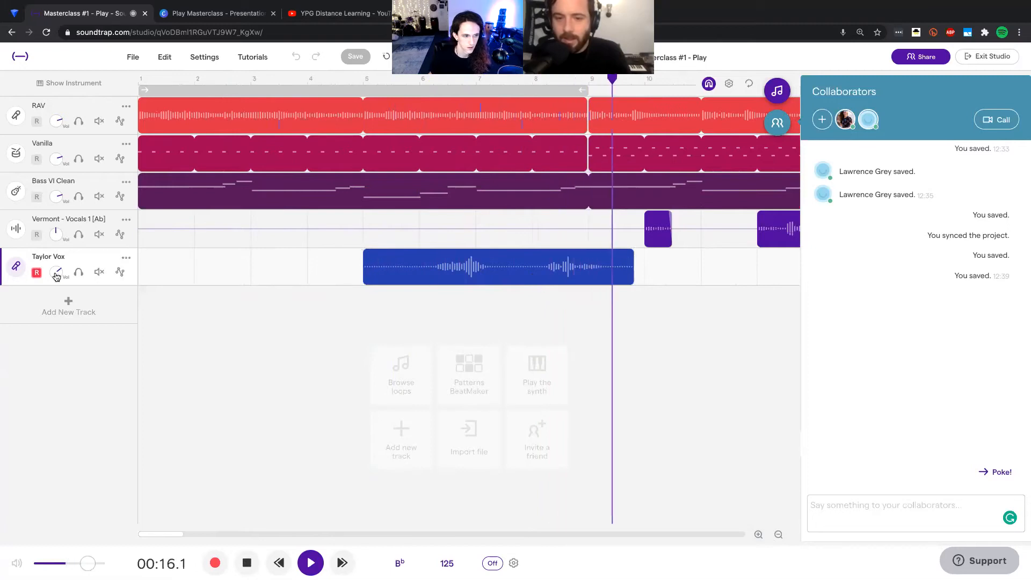
pyautogui.moveTo(59, 286); pyautogui.dragTo(59, 288)
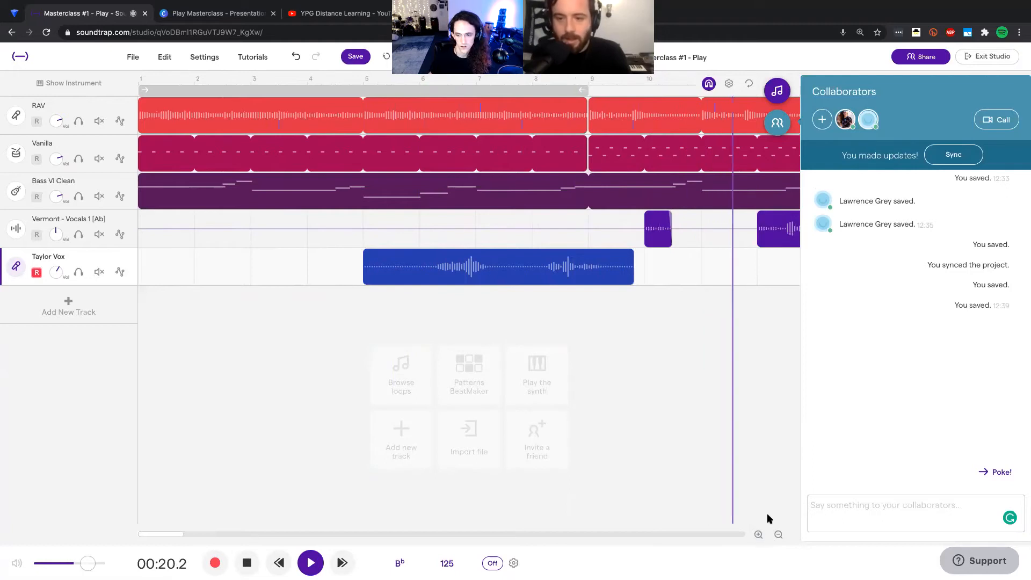
pyautogui.click(778, 535)
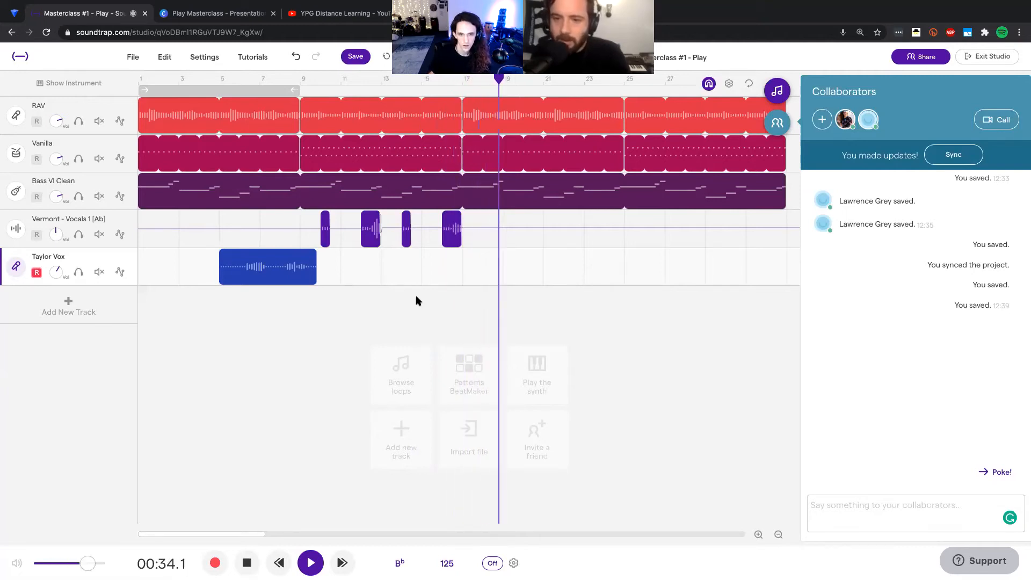
pyautogui.press('space')
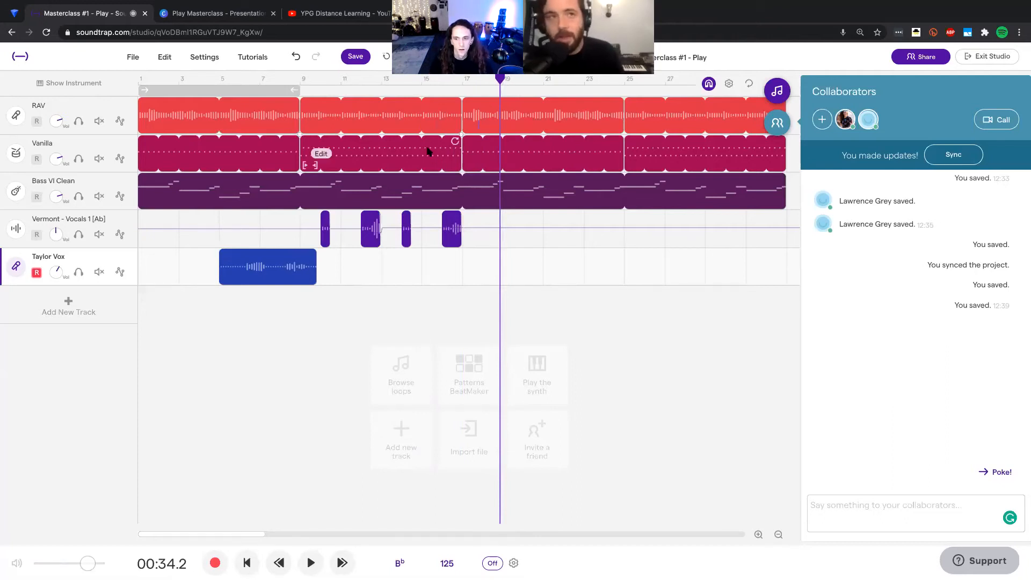
# Step: Save the project and paste a copy of the recorded vocal region at bar 13 on the same voice track
pyautogui.click(348, 58)
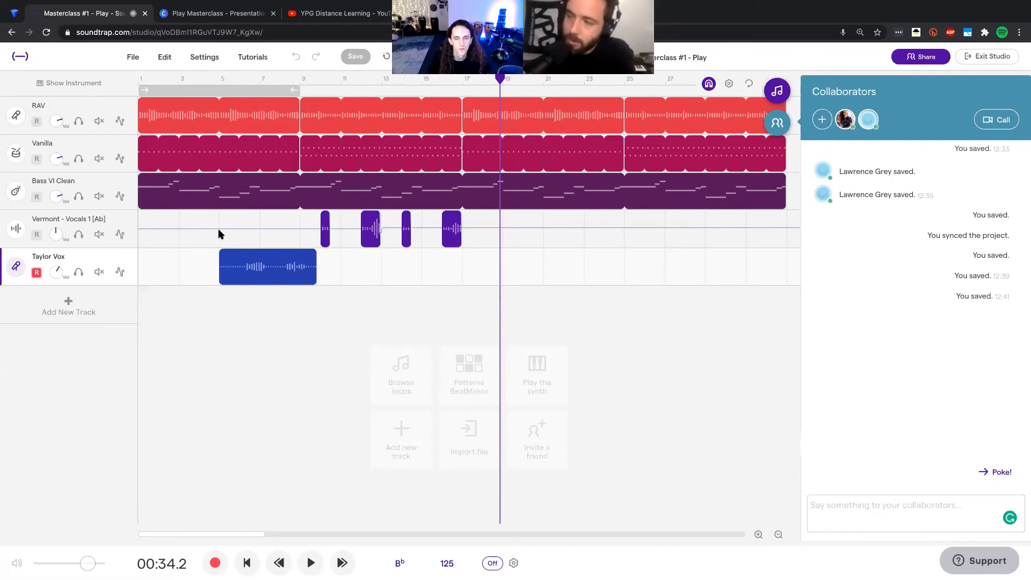
pyautogui.click(278, 283)
pyautogui.click(423, 263)
pyautogui.click(384, 275)
pyautogui.hotkey('ctrl', 'v')
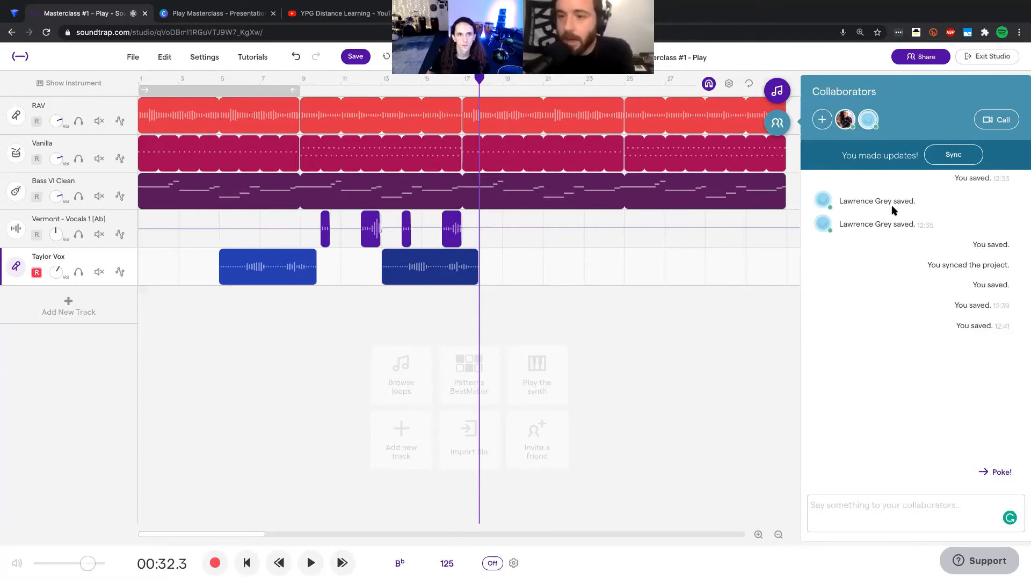
# Step: Switch to the Play Masterclass presentation in Canva, go to the Performance Tips slide on page 8 and start a Standard presentation
pyautogui.click(229, 18)
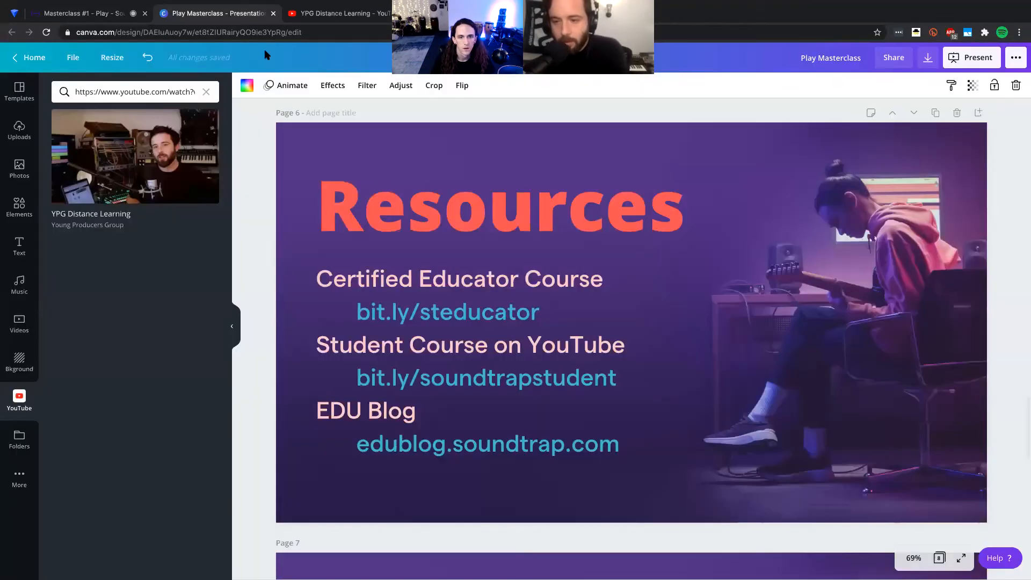
pyautogui.scroll(5, 499, 258)
pyautogui.scroll(-5, 570, 282)
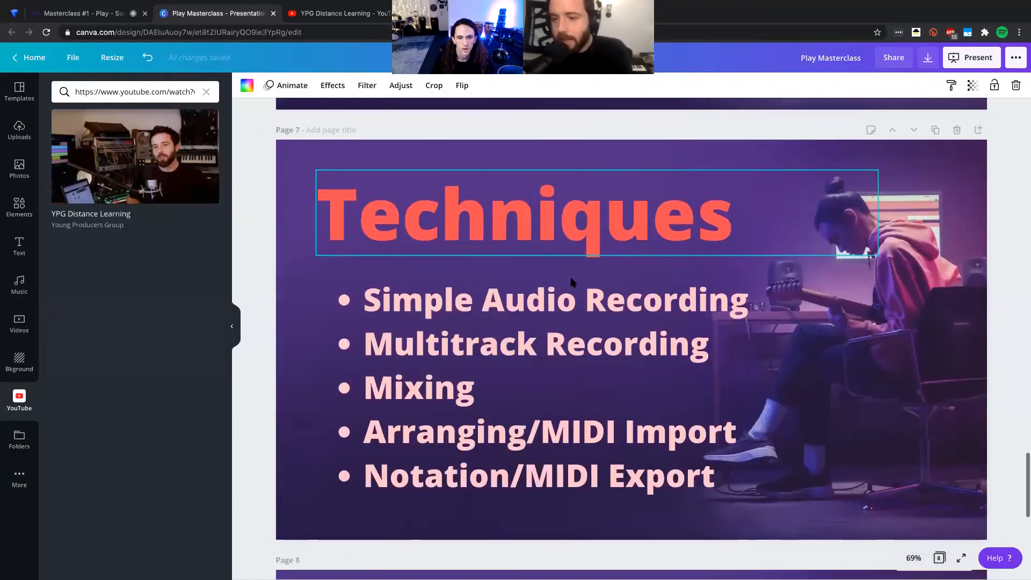
pyautogui.scroll(-4, 572, 279)
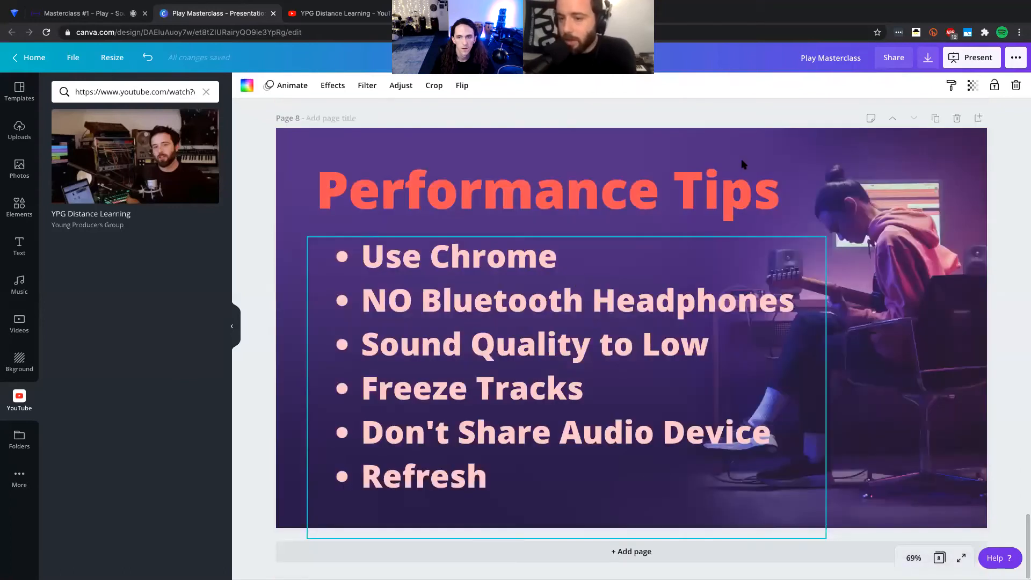
pyautogui.click(961, 64)
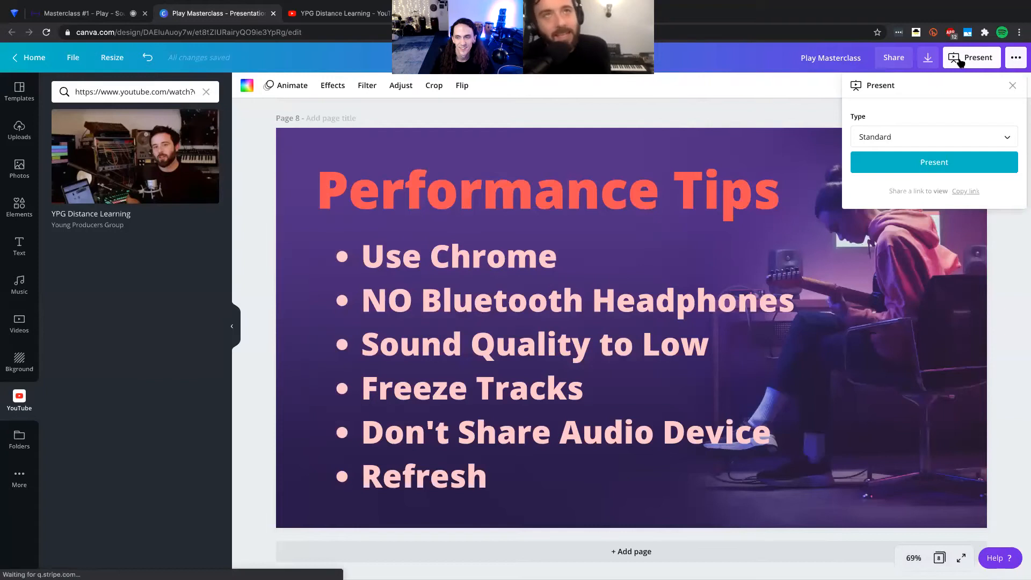
pyautogui.click(962, 61)
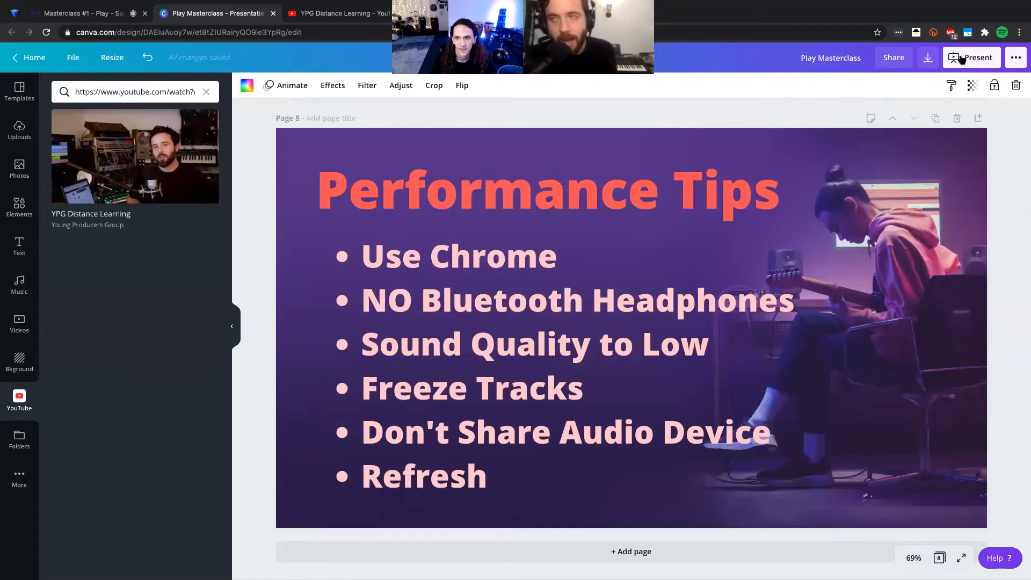
pyautogui.click(961, 59)
pyautogui.click(956, 160)
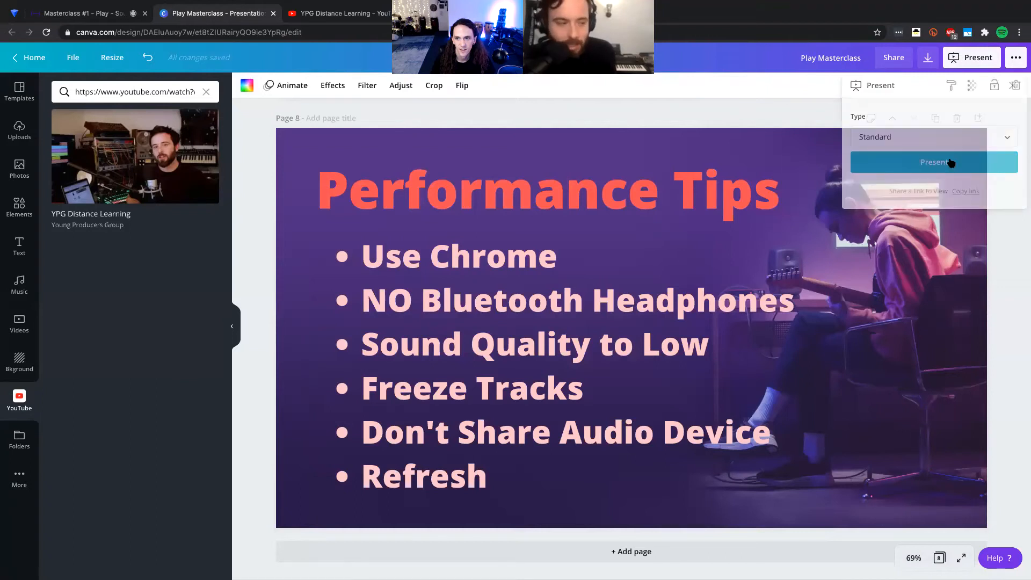
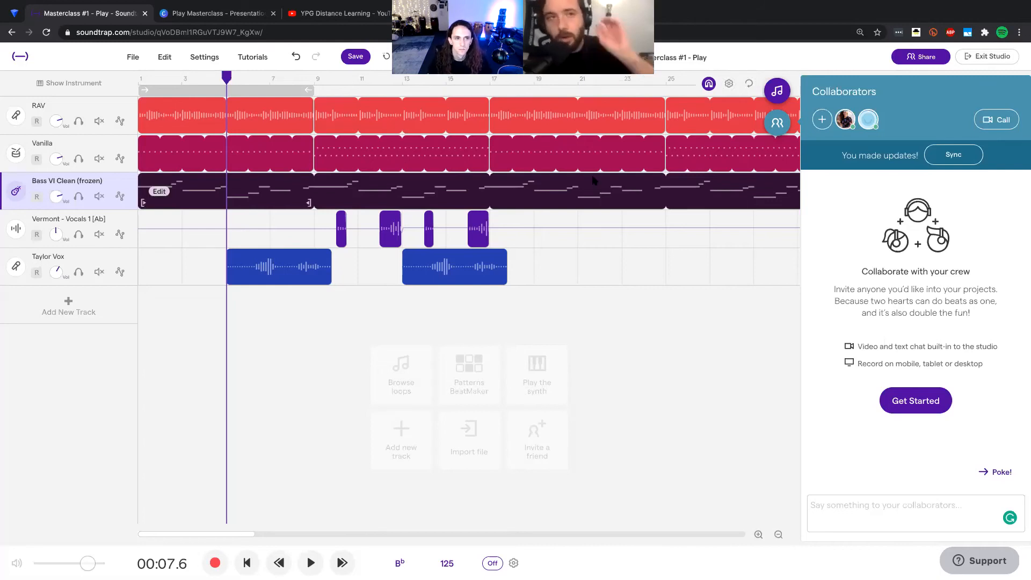
# Step: Save the Masterclass #1 - Play project, exit the studio and bring up the My Projects list on the profile page
pyautogui.click(352, 60)
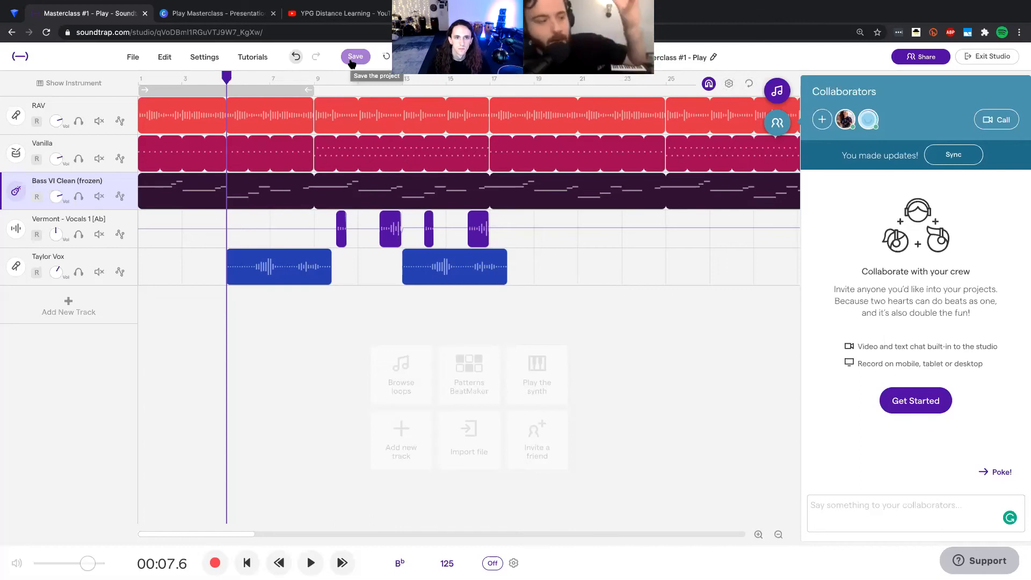
pyautogui.click(352, 59)
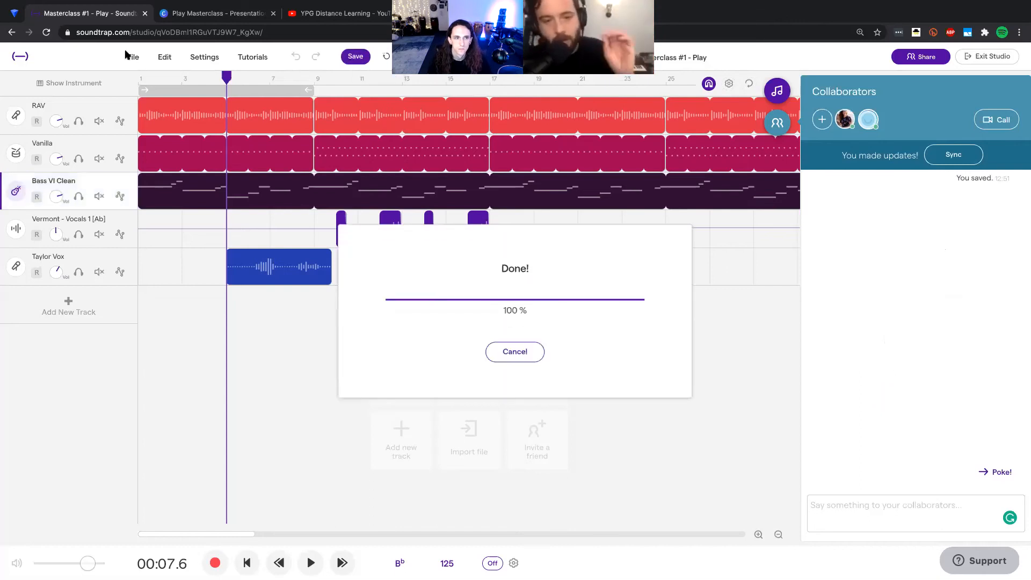
pyautogui.click(976, 60)
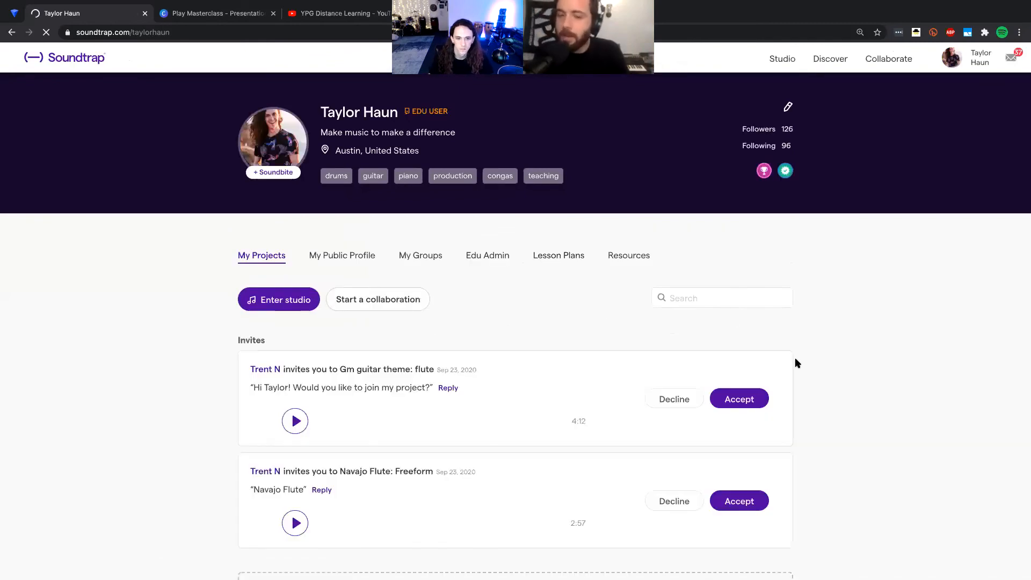
pyautogui.scroll(-5, 797, 362)
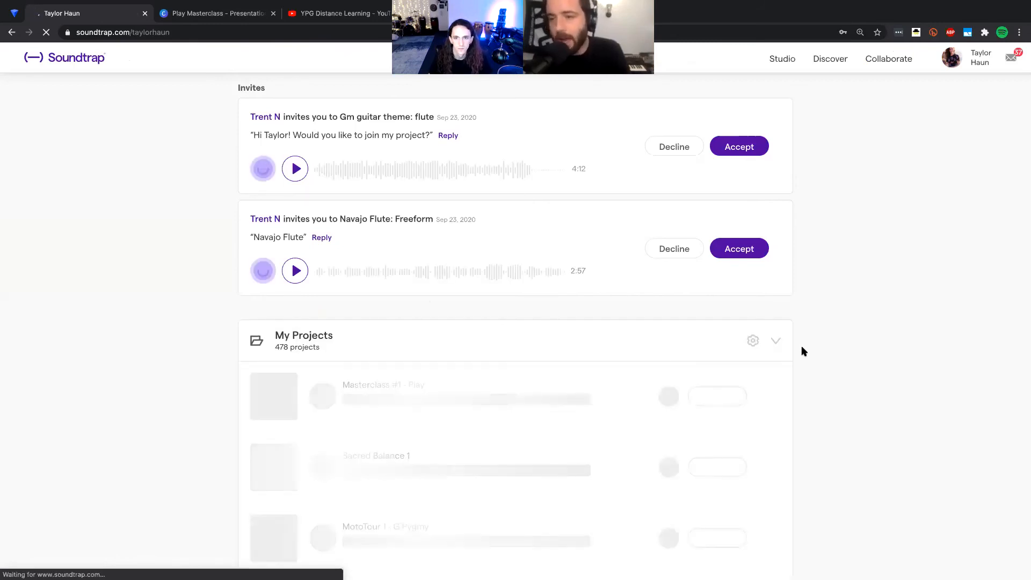
pyautogui.scroll(-1, 801, 351)
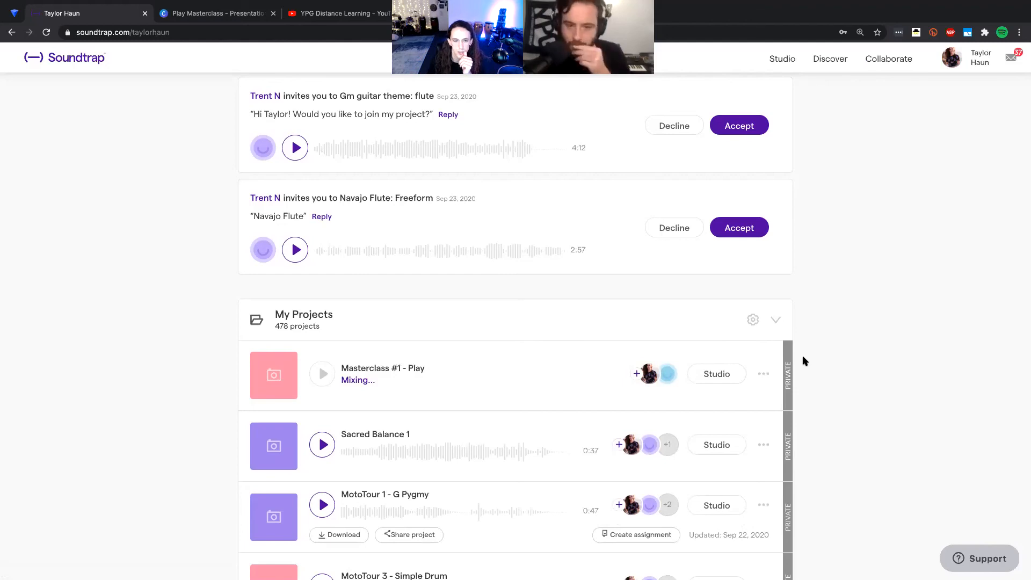
# Step: Create an assignment from Masterclass #1 - Play, choose sharing using a link, copy the assignment link and close the dialog
pyautogui.click(764, 375)
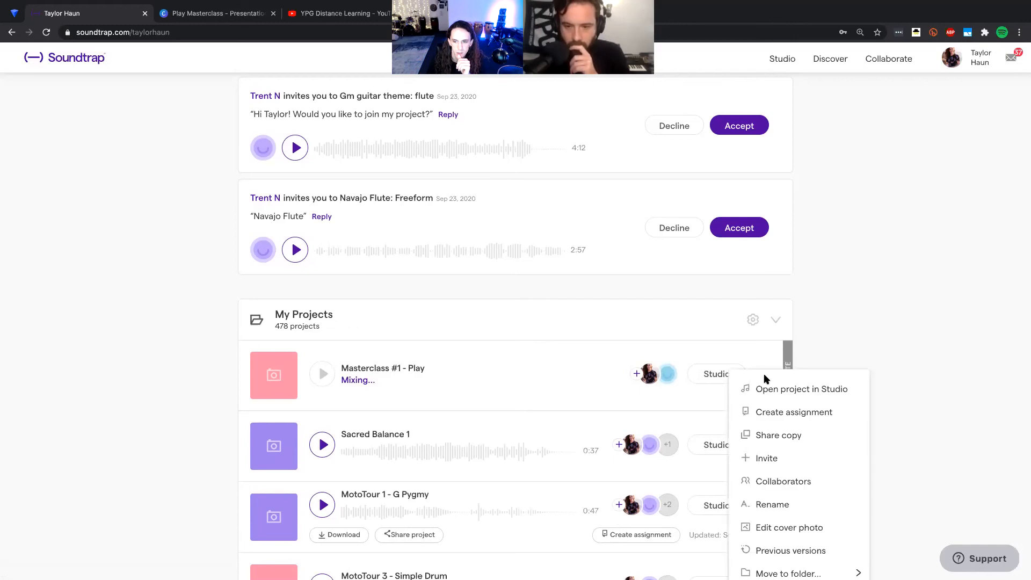
pyautogui.click(777, 411)
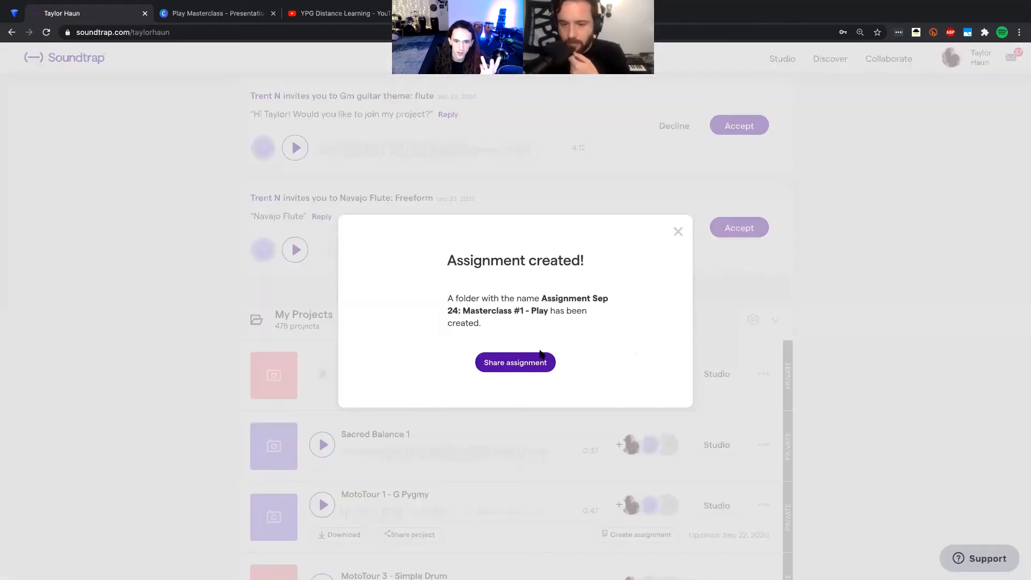
pyautogui.click(515, 361)
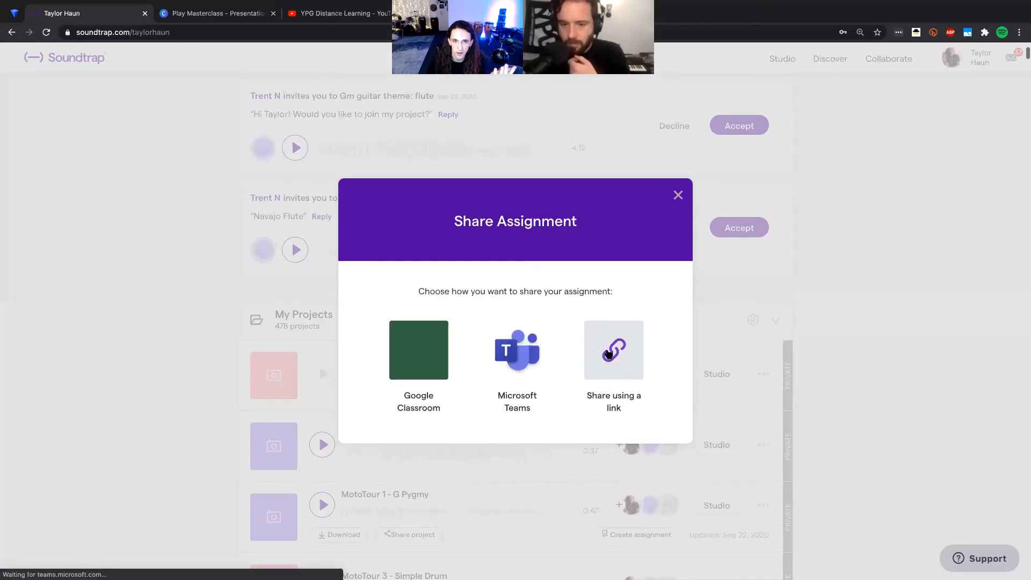
pyautogui.click(611, 350)
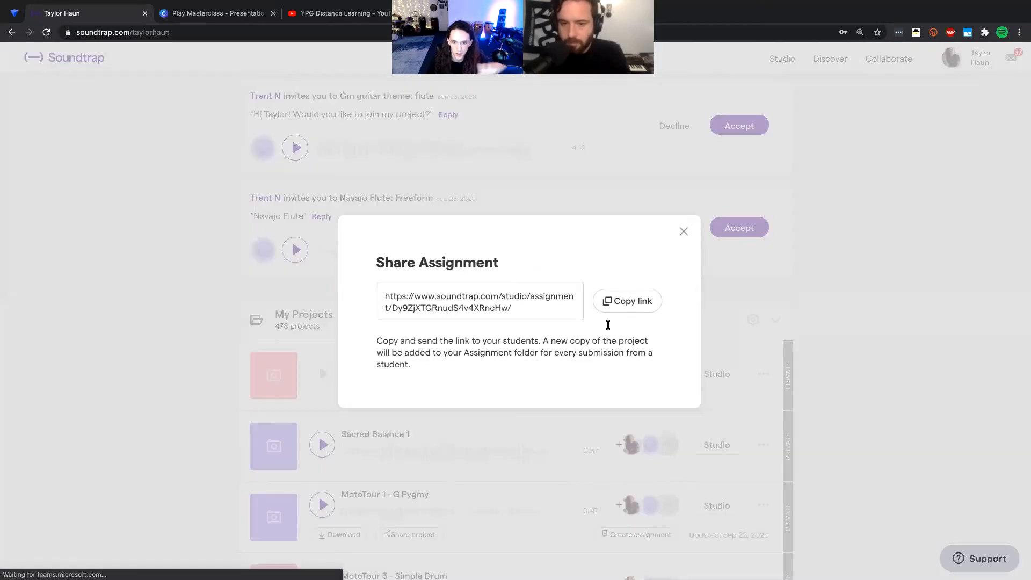
pyautogui.click(633, 303)
pyautogui.click(683, 235)
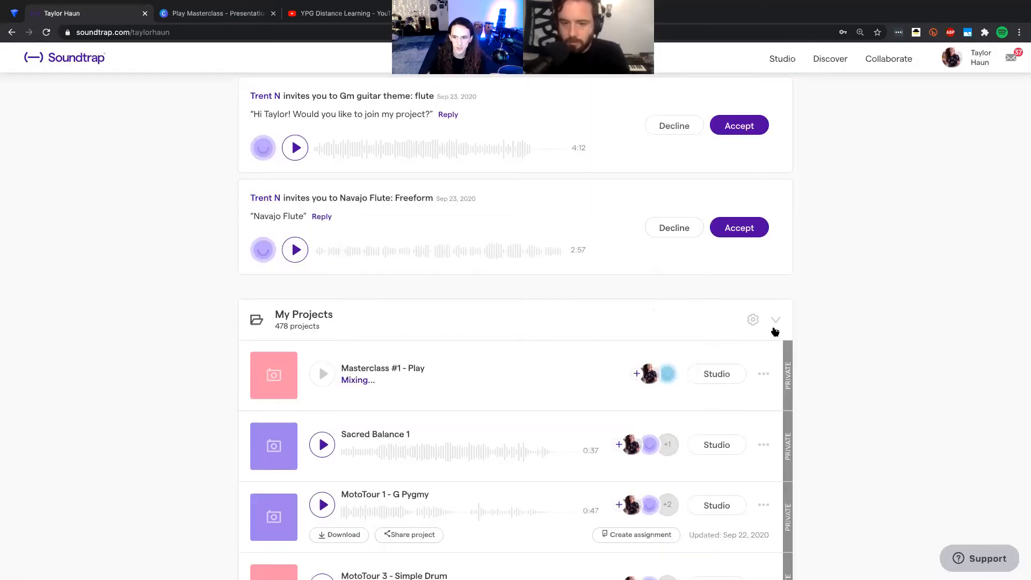
# Step: Collapse the My Projects folder in the project list
pyautogui.click(775, 322)
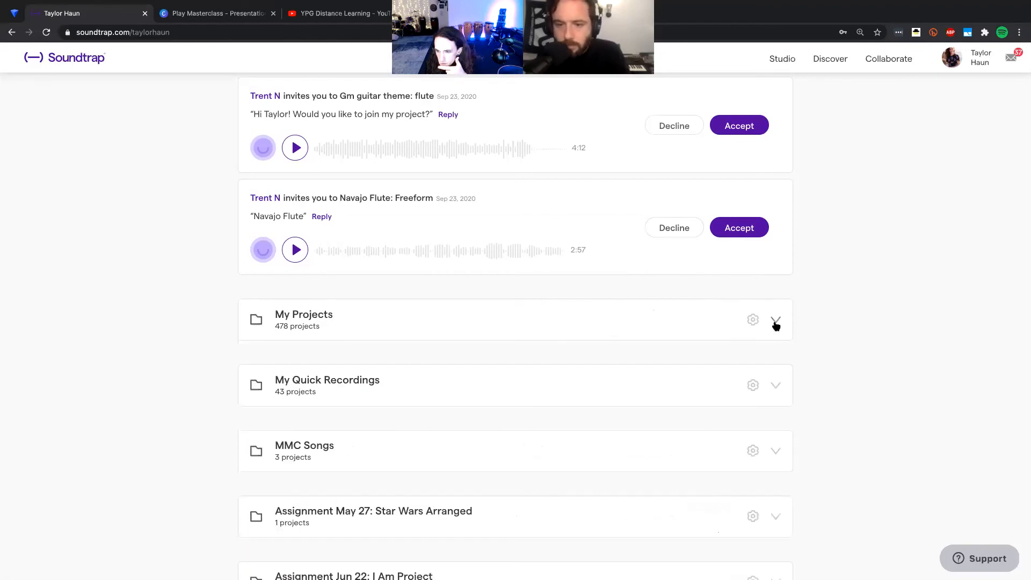